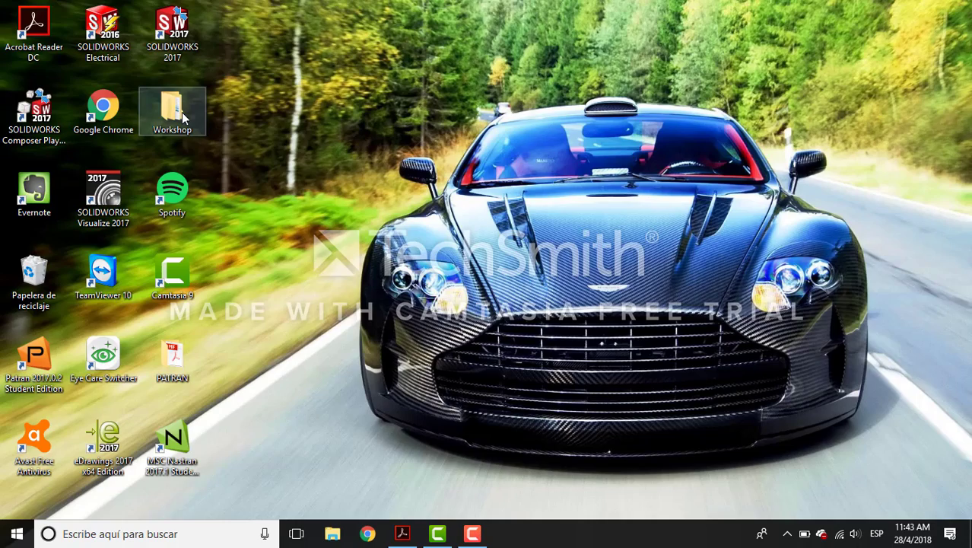
Open the Ws08 folder inside Workshop and launch Patran 2017.0.2 Student Edition from its shortcut.
double_click(183, 116)
double_click(185, 211)
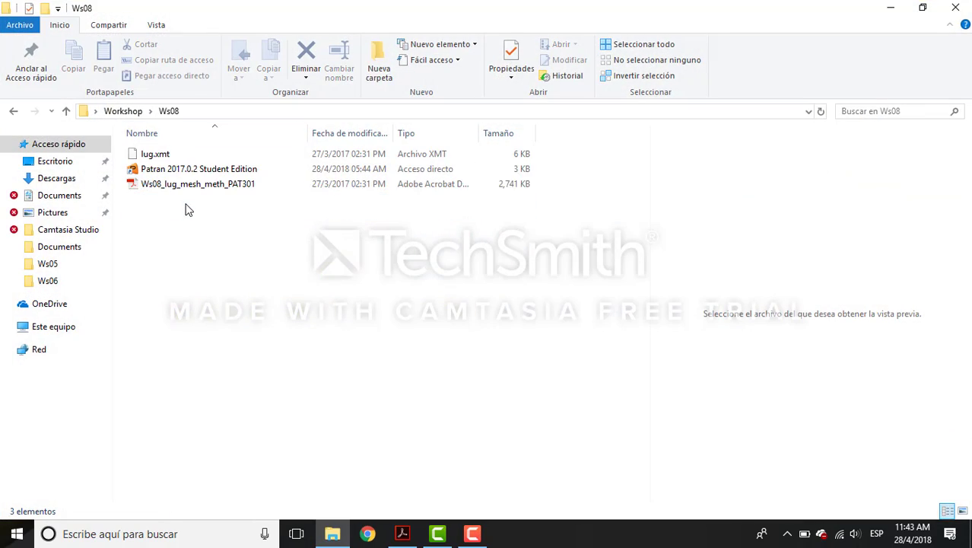
double_click(176, 171)
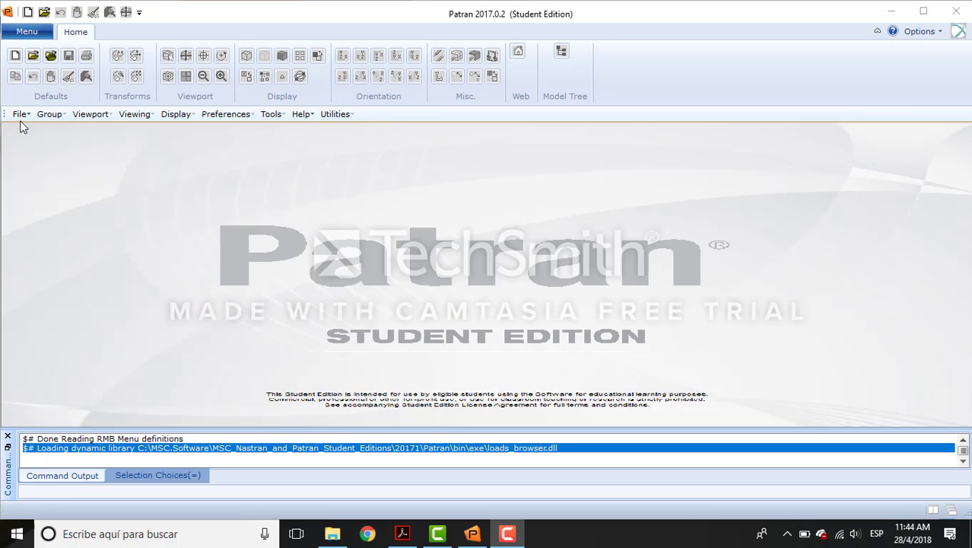
Create a new database named lug in the Ws08 folder and accept the MSC.Nastran structural model preferences.
click(20, 116)
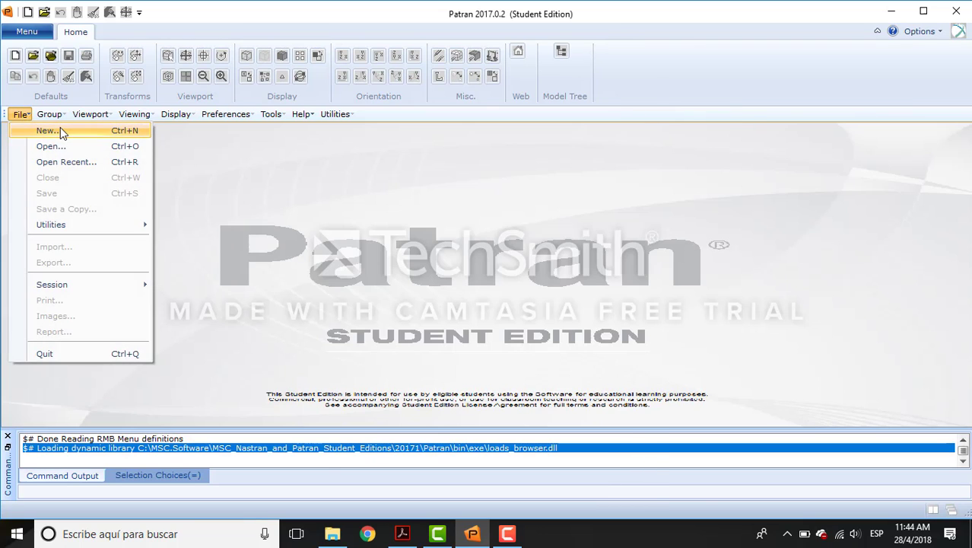
click(60, 129)
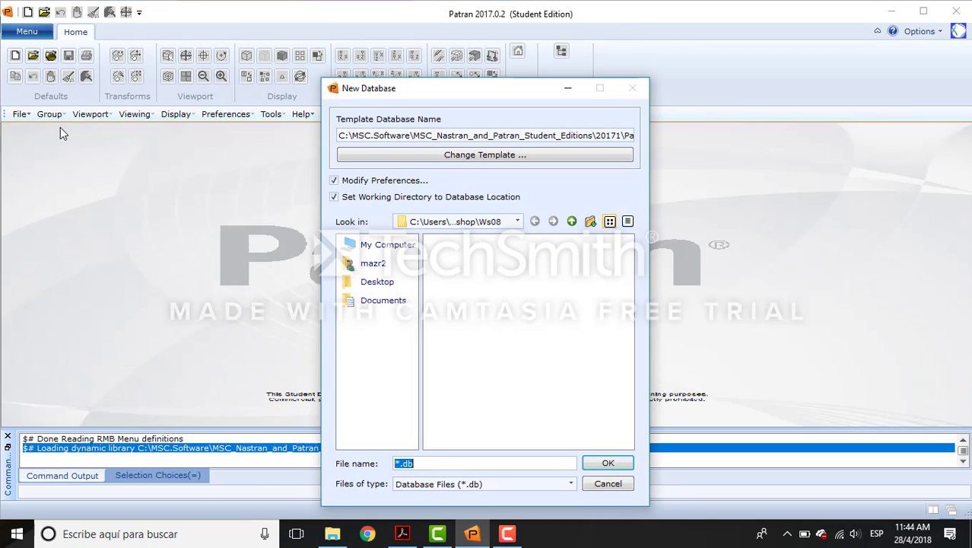
click(401, 465)
key(BackSpace)
text(lug)
key(F9)
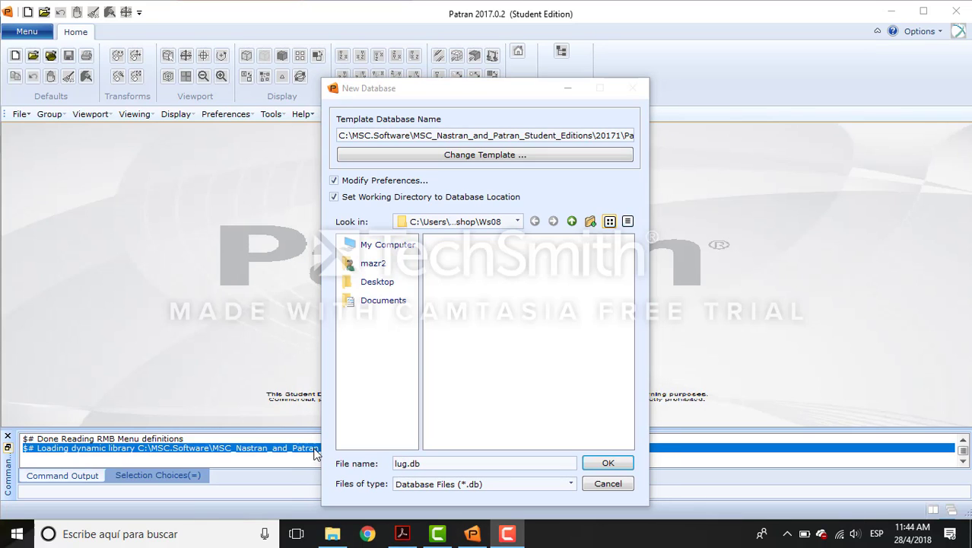
click(629, 463)
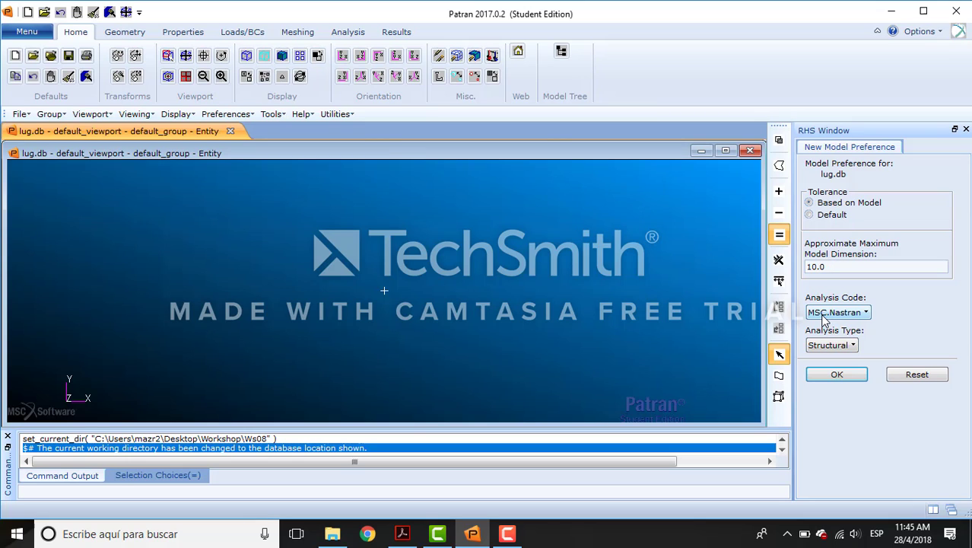
click(843, 376)
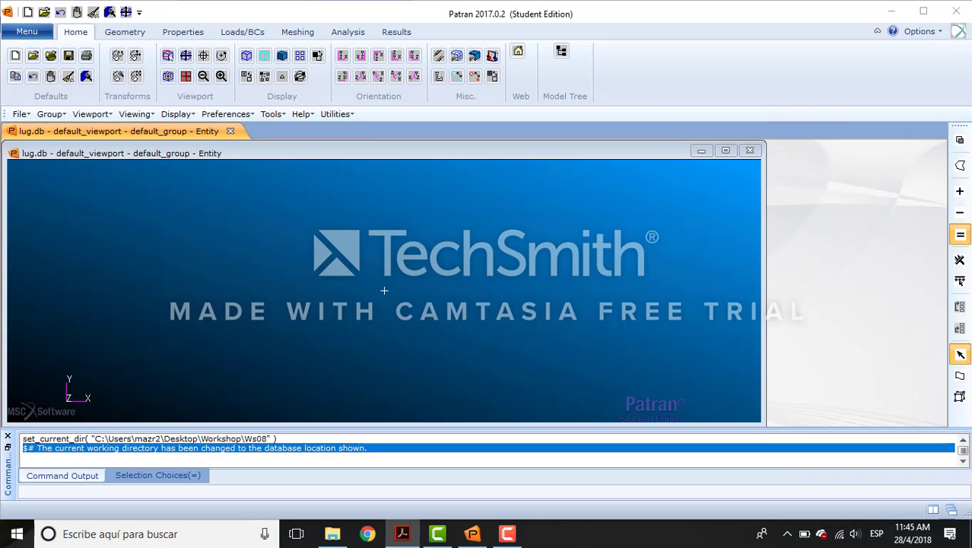
Import the Parasolid model lug.xmt into default_group and display it in an isometric view.
click(20, 114)
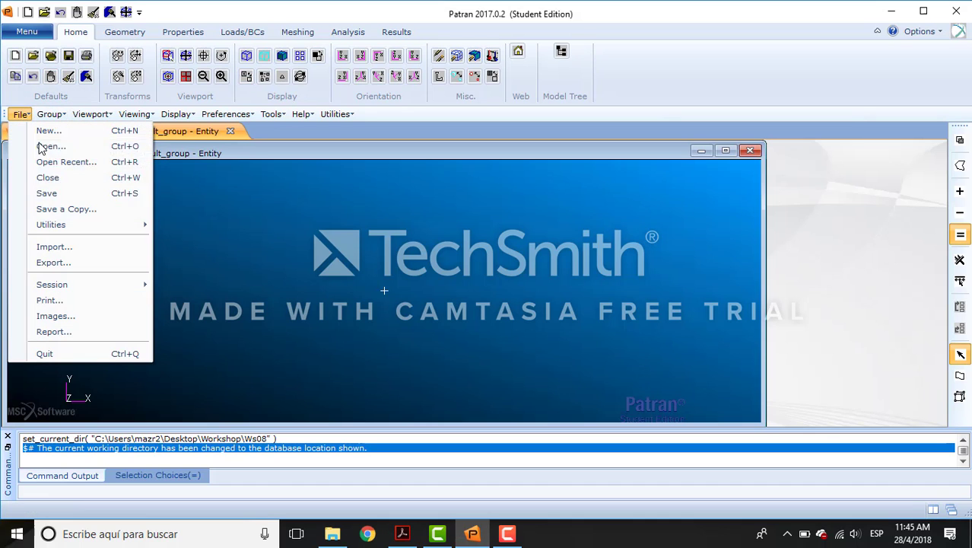
click(73, 249)
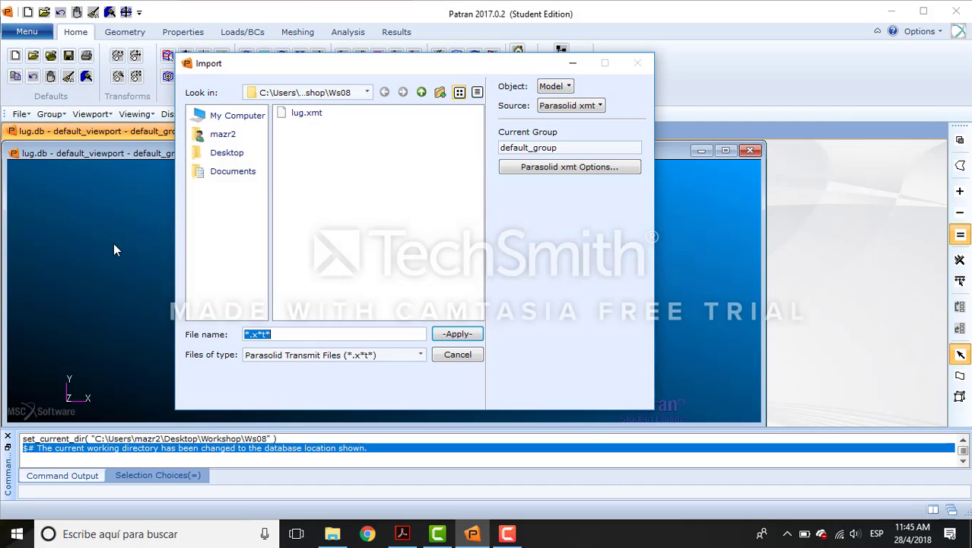
click(317, 117)
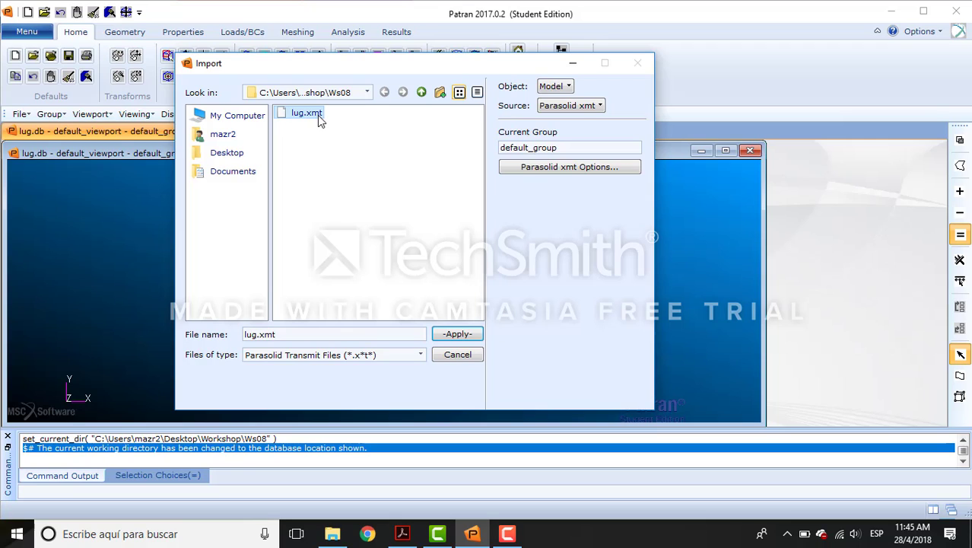
click(455, 335)
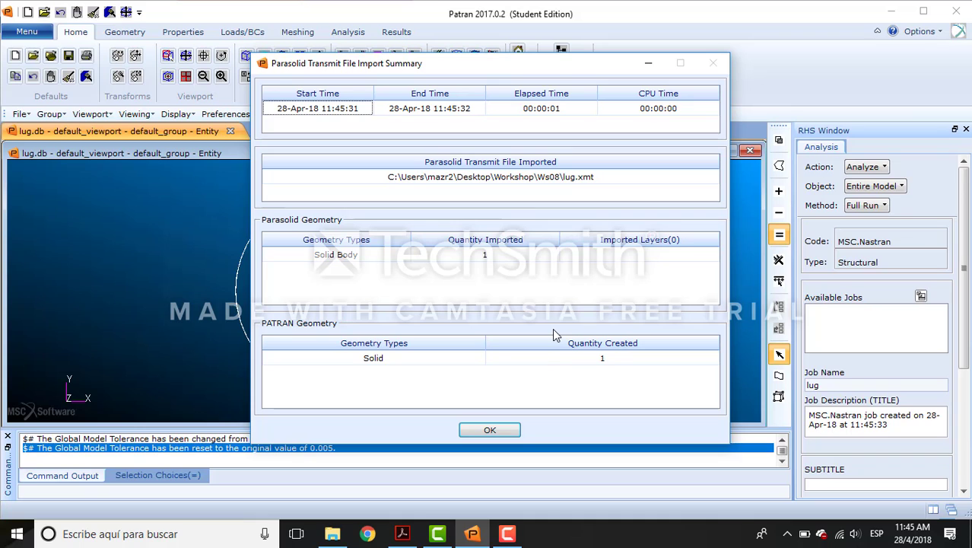
click(504, 431)
click(360, 77)
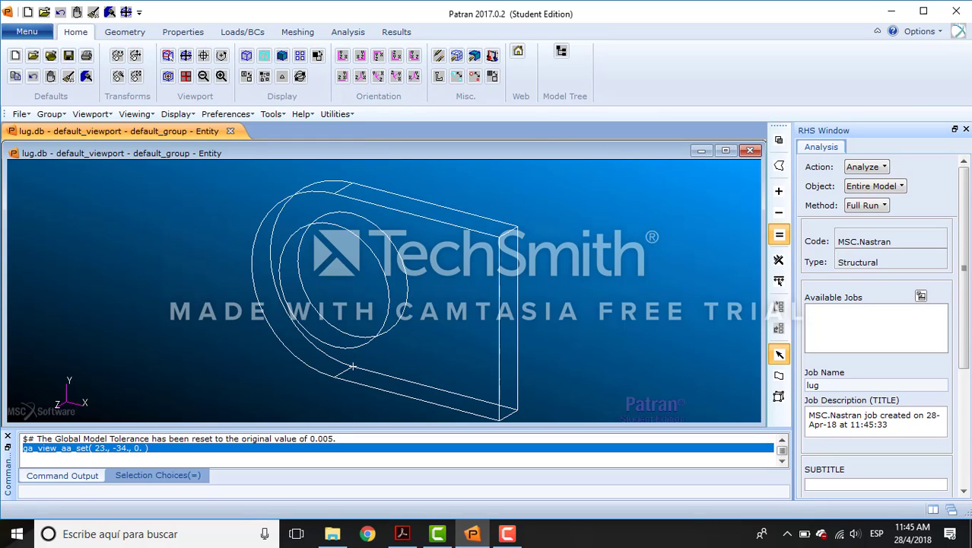
Rename the group default_group as Hex8.
key(alt+Tab)
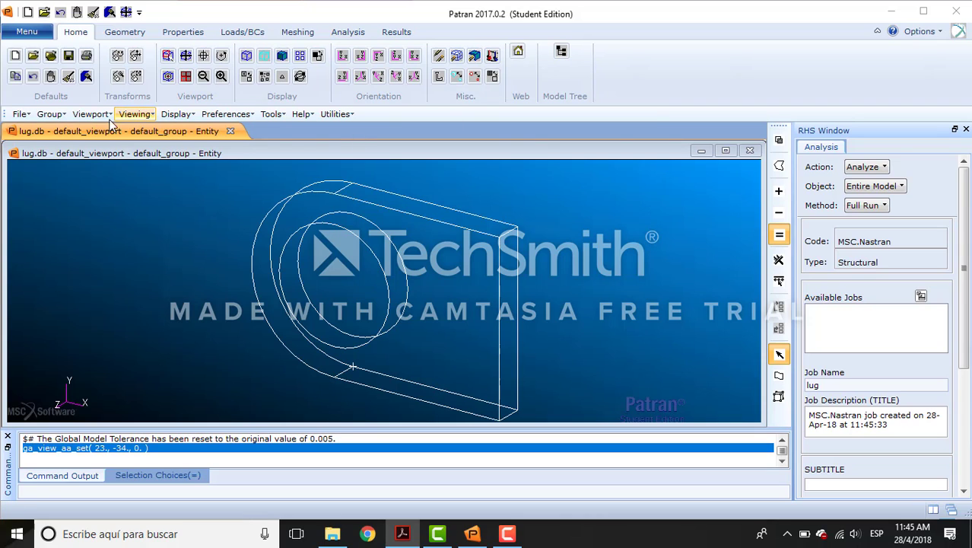
click(50, 114)
click(89, 162)
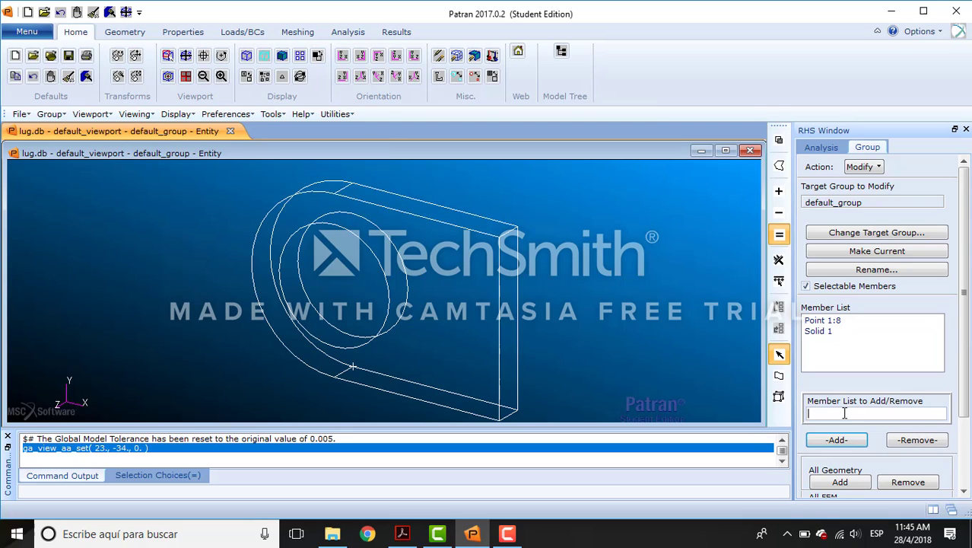
click(875, 270)
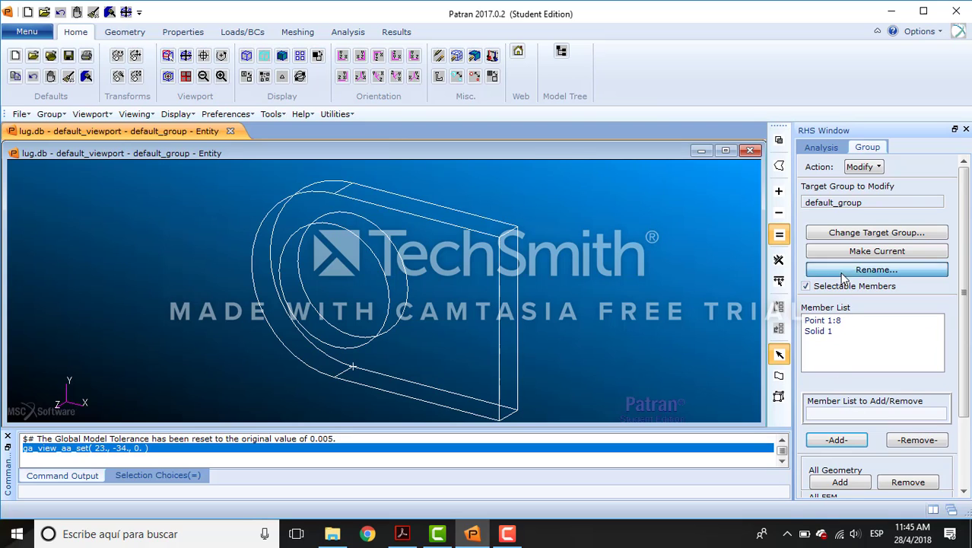
click(451, 249)
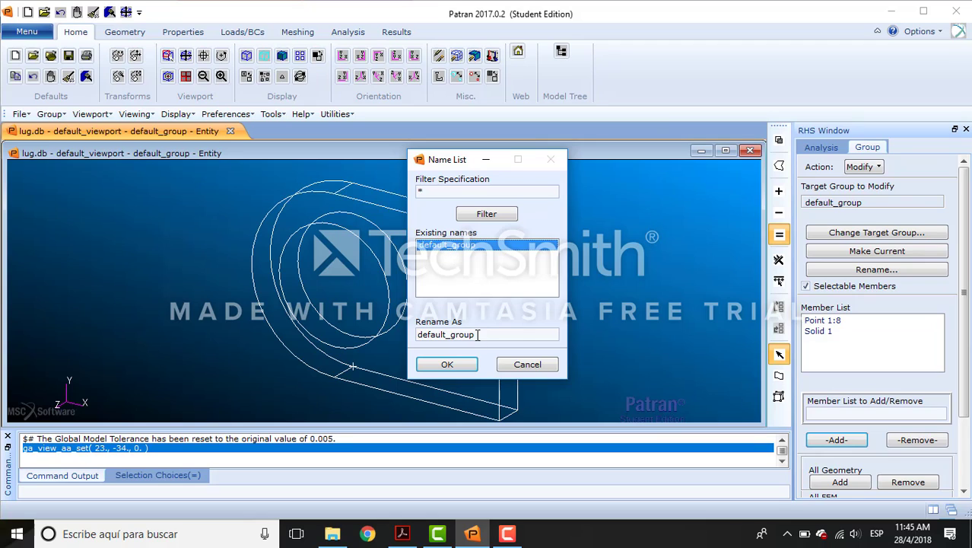
drag(482, 335, 421, 330)
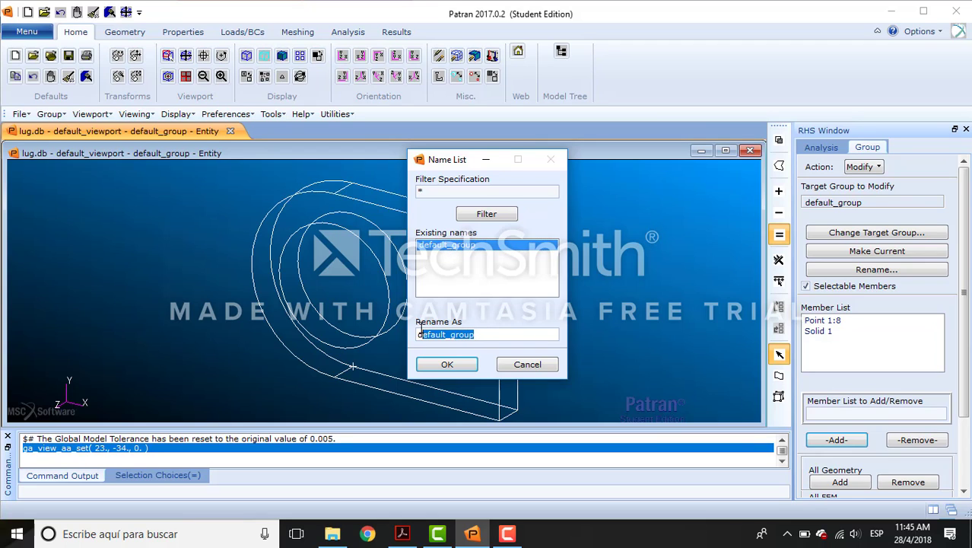
text(hex8)
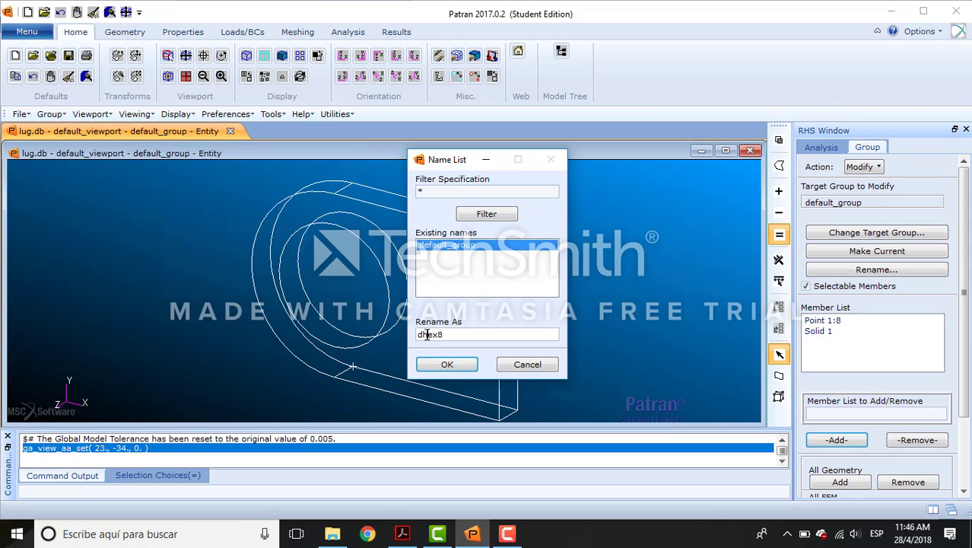
click(427, 335)
key(BackSpace)
key(BackSpace)
text(H)
click(447, 364)
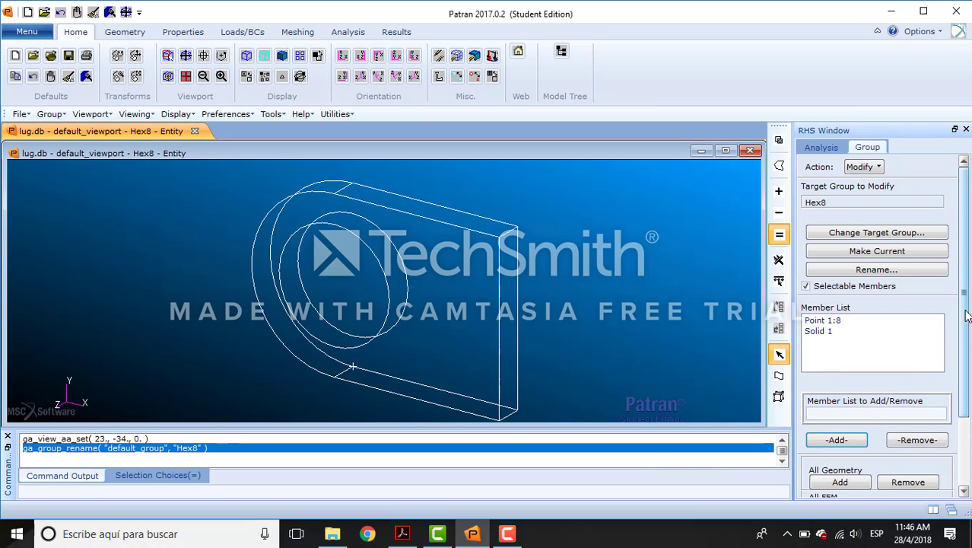
scroll(944, 323, down, 3)
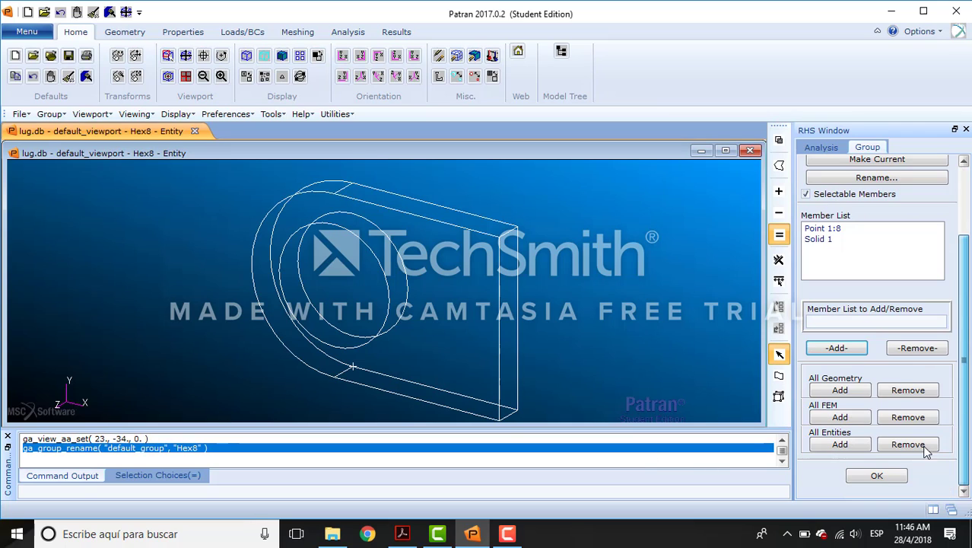
click(877, 475)
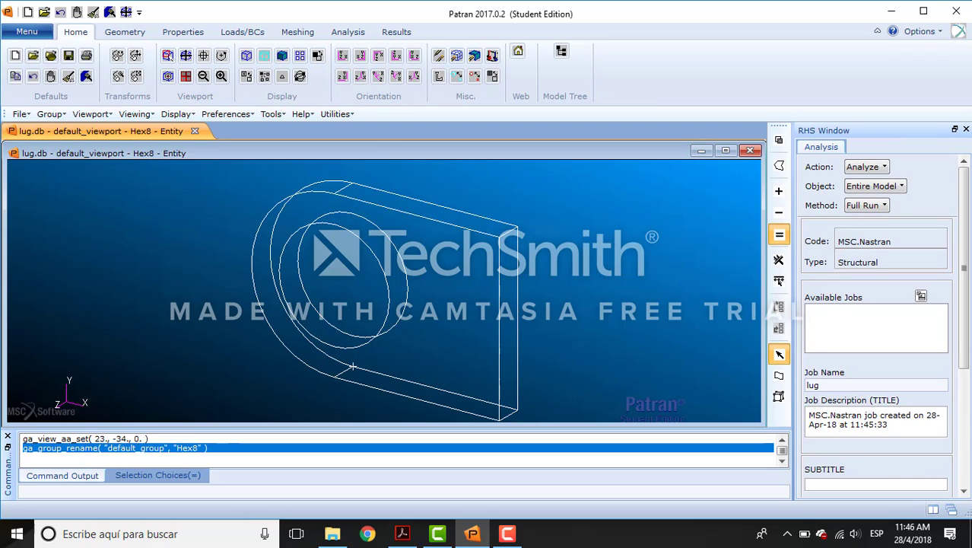
With Auto Execute off, extract a point at parametric position 0.5 on the front face's straight vertical edge, Solid 1.1.4.
key(alt+Tab)
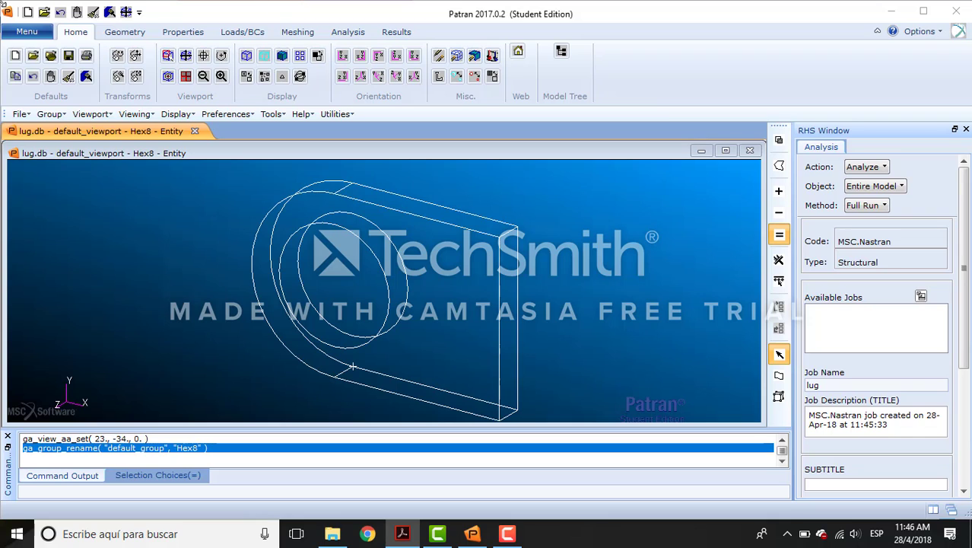
click(125, 32)
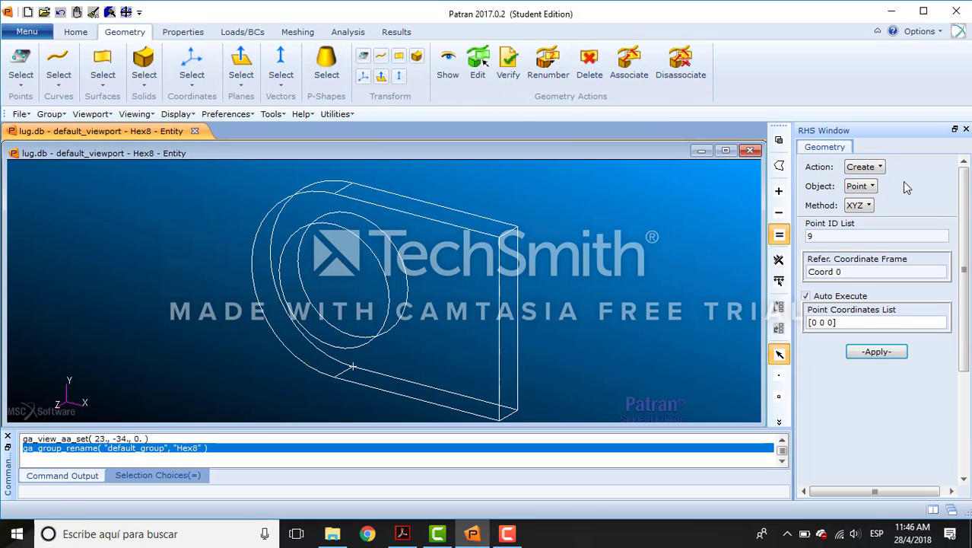
click(870, 205)
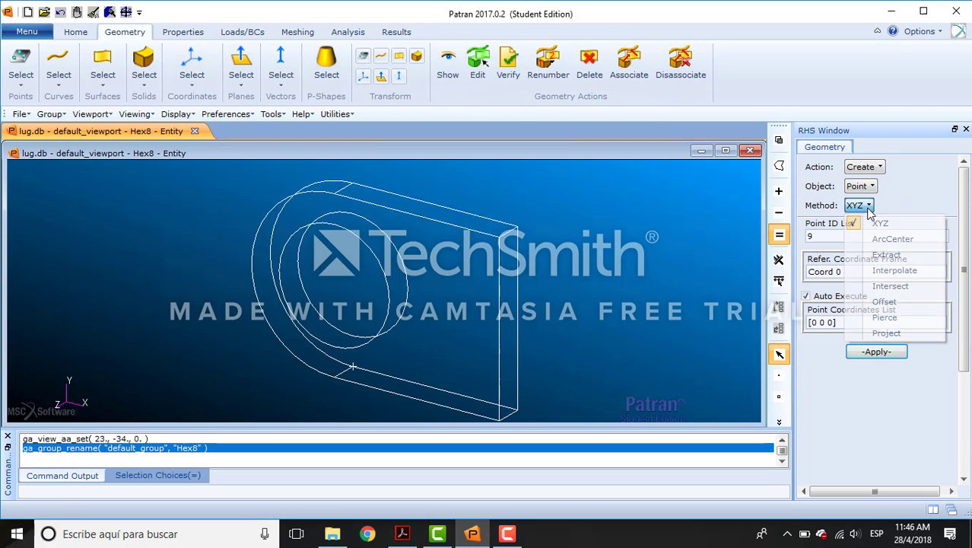
click(886, 255)
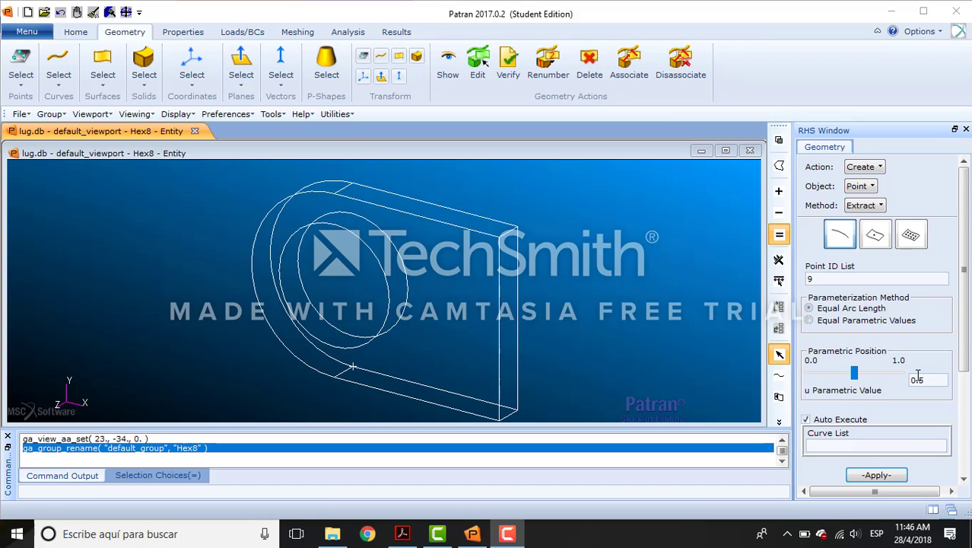
click(806, 420)
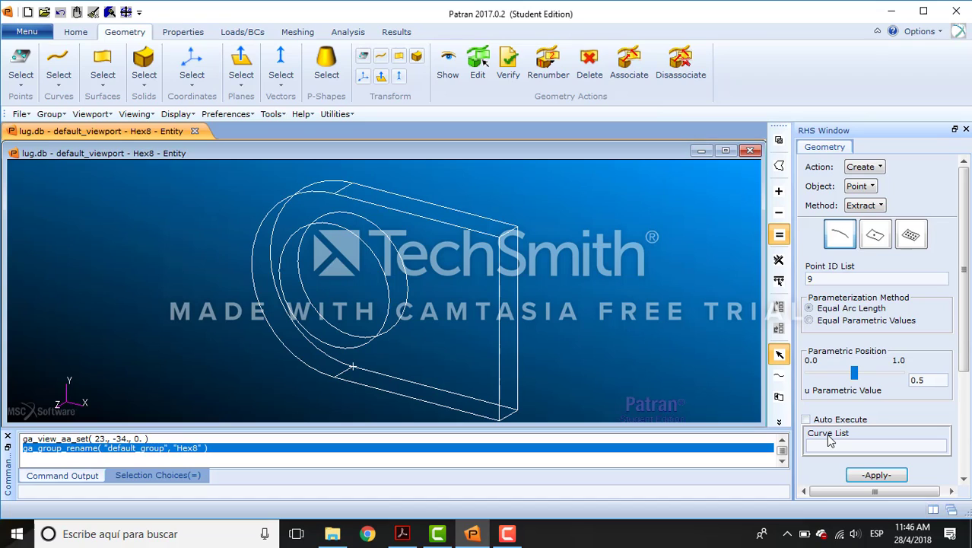
click(498, 355)
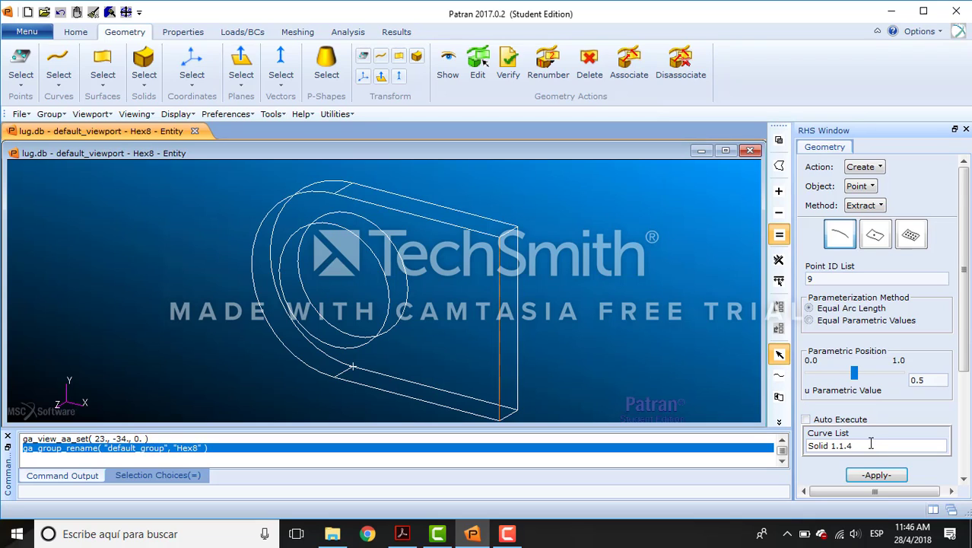
click(877, 475)
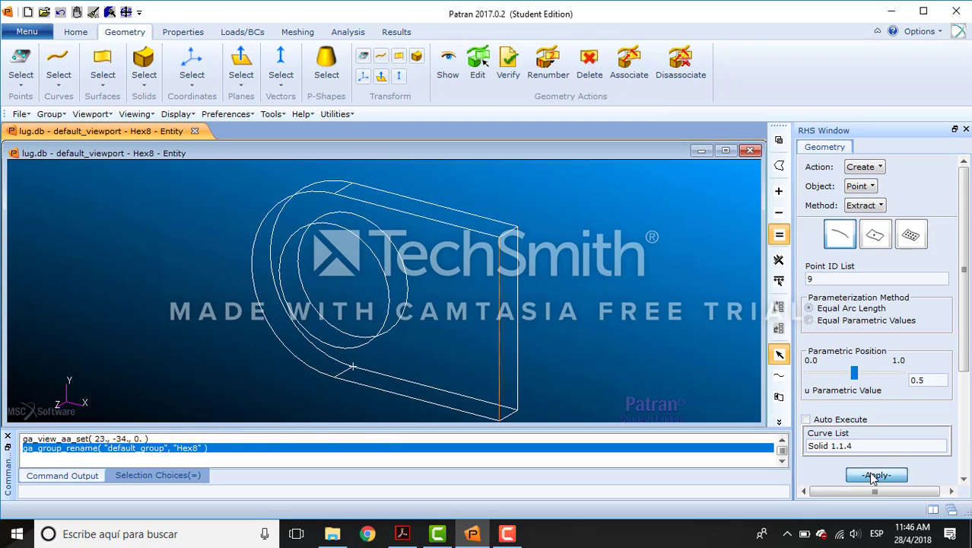
Extract points at parametric position 0.5 on the lug's front and back outer arcs, Solid 1.1.2 and Solid 1.4.2.
click(259, 310)
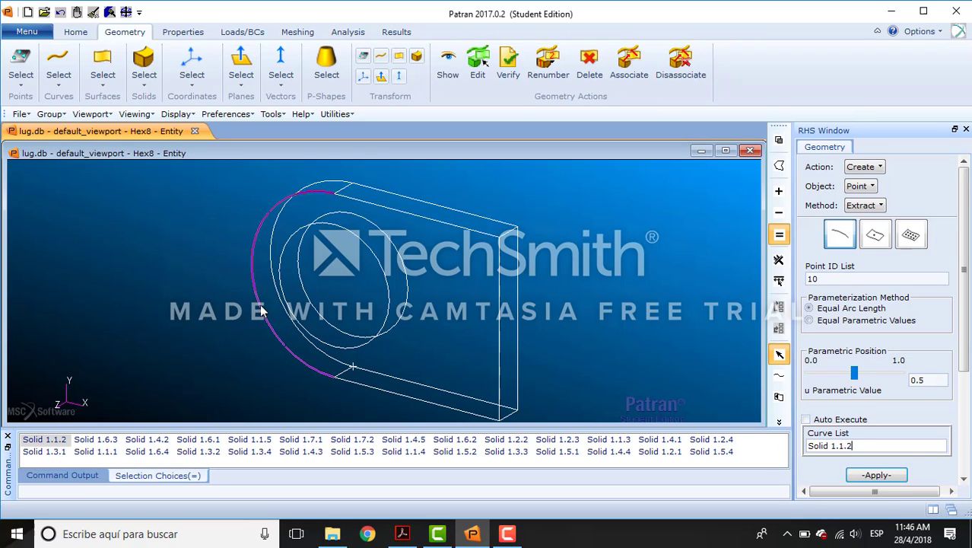
click(887, 474)
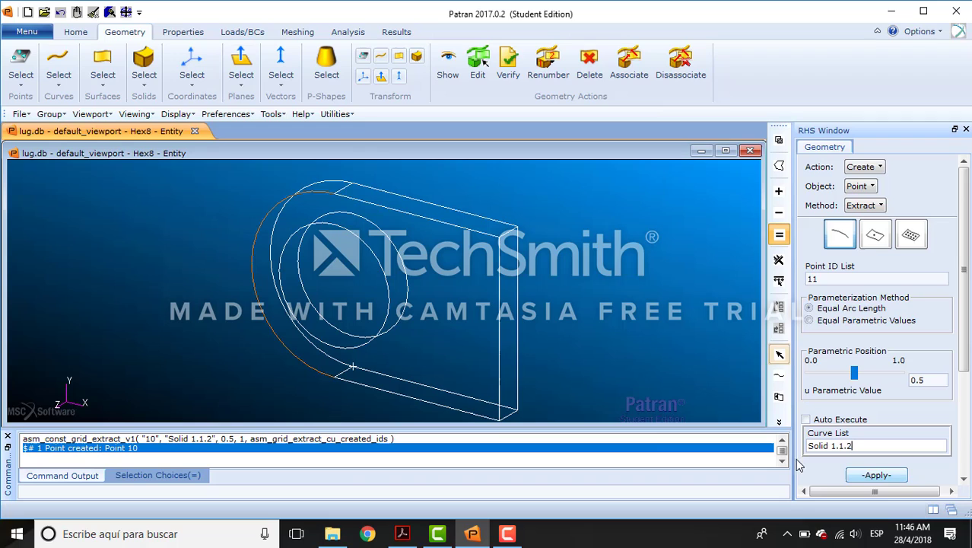
click(340, 365)
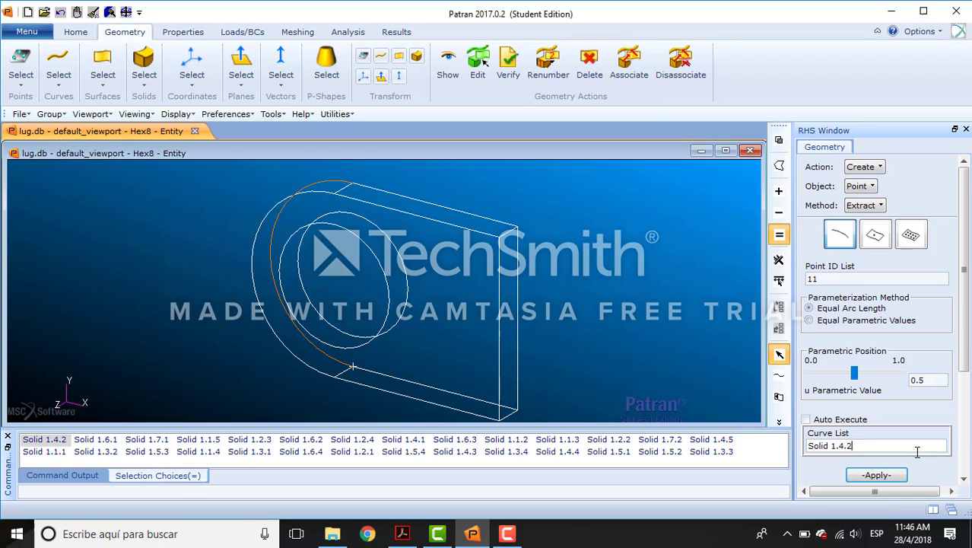
click(890, 483)
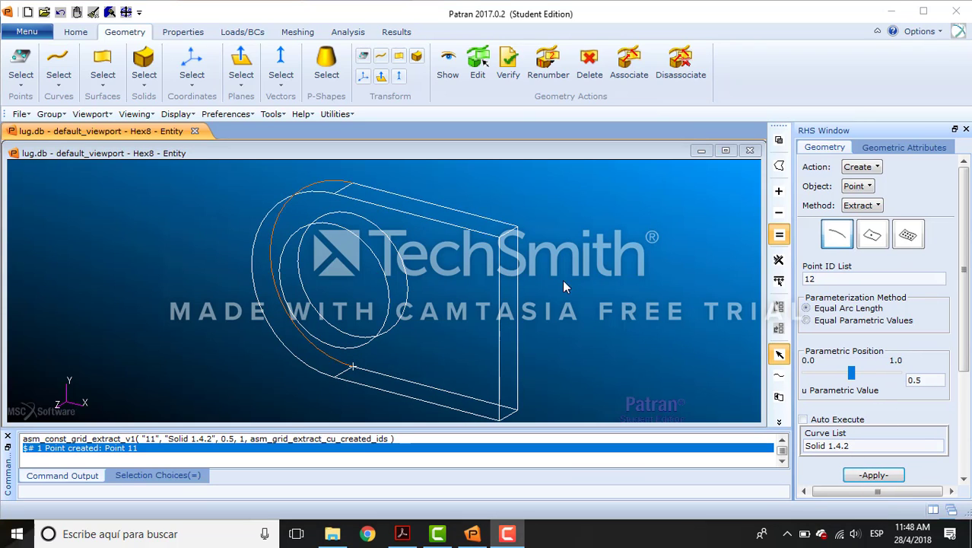
Set the geometry display's point size to 5 and apply it.
click(189, 115)
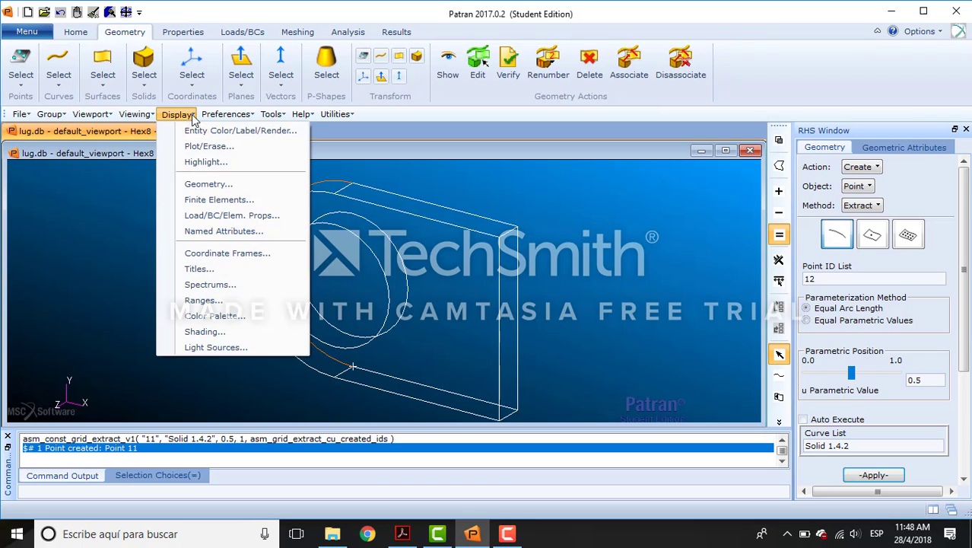
click(198, 184)
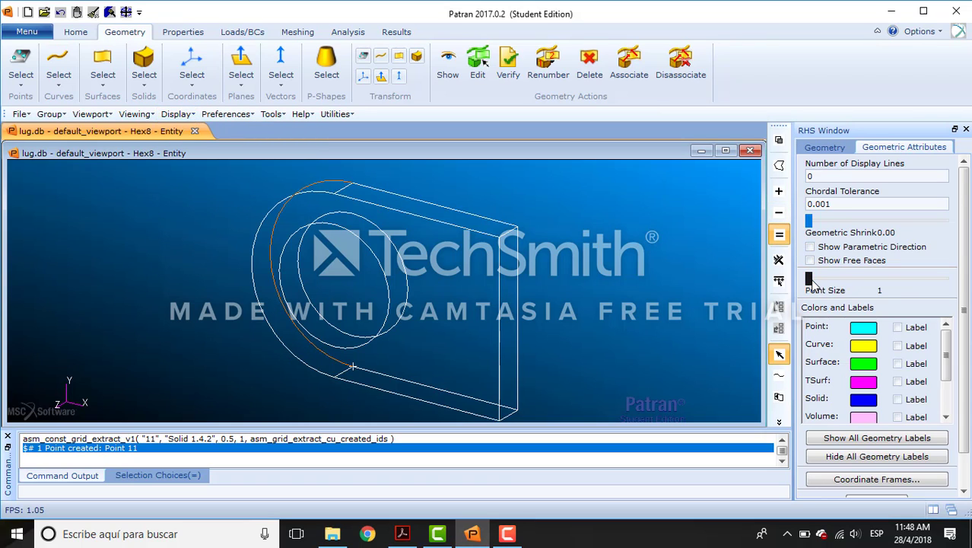
drag(809, 279, 823, 280)
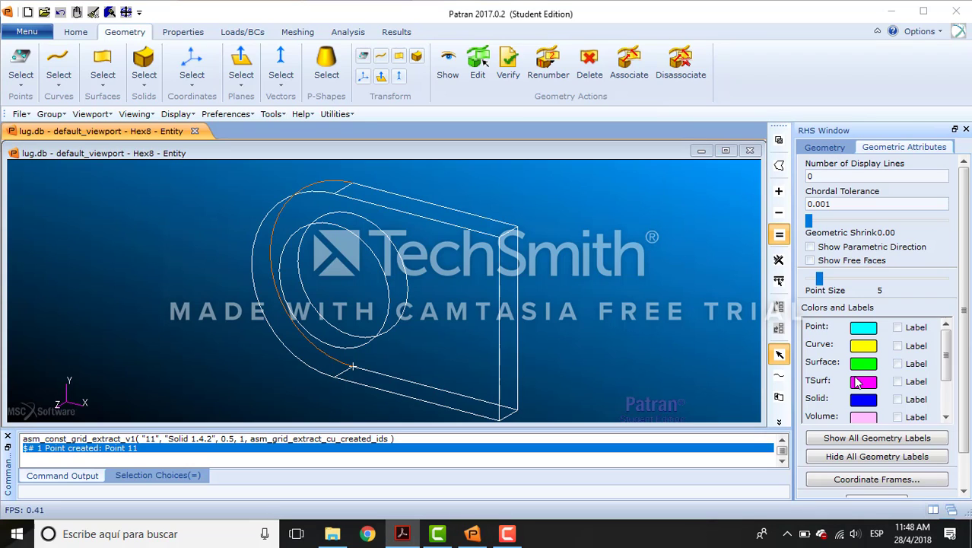
scroll(966, 255, down, 2)
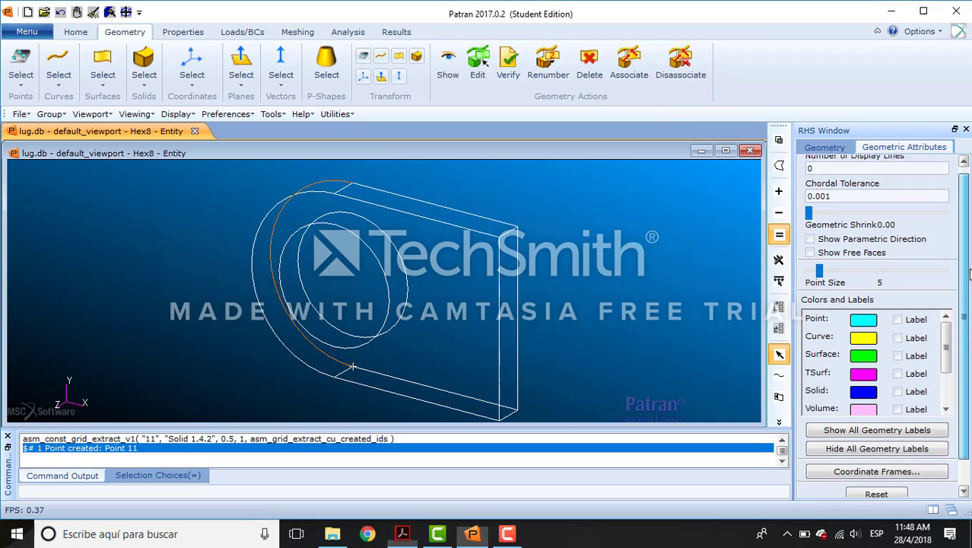
click(858, 485)
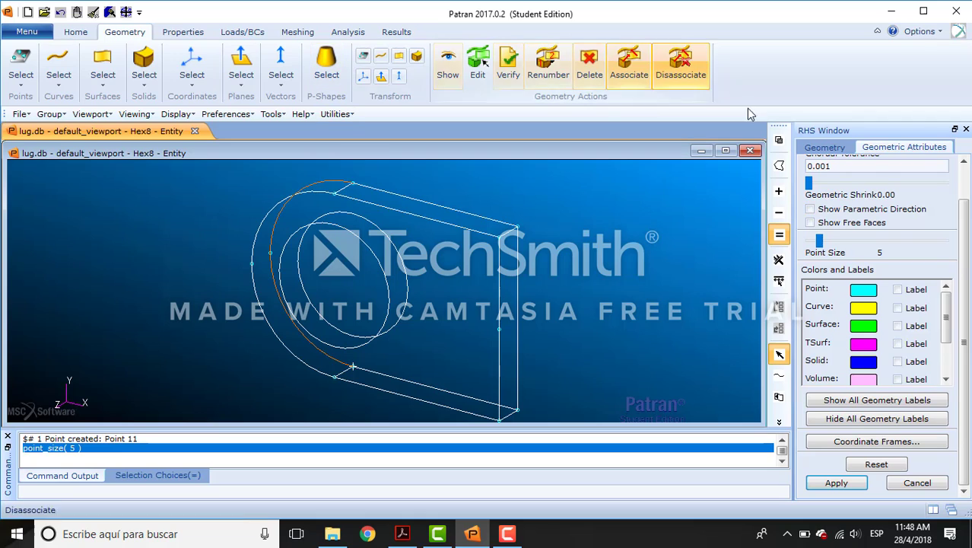
With Auto Execute off, create a three-point plane through the lug's arc-end corners, using Point 3, Point 1 and Point 6 in that order.
click(825, 147)
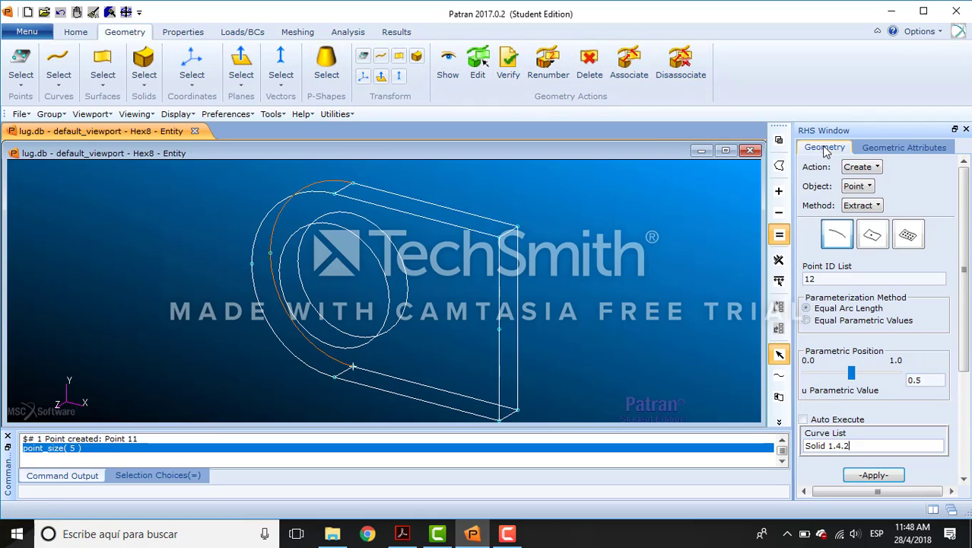
click(859, 187)
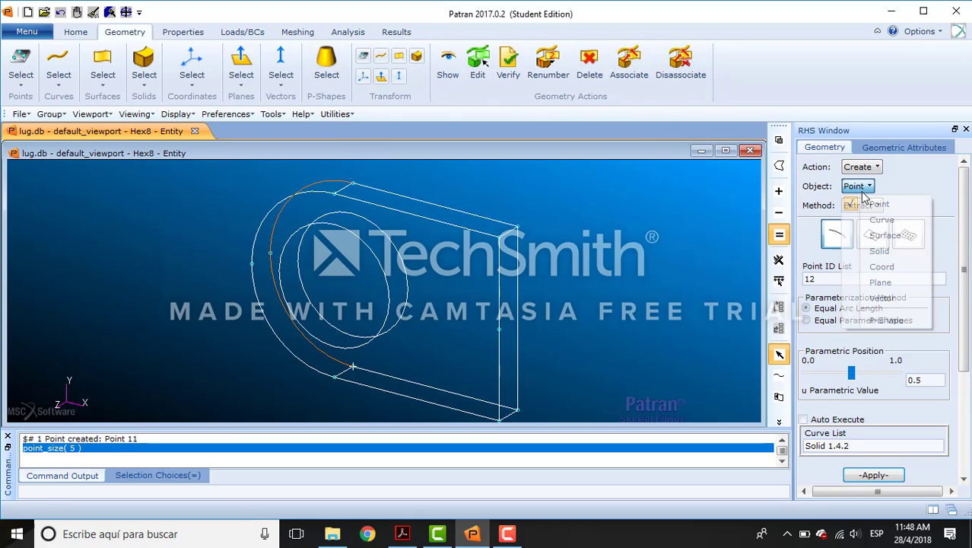
click(882, 282)
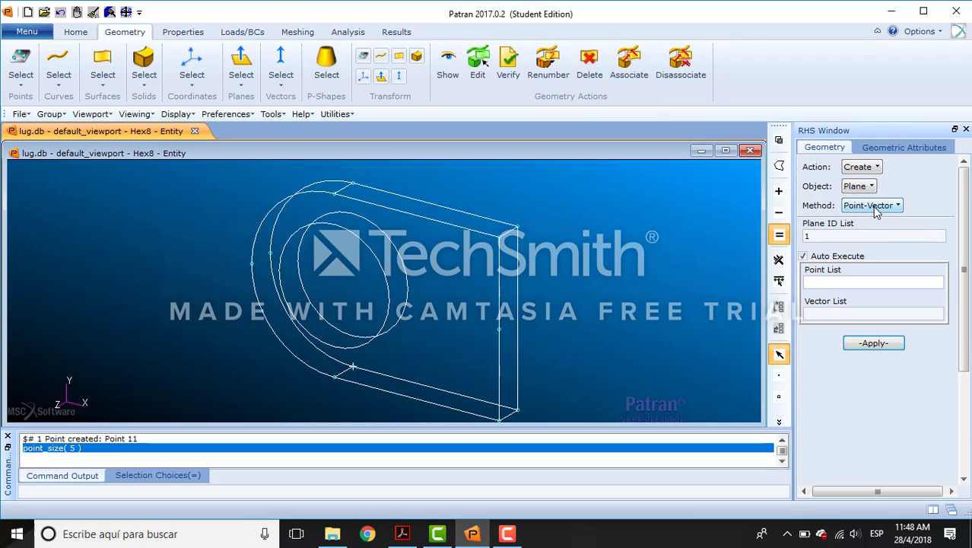
click(875, 207)
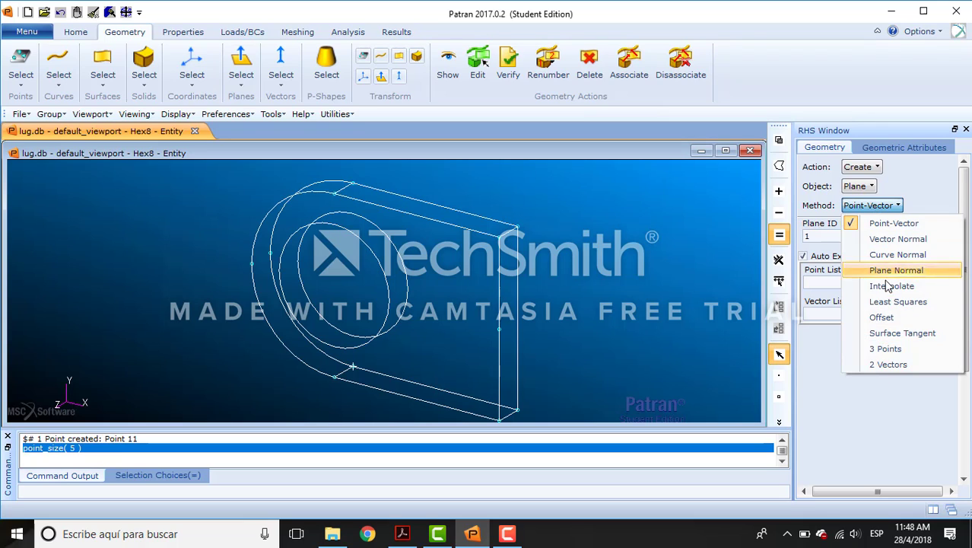
click(886, 349)
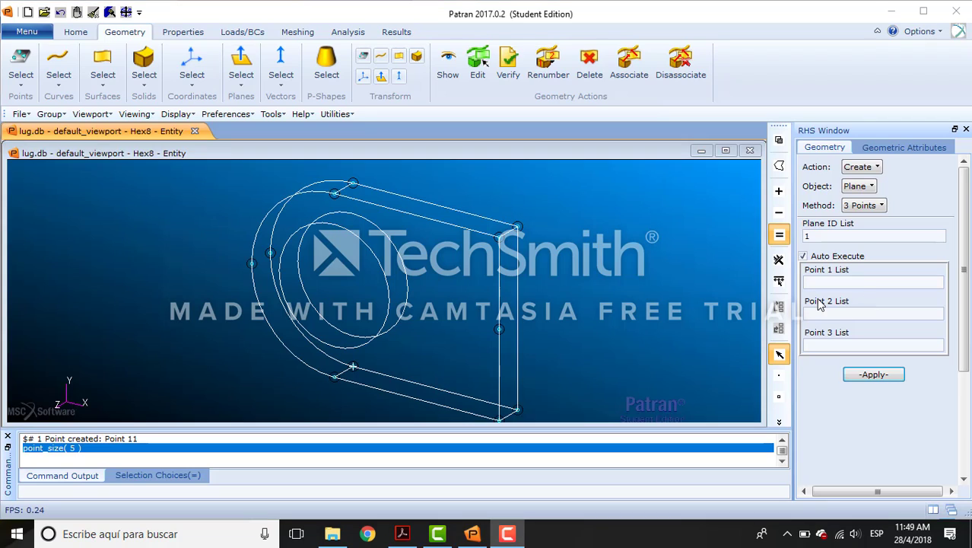
click(804, 256)
click(833, 282)
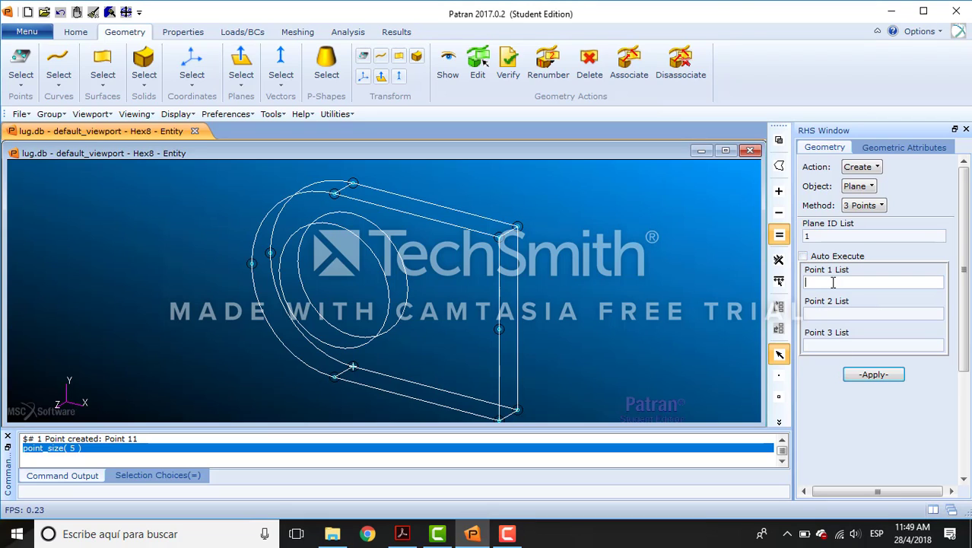
click(335, 378)
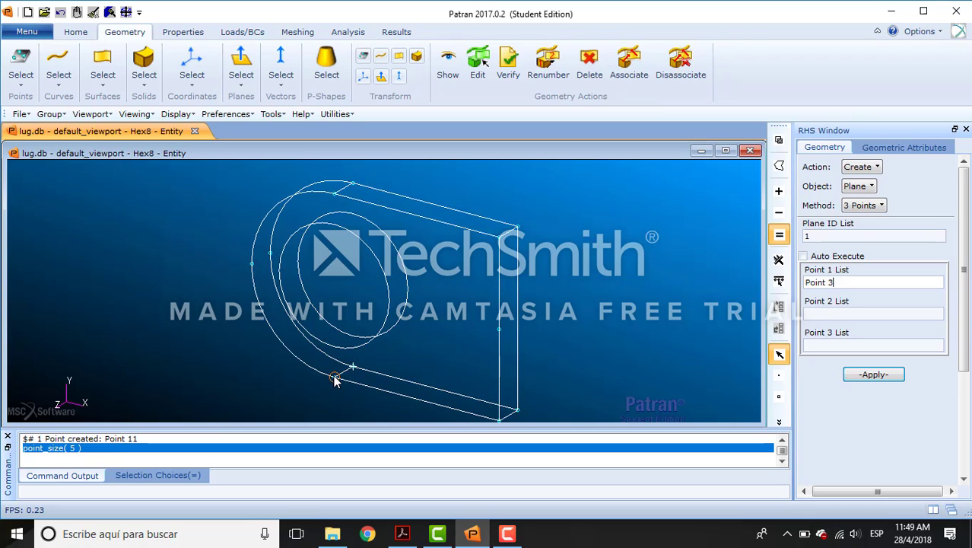
click(844, 314)
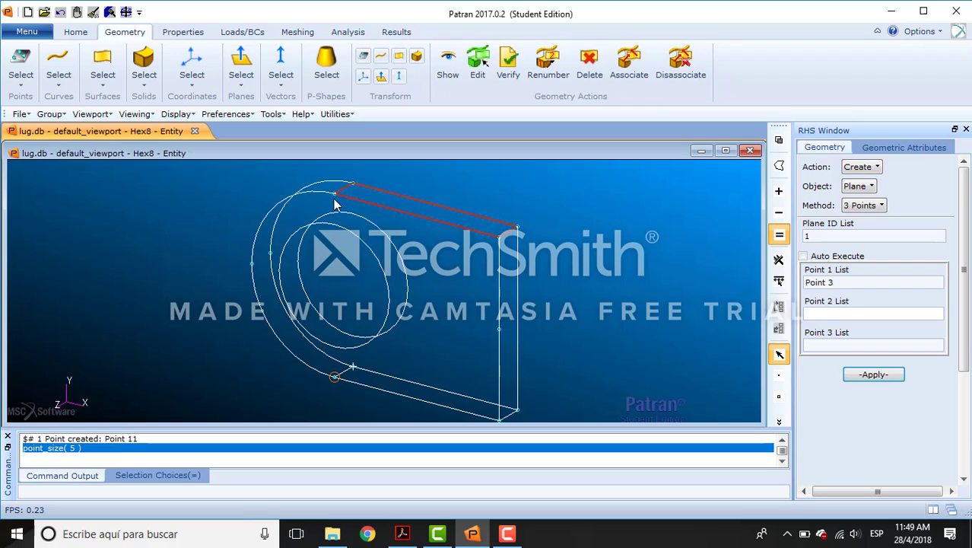
click(335, 195)
click(861, 341)
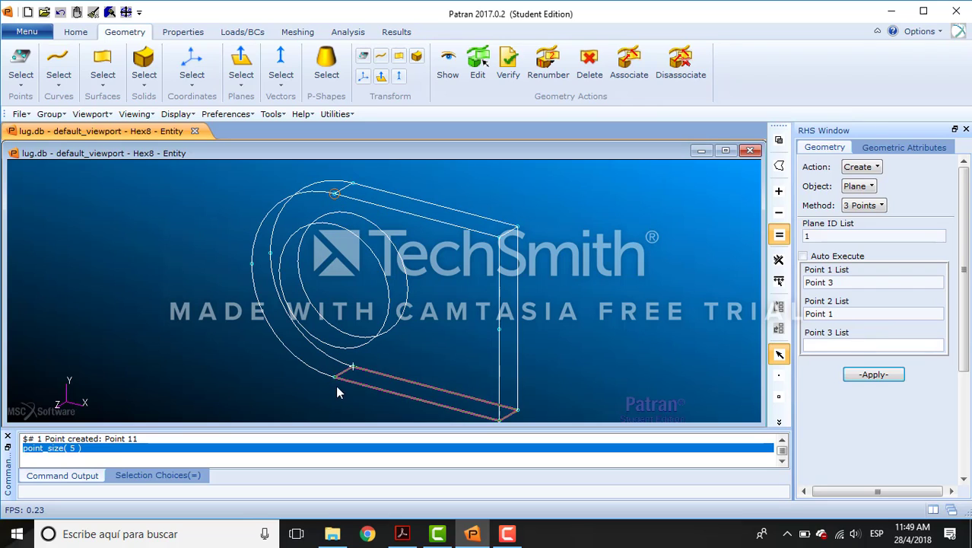
click(353, 368)
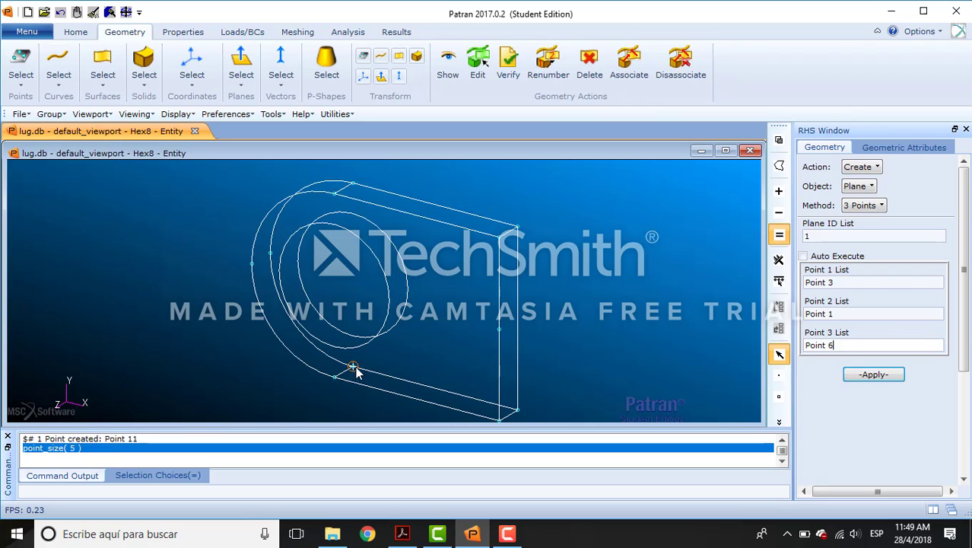
click(874, 374)
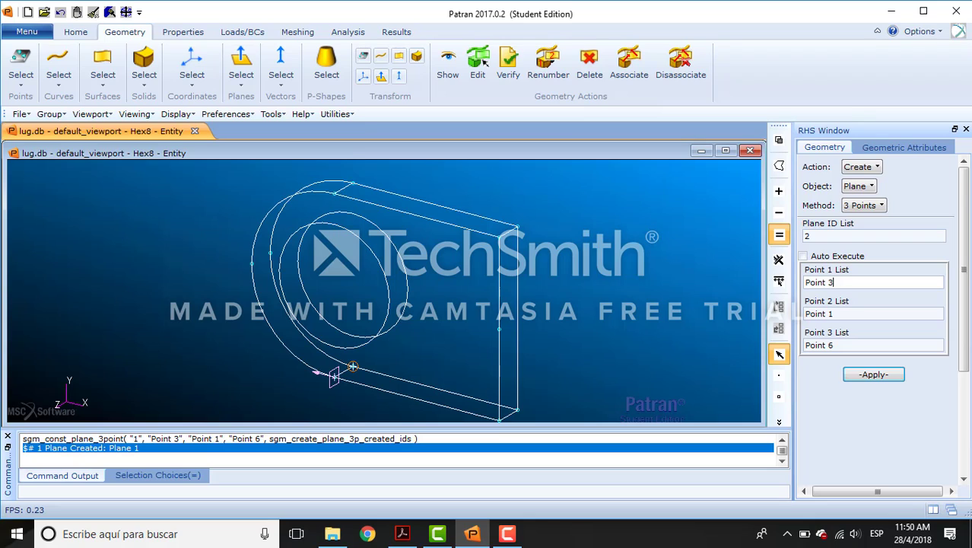
Create a second three-point plane through the lug's mid-height points, using Point 10, Point 9 and Point 11 in that order.
key(alt+Tab)
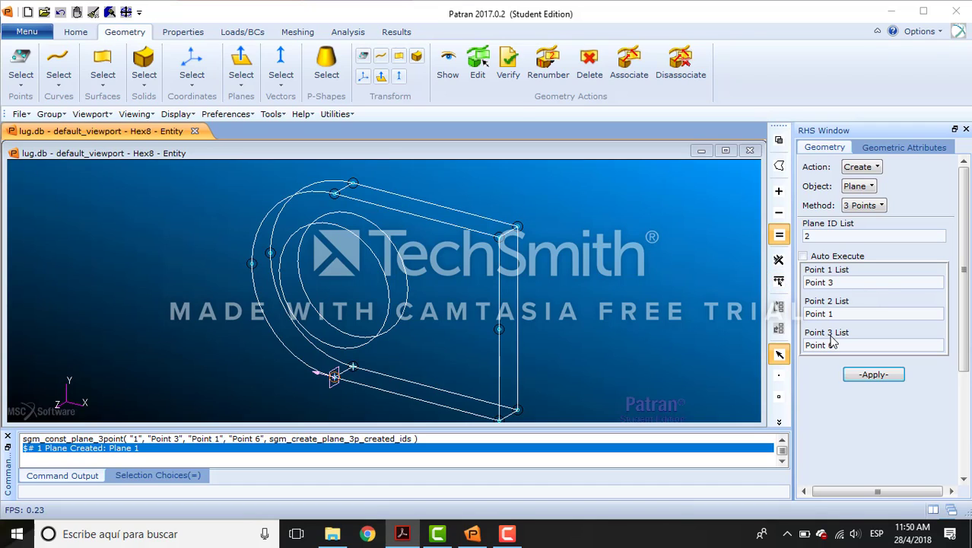
click(832, 282)
drag(833, 283, 816, 283)
key(BackSpace)
key(BackSpace)
key(BackSpace)
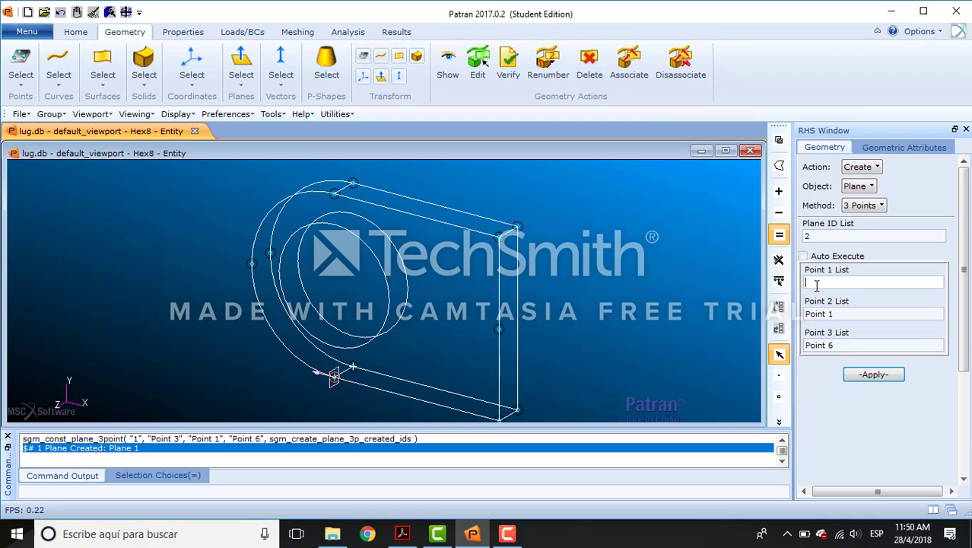
click(251, 265)
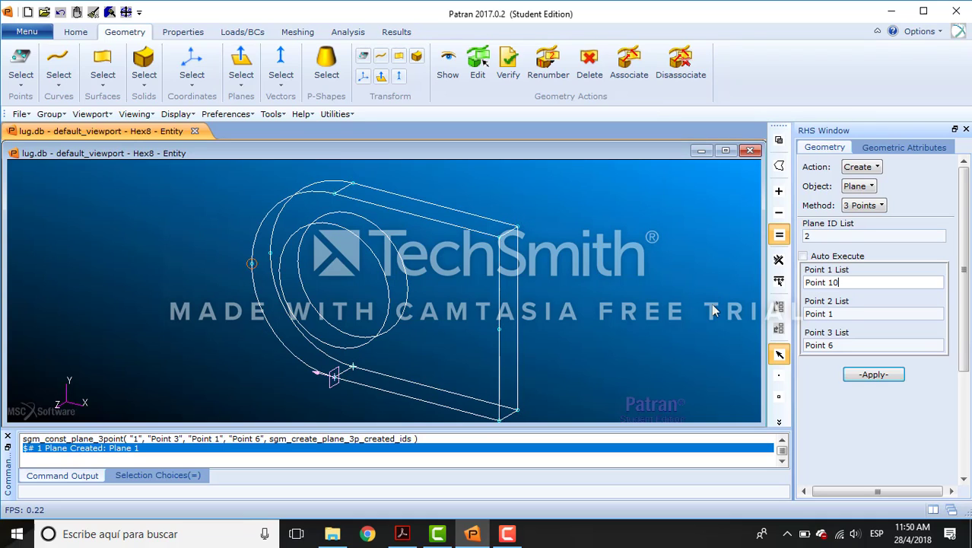
click(805, 313)
key(BackSpace)
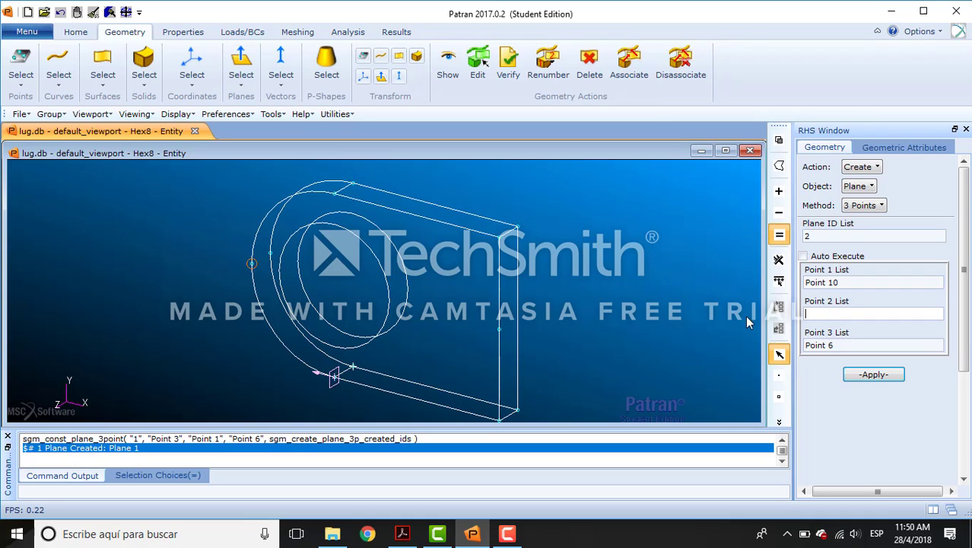
click(500, 328)
drag(841, 347, 799, 353)
key(BackSpace)
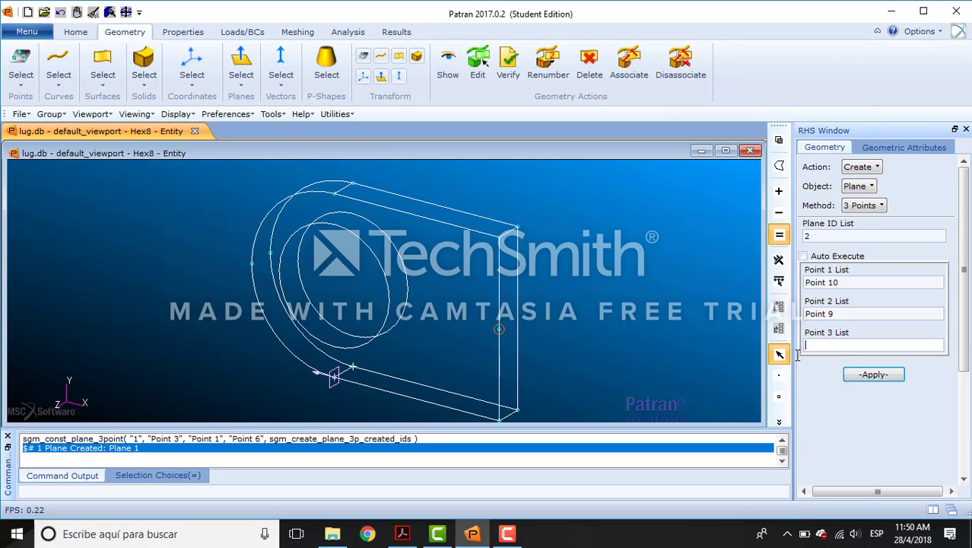
click(271, 255)
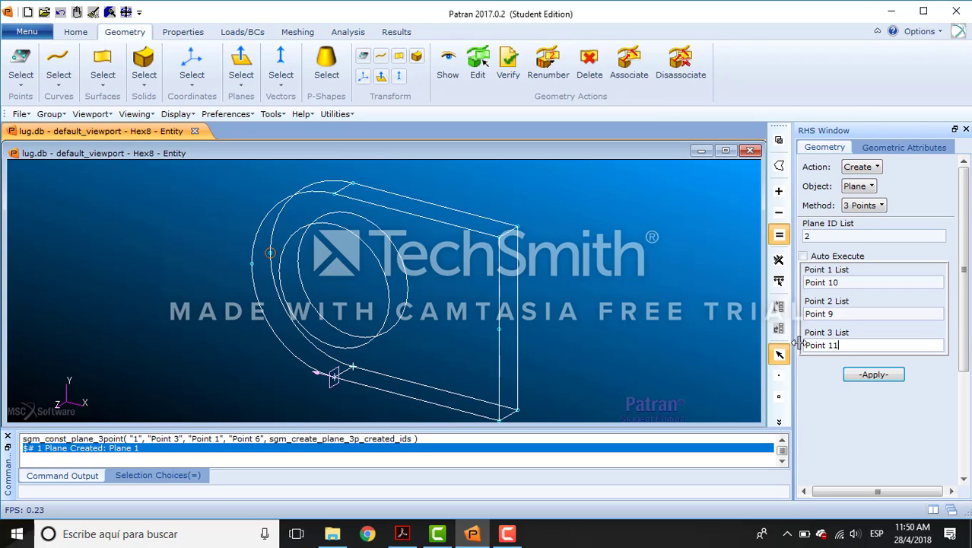
click(891, 376)
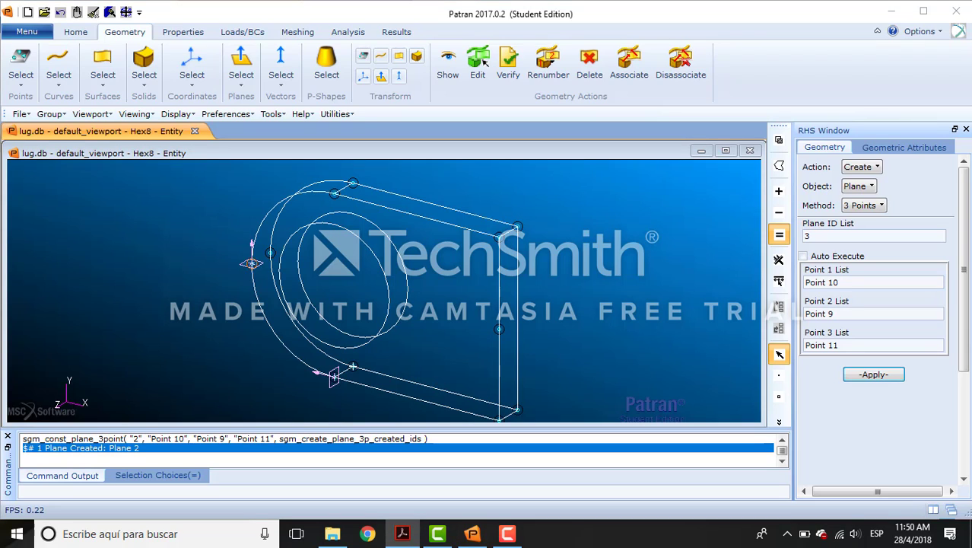
With Auto Execute off, break Solid 1 along the mid-height Plane 2 and delete the original solid.
click(862, 167)
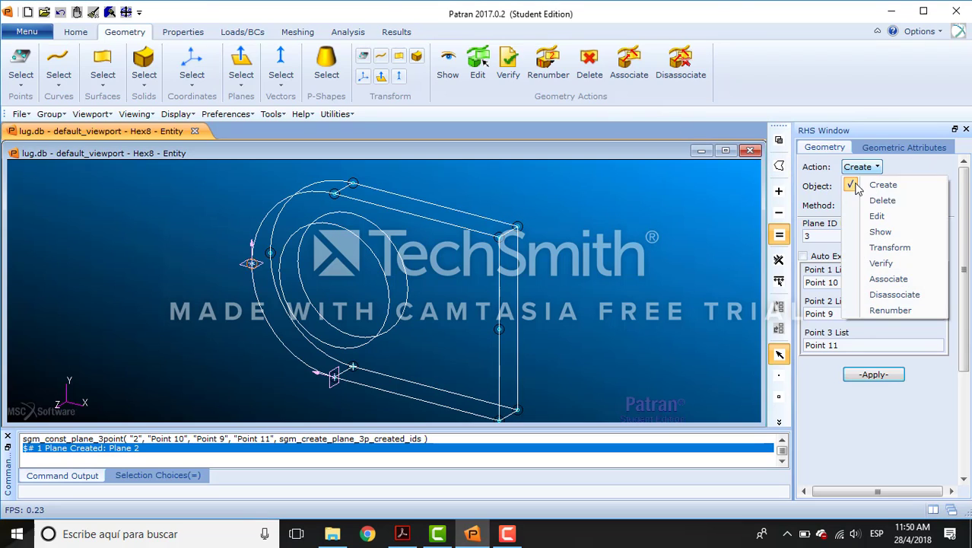
click(873, 219)
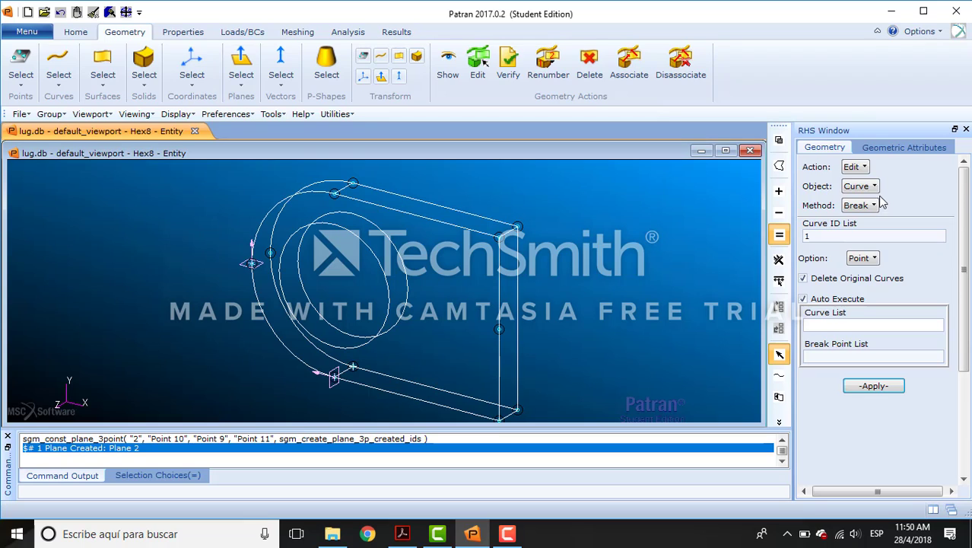
click(873, 186)
click(883, 251)
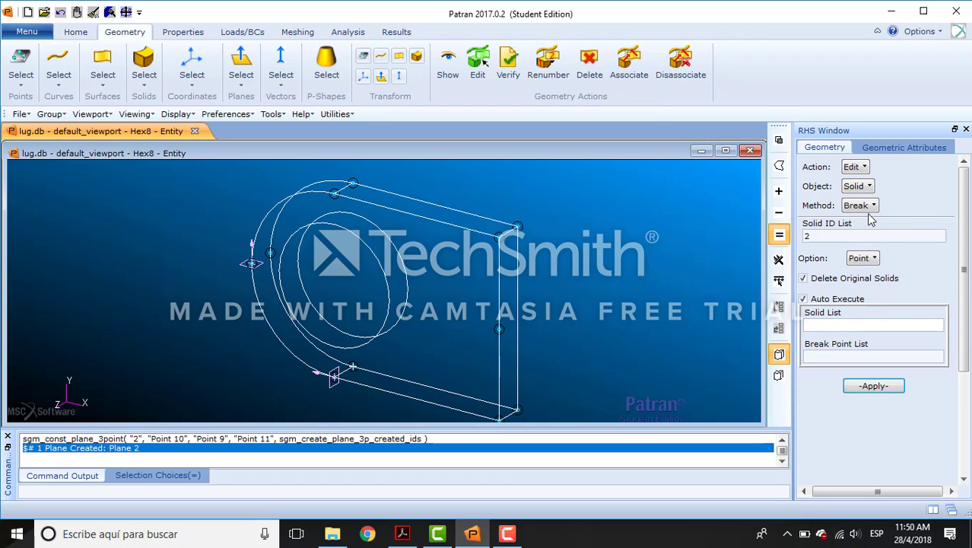
click(864, 258)
click(890, 324)
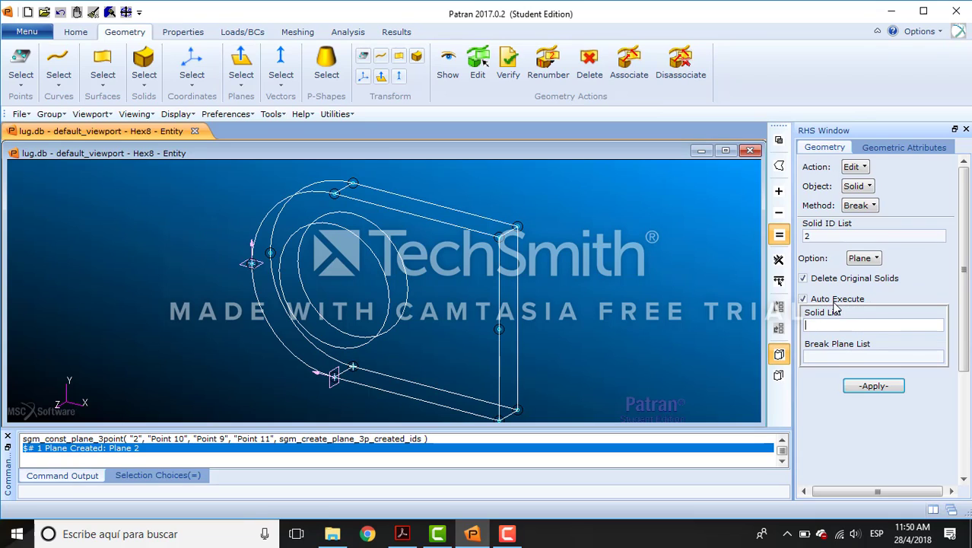
click(814, 301)
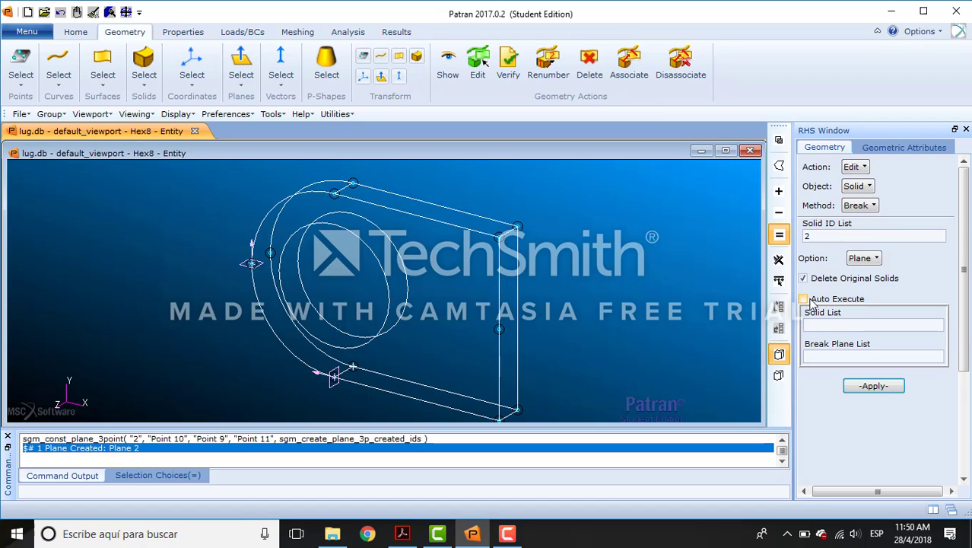
click(843, 326)
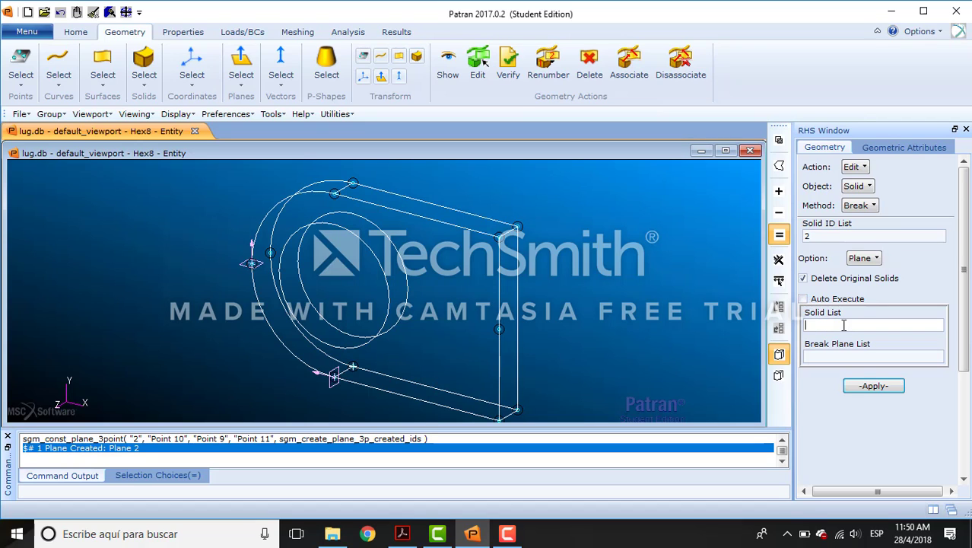
click(454, 227)
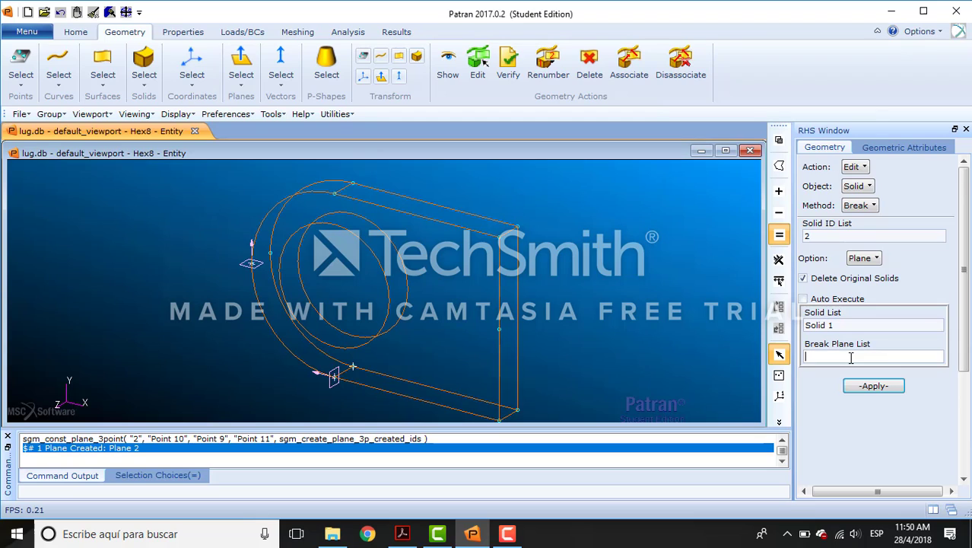
click(258, 266)
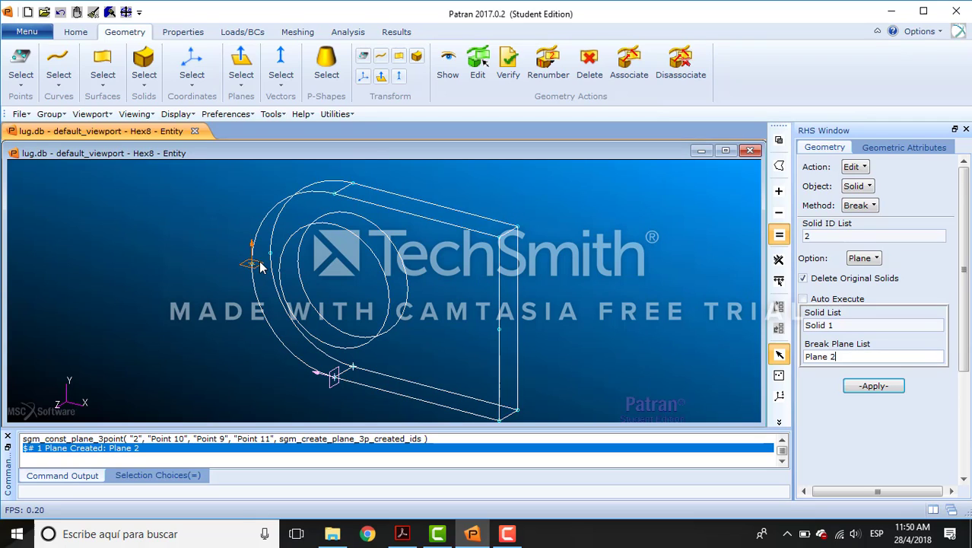
click(872, 387)
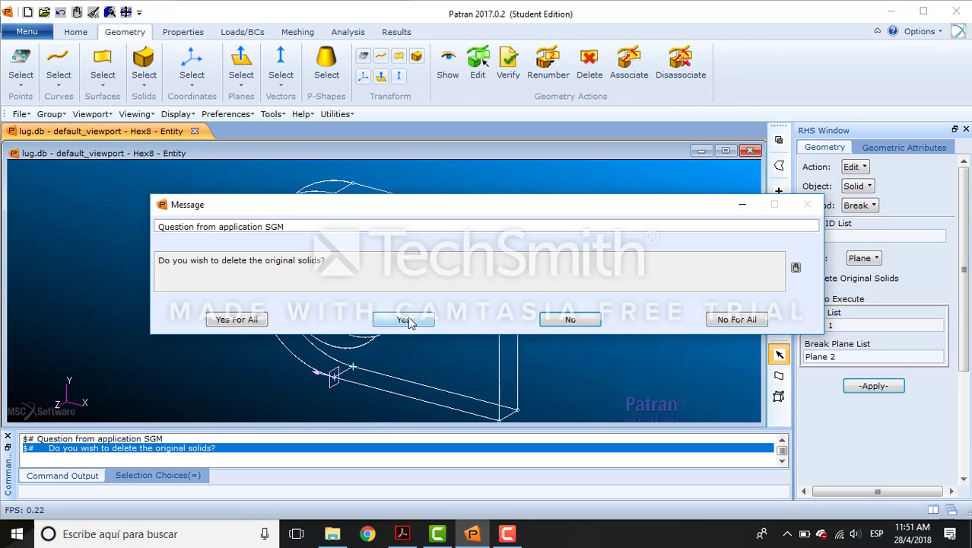
click(404, 320)
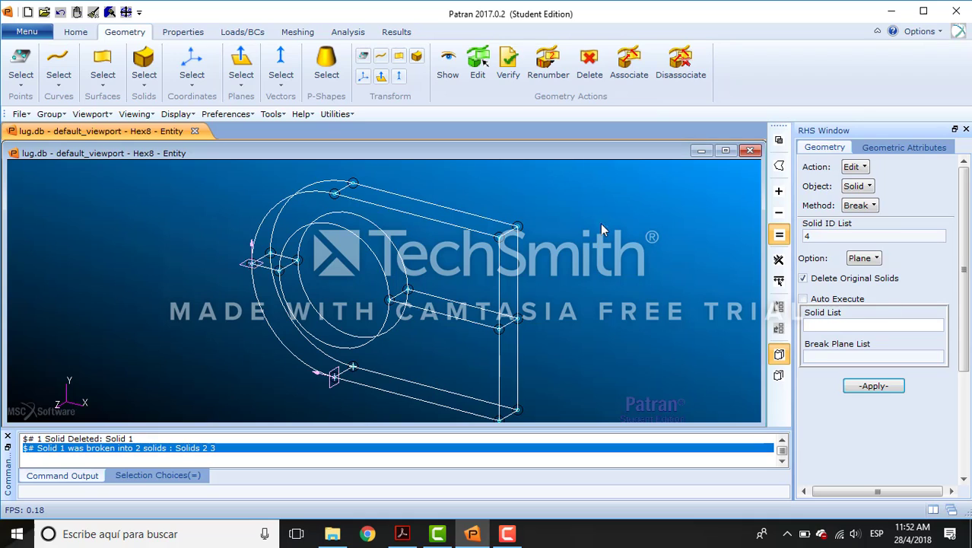
Break the lug's upper half, Solid 2, along the vertical Plane 1 and delete the original solid.
click(458, 229)
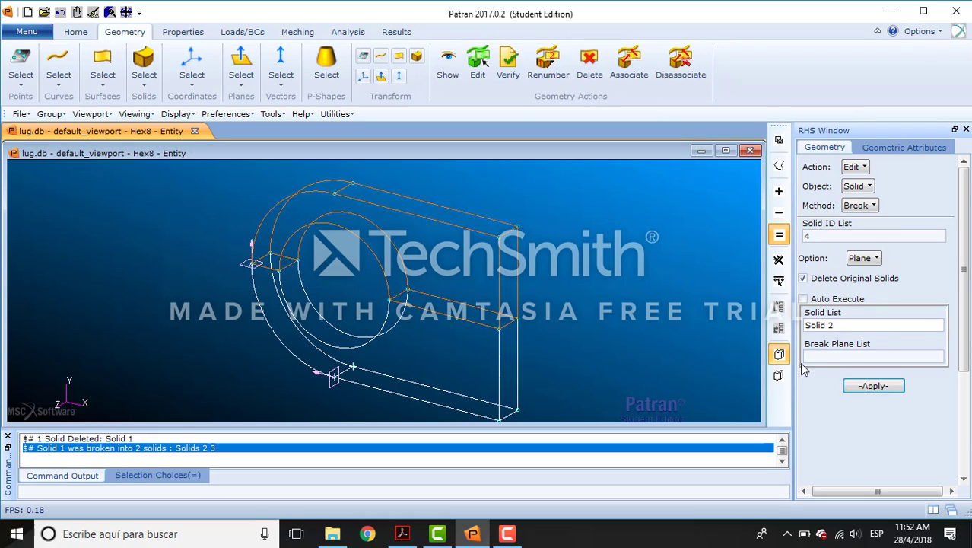
click(333, 380)
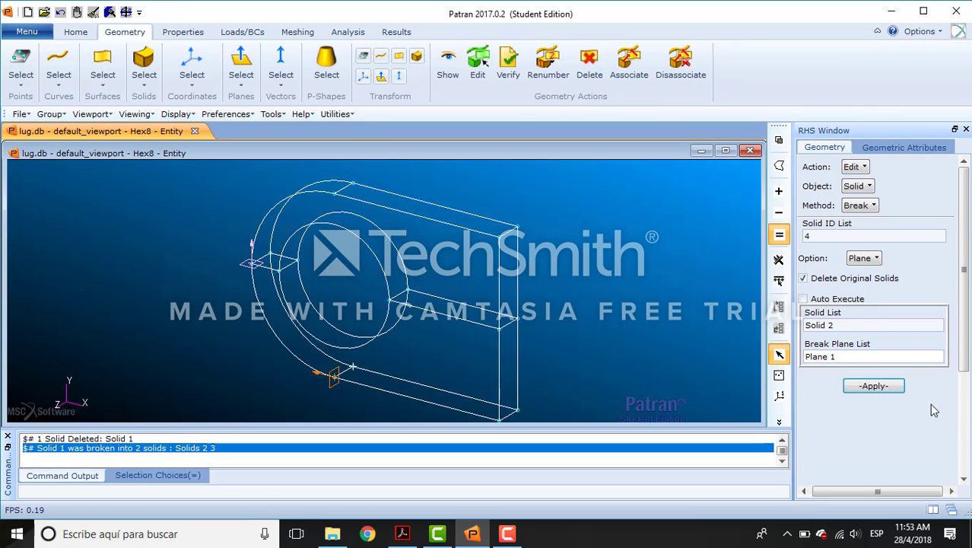
click(872, 386)
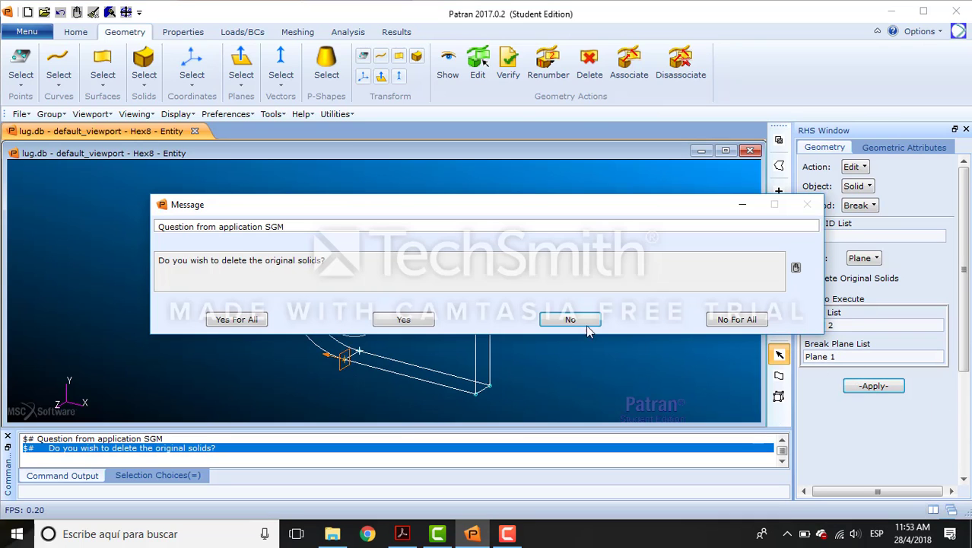
click(419, 325)
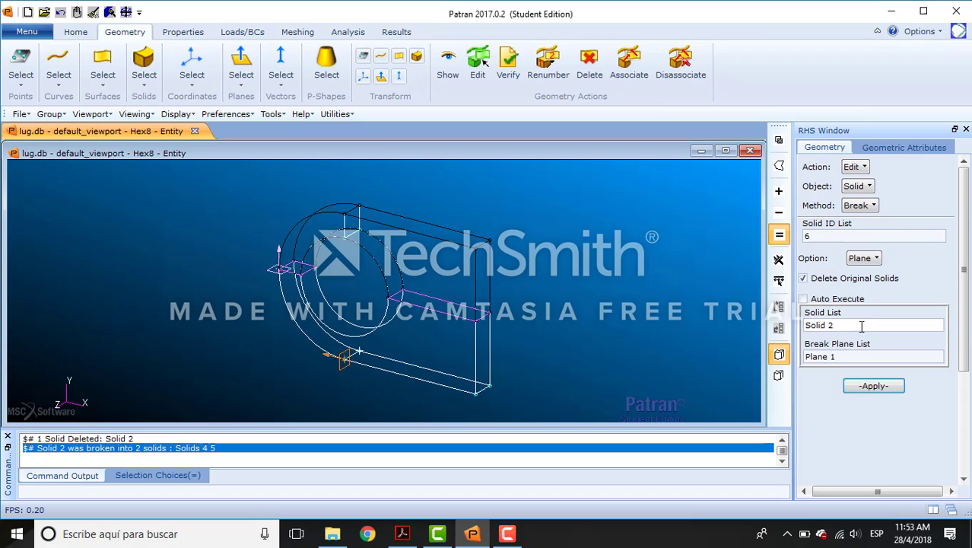
Break the lug's lower half, Solid 3, along Plane 1 and delete the original solid.
drag(862, 325, 798, 325)
key(BackSpace)
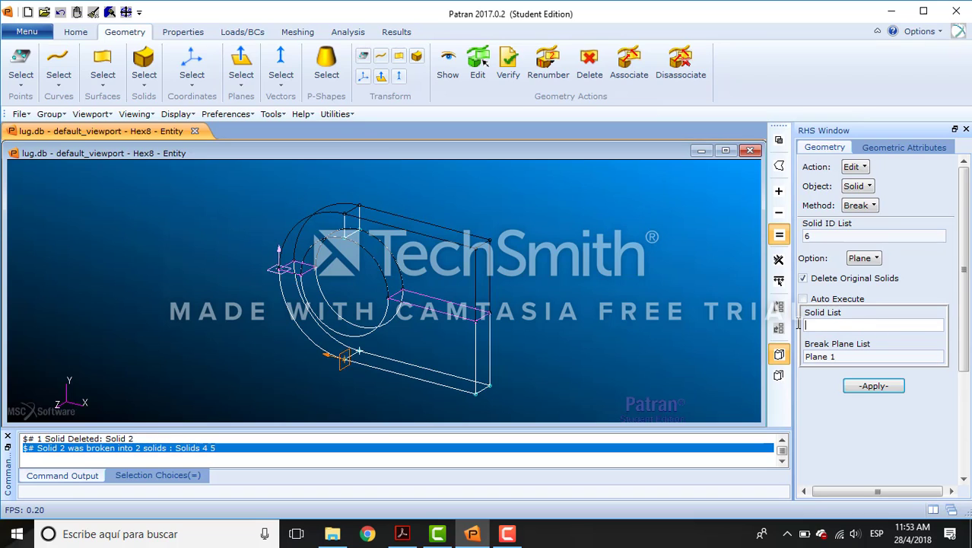
click(455, 385)
click(853, 356)
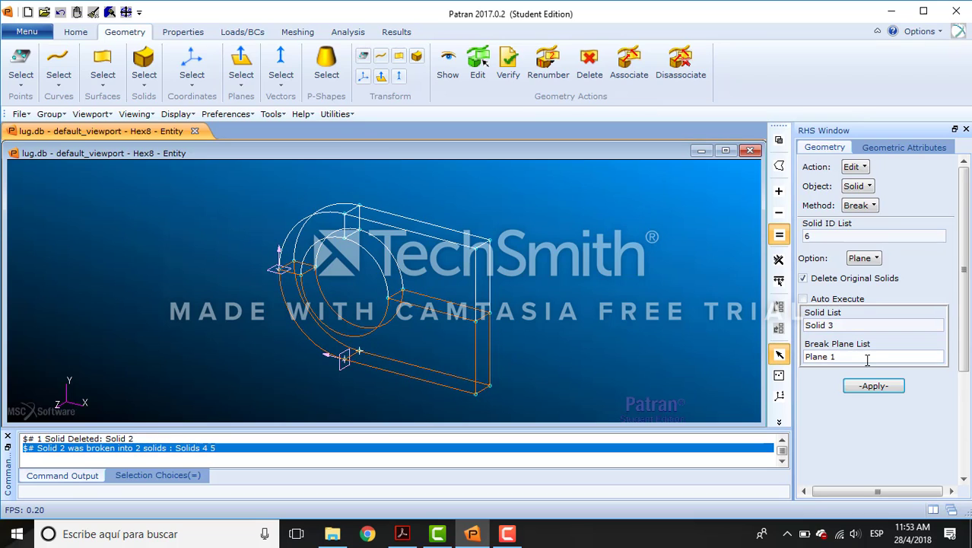
click(873, 386)
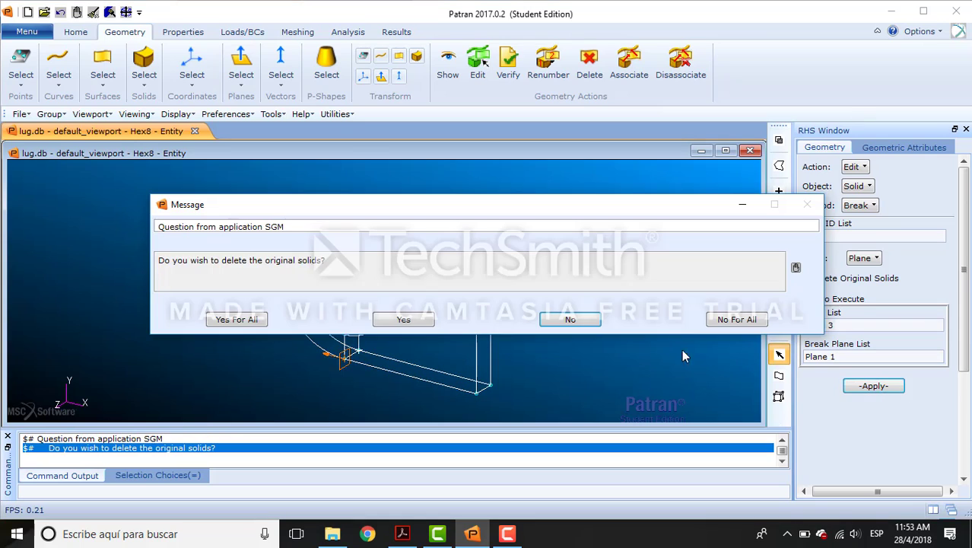
click(432, 323)
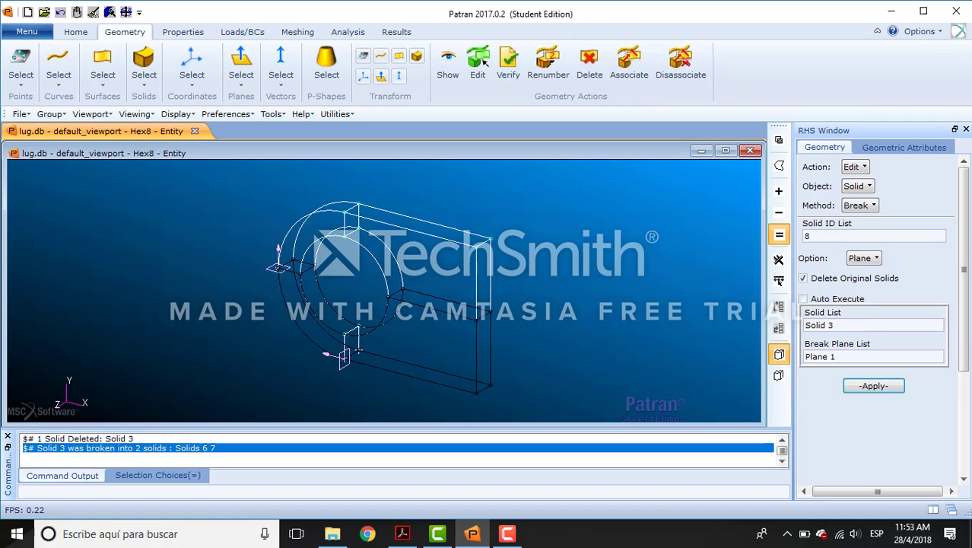
Create a new group named tet4 and make it current.
key(alt+Tab)
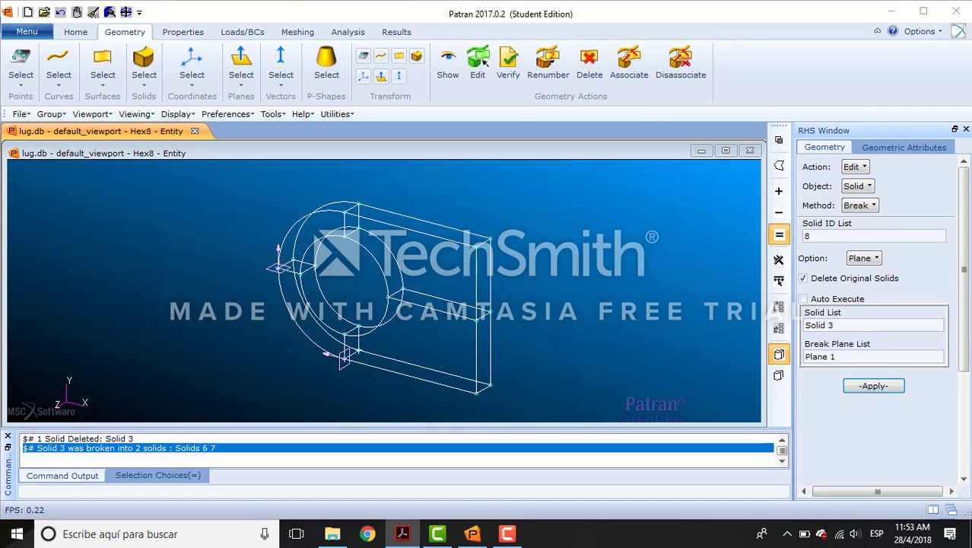
click(50, 113)
click(76, 130)
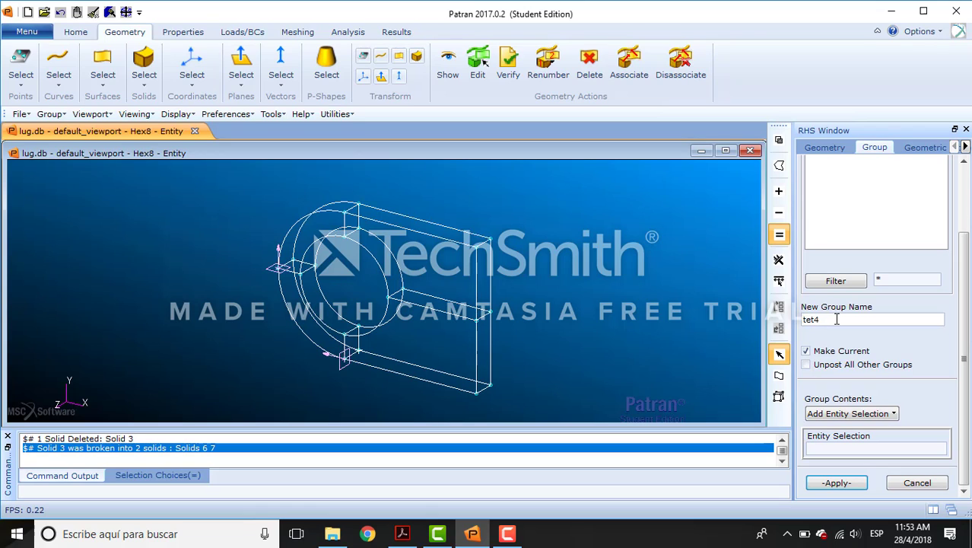
click(857, 484)
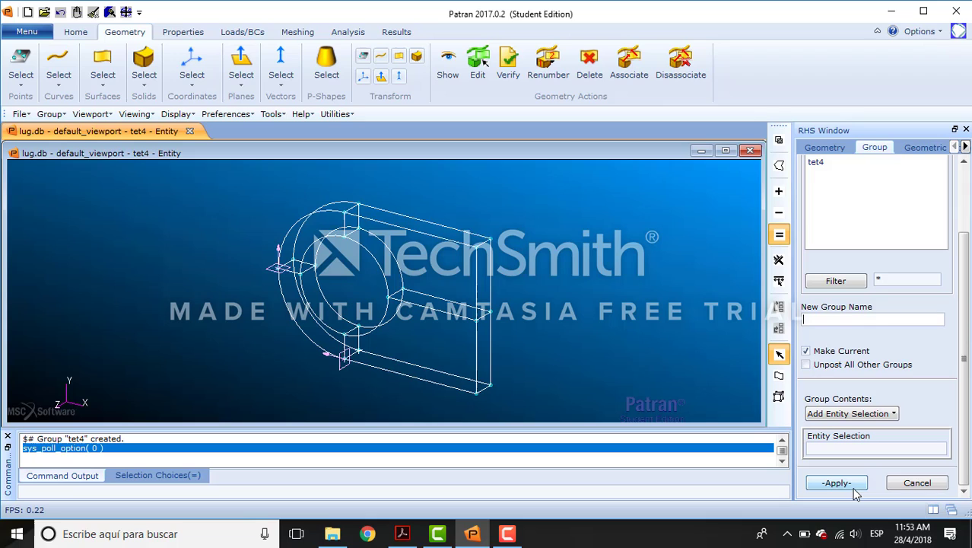
click(907, 484)
Copy the four lug solids, Solid 4:7, with a translate transform along vector <0 -10 0>, keeping the originals.
click(863, 168)
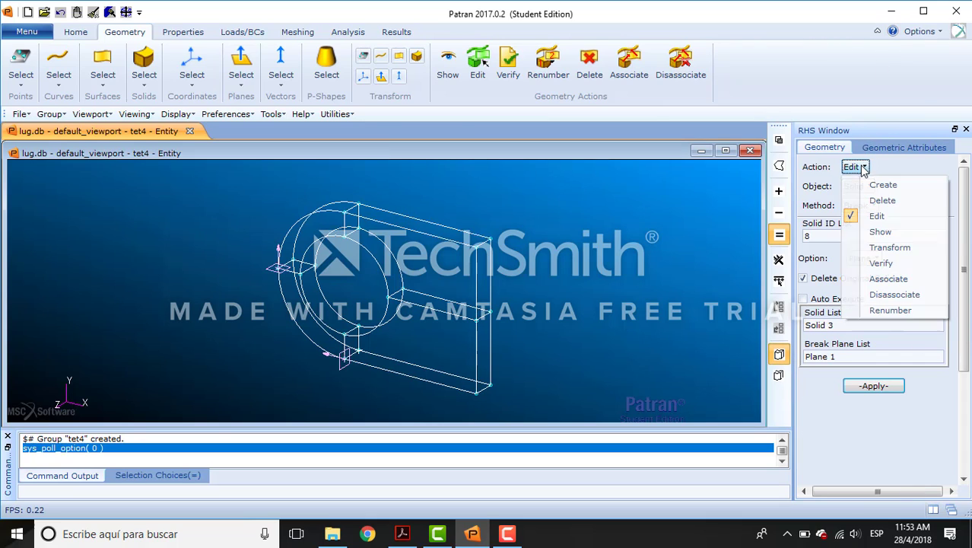
click(890, 248)
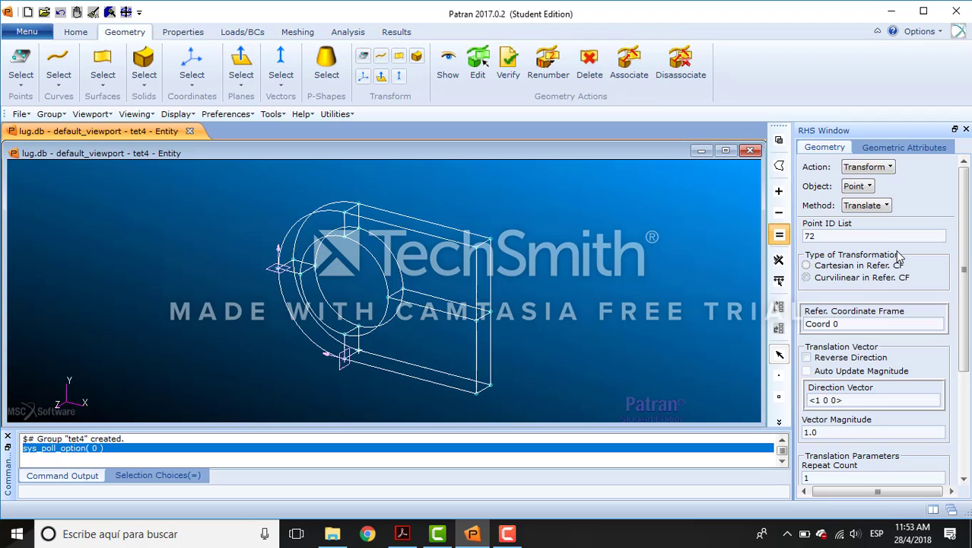
click(864, 187)
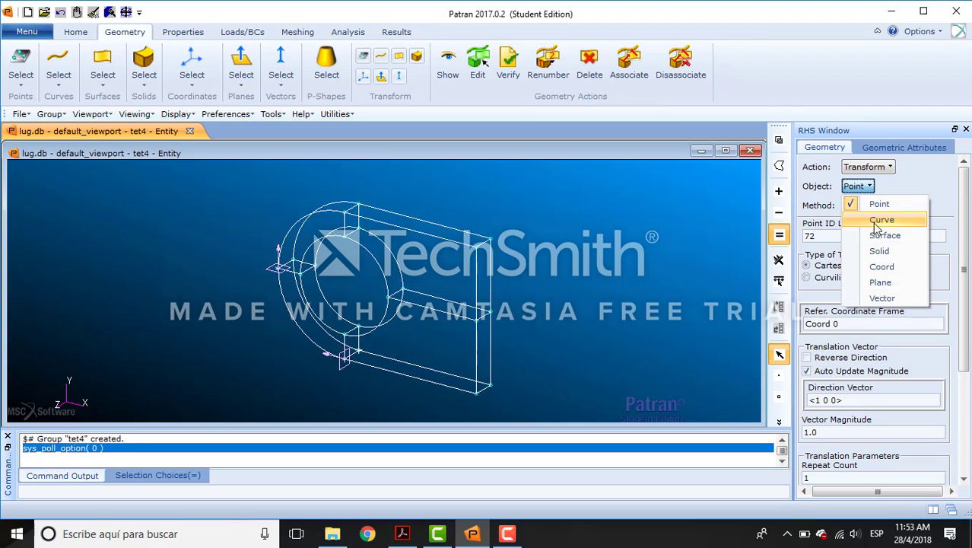
click(875, 249)
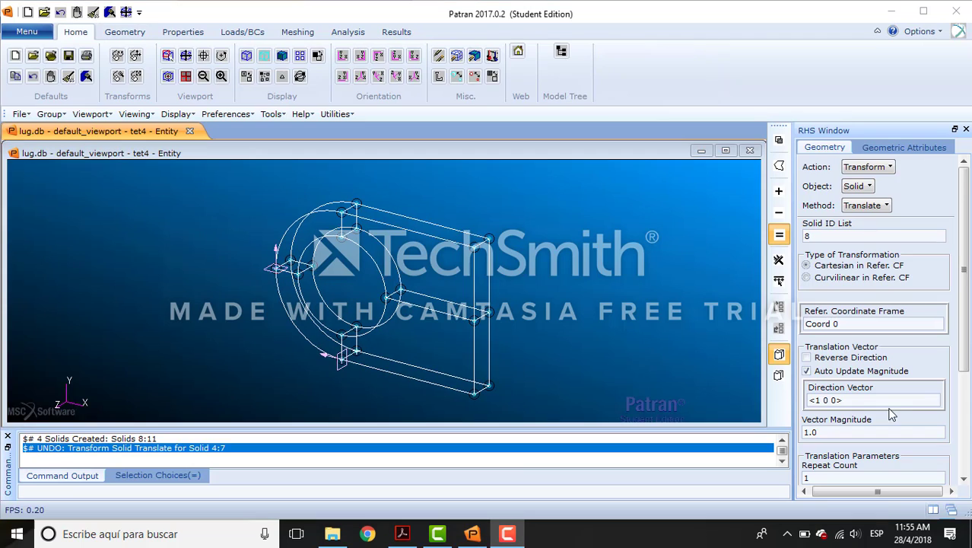
click(822, 401)
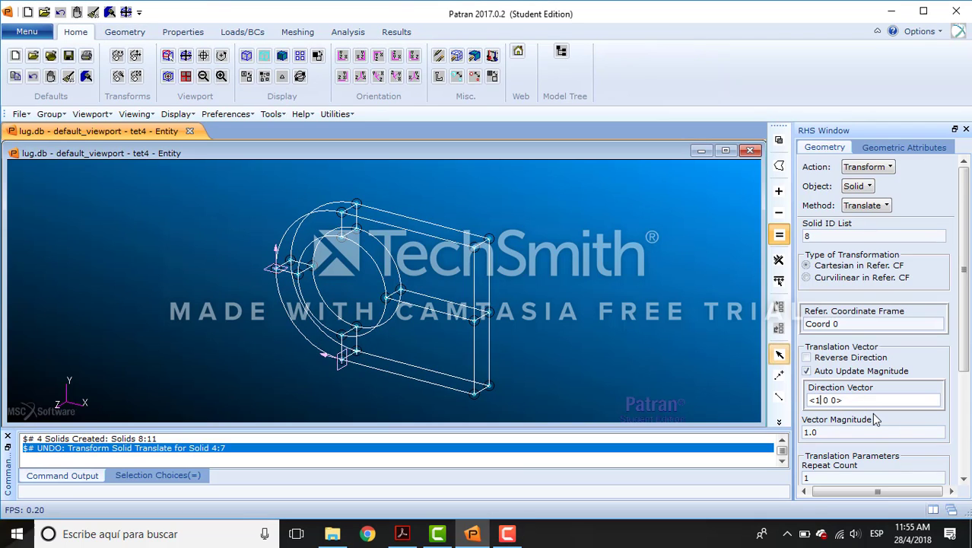
key(BackSpace)
text(0 -1)
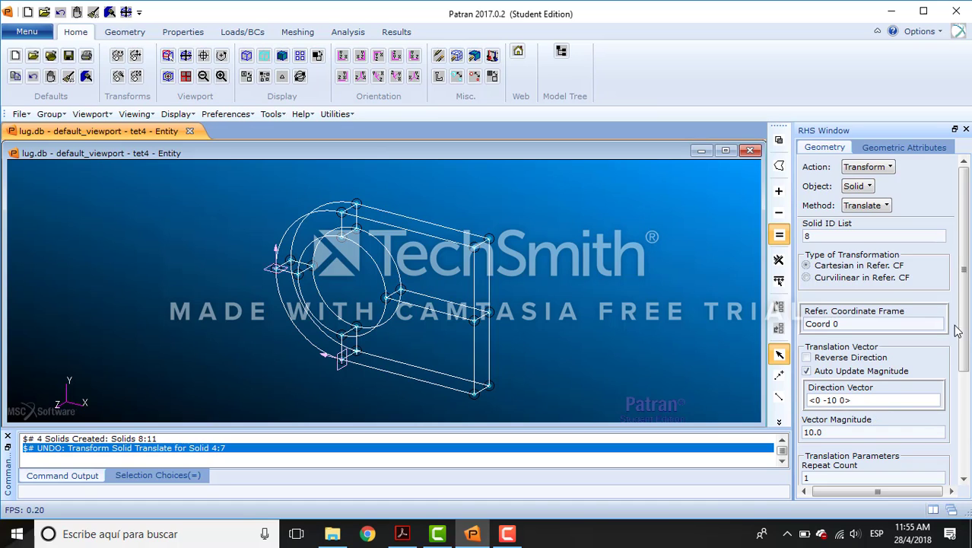
scroll(965, 317, down, 5)
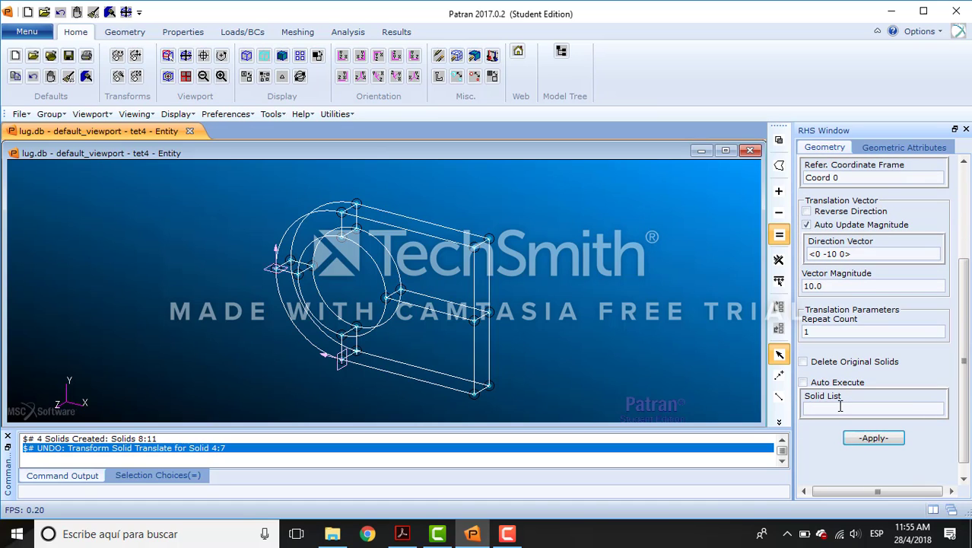
click(840, 407)
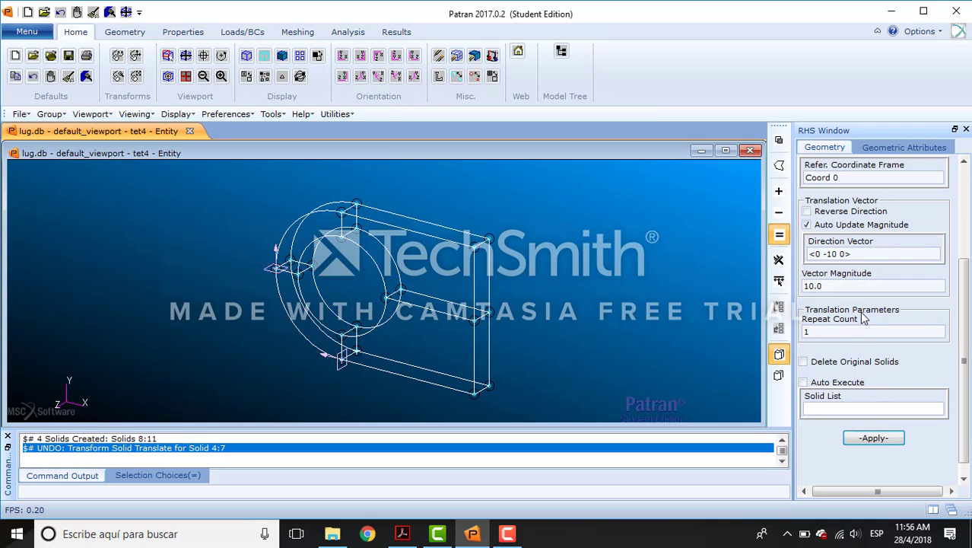
drag(217, 177, 602, 410)
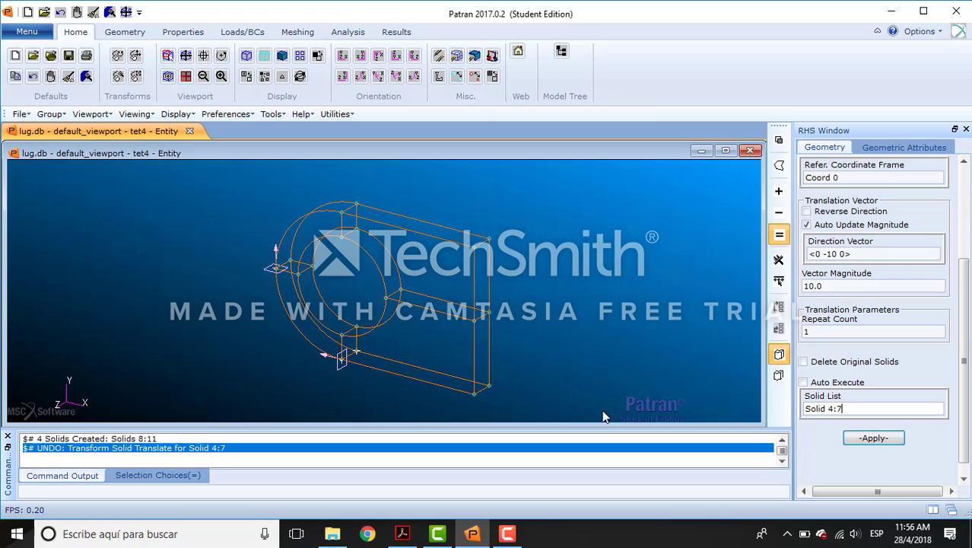
click(875, 439)
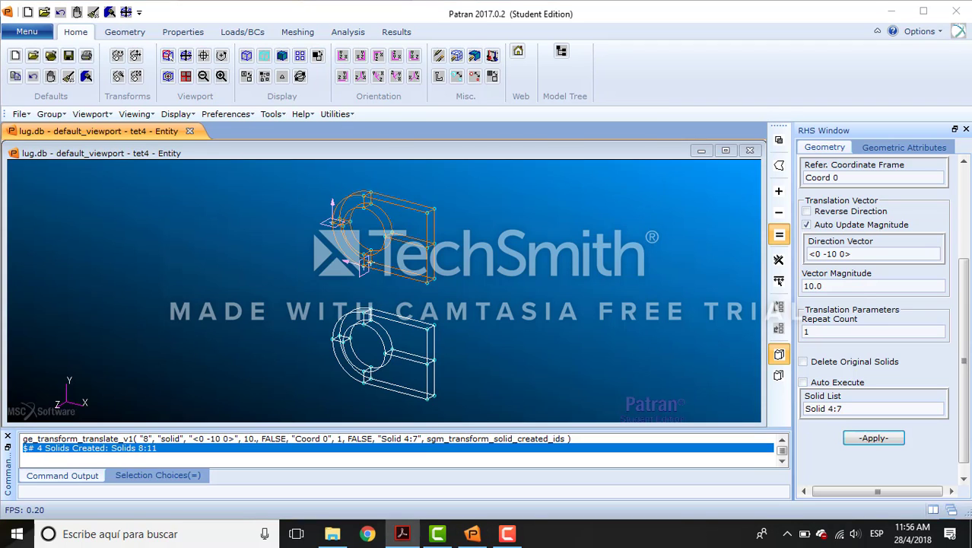
Create a new group named tet10 and make it current.
click(50, 116)
click(71, 131)
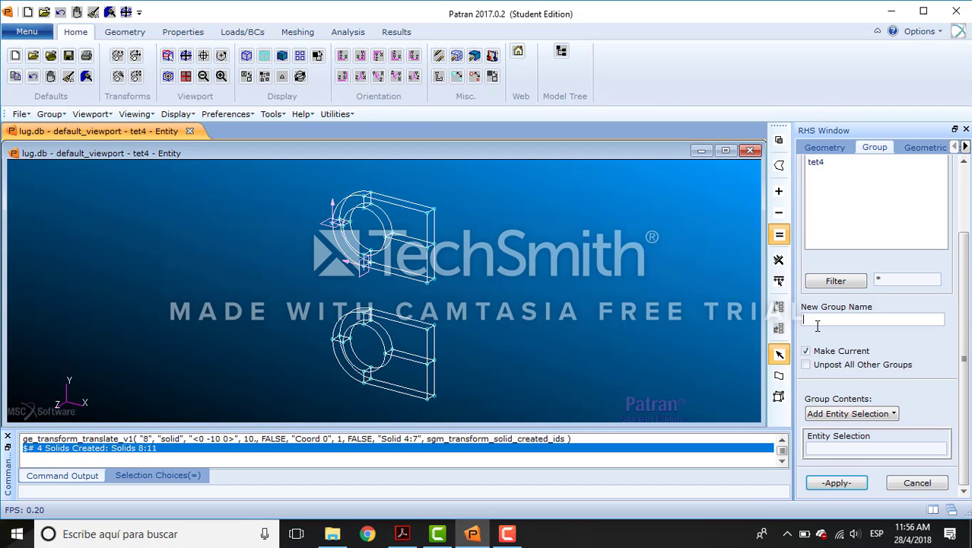
text(tet10)
click(837, 482)
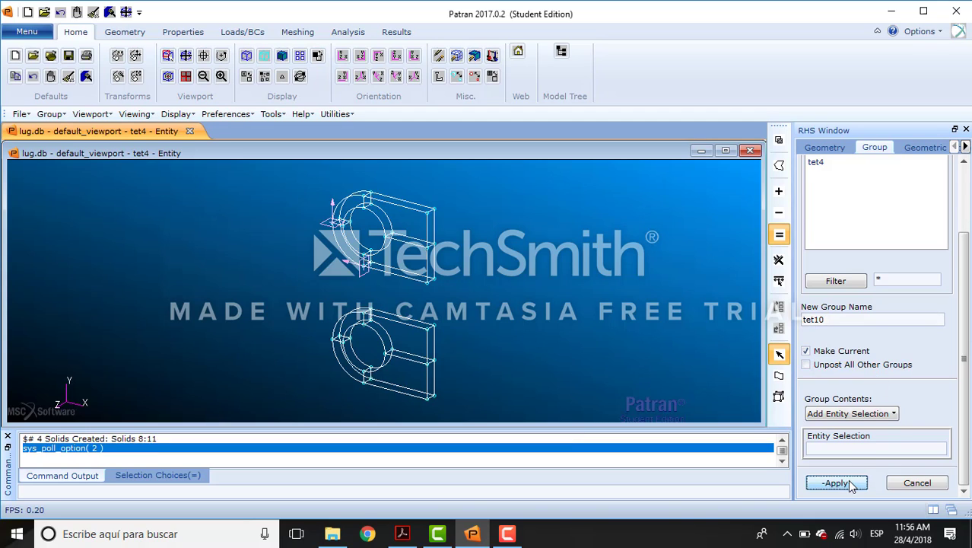
click(937, 485)
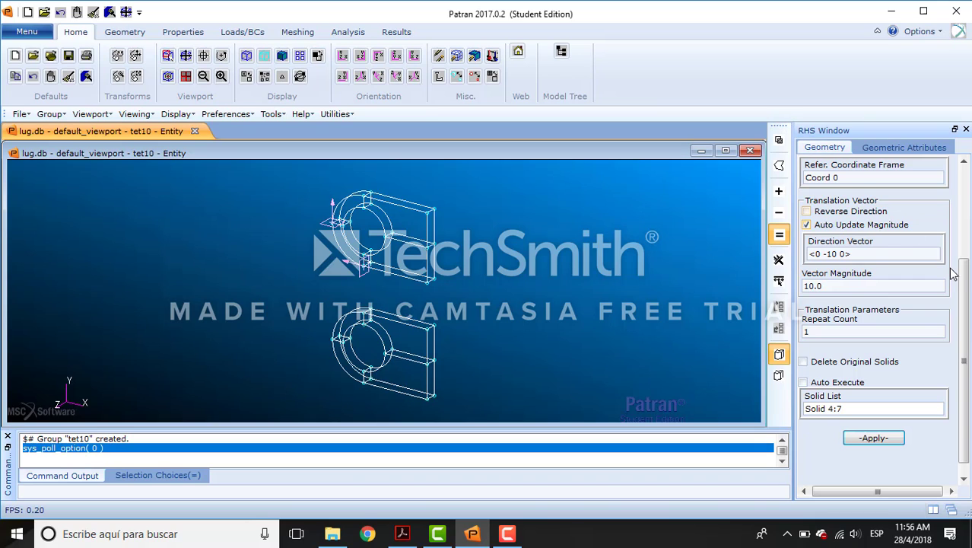
Translate a second copy of the original lug solids, Solid 4:7, along vector <15 -10 0>, keeping the originals.
drag(955, 274, 964, 161)
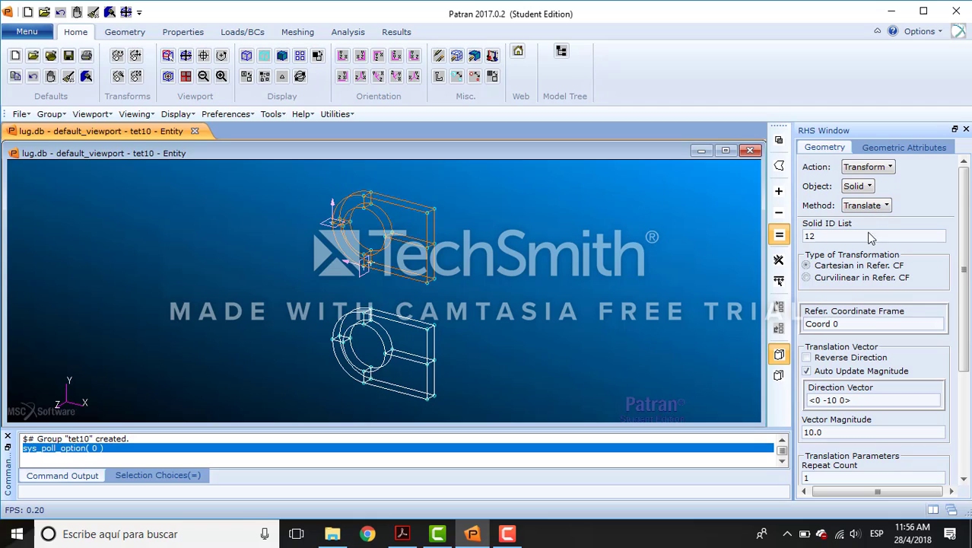
click(823, 394)
key(BackSpace)
text(15)
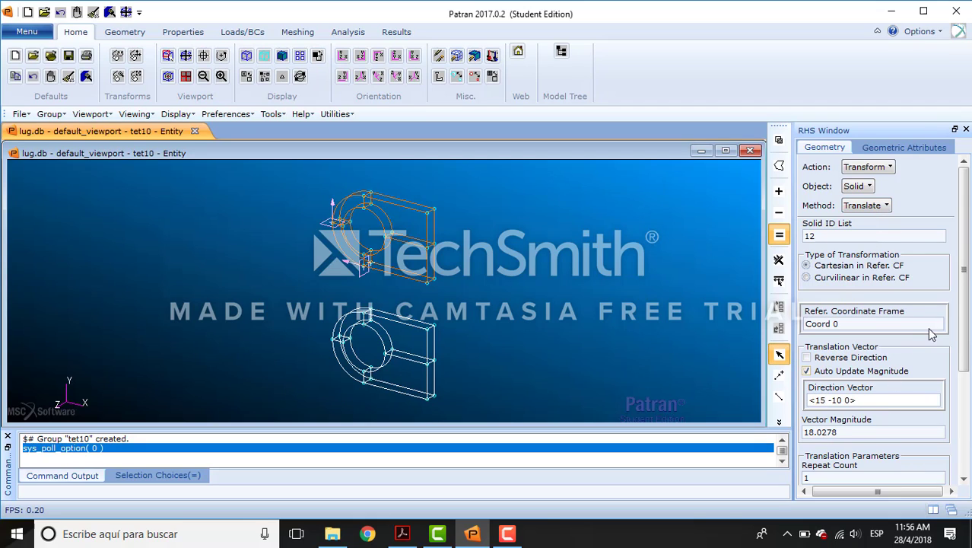
scroll(933, 334, down, 4)
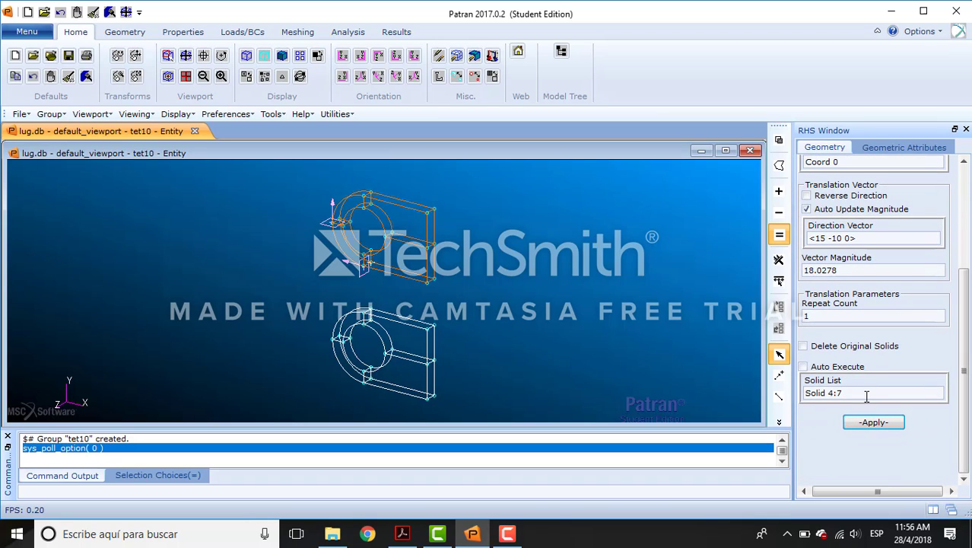
click(806, 393)
key(BackSpace)
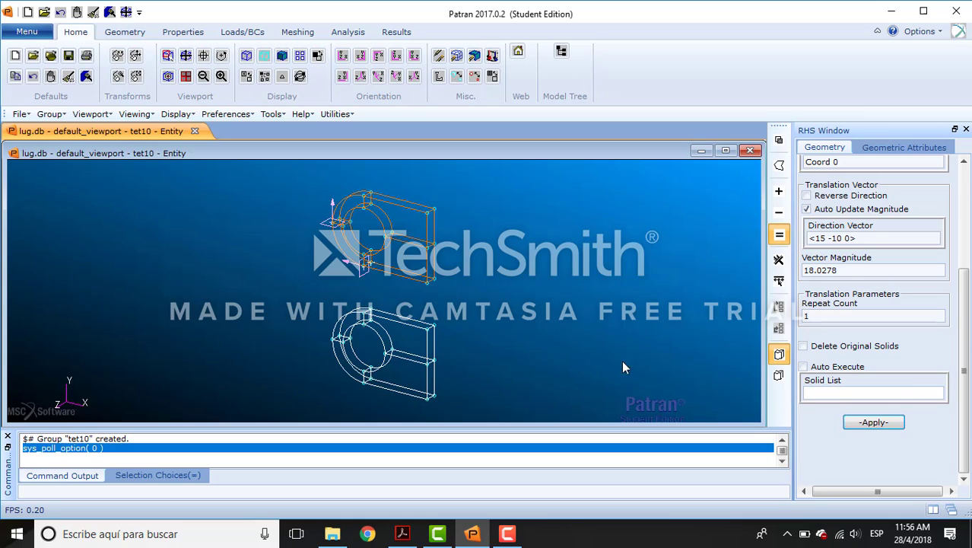
drag(310, 177, 460, 293)
click(883, 423)
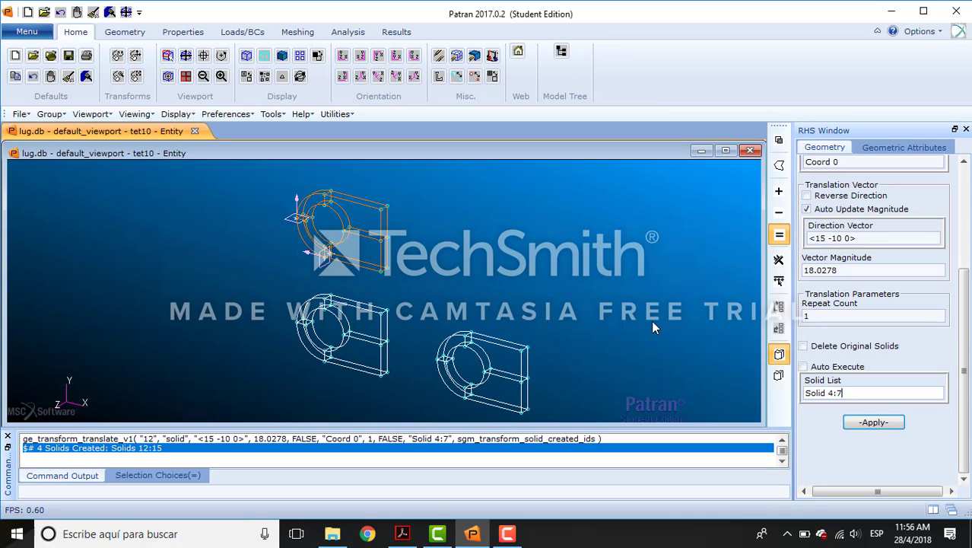
Post only the Hex8 group so that the viewport displays just the original lug.
key(alt+Tab)
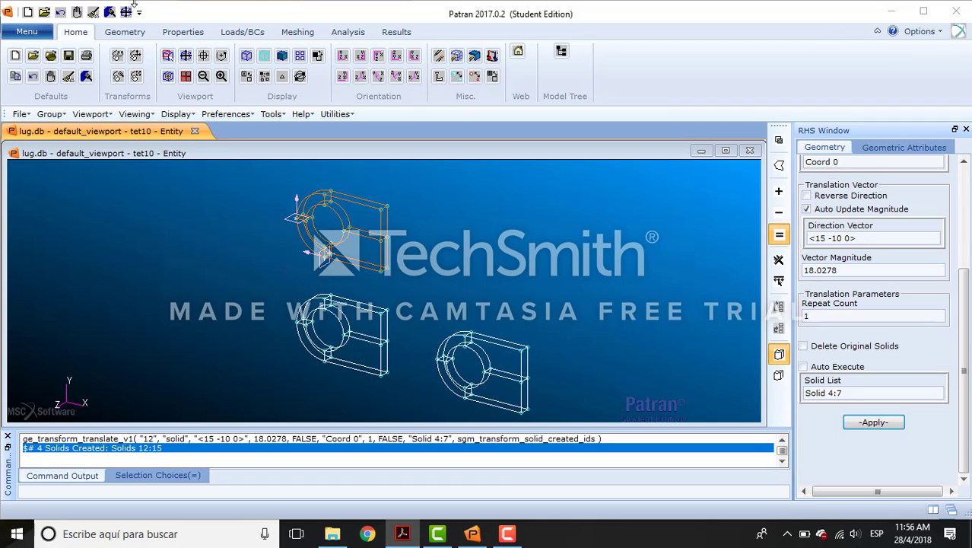
click(63, 113)
click(62, 141)
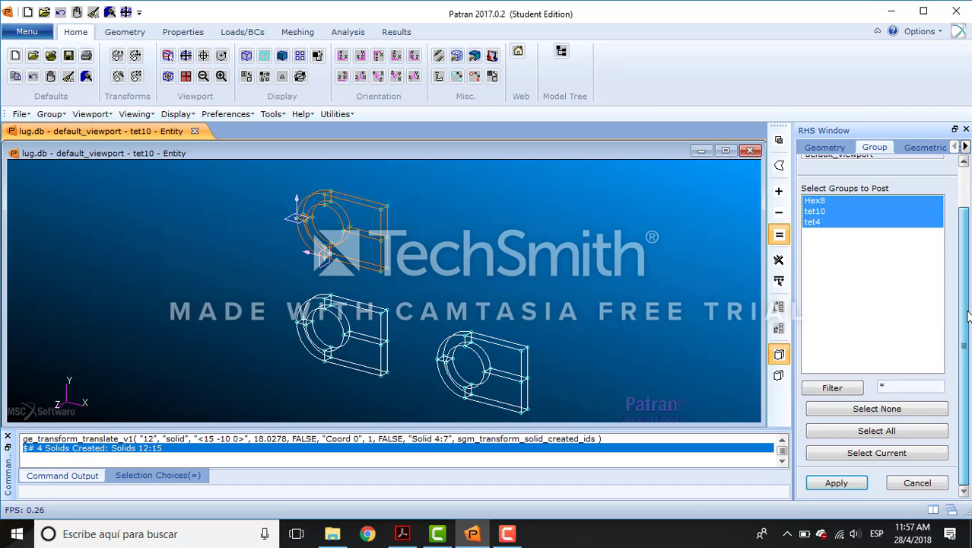
click(820, 201)
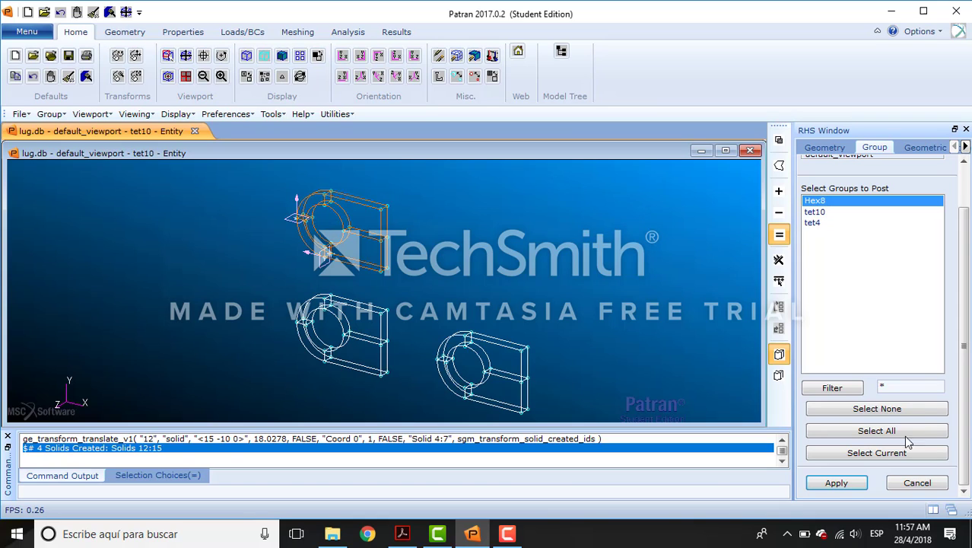
click(843, 484)
click(919, 483)
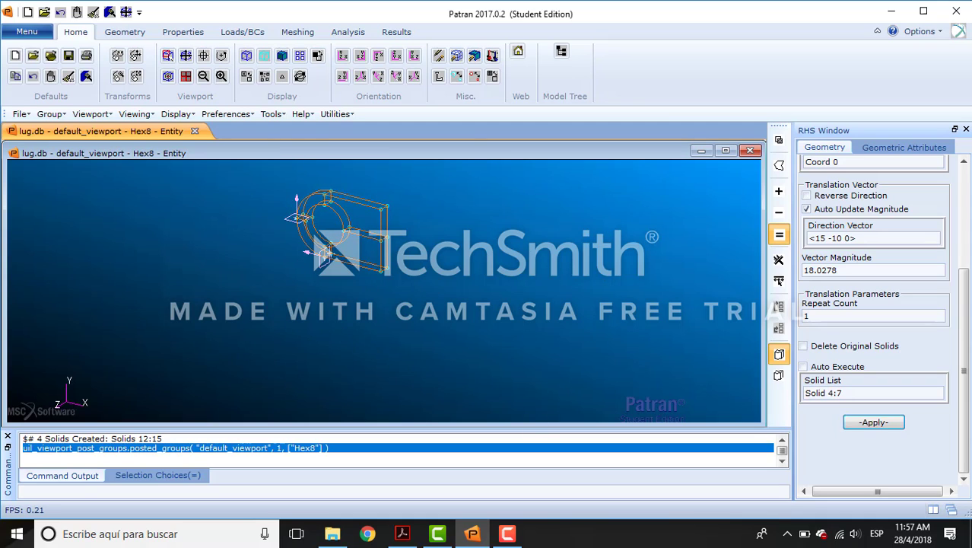
click(363, 79)
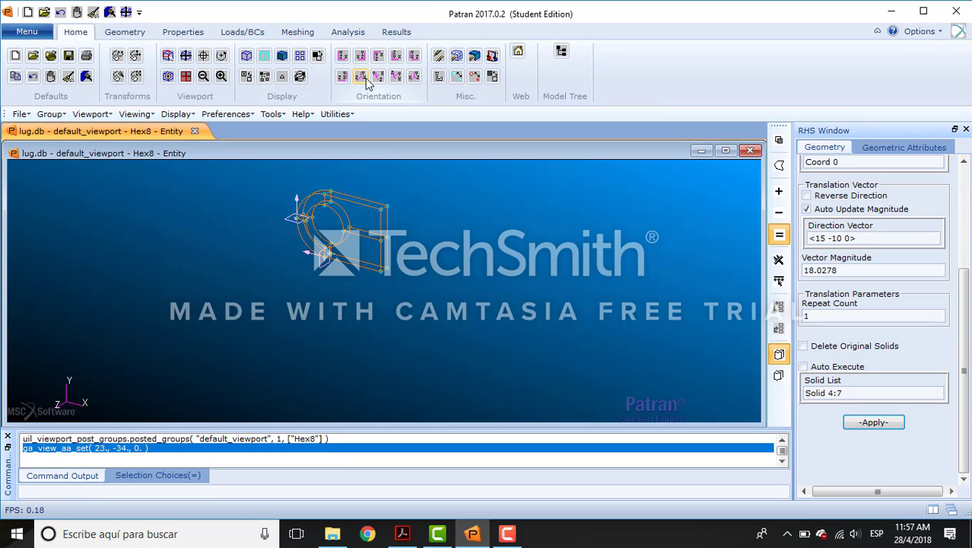
click(186, 55)
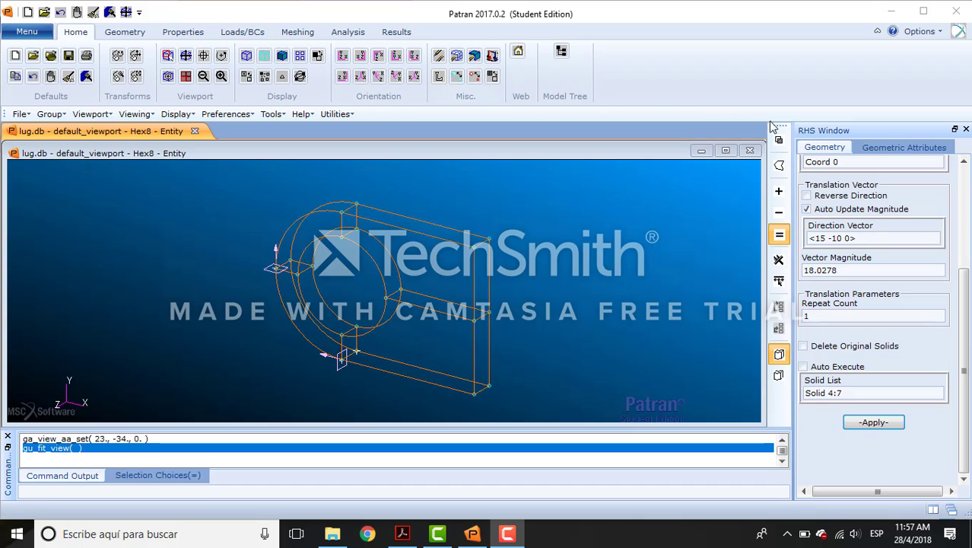
Extract a point at parametric position 0.5 on the lug's lower front edge, Solid 7.6.2.
click(967, 196)
scroll(968, 196, up, 1)
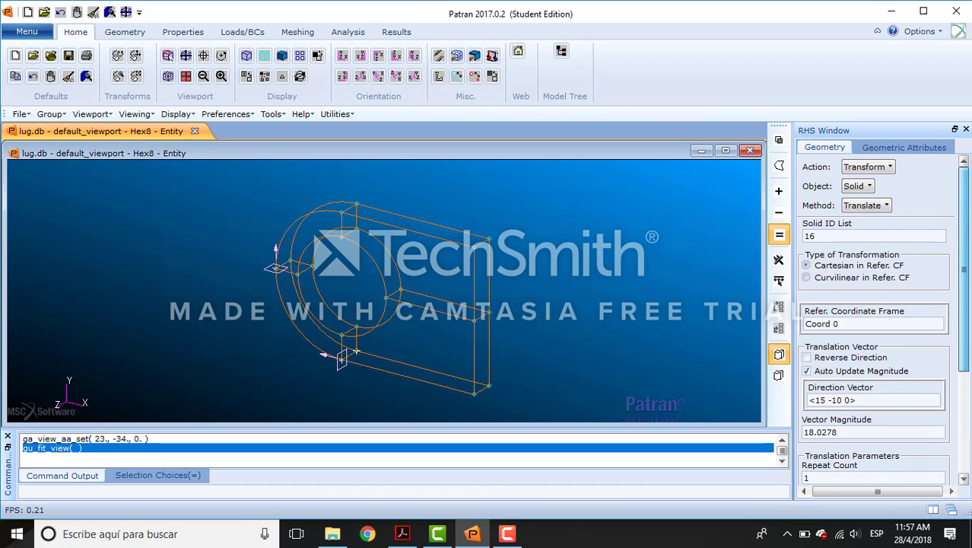
click(876, 166)
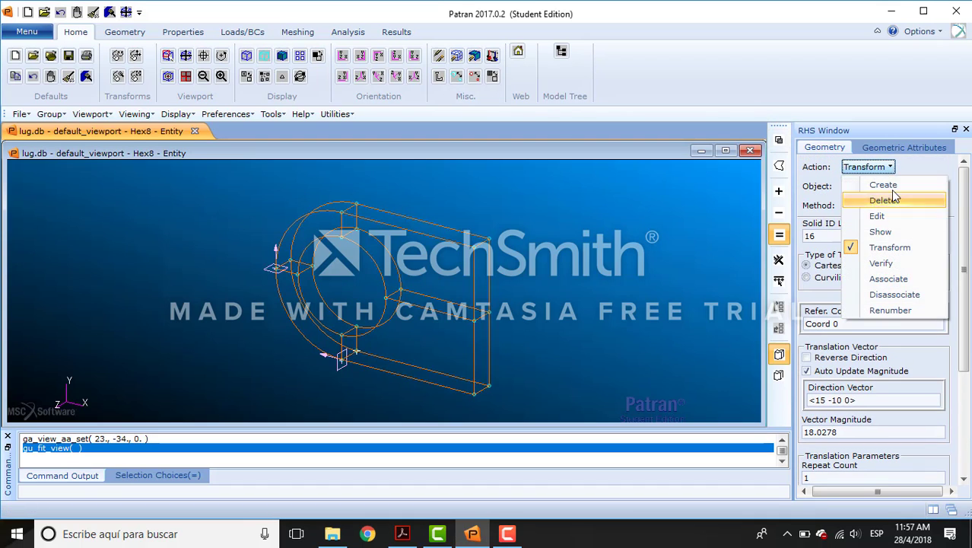
click(875, 185)
click(874, 188)
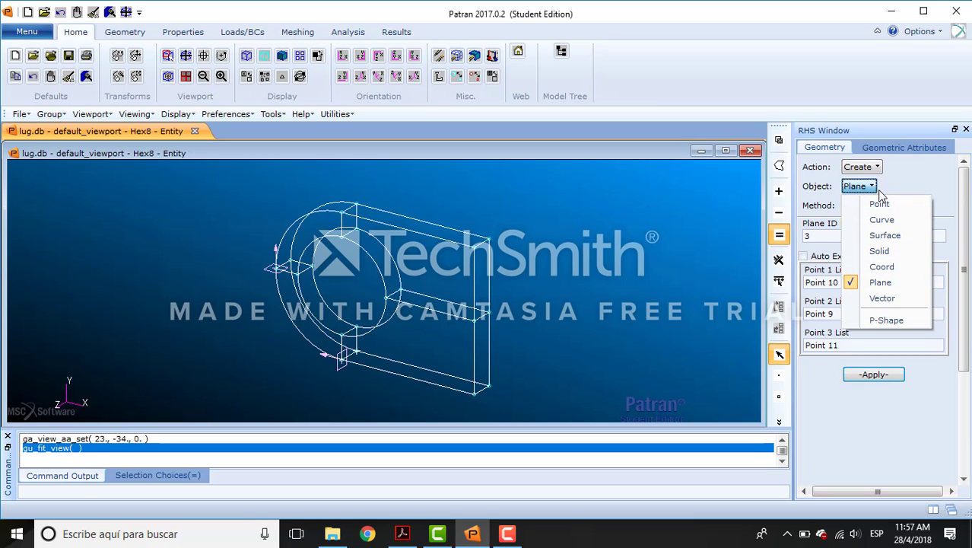
click(881, 205)
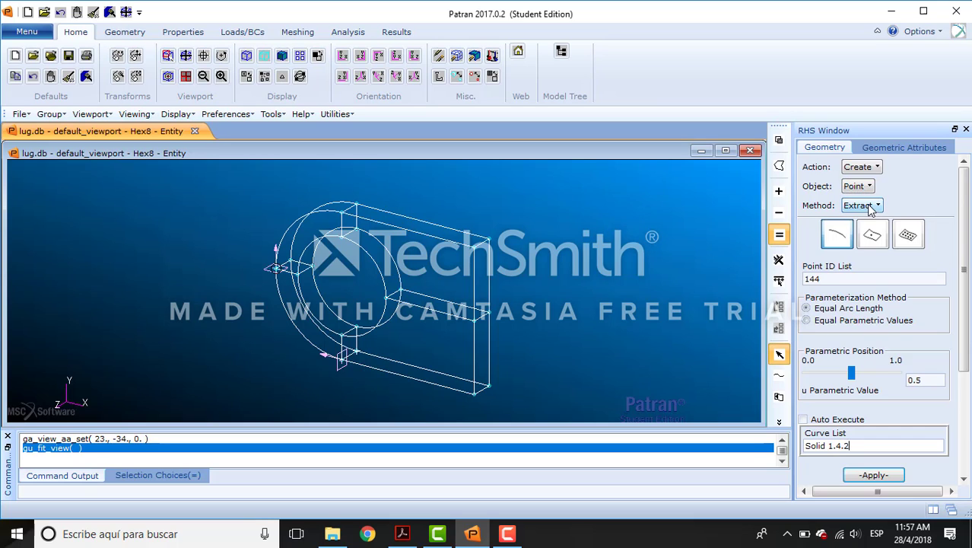
click(830, 241)
triple_click(801, 446)
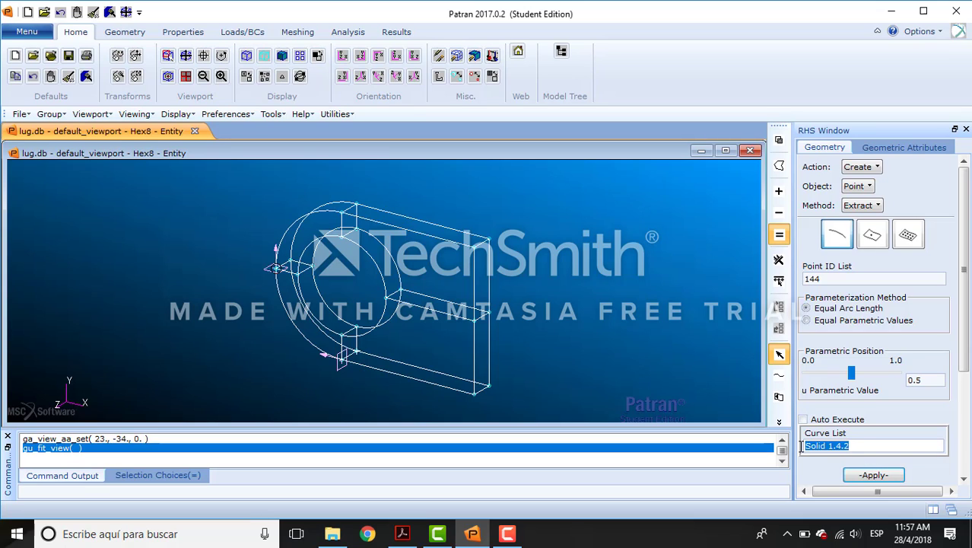
key(Delete)
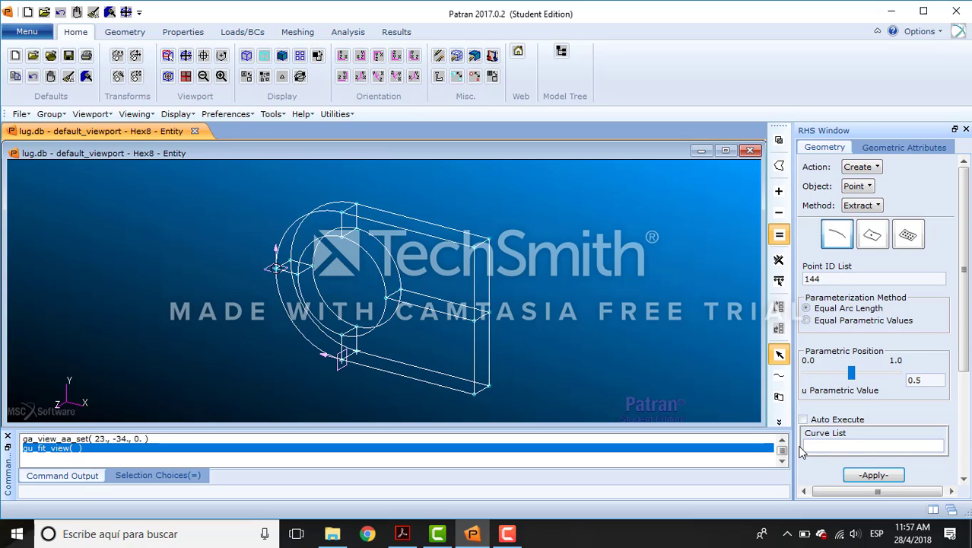
click(411, 383)
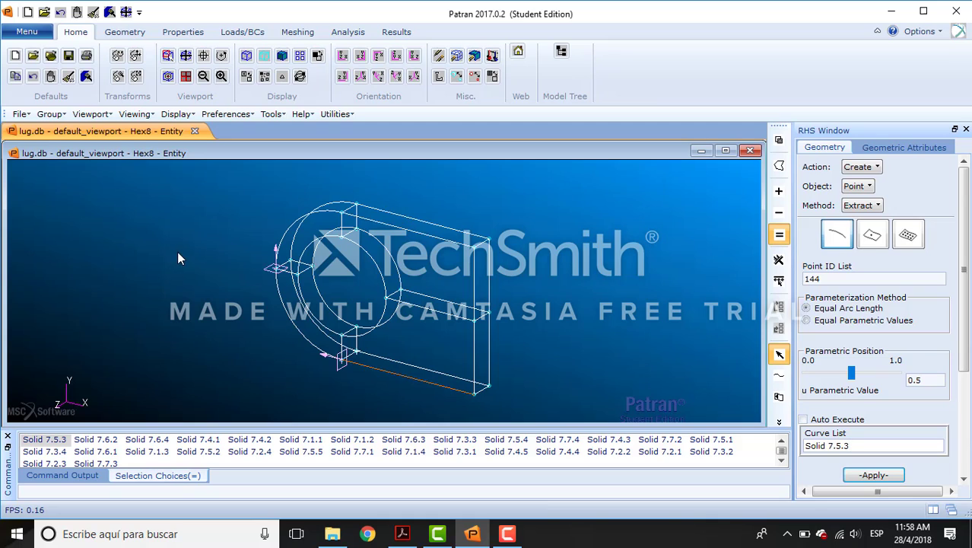
click(335, 339)
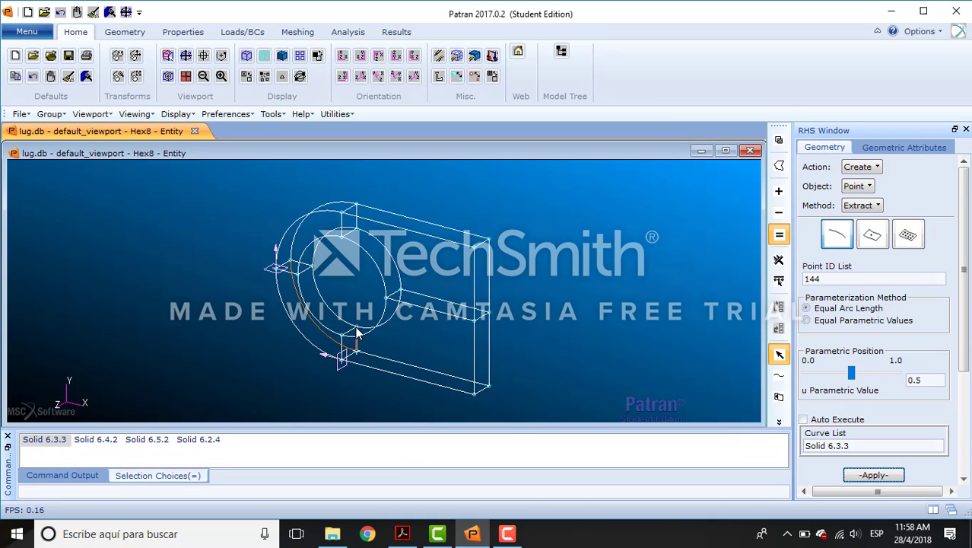
click(381, 369)
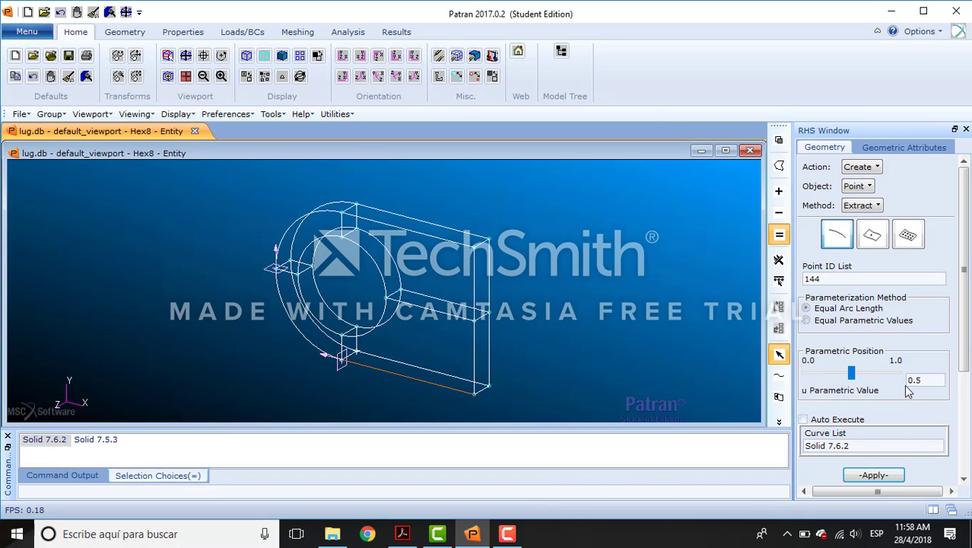
click(875, 475)
Extract points at parametric position 0.5 on the lower-left front and back hole arcs, Solid 6.2.4 and Solid 6.4.4.
click(325, 329)
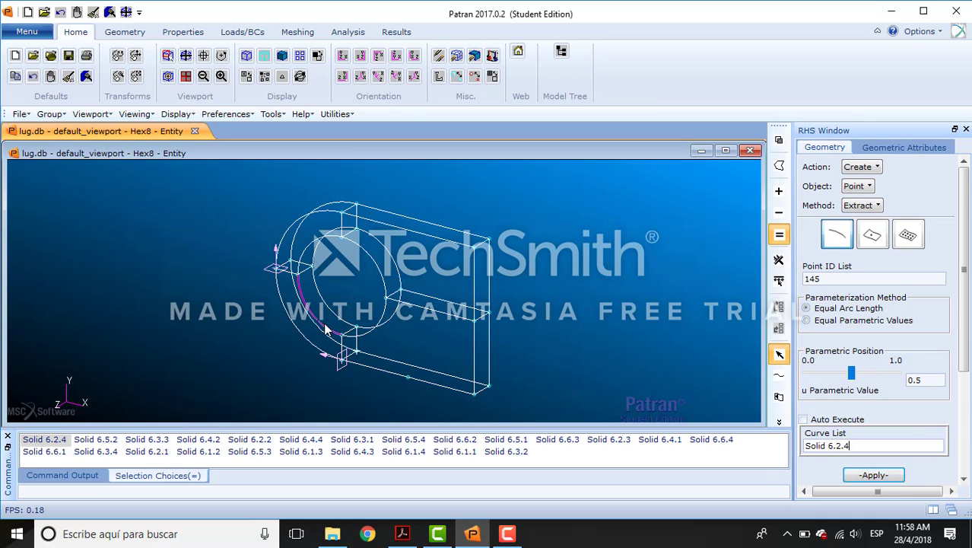
click(887, 476)
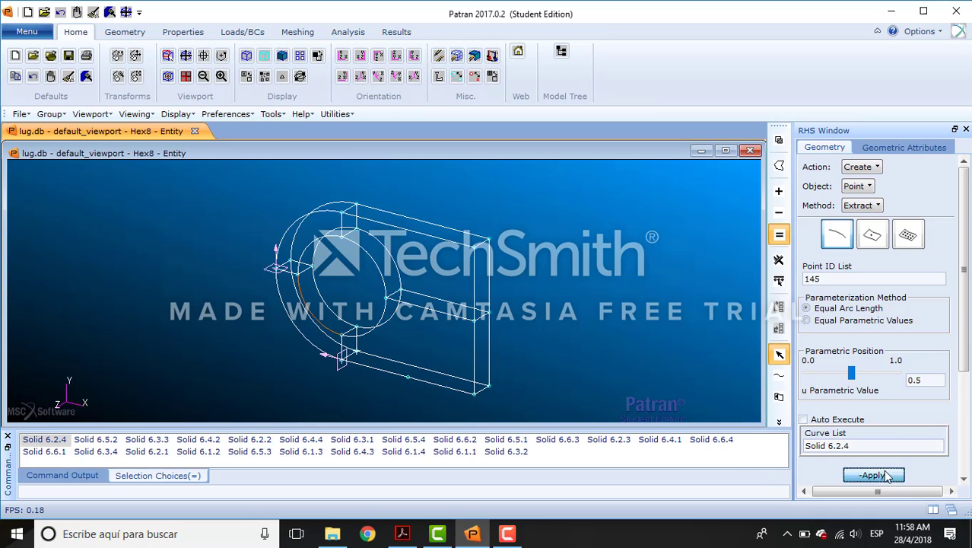
click(339, 314)
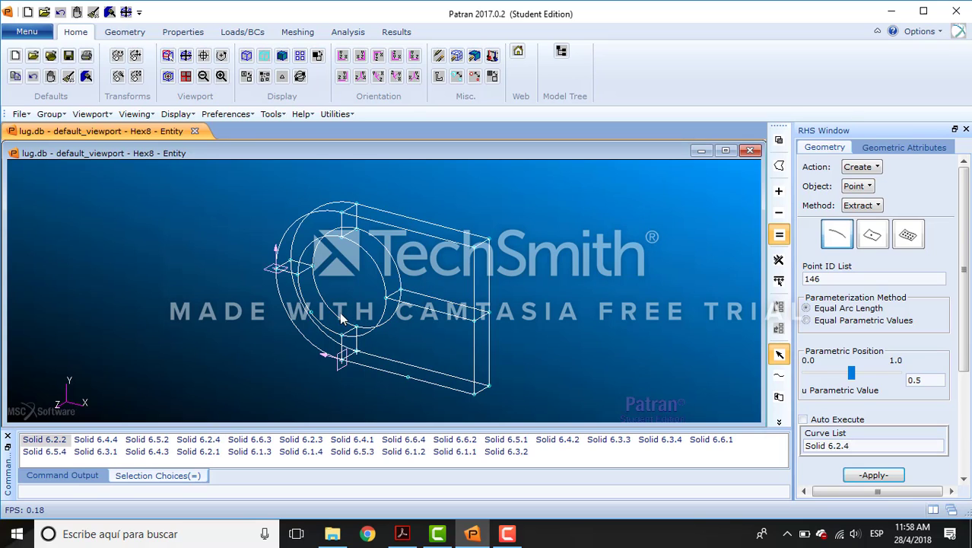
click(340, 315)
click(339, 315)
click(338, 315)
click(394, 339)
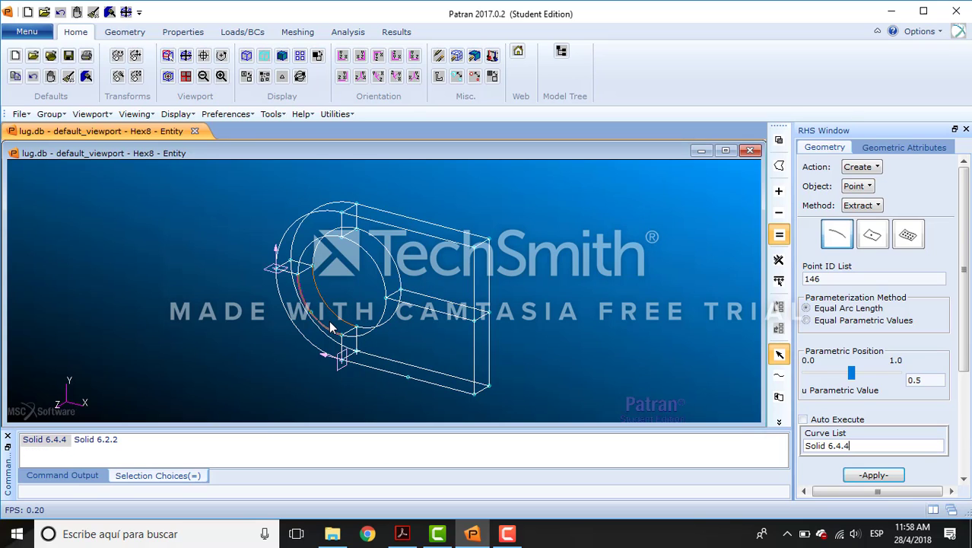
click(872, 474)
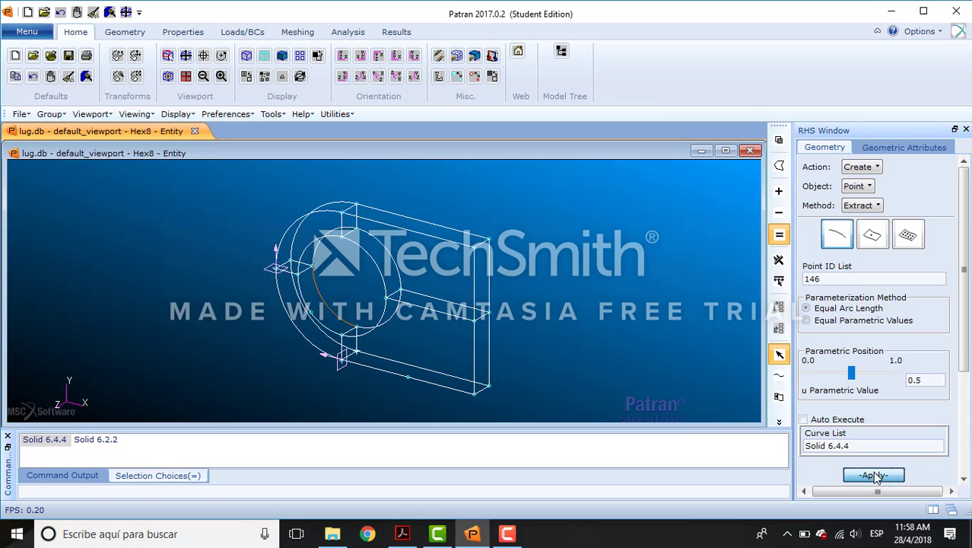
Extract points at parametric position 0.5 on the lower-right back and front hole arcs, Solid 7.4.3 and Solid 7.7.2.
click(386, 326)
click(387, 324)
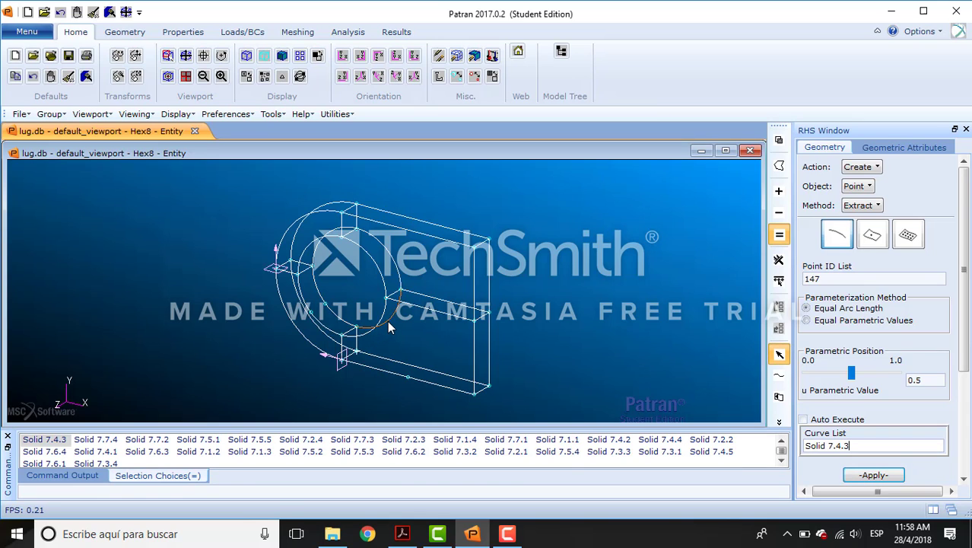
click(874, 475)
click(370, 337)
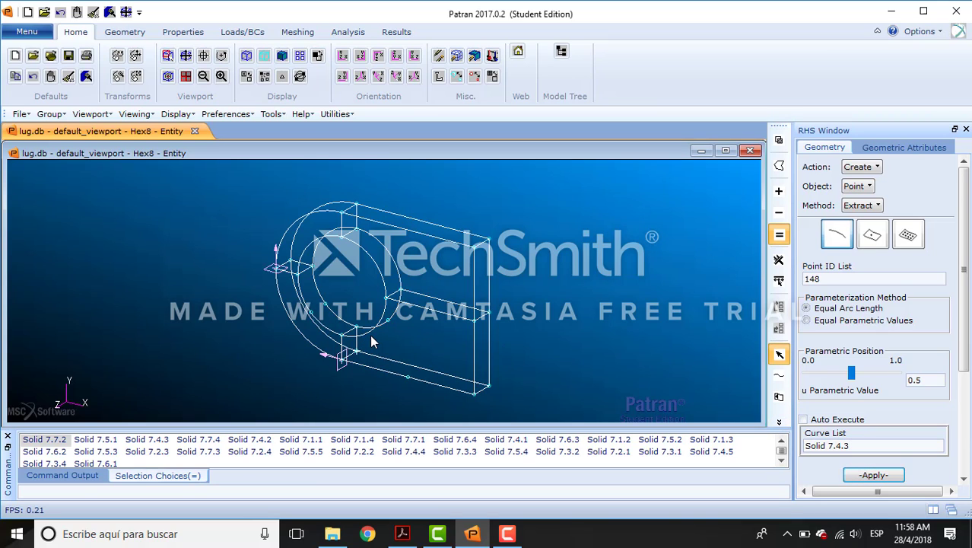
click(897, 478)
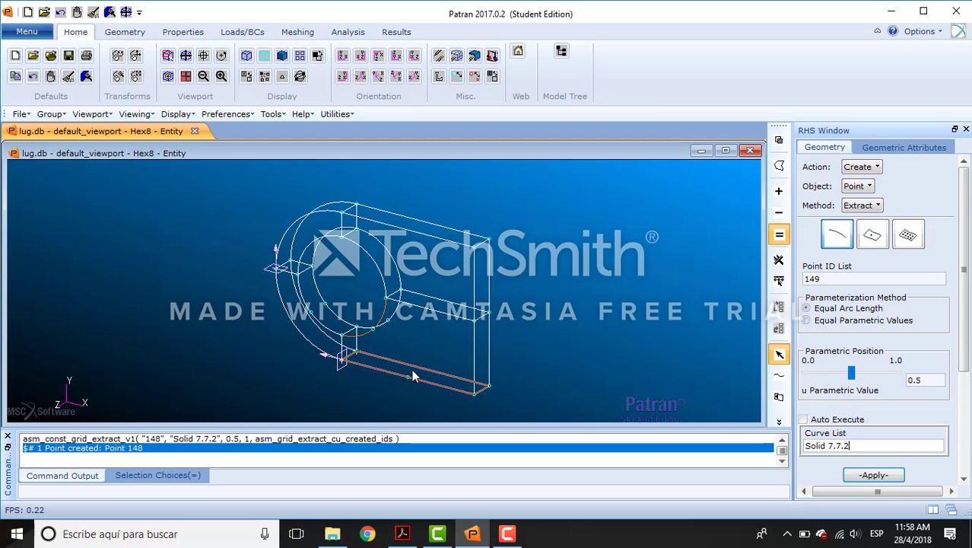
Create arc-centre points for the back and front hole arcs, Solid 6.2.2 and Solid 6.5.2, with Auto Execute off.
scroll(964, 228, down, 3)
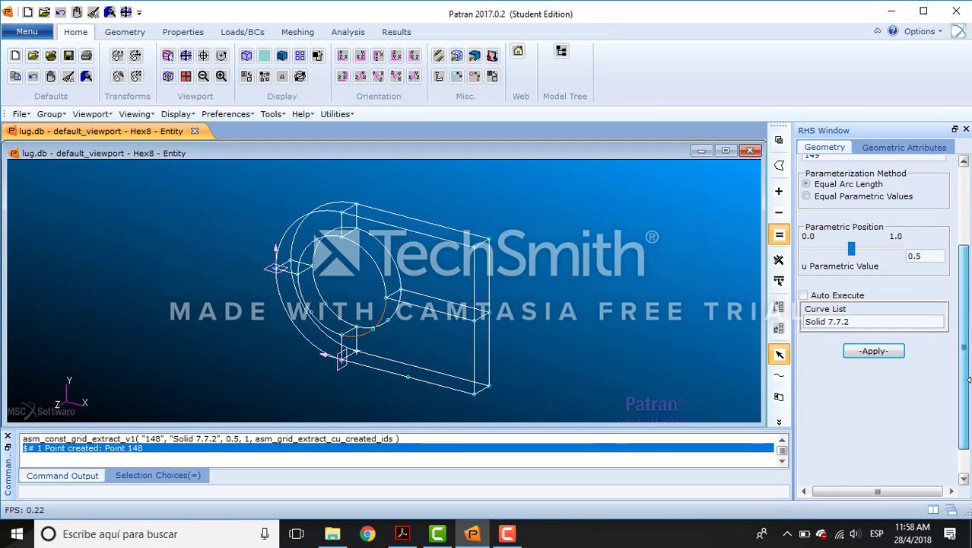
key(alt+Tab)
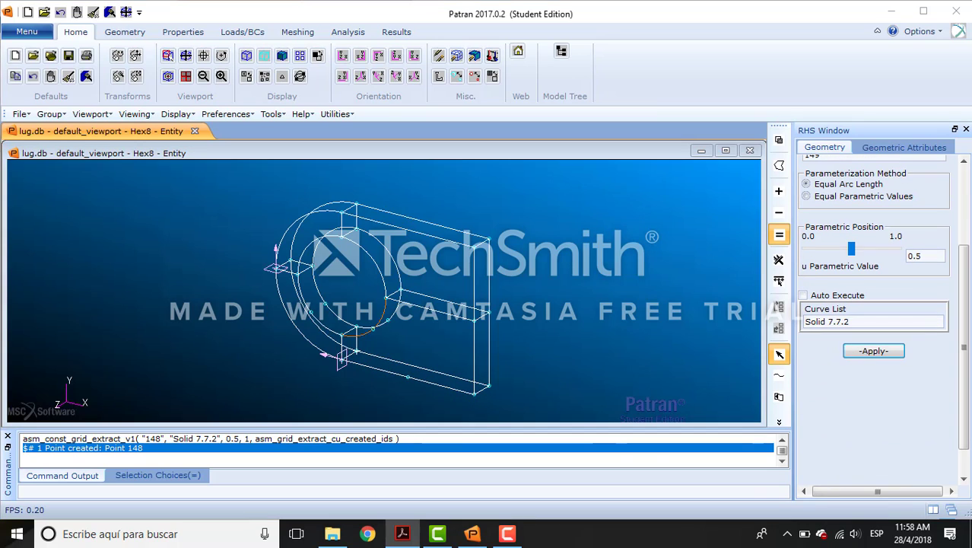
click(965, 224)
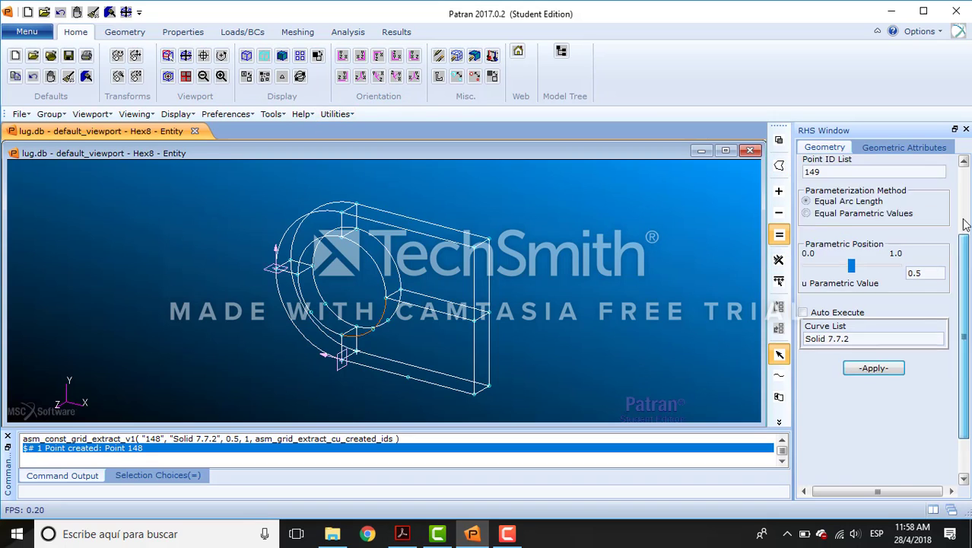
click(963, 224)
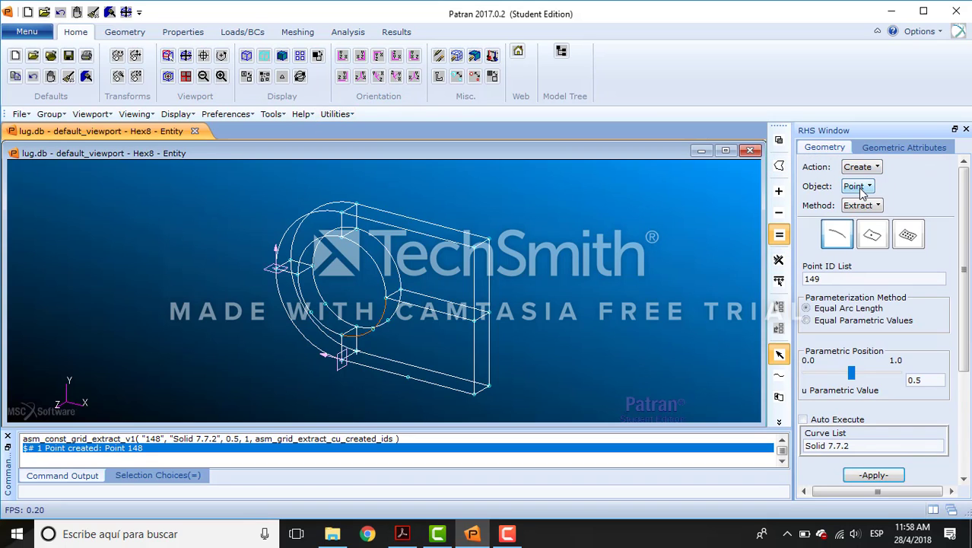
click(867, 205)
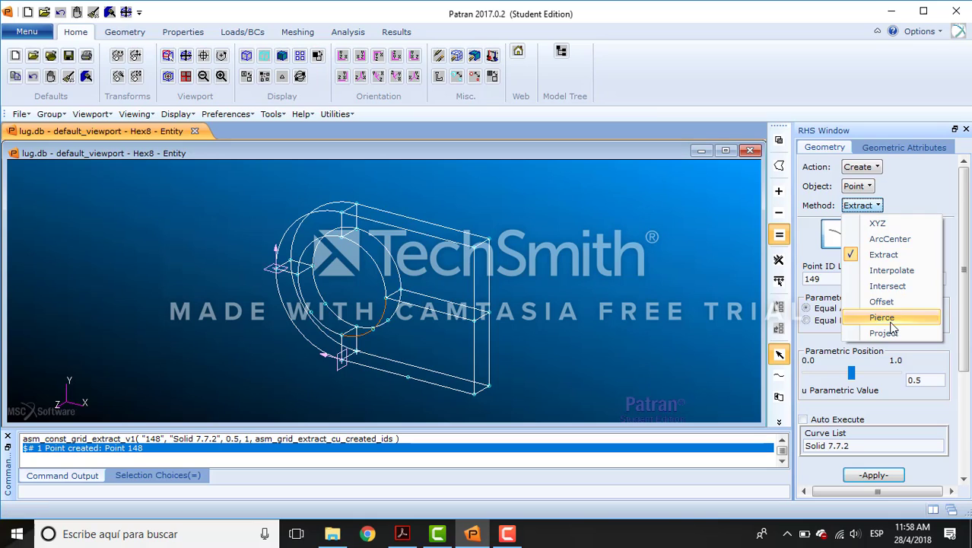
click(892, 239)
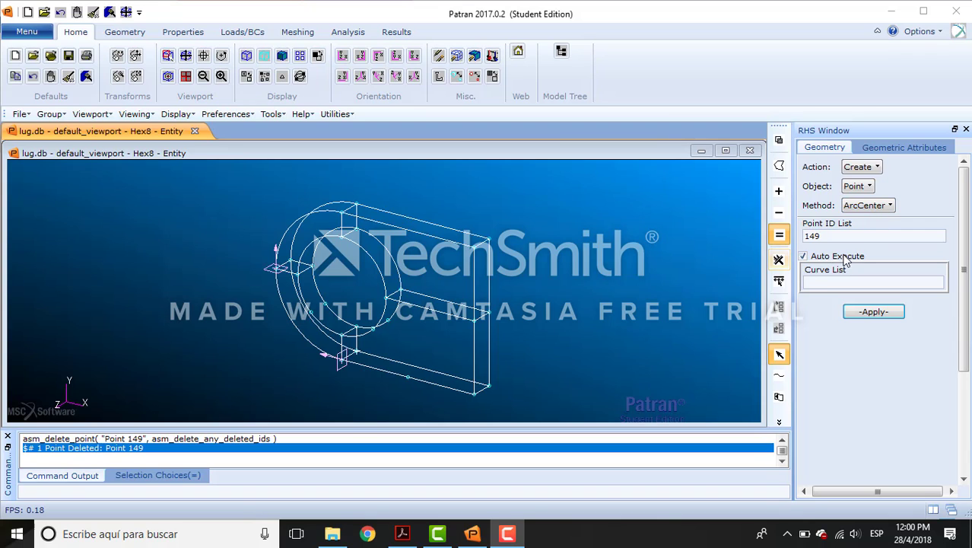
click(803, 257)
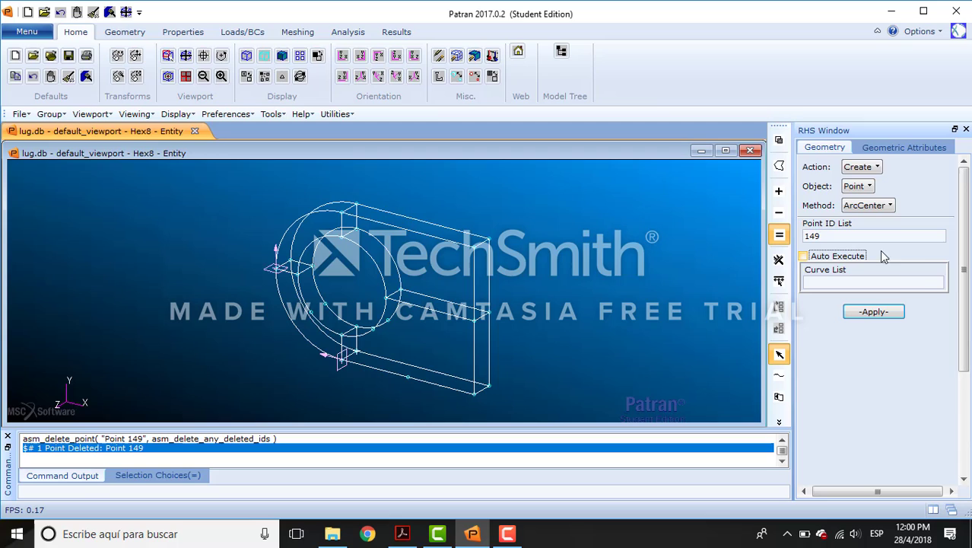
click(911, 281)
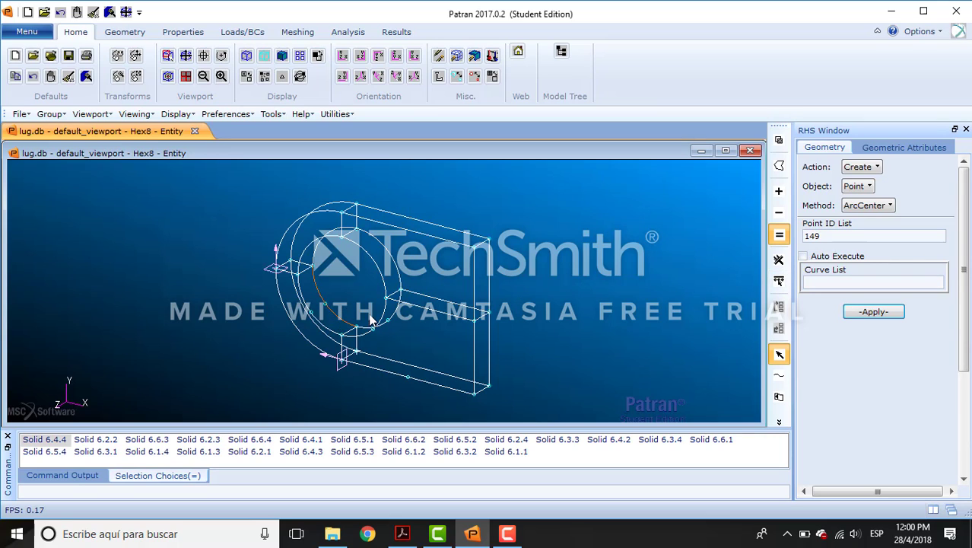
click(341, 315)
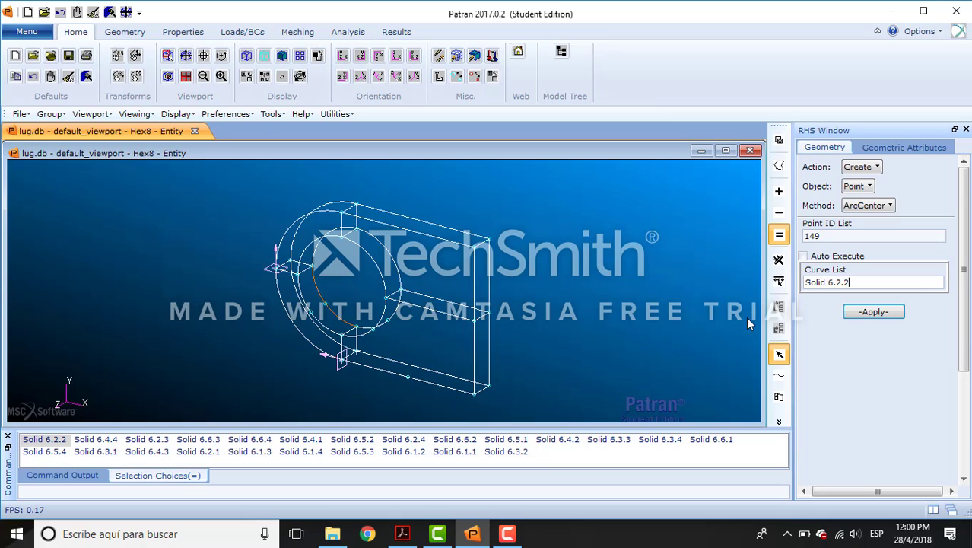
click(875, 312)
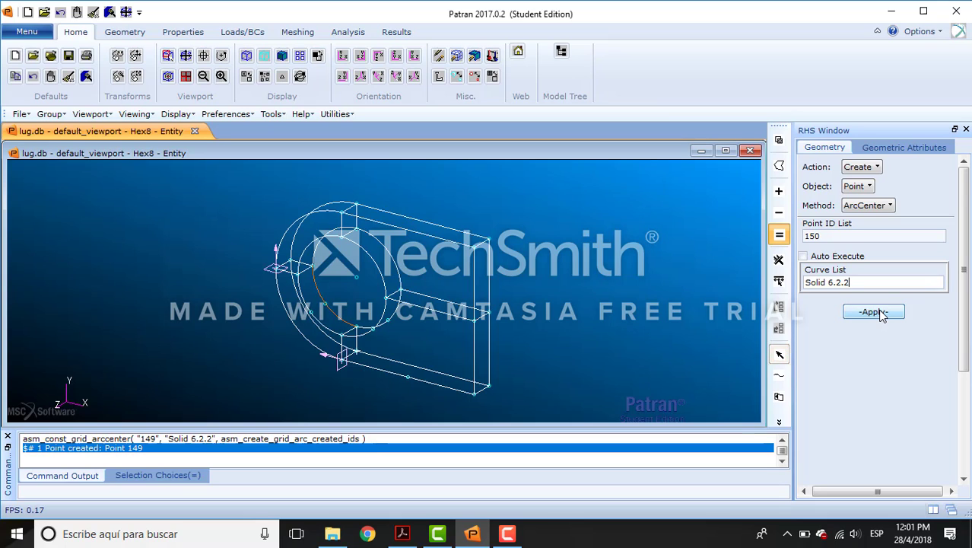
click(329, 335)
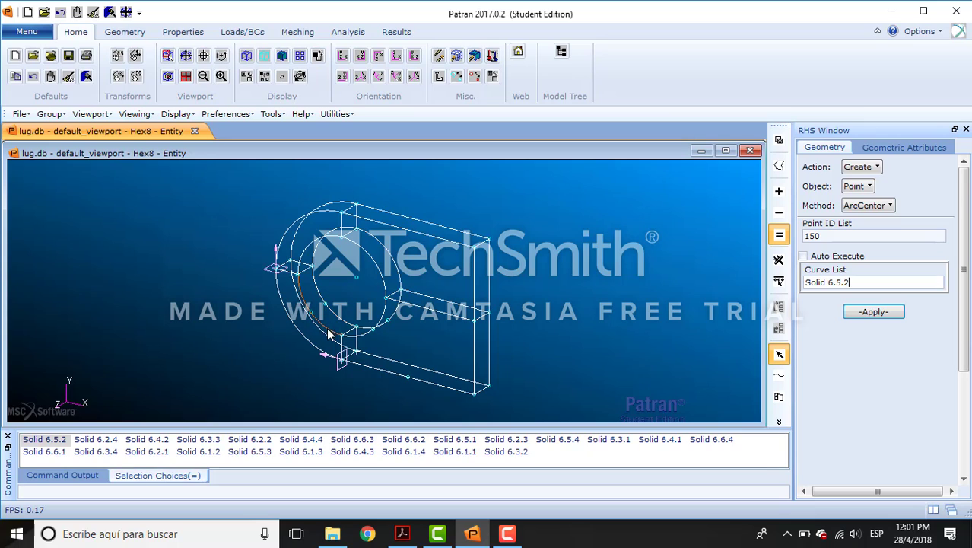
click(868, 312)
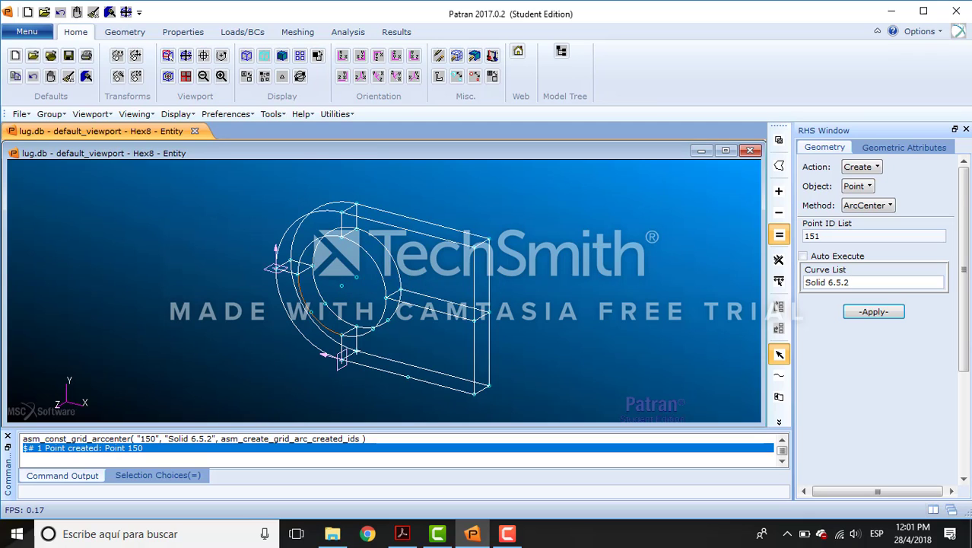
Create a three-point plane from Point 145 on the lower-left front hole arc, front arc centre Point 150, and back arc Point 146.
key(alt+Tab)
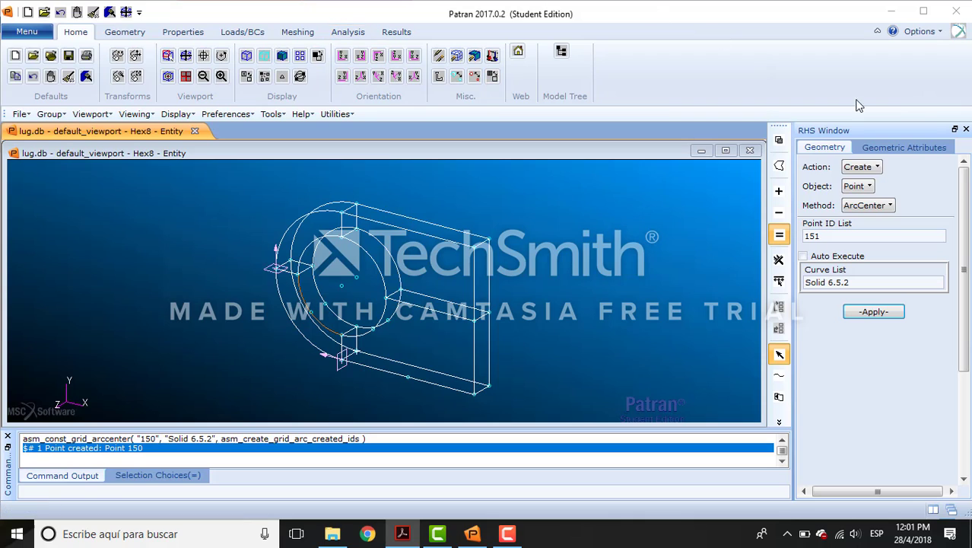
click(868, 185)
click(881, 282)
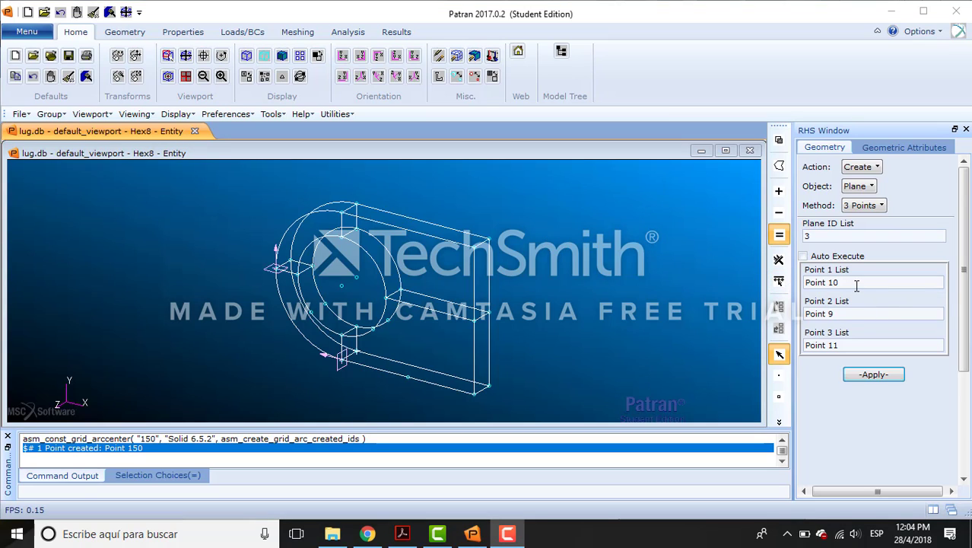
drag(857, 285, 799, 283)
key(BackSpace)
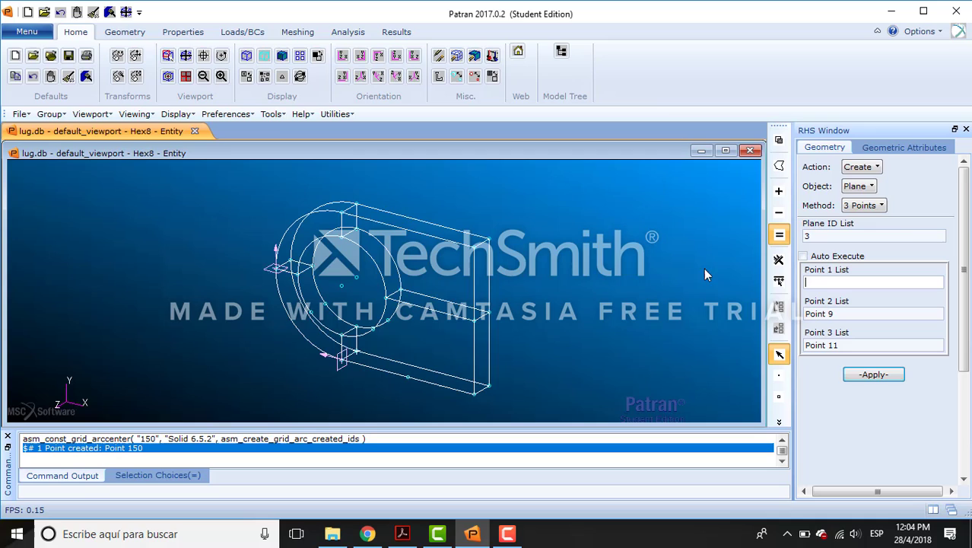
click(311, 314)
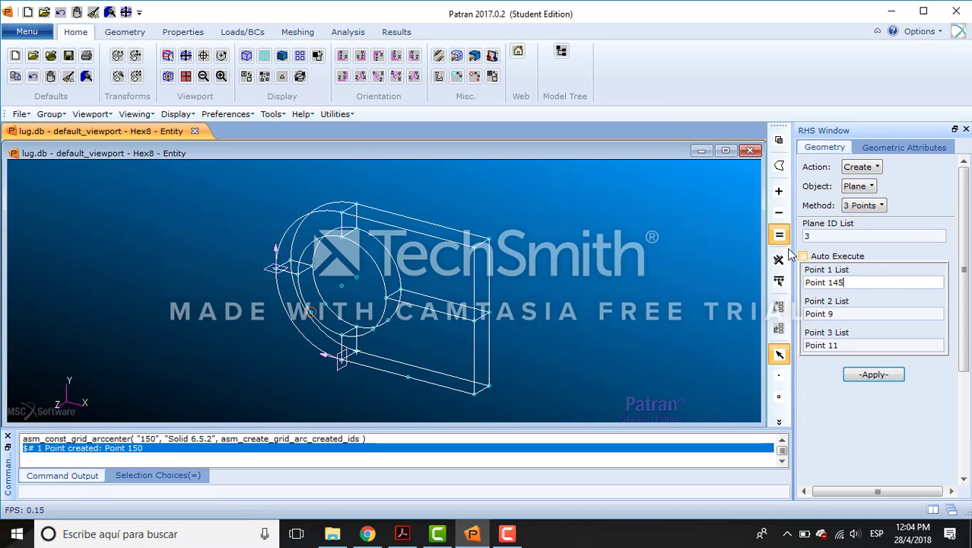
click(847, 315)
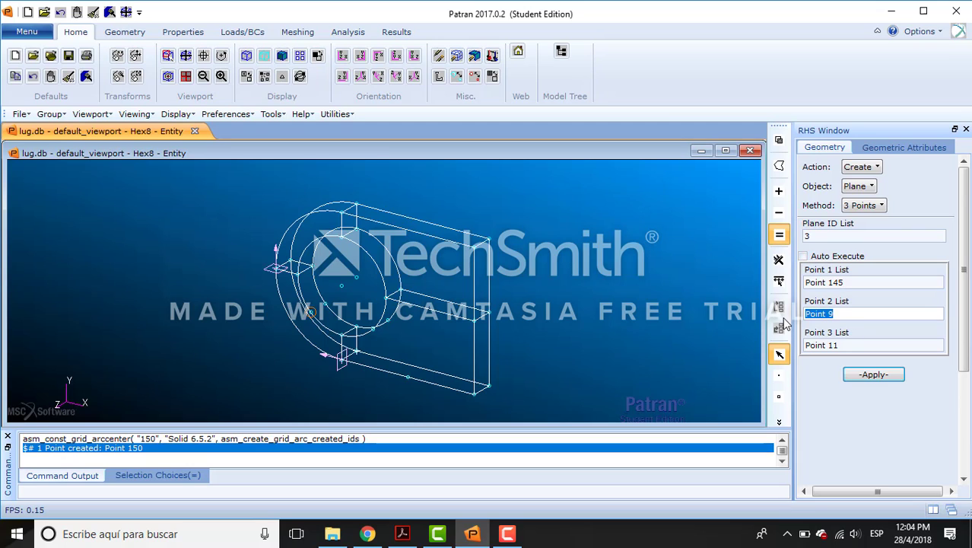
key(BackSpace)
click(341, 286)
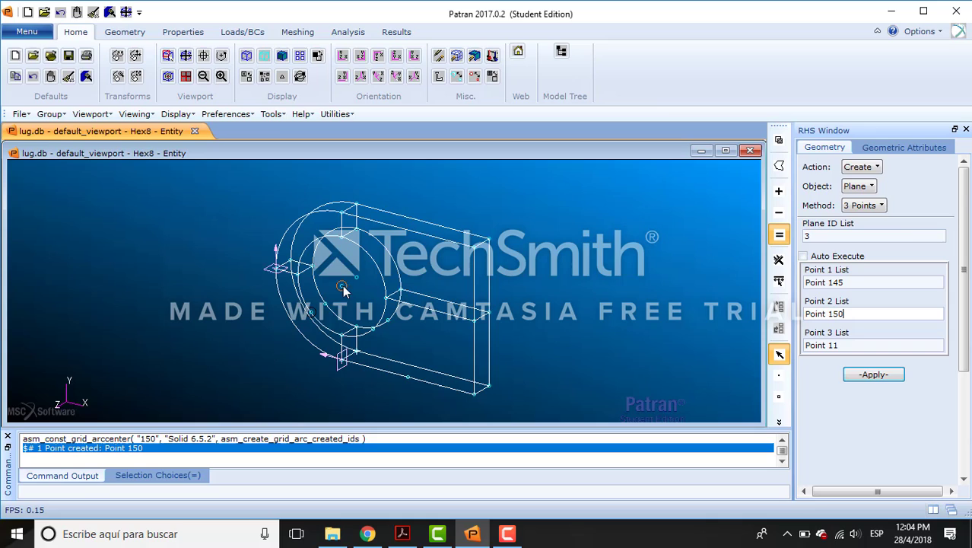
click(852, 345)
key(BackSpace)
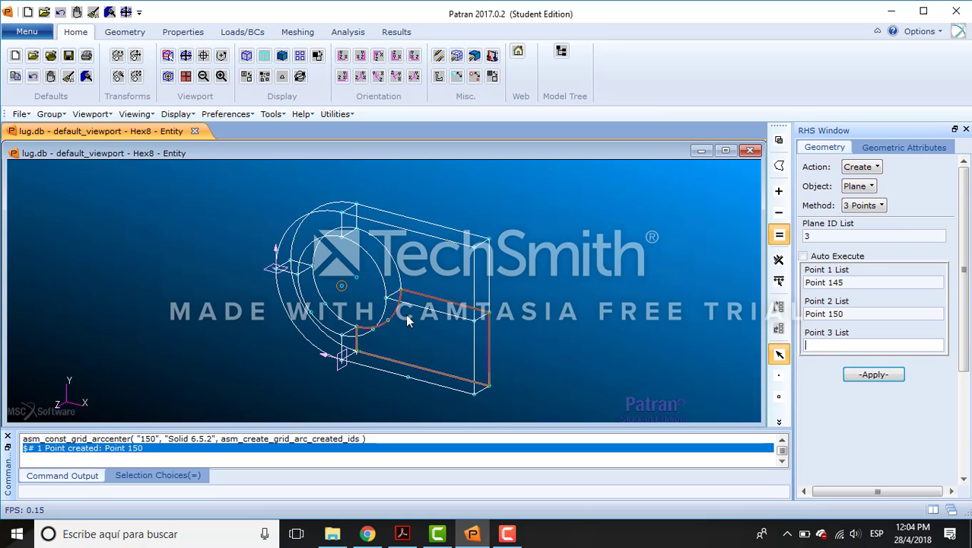
click(325, 305)
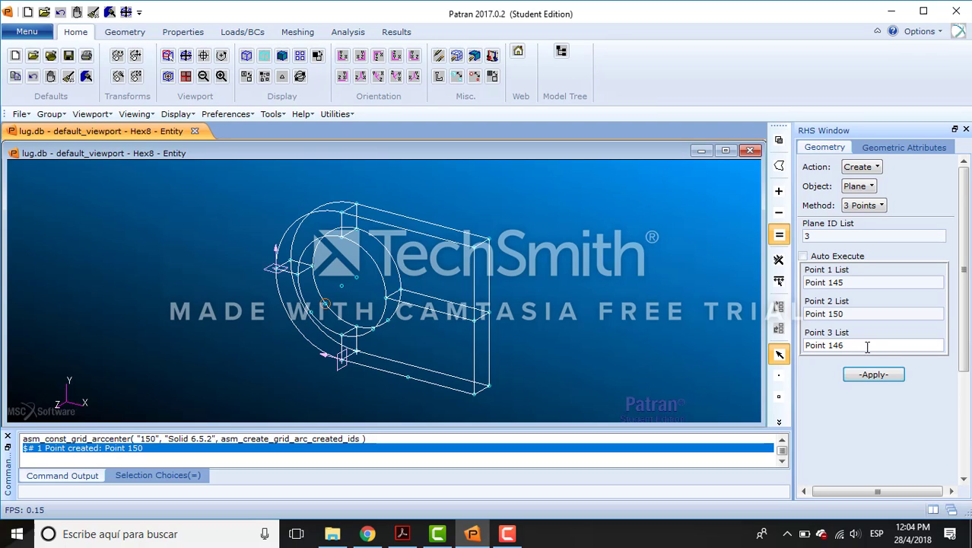
click(889, 374)
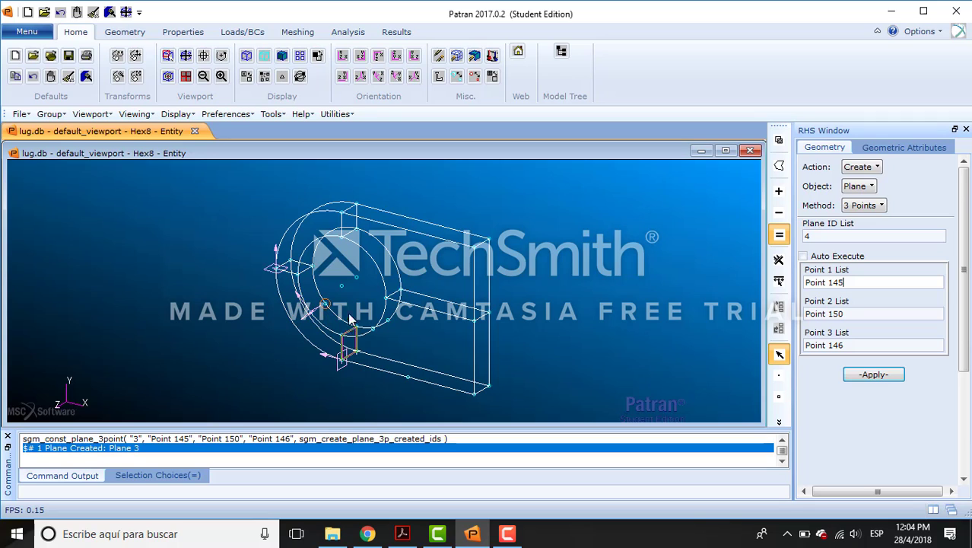
Create a three-point plane from lower-right hole arc points Point 148 and Point 147 and lower front edge Point 144.
triple_click(855, 282)
key(BackSpace)
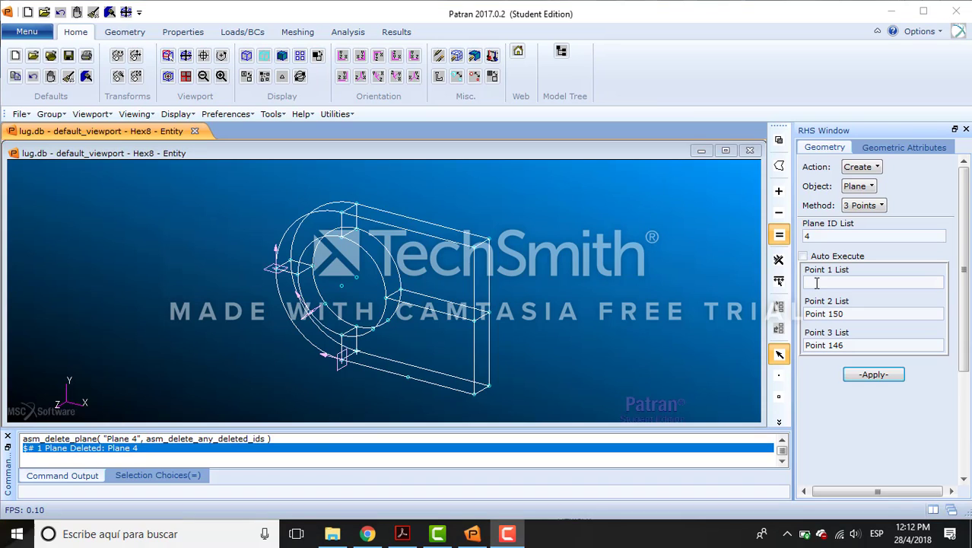
click(817, 283)
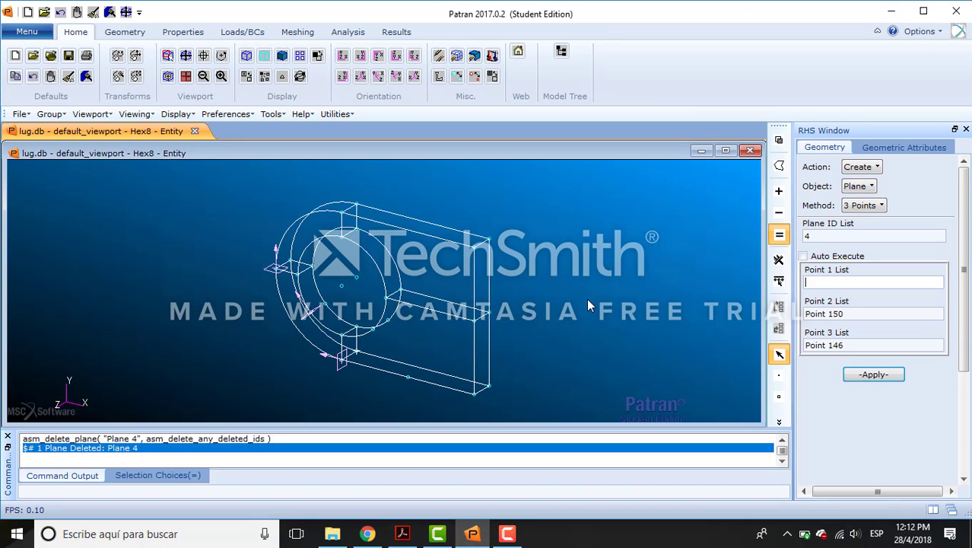
click(373, 331)
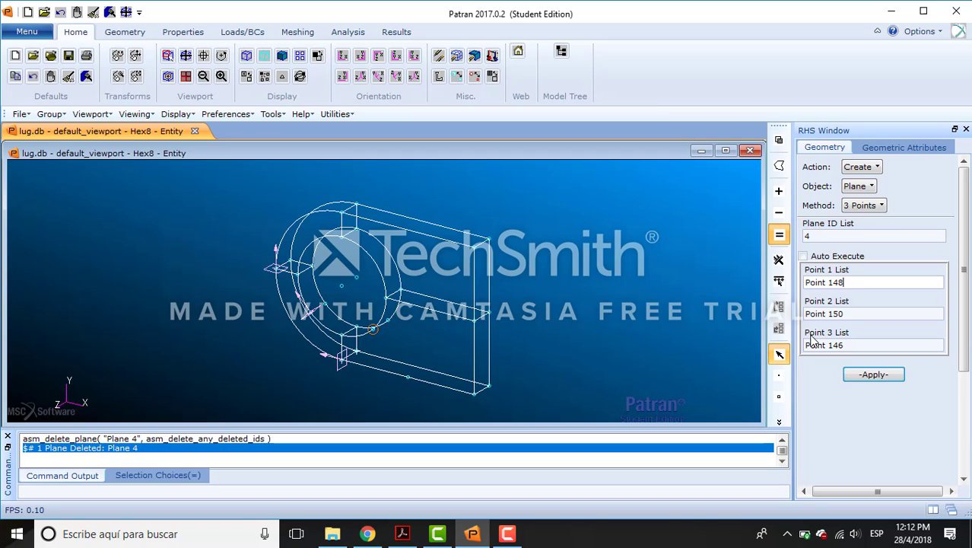
click(849, 314)
key(Delete)
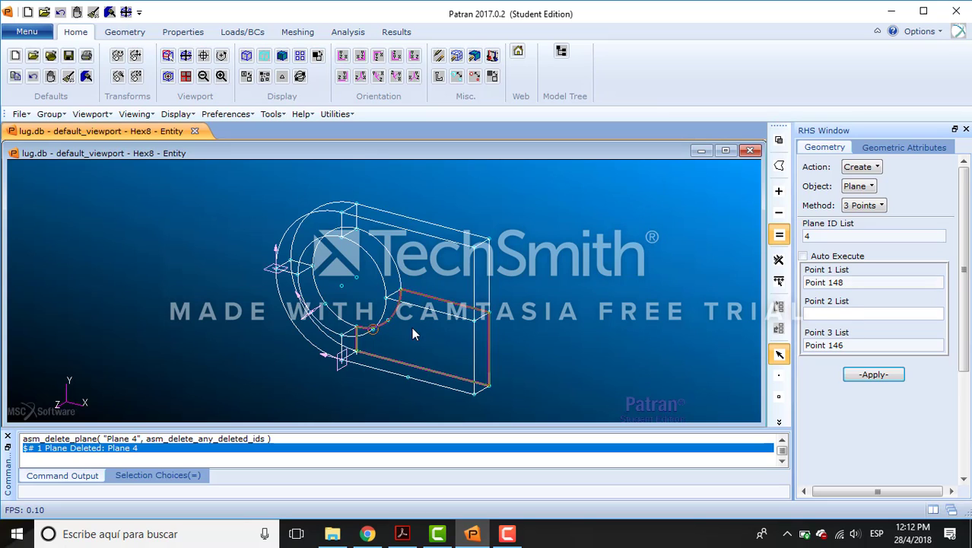
click(388, 323)
click(862, 345)
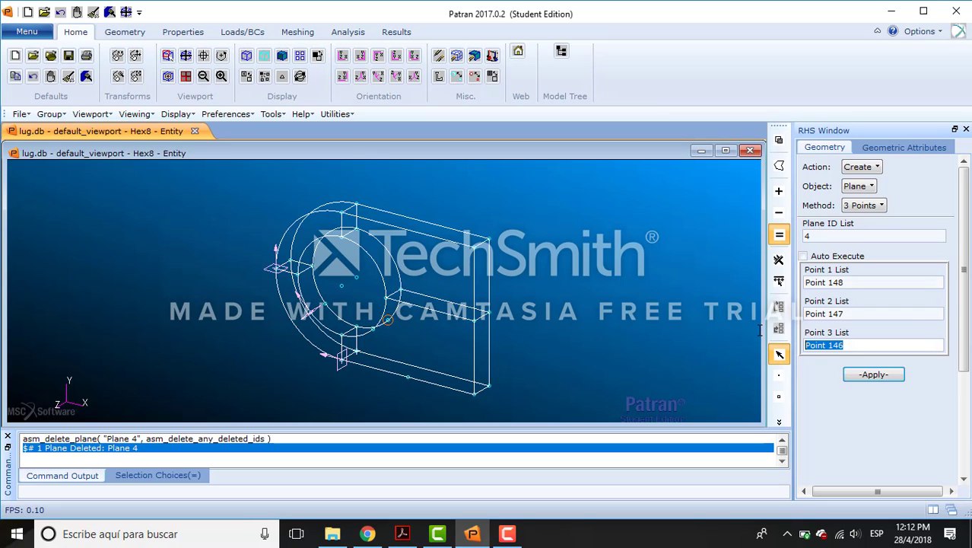
key(Delete)
click(408, 377)
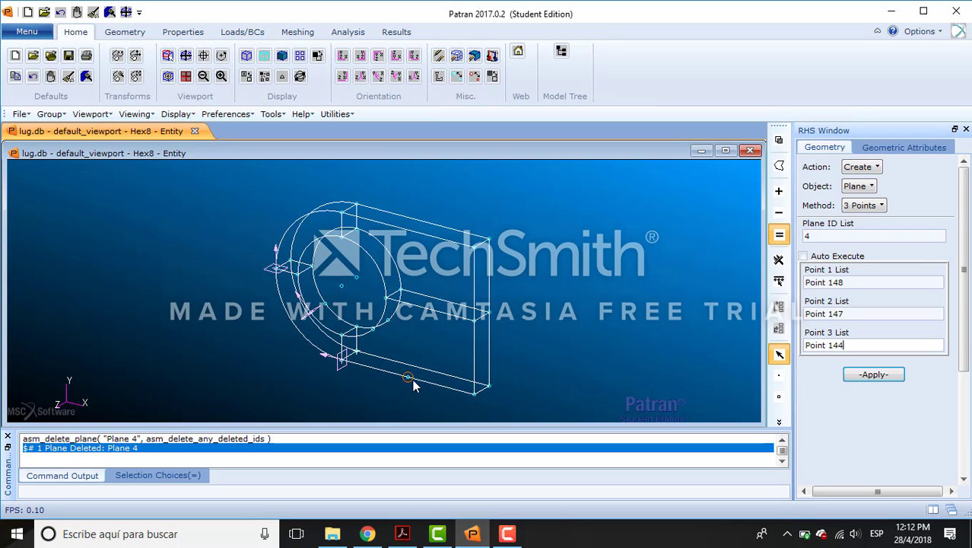
click(874, 375)
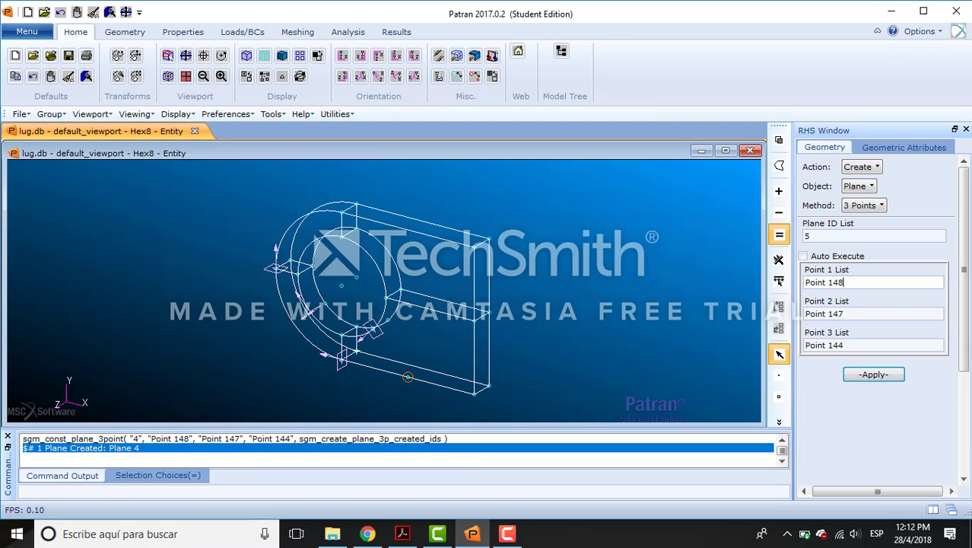
Break the lower-left lug solid, Solid 6, with Plane 3 and delete the original solid.
key(alt+Tab)
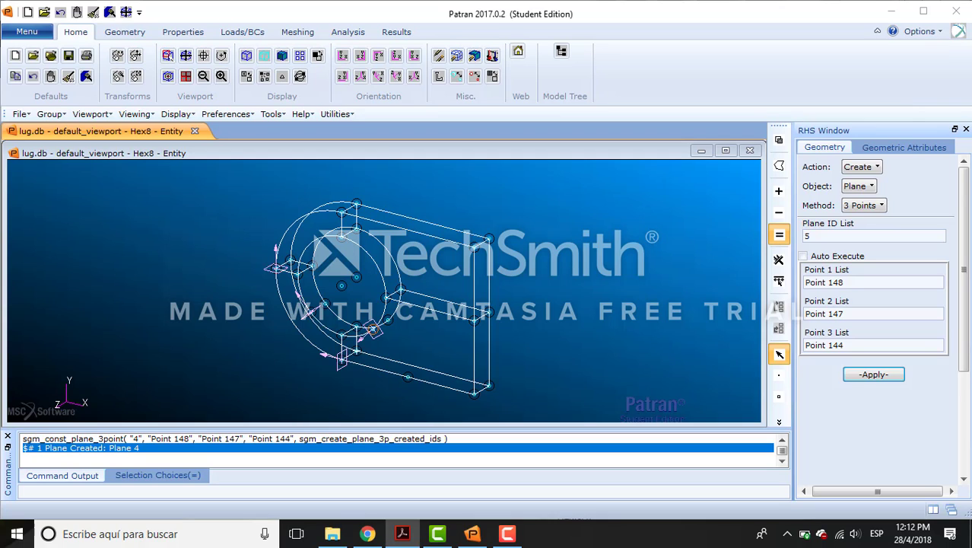
click(873, 168)
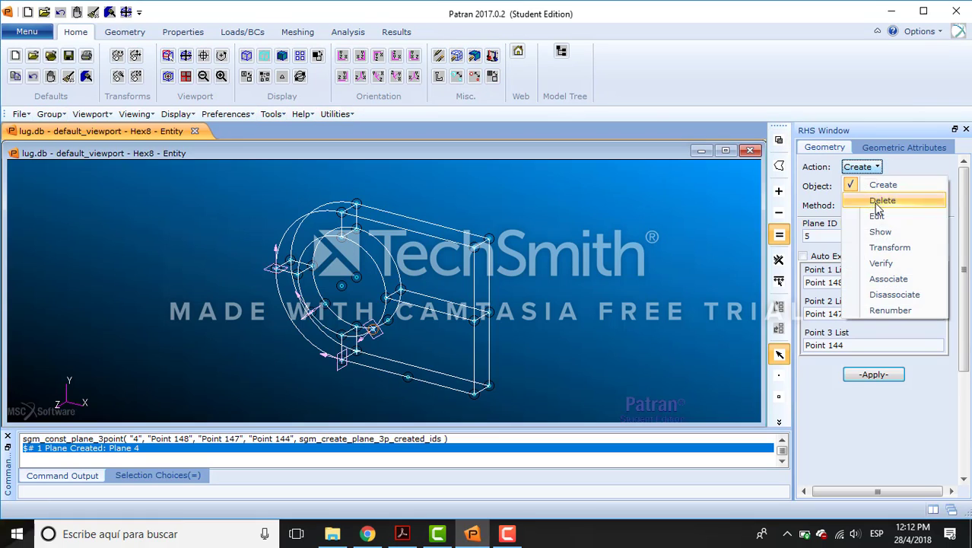
click(879, 217)
click(860, 187)
click(877, 249)
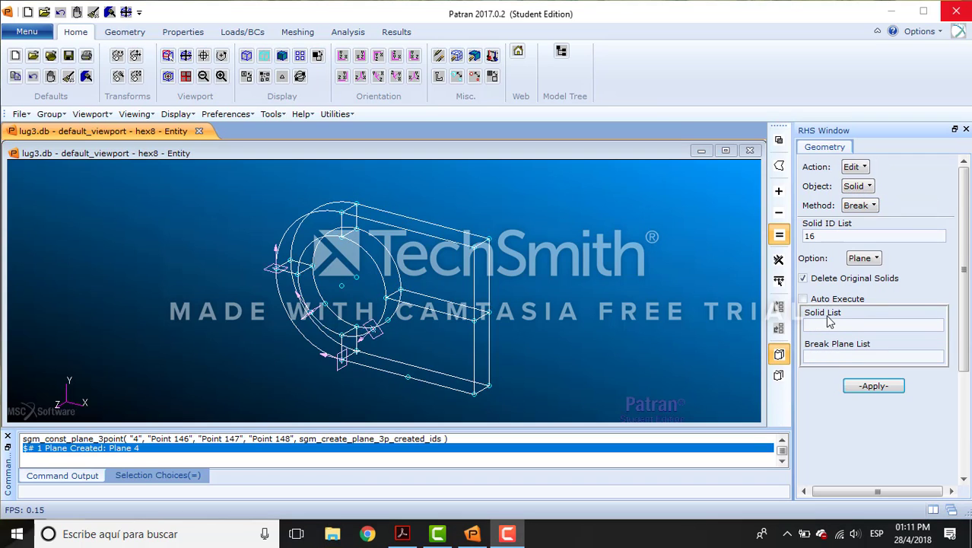
click(847, 324)
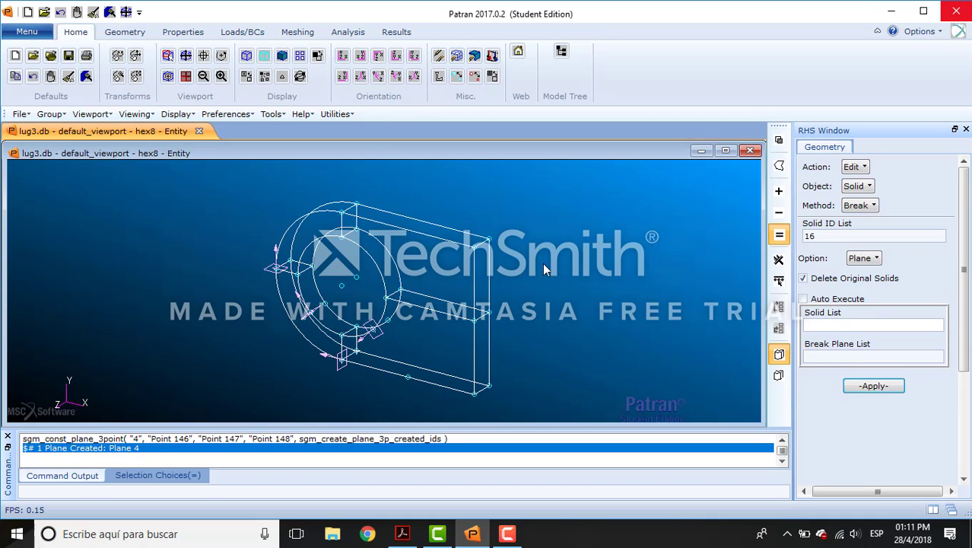
click(325, 355)
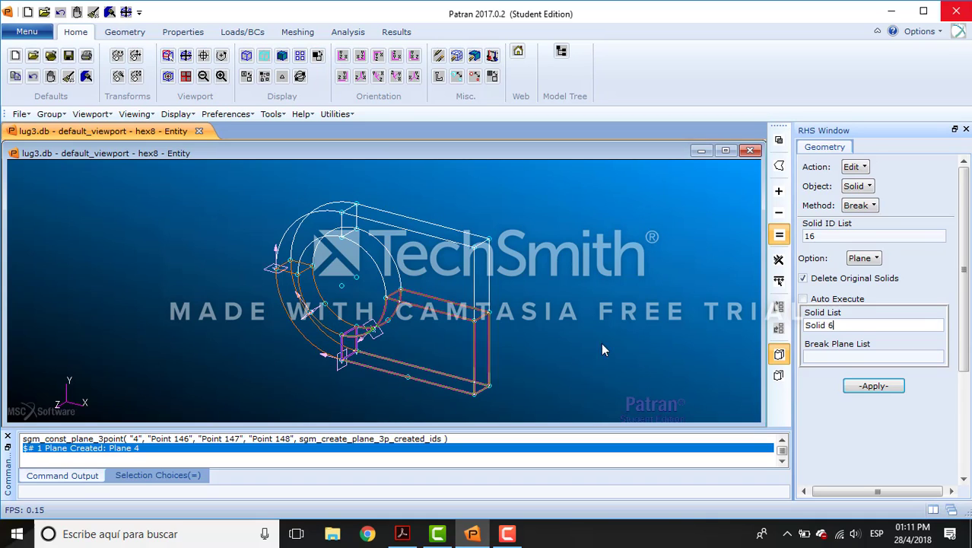
click(822, 358)
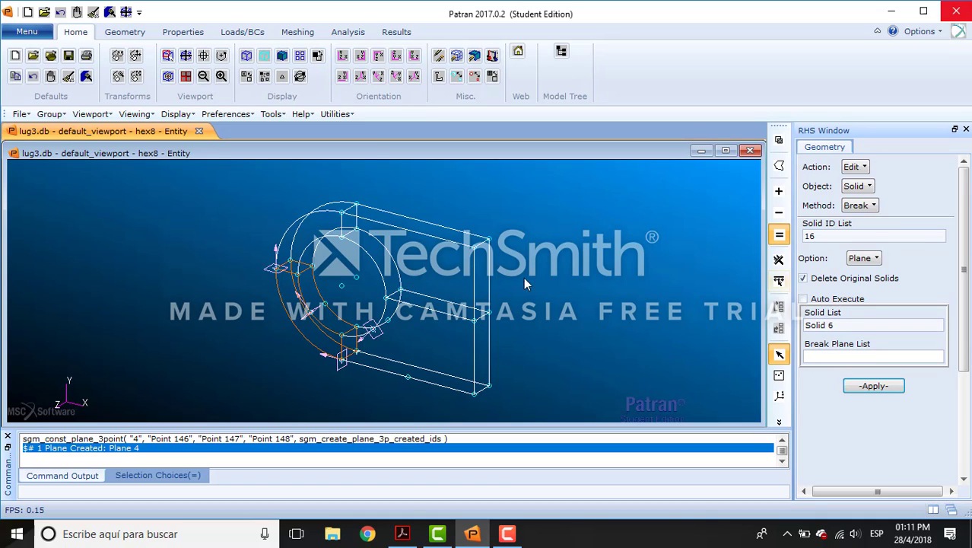
click(309, 315)
click(901, 389)
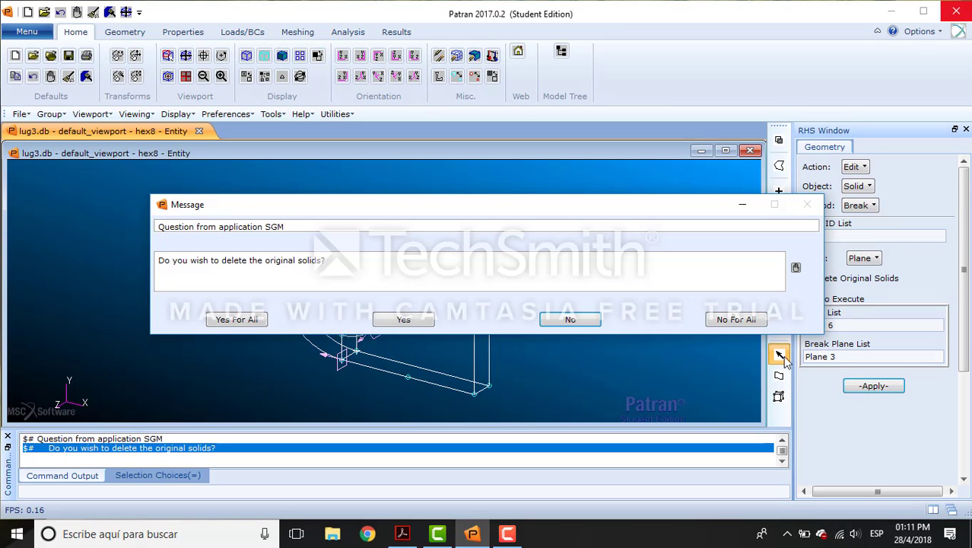
click(409, 321)
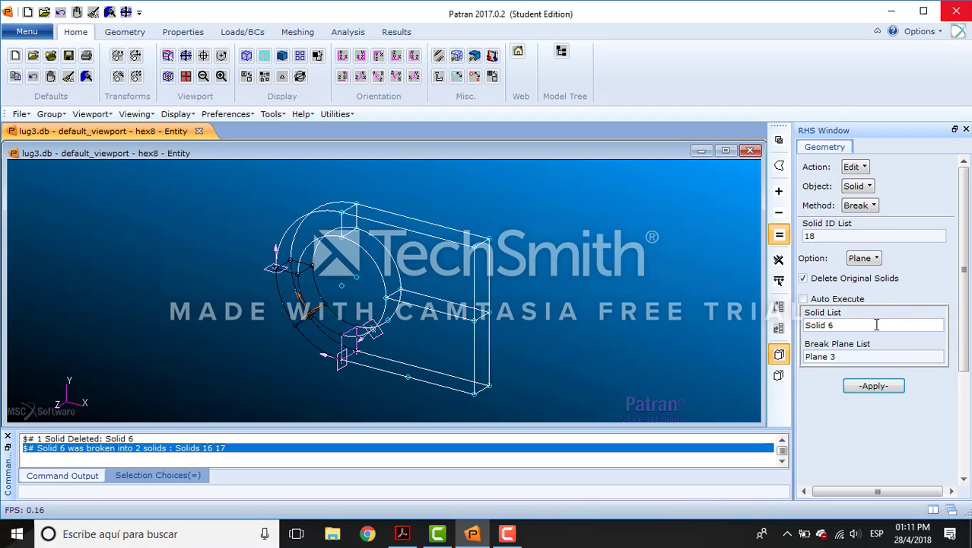
Break the lower-right lug solid, Solid 7, with Plane 4 and delete the original solid.
drag(877, 324, 787, 327)
key(BackSpace)
click(452, 387)
click(838, 357)
key(BackSpace)
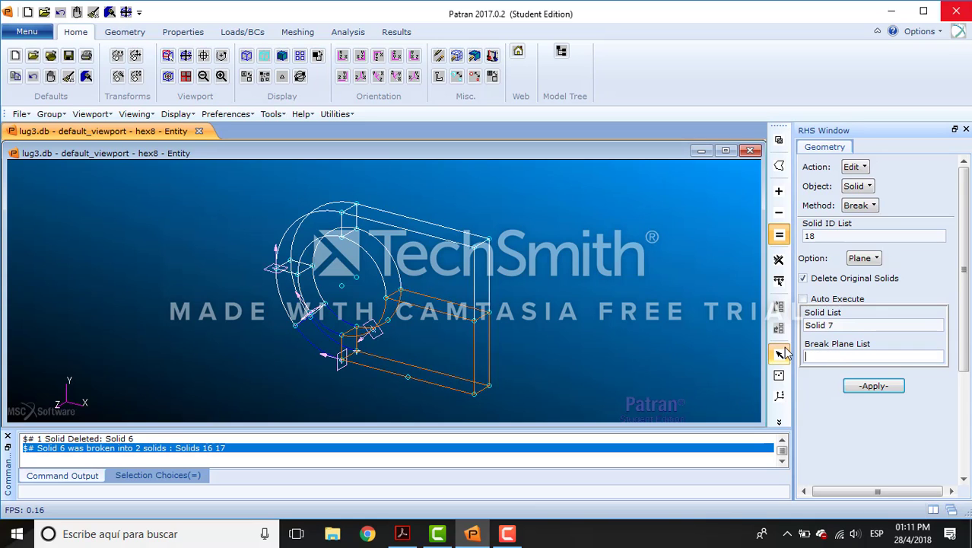
click(376, 339)
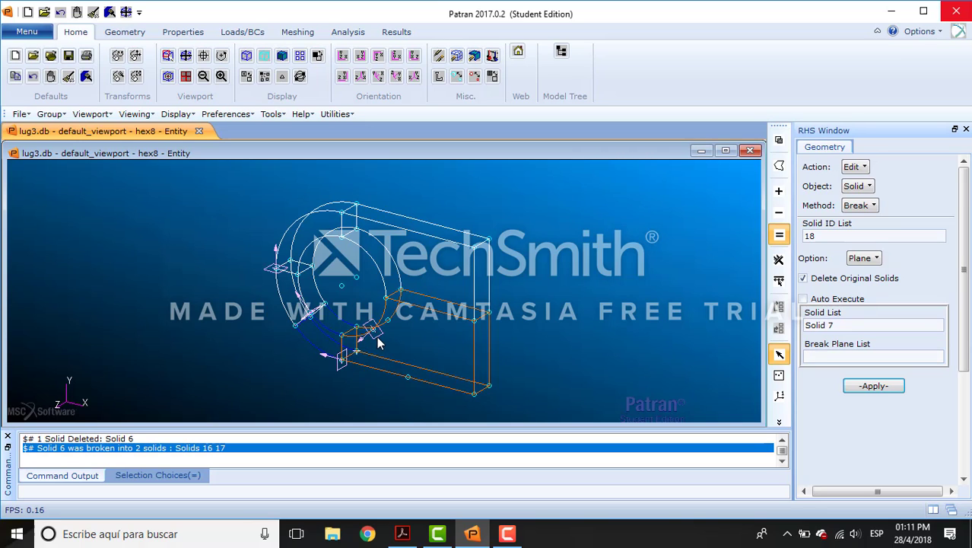
click(875, 386)
click(414, 319)
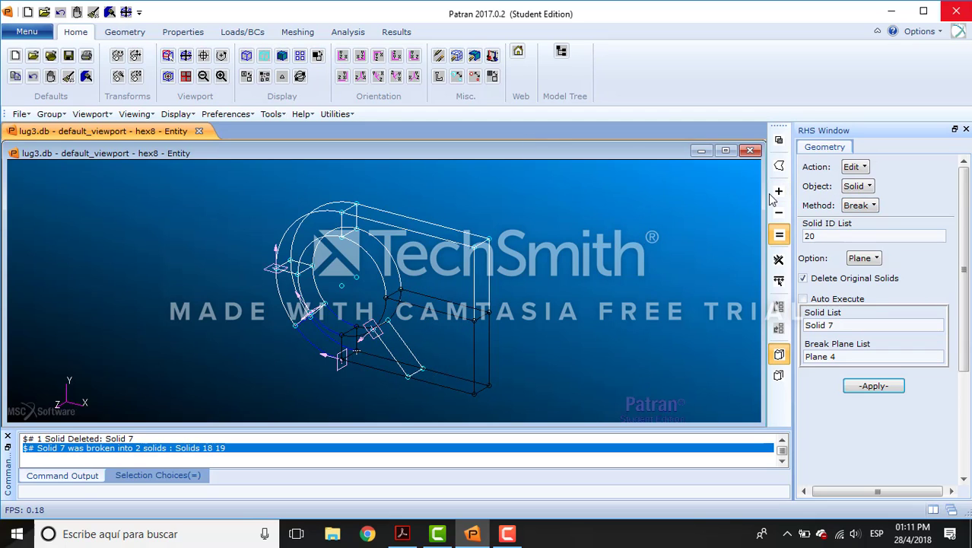
Project Point 148 on the lower front edge onto the lug's middle front edge, Solid 5.1.4, using the Normal direction, and decline a duplicate point.
key(F10)
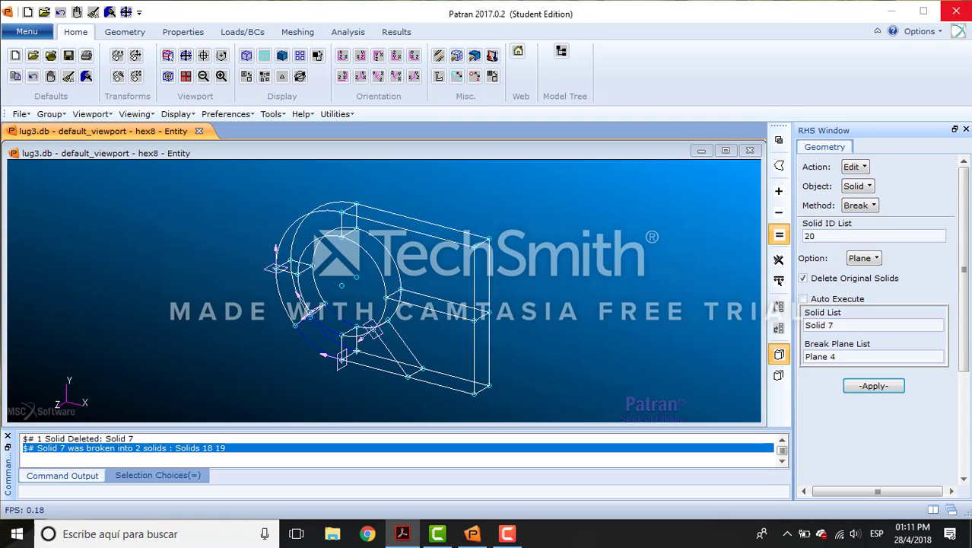
click(855, 167)
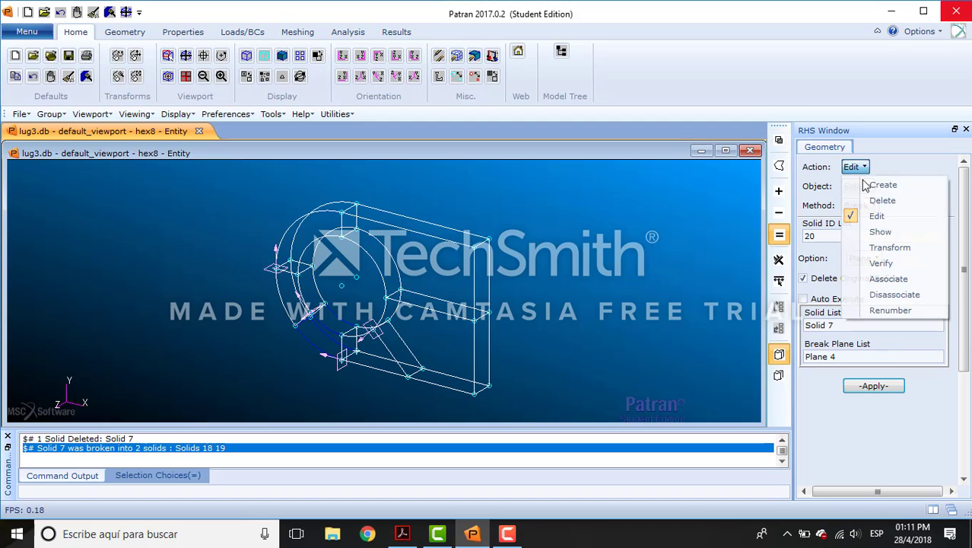
click(873, 184)
click(872, 187)
click(875, 202)
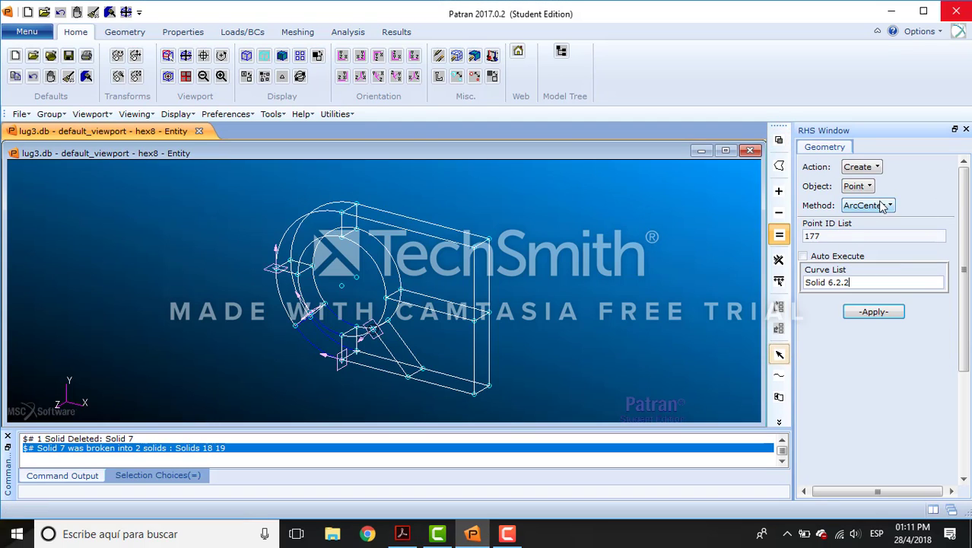
click(875, 207)
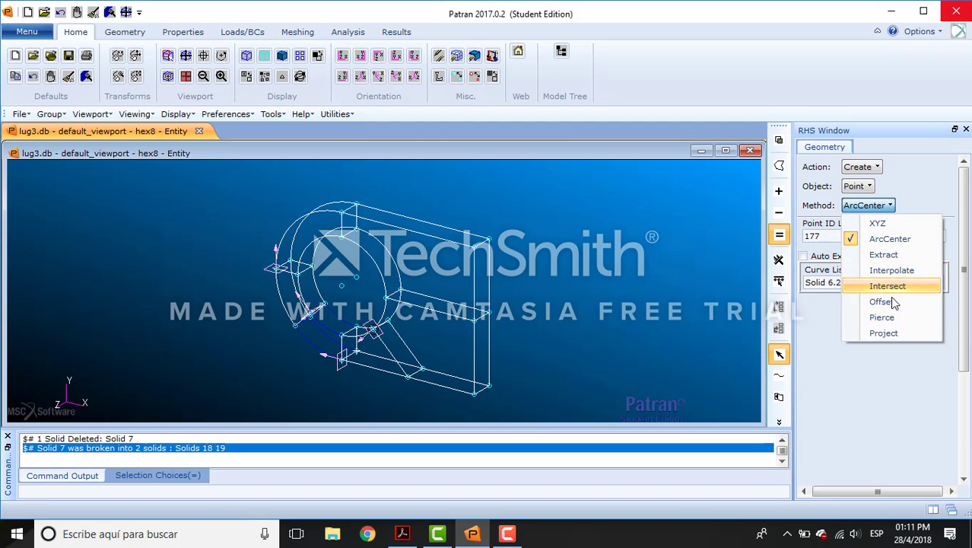
click(889, 334)
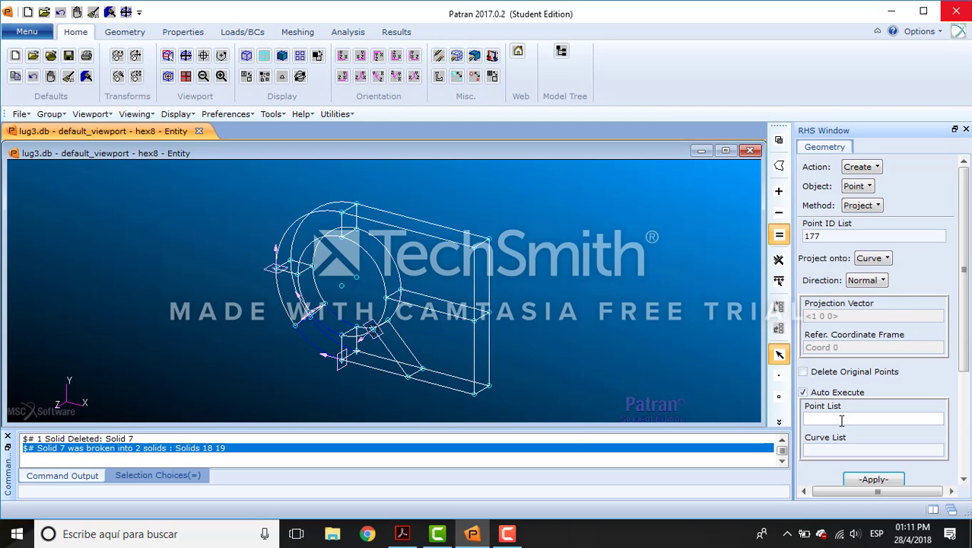
click(408, 379)
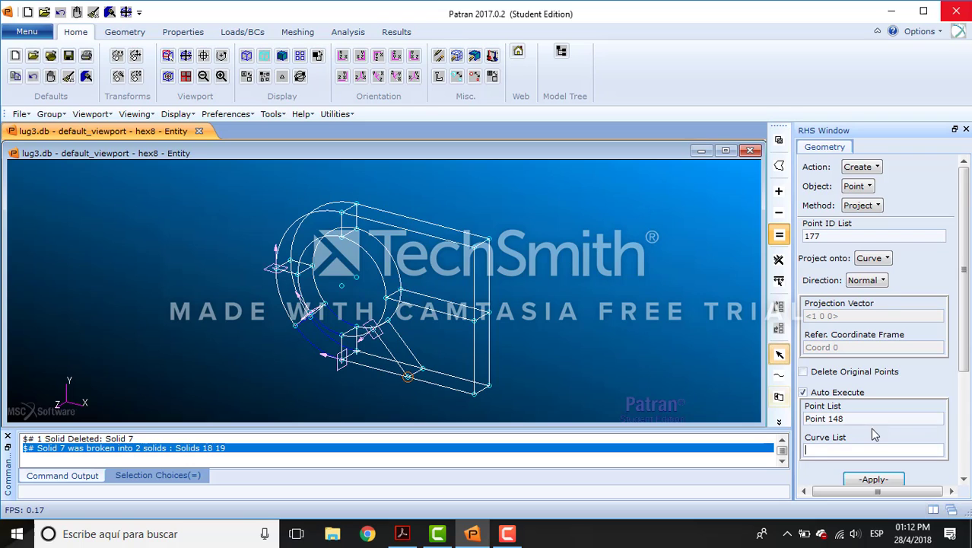
click(447, 317)
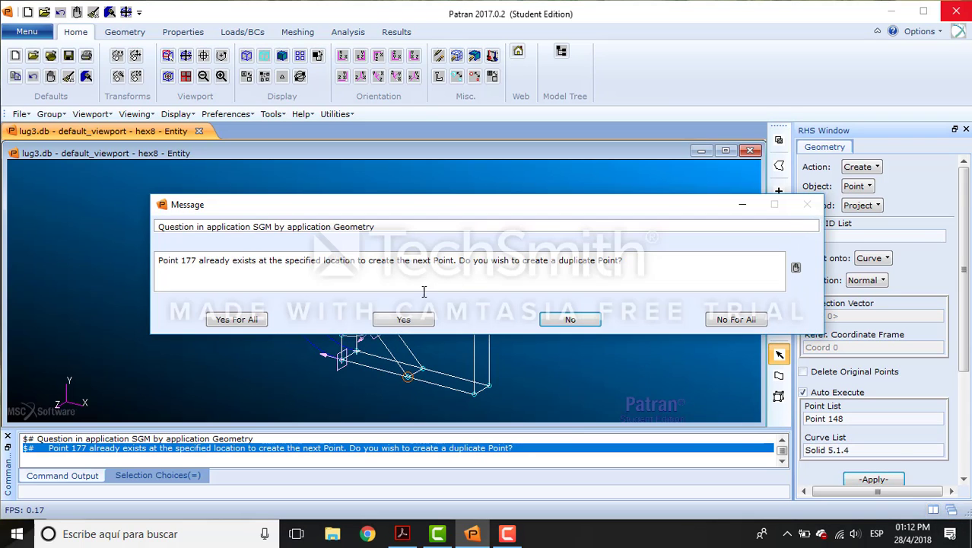
click(567, 319)
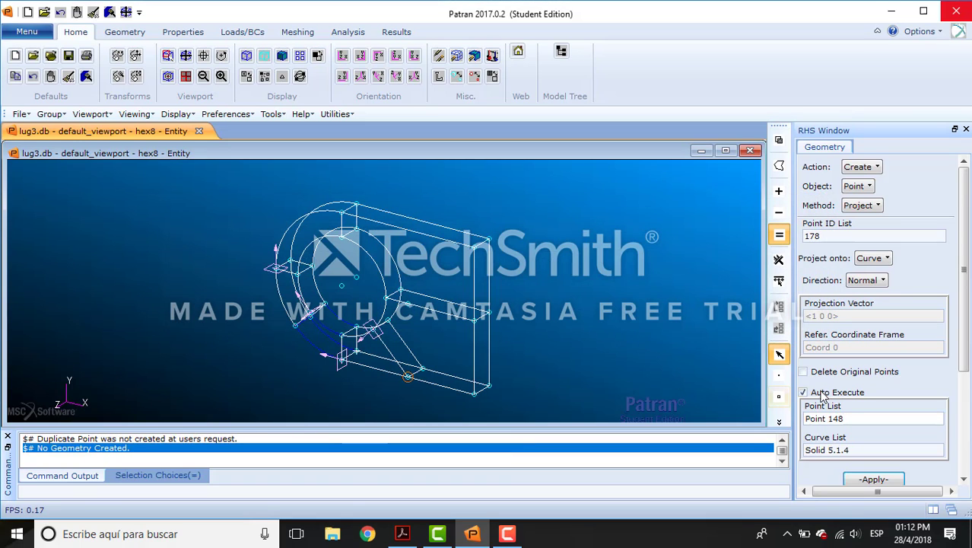
Create a three-point plane from lower front edge Point 163, middle front edge Point 177 and lower back edge Point 167.
click(830, 415)
click(866, 169)
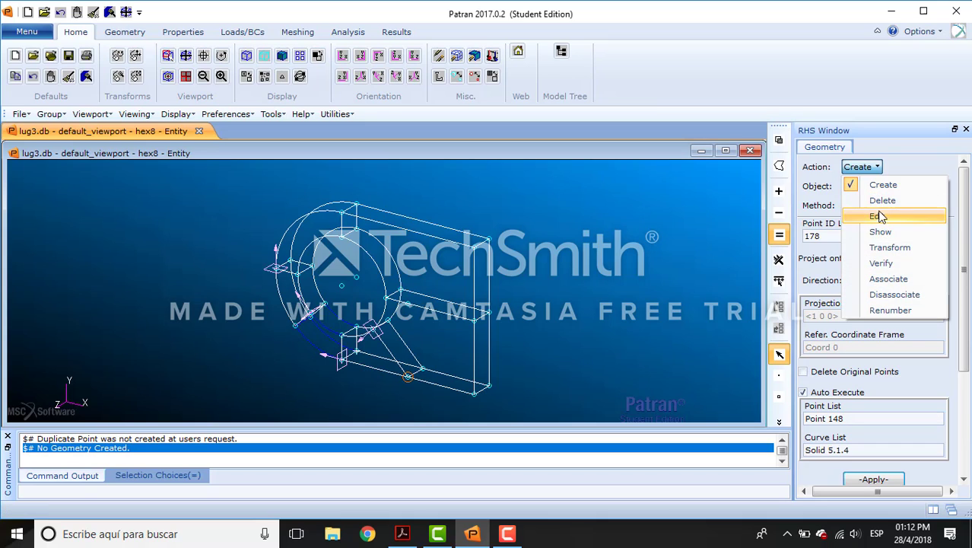
click(879, 186)
click(868, 186)
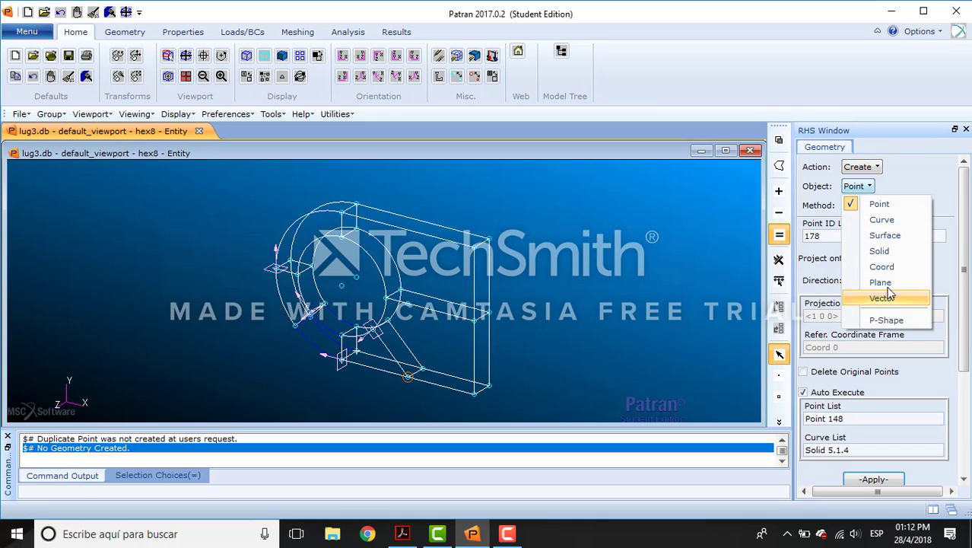
click(883, 283)
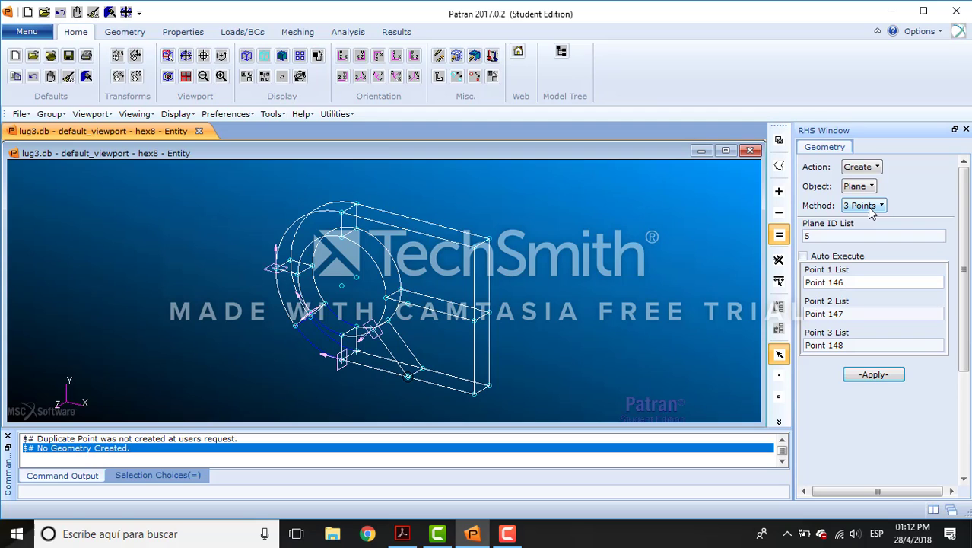
click(847, 282)
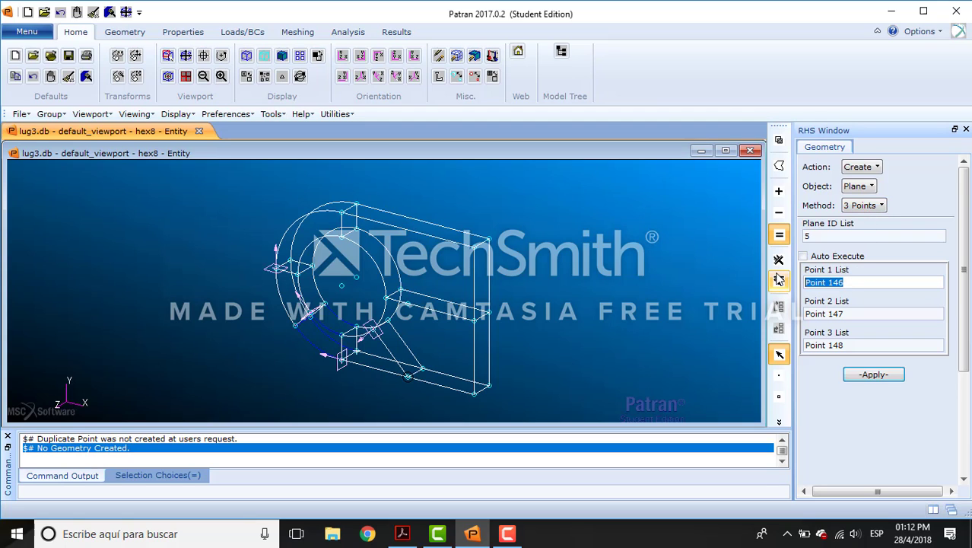
key(Delete)
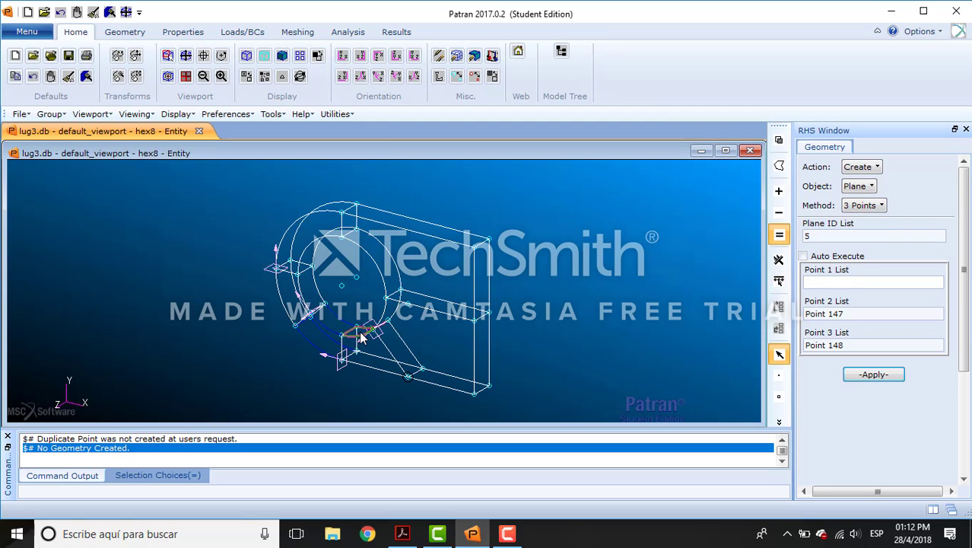
click(408, 376)
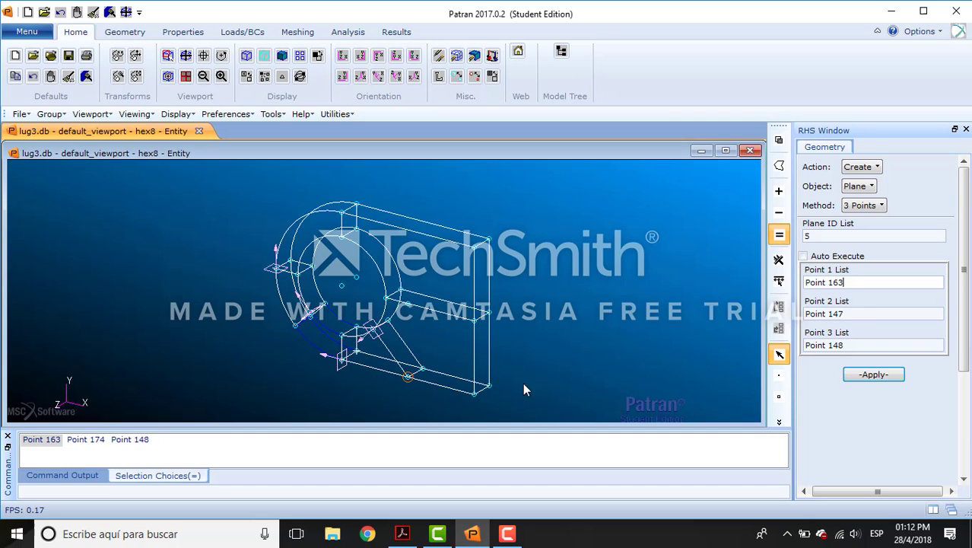
click(862, 314)
key(Delete)
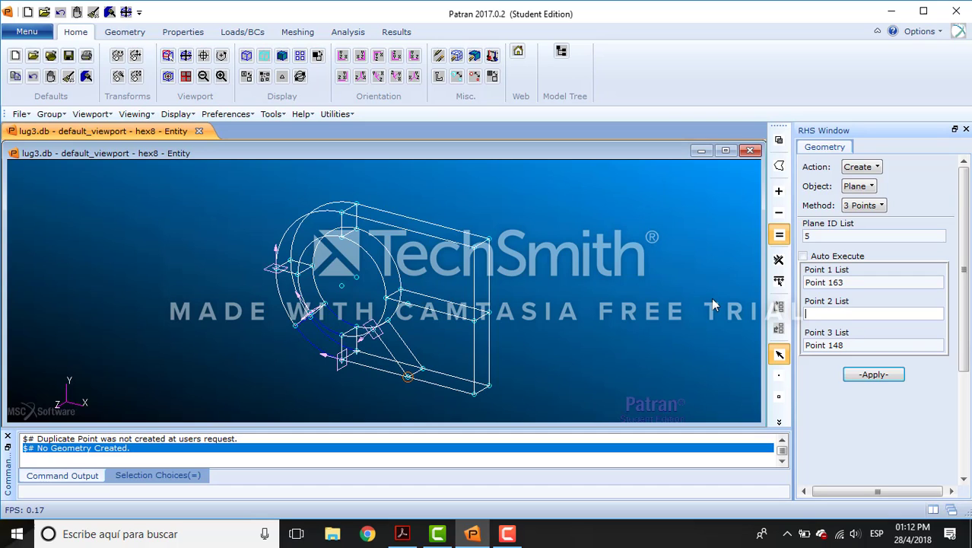
click(408, 303)
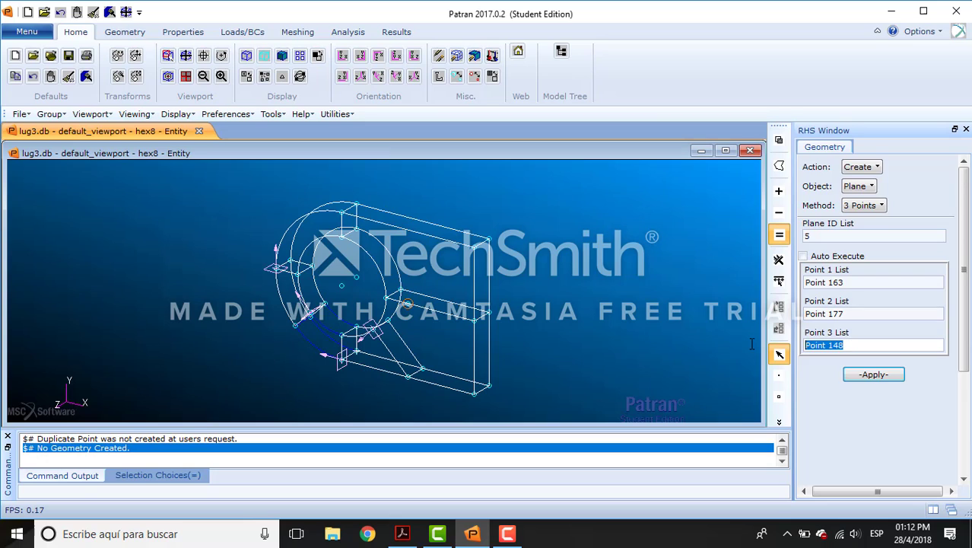
key(Delete)
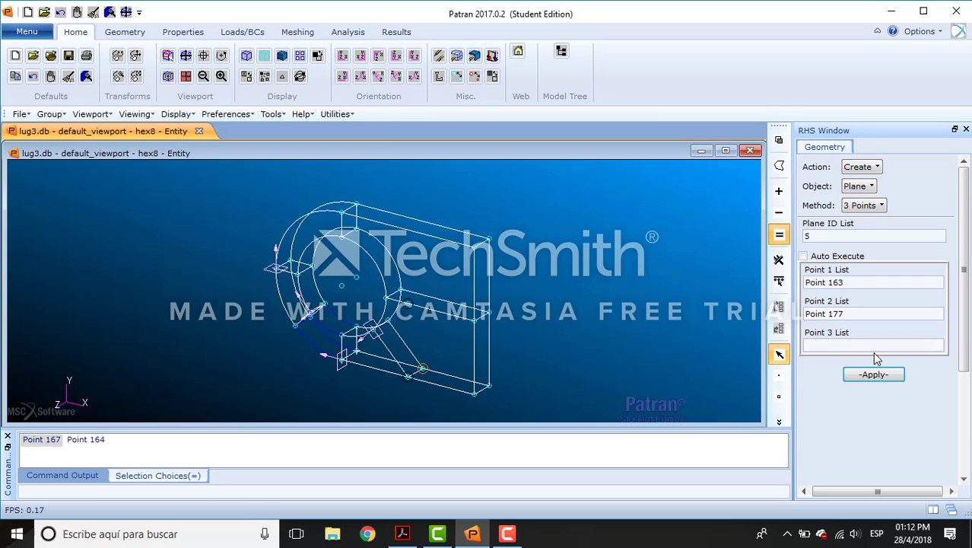
click(874, 375)
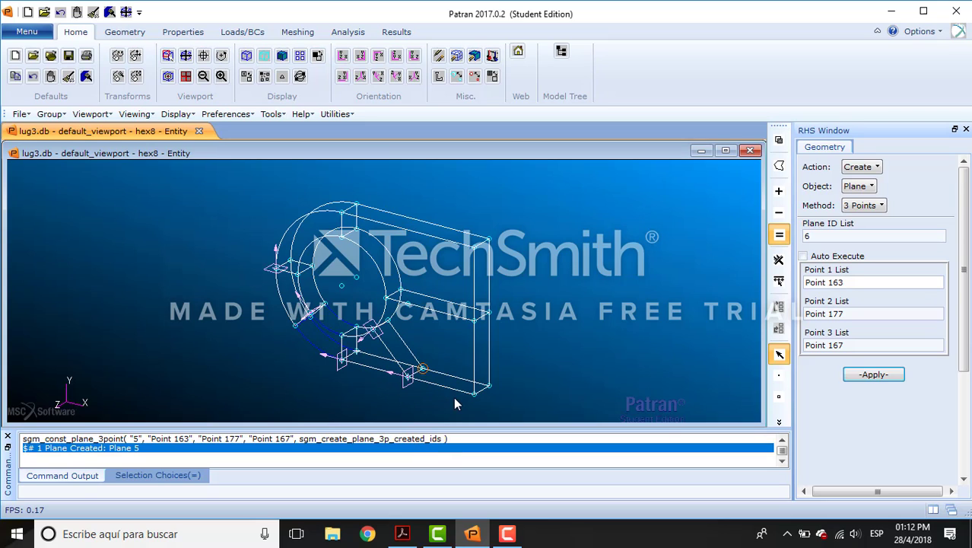
Break the lower-right lug solid, Solid 19, with Plane 5 and delete the original solid.
key(alt+Tab)
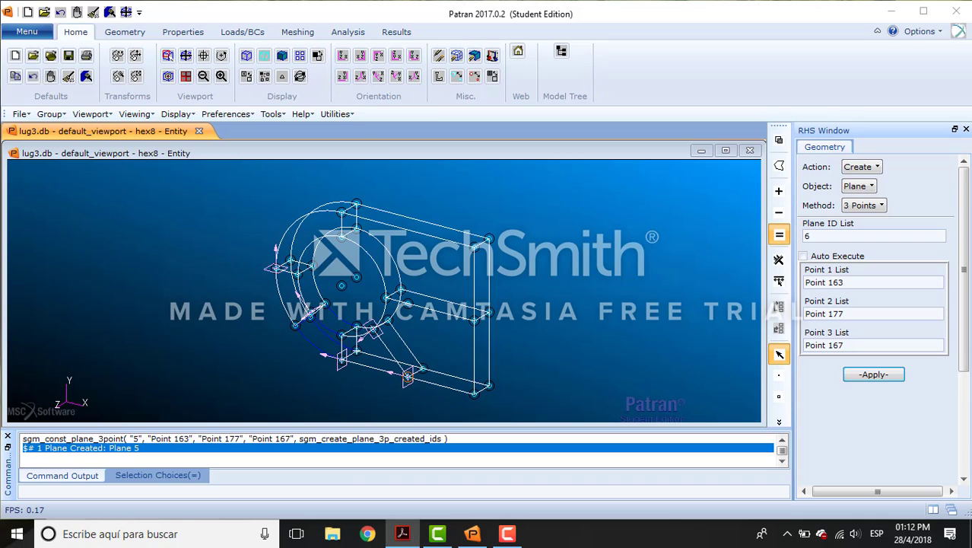
click(875, 167)
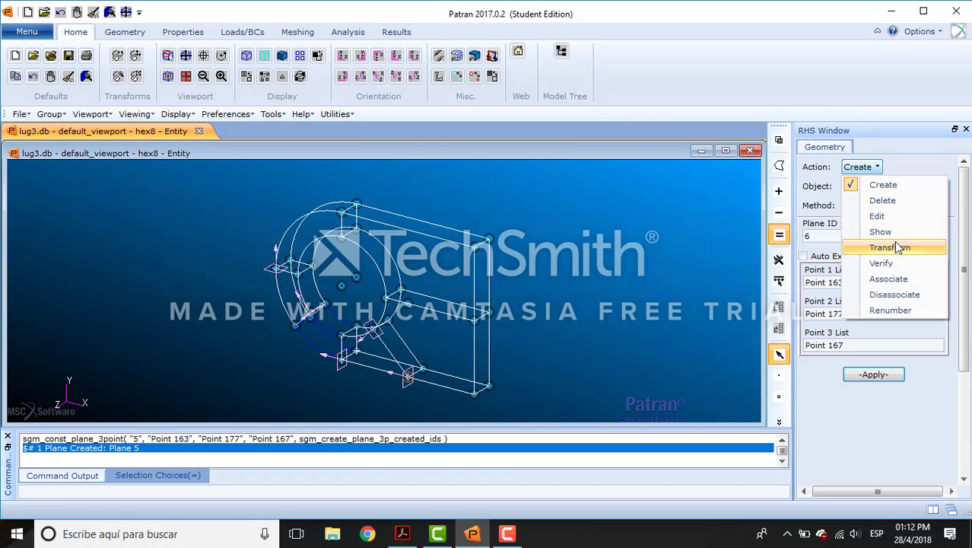
click(877, 216)
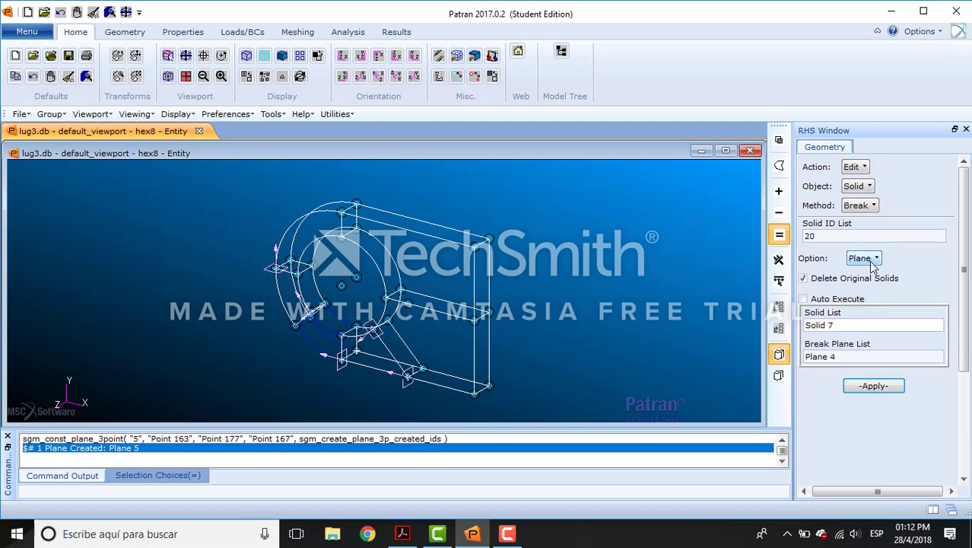
drag(851, 323, 783, 327)
key(Delete)
click(465, 365)
key(Delete)
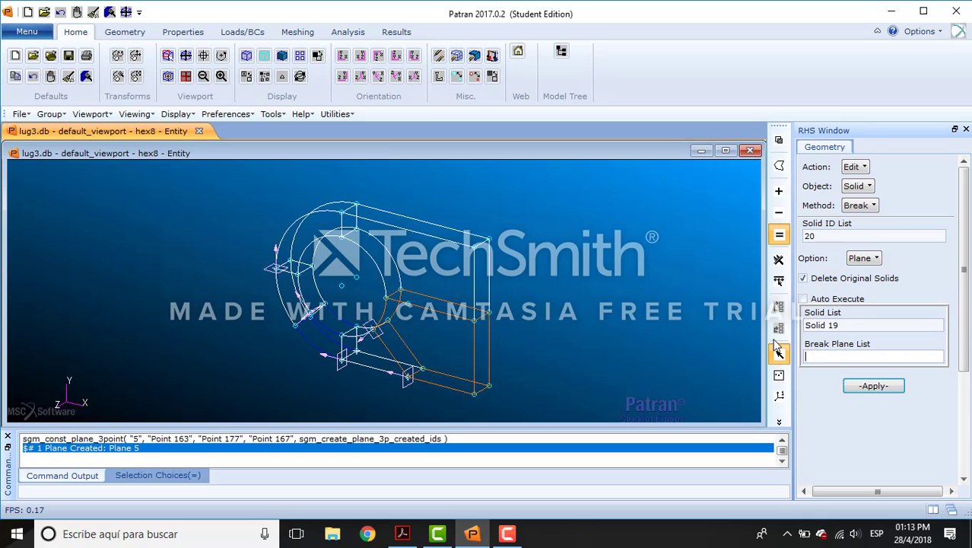
click(405, 376)
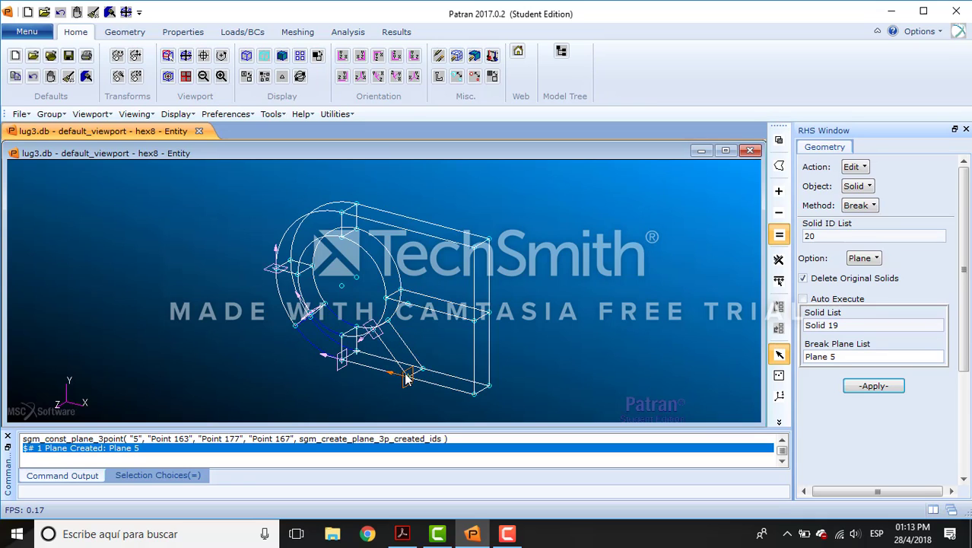
click(875, 386)
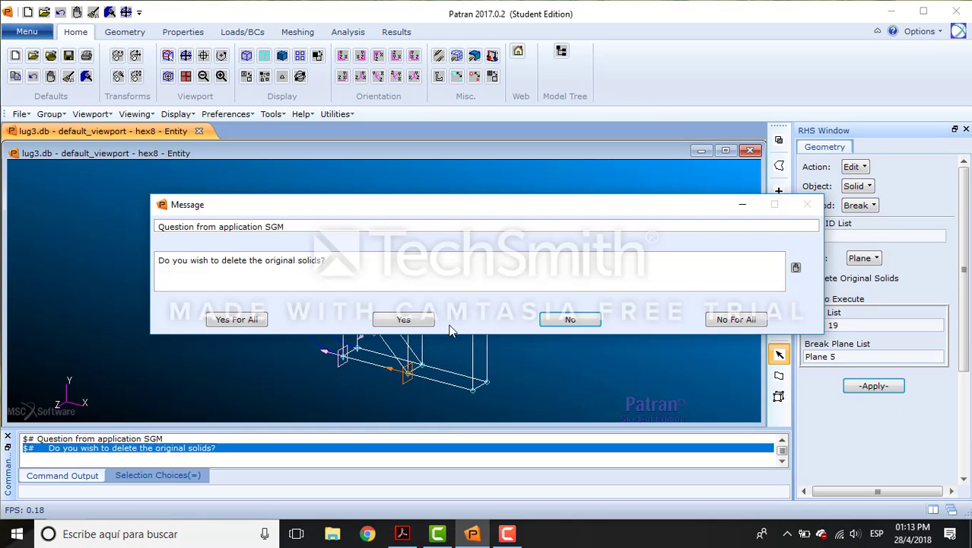
click(419, 321)
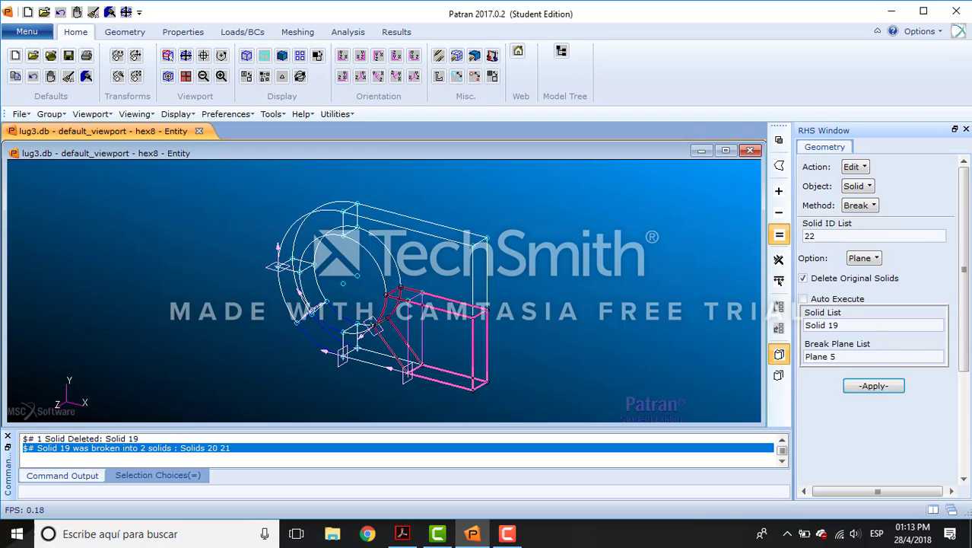
Delete the two upper lug solids, Solid 5 and Solid 4.
key(alt+Tab)
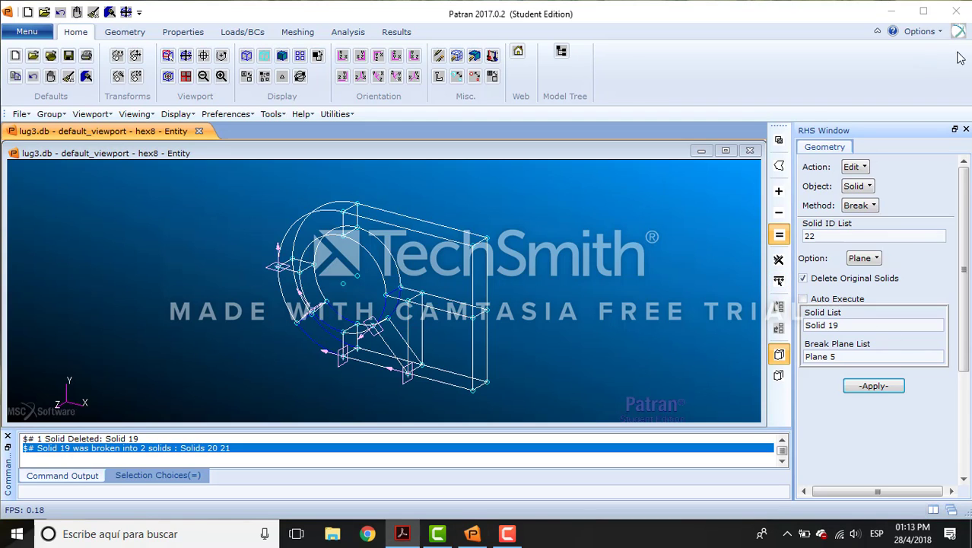
click(855, 166)
click(884, 198)
click(862, 190)
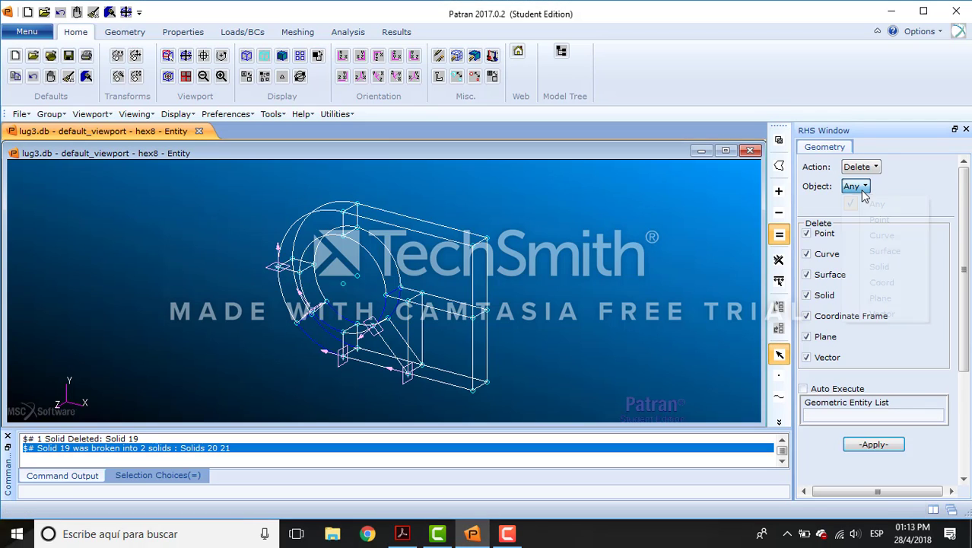
click(893, 270)
click(454, 282)
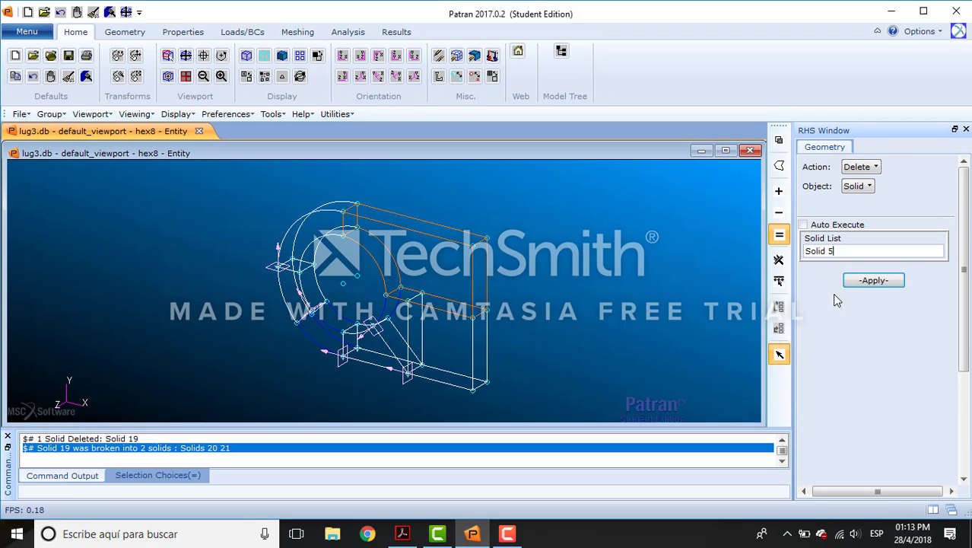
click(865, 282)
click(344, 226)
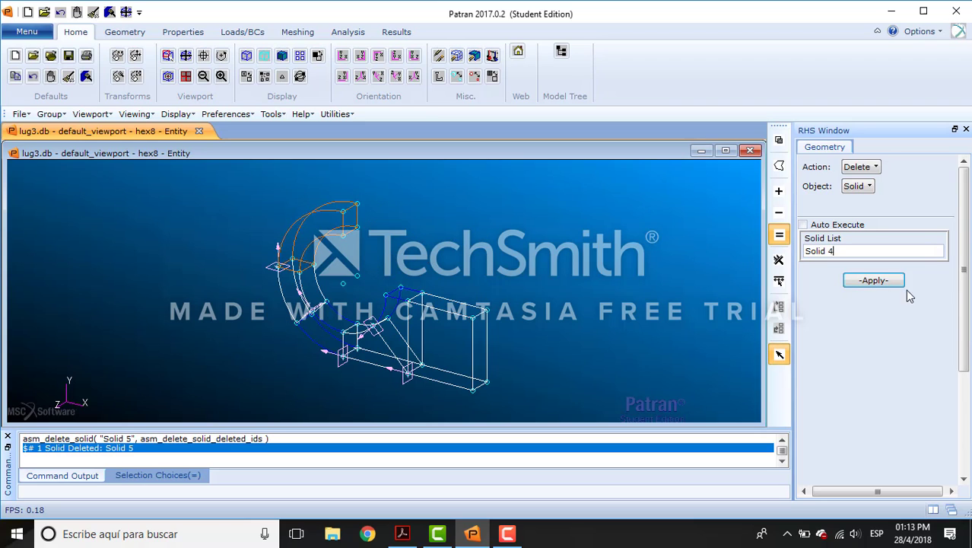
click(877, 280)
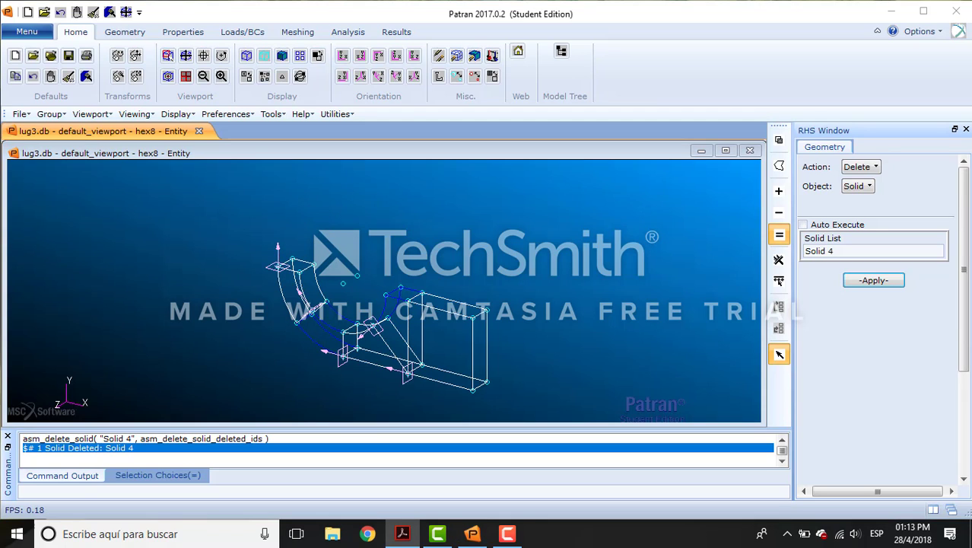
Refit the left arc solid, Solid 16, to TriCubicNet with Auto Execute off and u, v, w densities of 1, deleting the original.
click(875, 167)
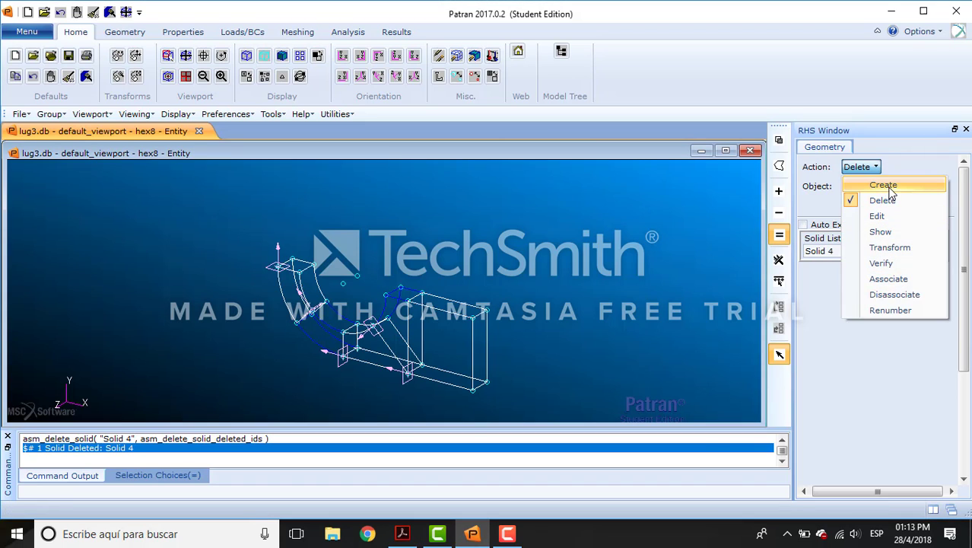
click(881, 217)
click(859, 205)
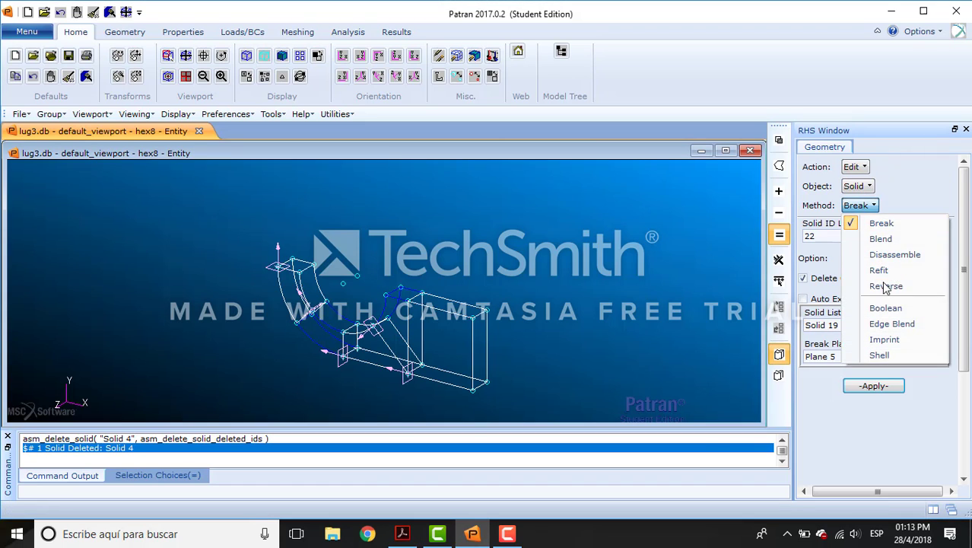
click(880, 270)
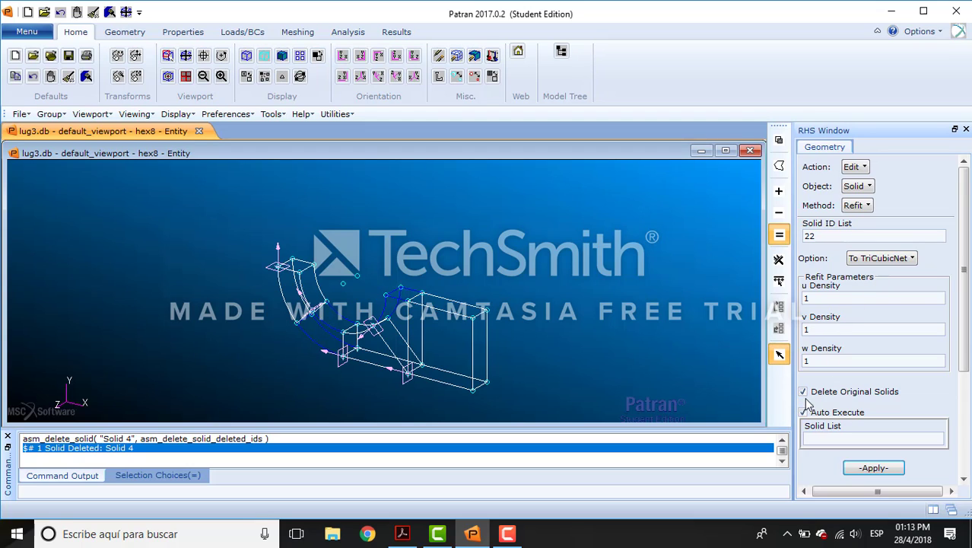
click(803, 412)
click(837, 437)
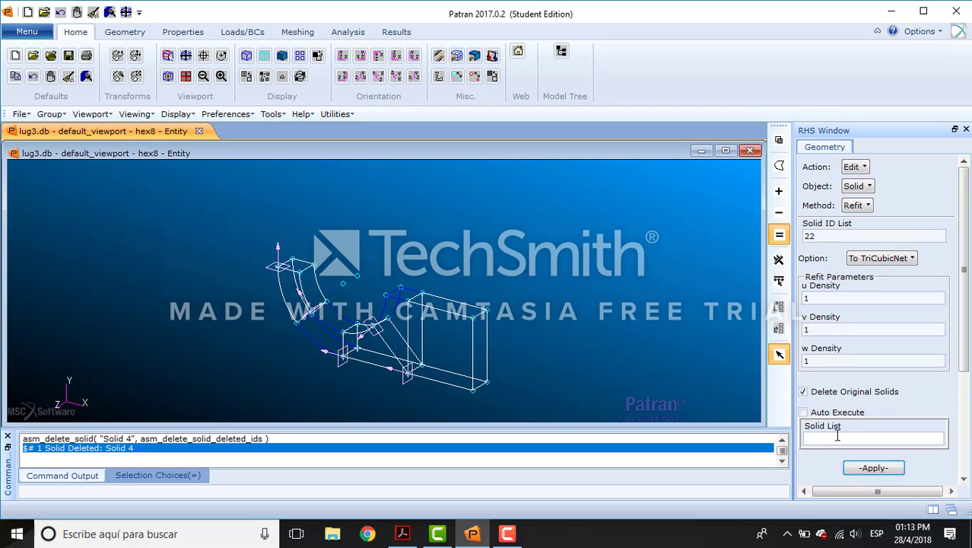
click(295, 283)
click(853, 469)
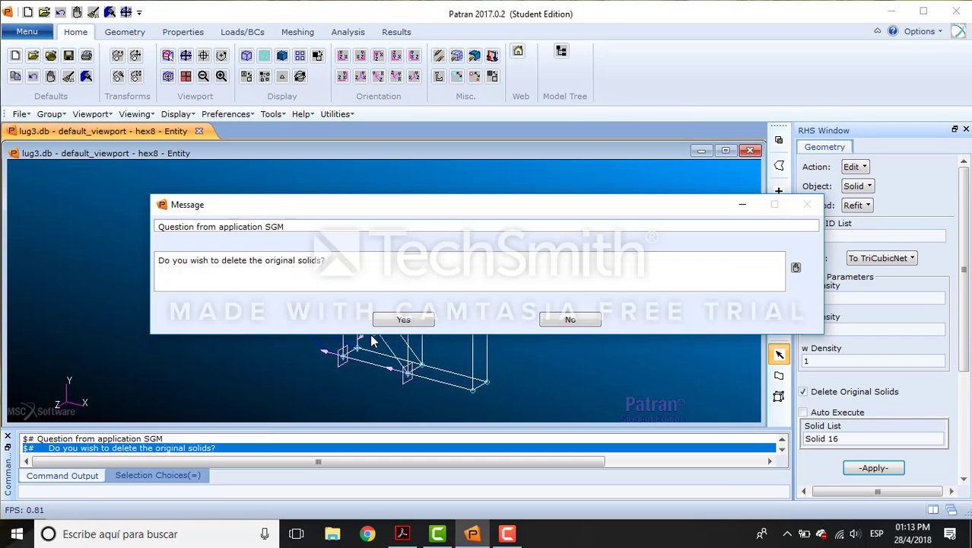
click(421, 320)
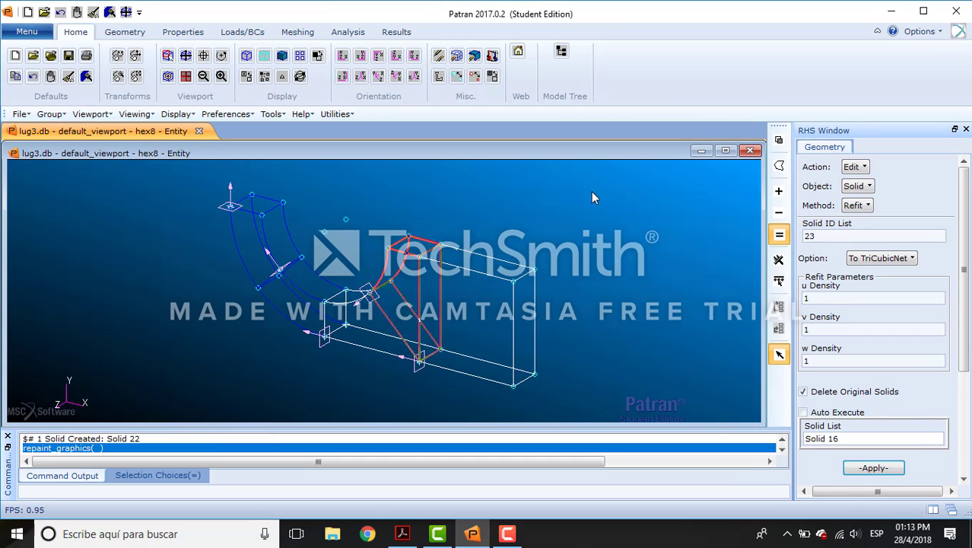
Refit the lower-left arc solid, Solid 17, to TriCubicNet and delete the original solid.
click(312, 286)
click(873, 467)
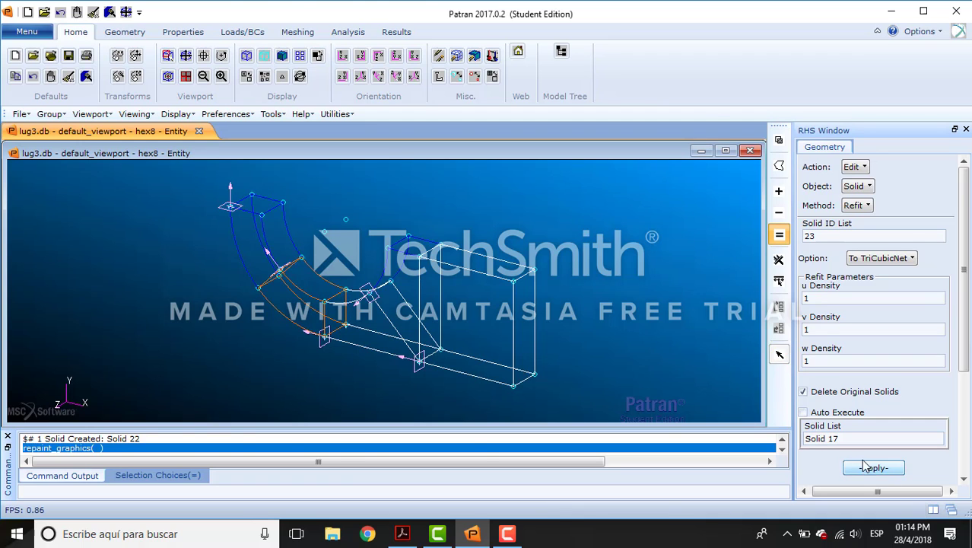
click(425, 321)
click(403, 320)
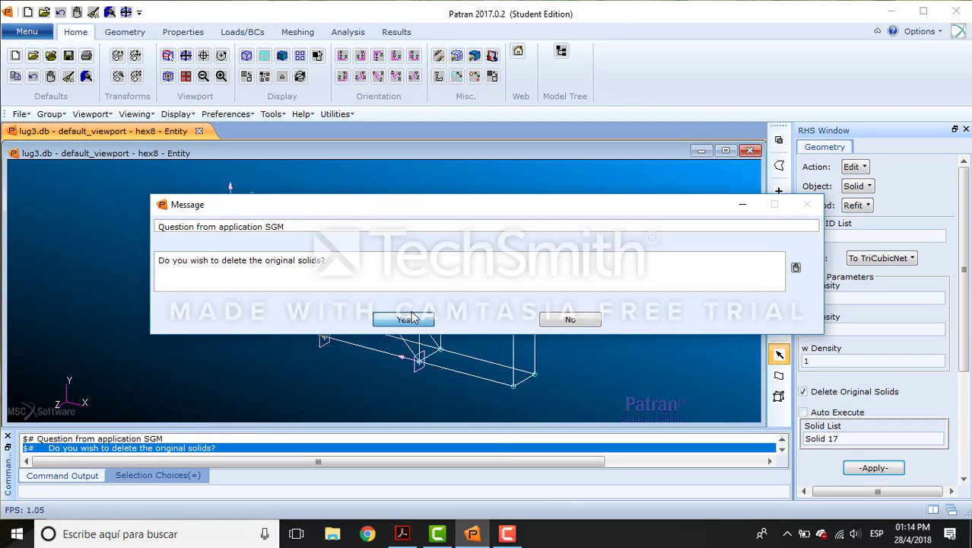
Refit the solid below the hole, Solid 18, to TriCubicNet and delete the original solid.
click(371, 292)
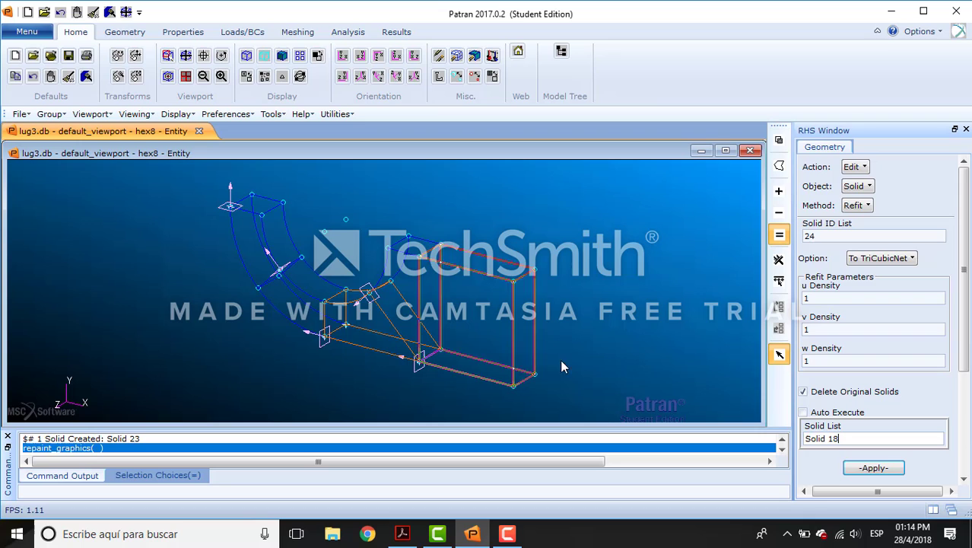
click(874, 468)
click(392, 319)
click(443, 334)
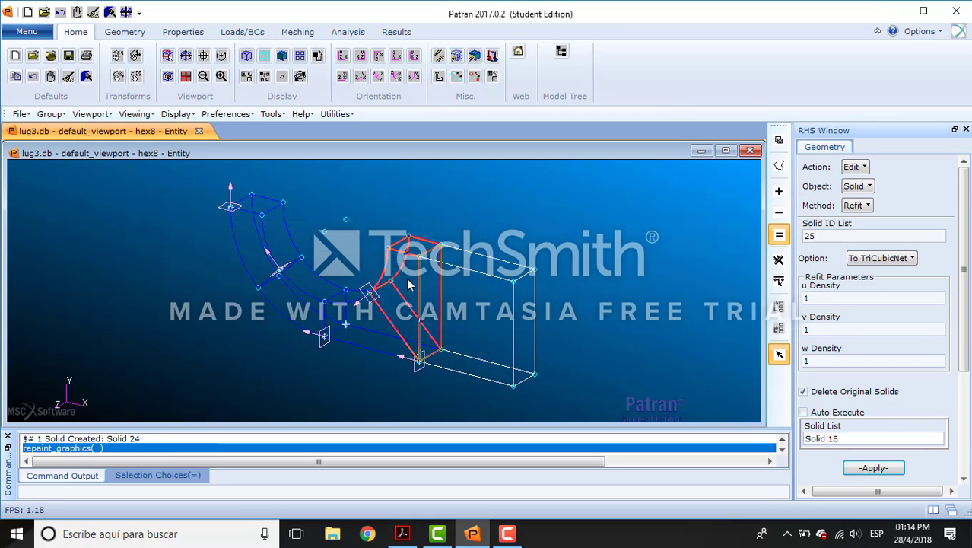
Refit the wedge solid right of the hole, Solid 20, to TriCubicNet, accepting a duplicate solid and deleting the original.
click(874, 468)
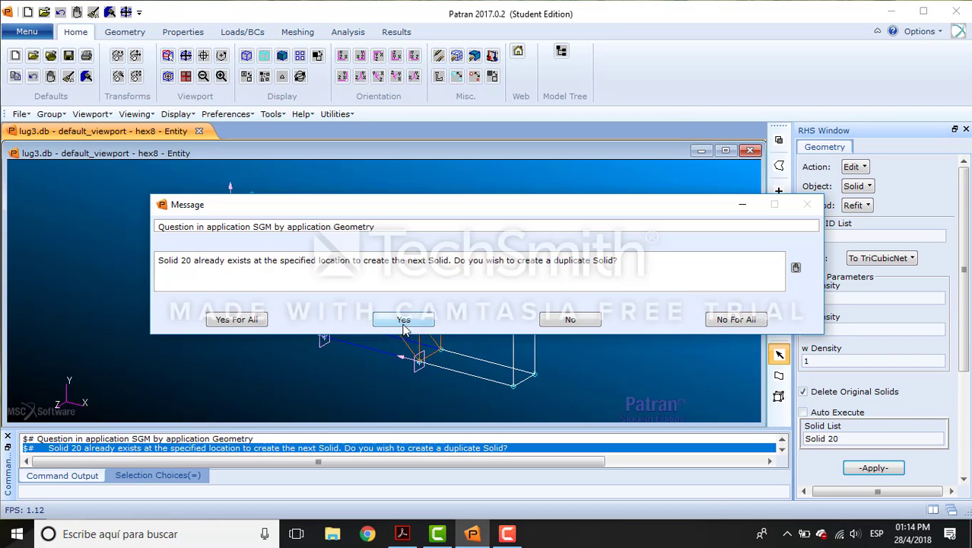
click(403, 320)
click(415, 320)
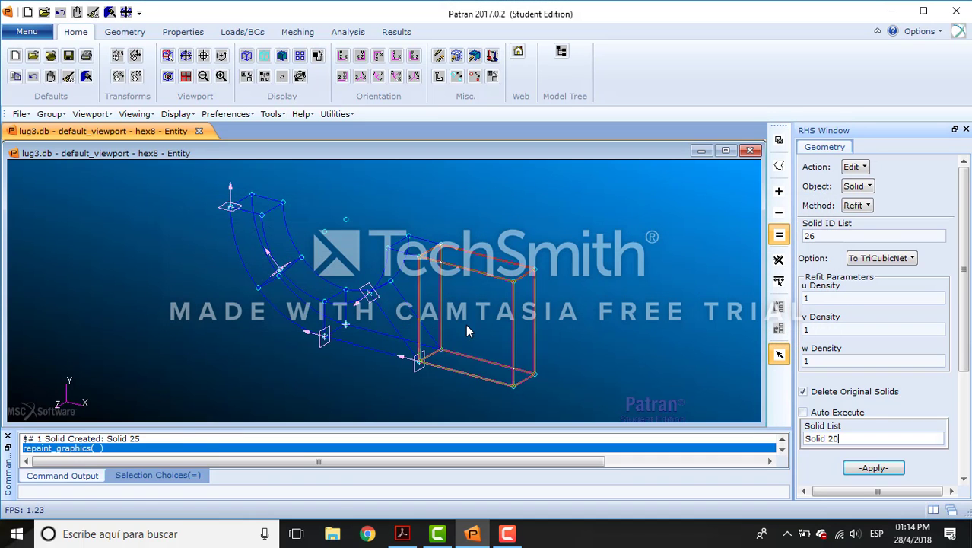
Refit the rectangular block solid, Solid 21, to TriCubicNet and delete the original solid.
click(450, 355)
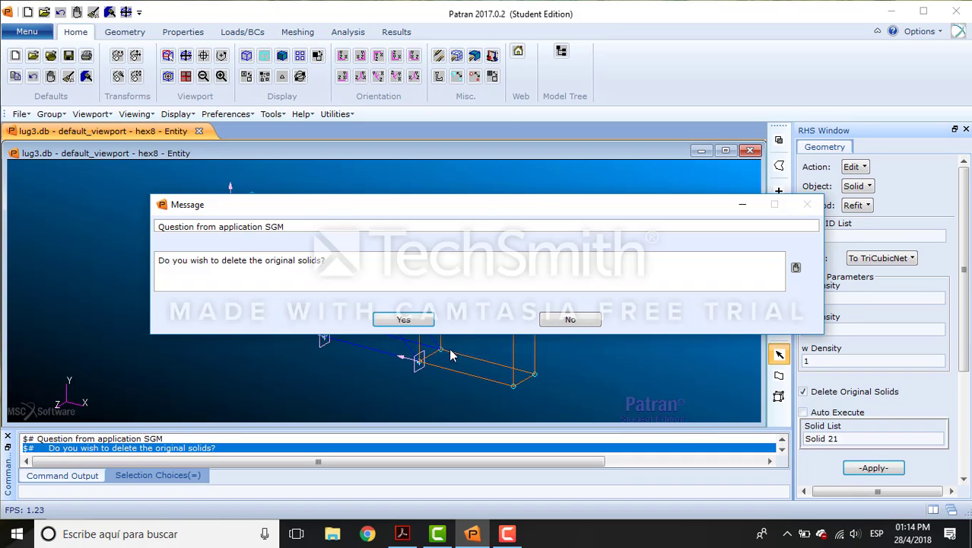
click(401, 322)
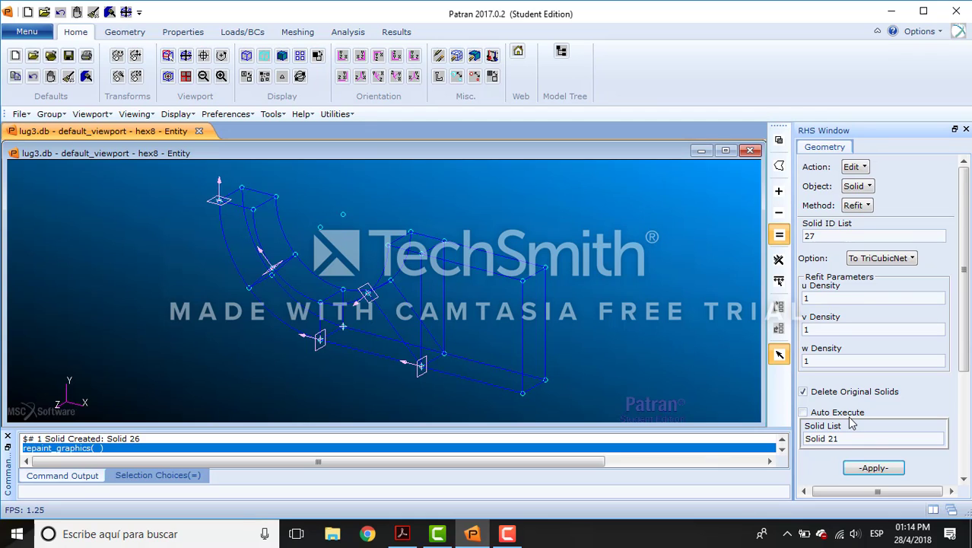
key(alt+Tab)
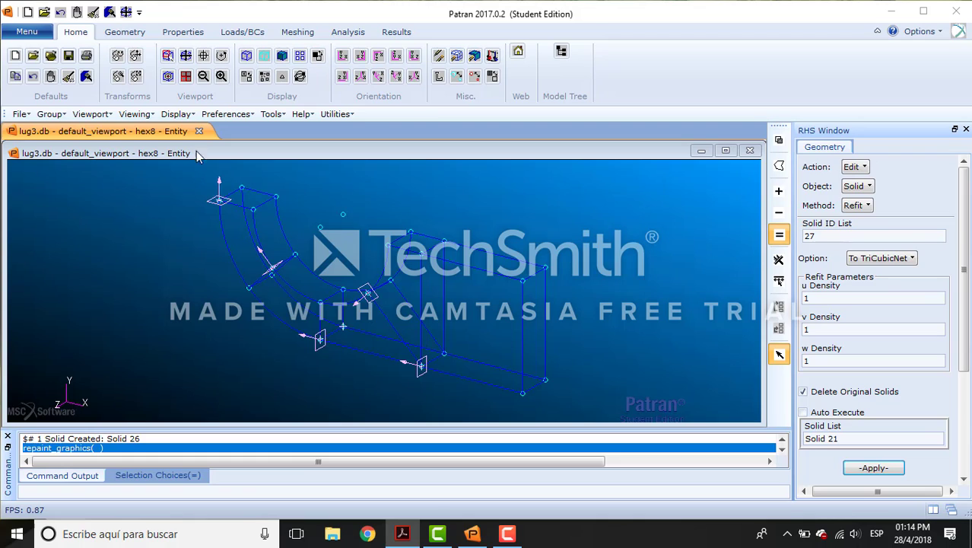
Set up a solid mirror transform with its mirror plane defined by three corner points on the lower half's upper face.
click(858, 185)
click(855, 166)
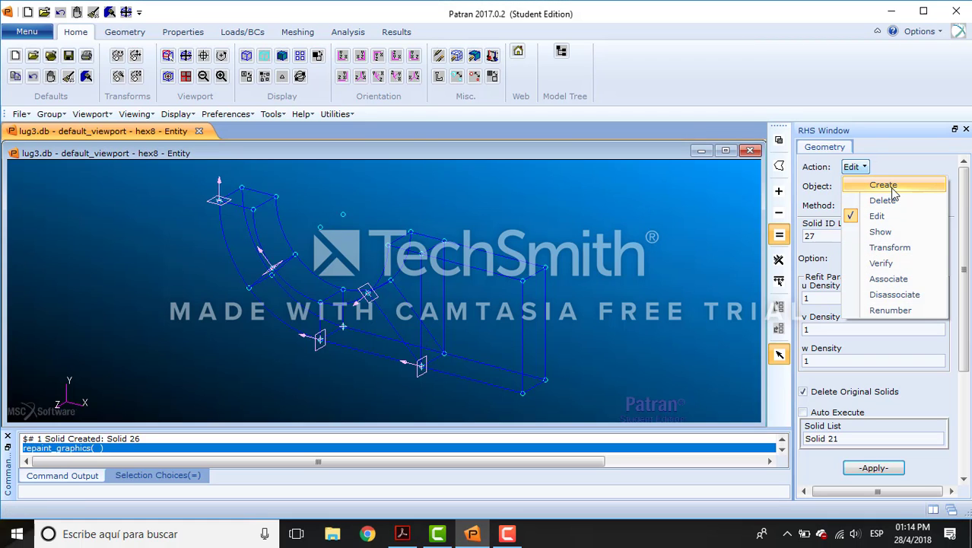
click(890, 248)
click(858, 187)
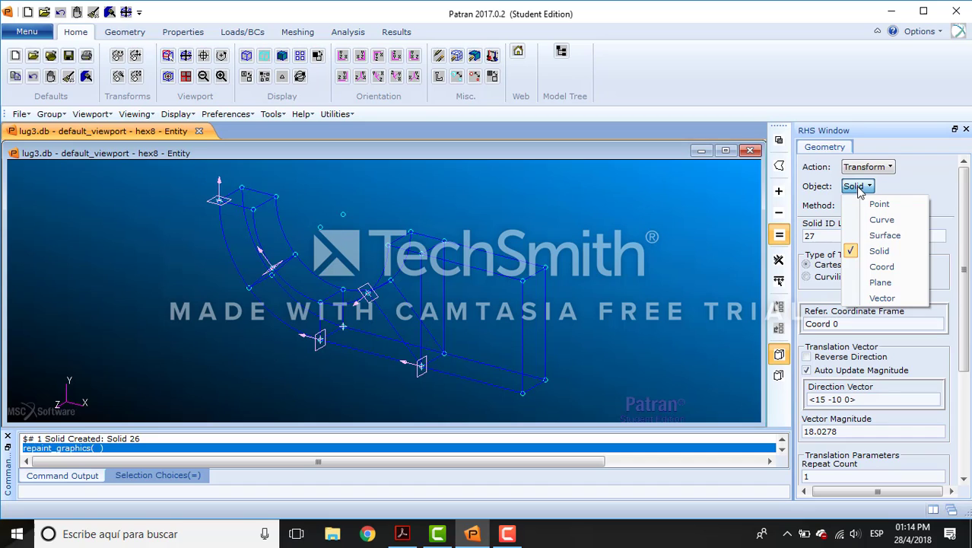
click(860, 205)
click(860, 205)
click(895, 270)
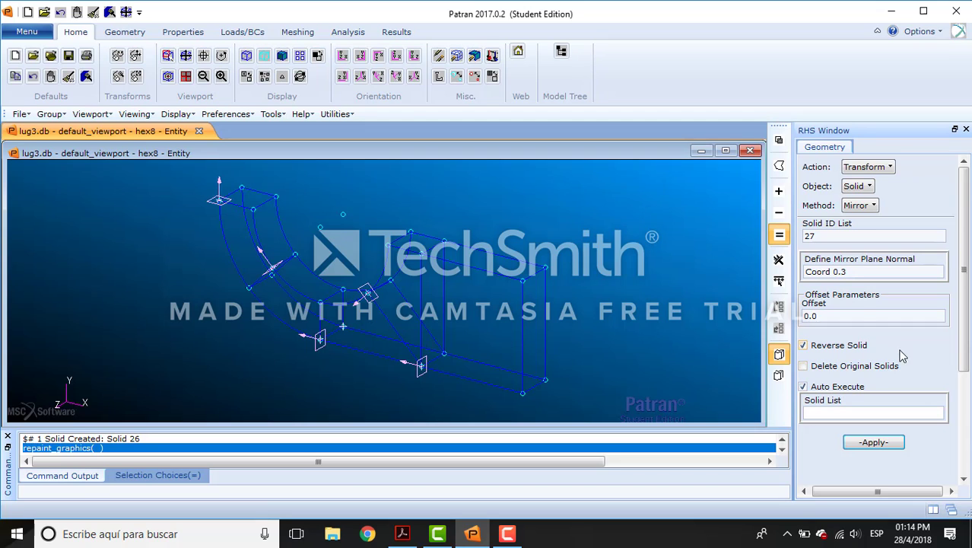
drag(863, 272, 805, 272)
key(BackSpace)
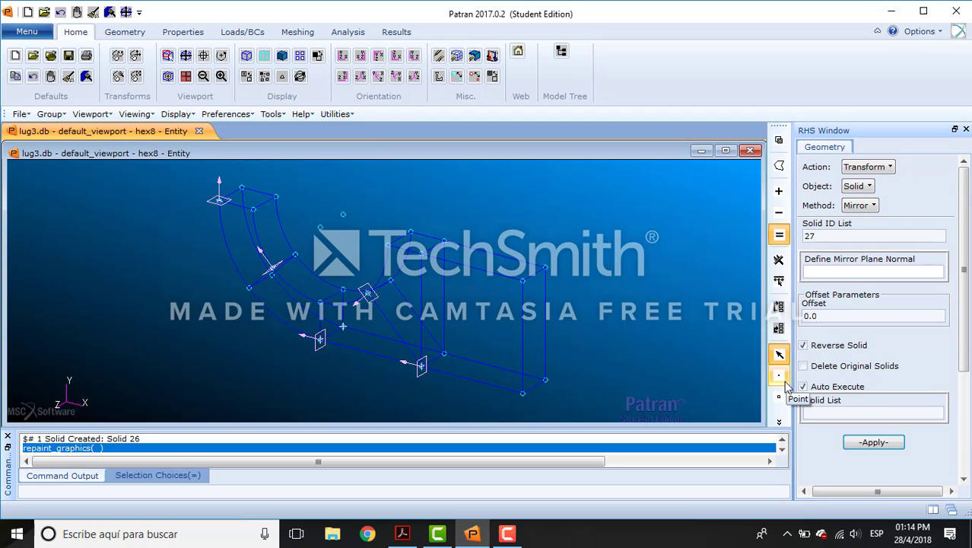
click(423, 261)
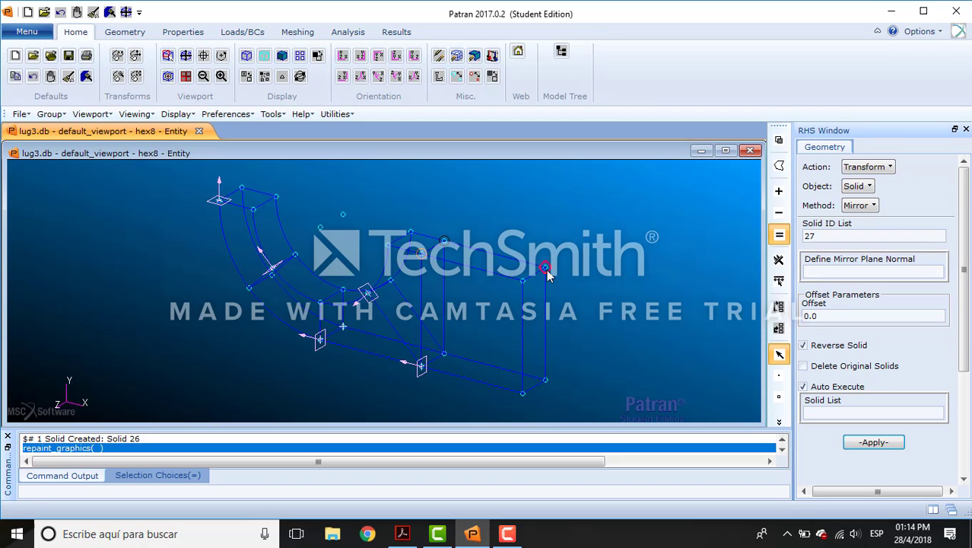
click(547, 269)
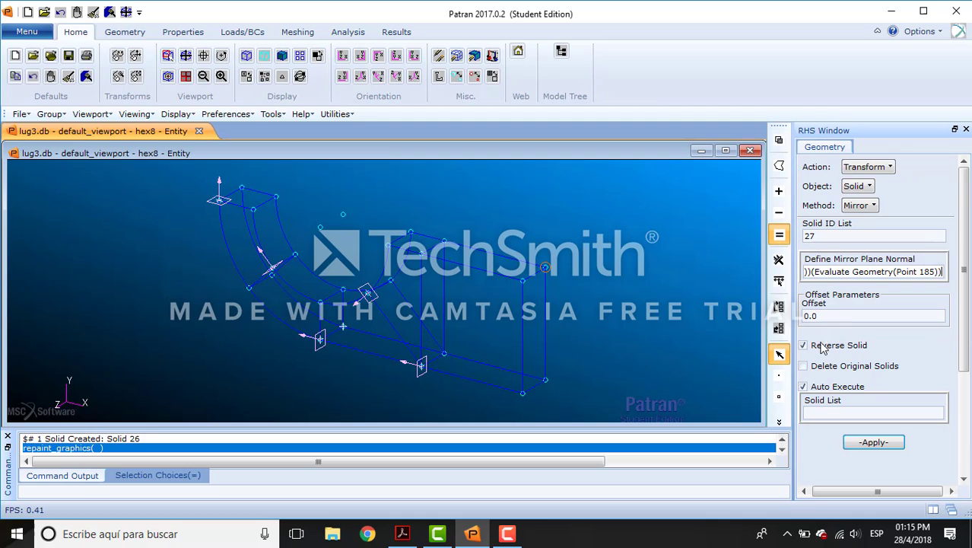
Mirror Solids 22:26 about the defined plane with Auto Execute off, keeping the originals.
click(803, 386)
click(827, 407)
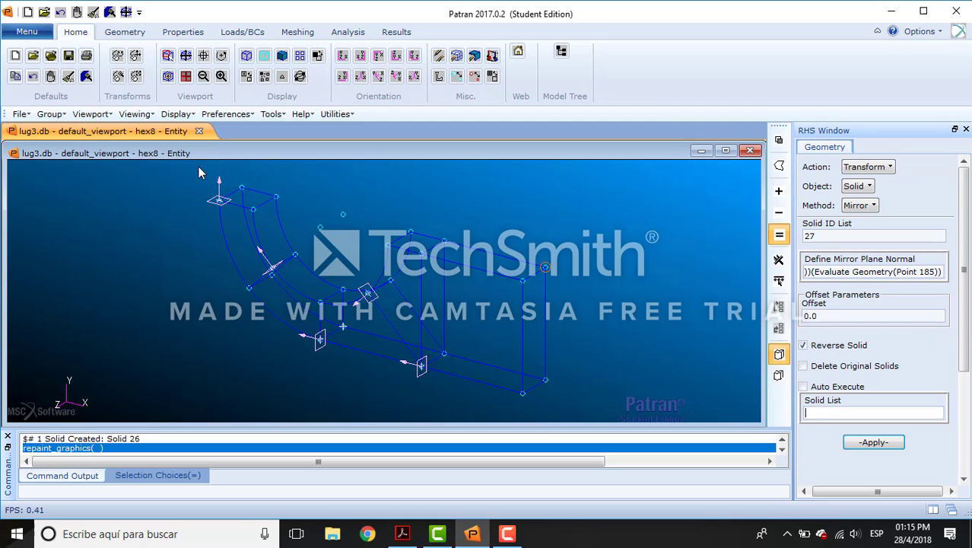
drag(198, 166, 627, 404)
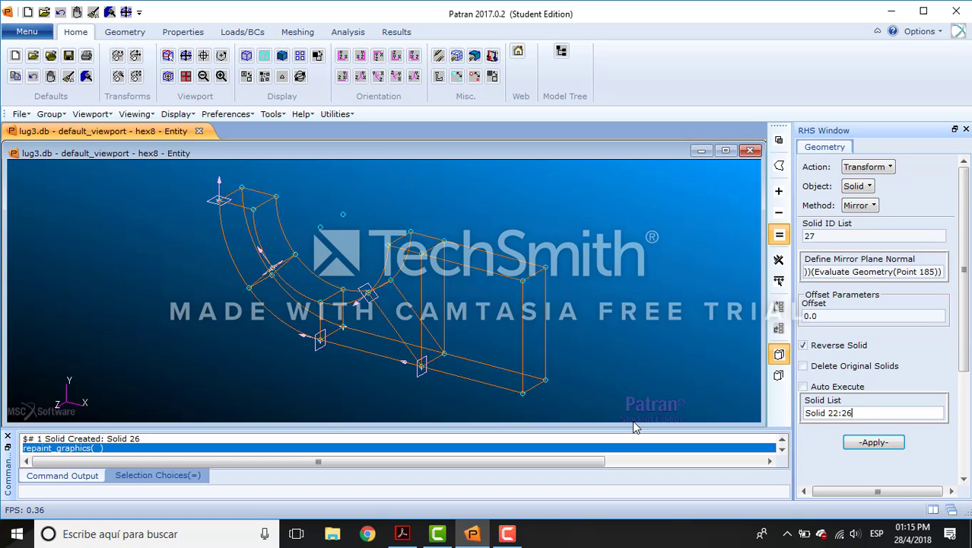
click(872, 443)
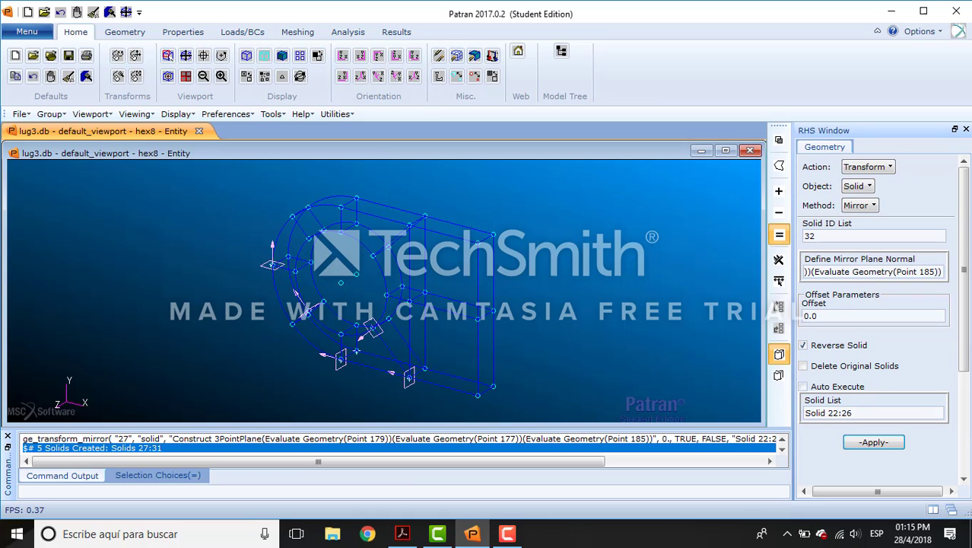
Create a new group named hex20 and make it current.
key(alt+Tab)
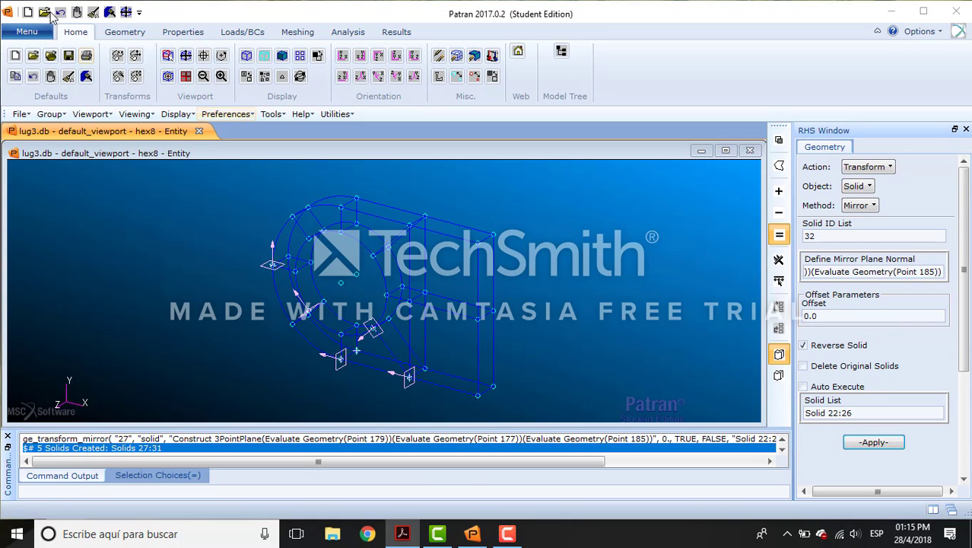
click(50, 114)
click(72, 128)
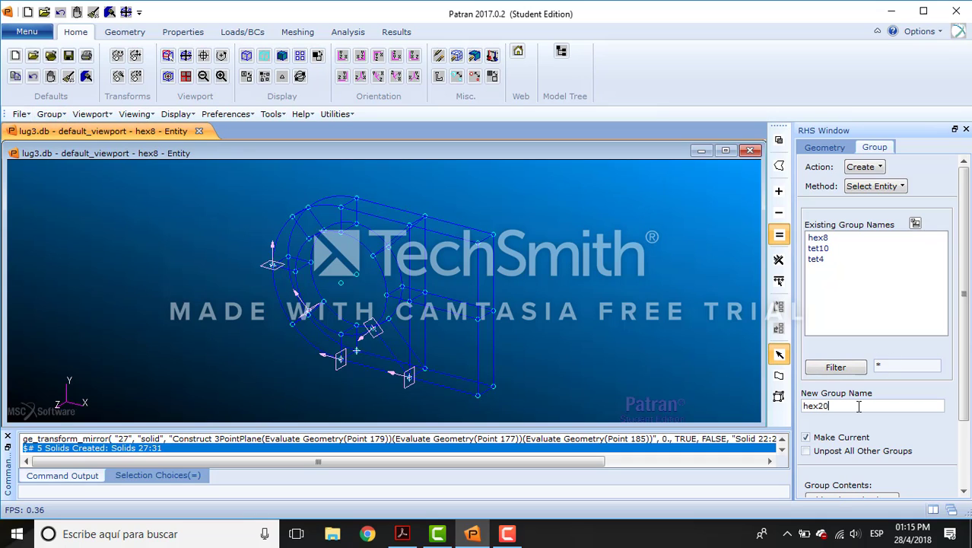
scroll(960, 342, down, 3)
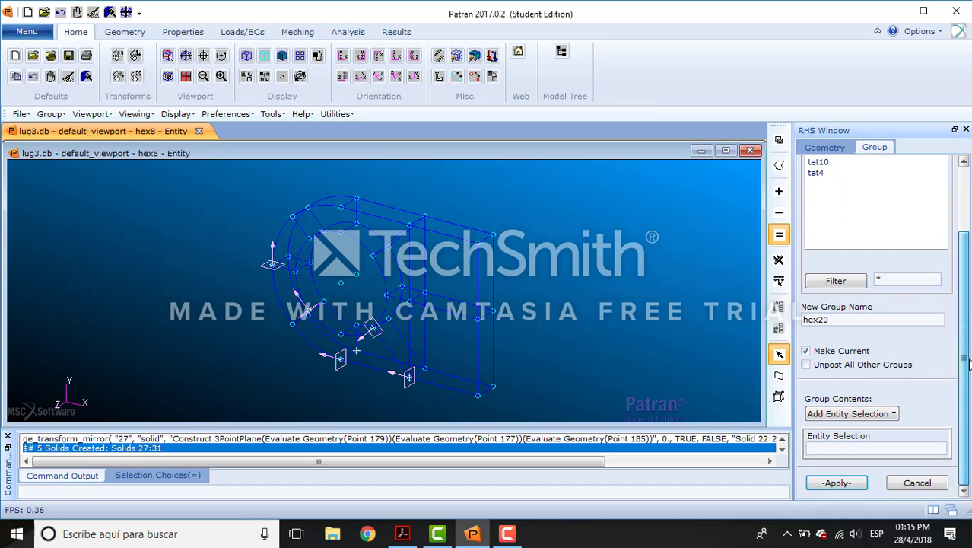
click(833, 484)
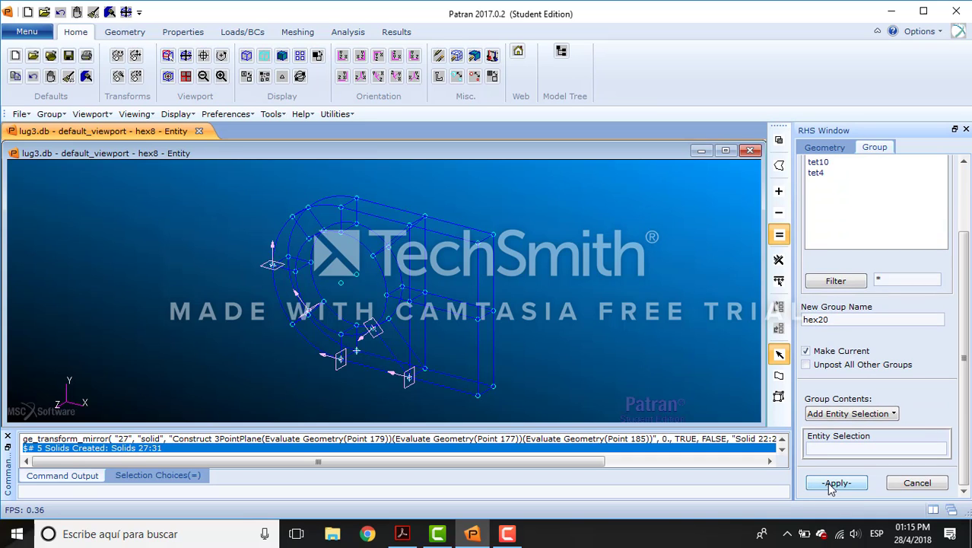
click(917, 482)
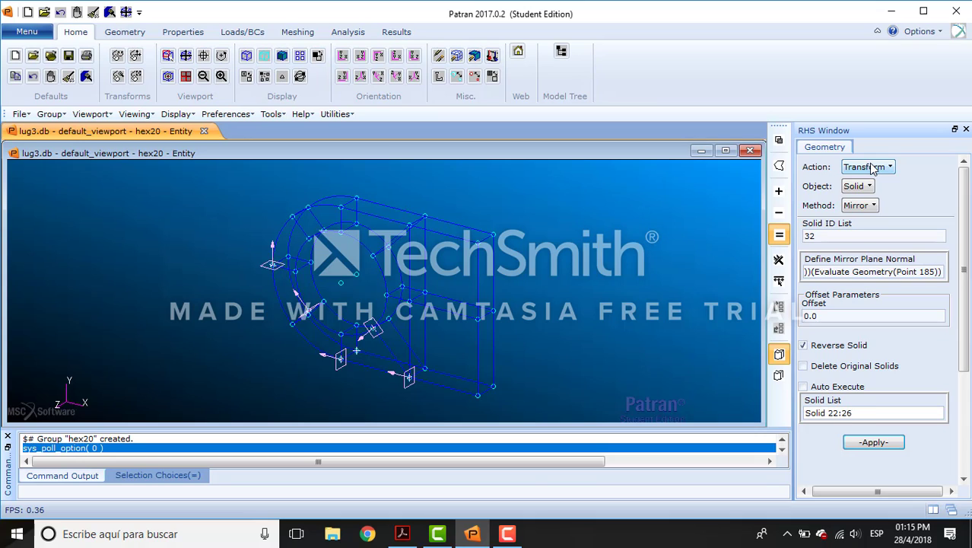
Translate Solids 22:31 by the vector <15 0 0> with a repeat count of 1, keeping the original solids.
click(866, 206)
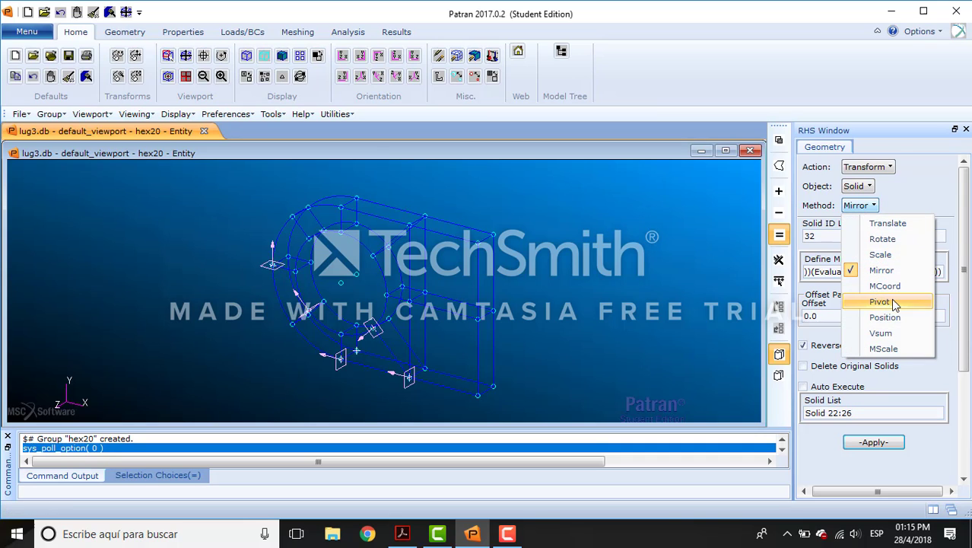
click(888, 223)
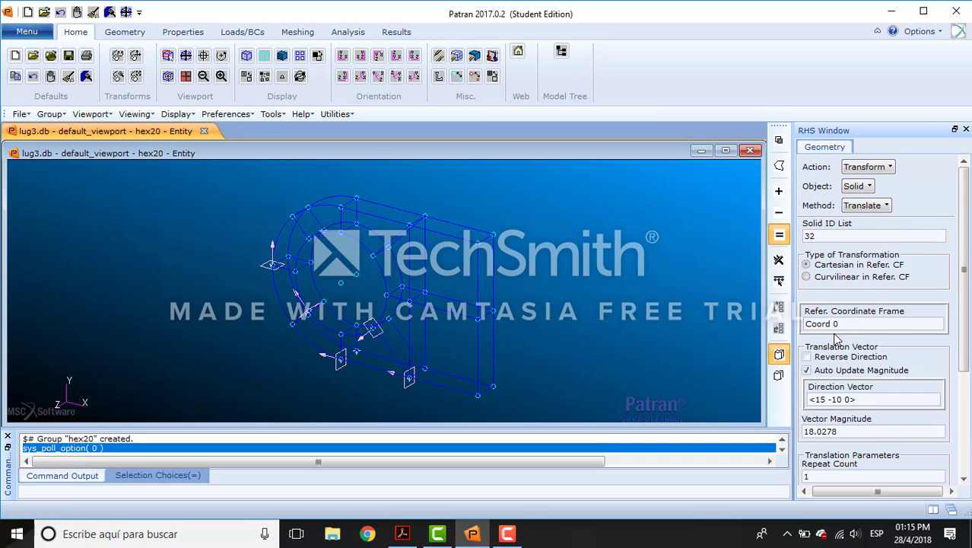
click(825, 399)
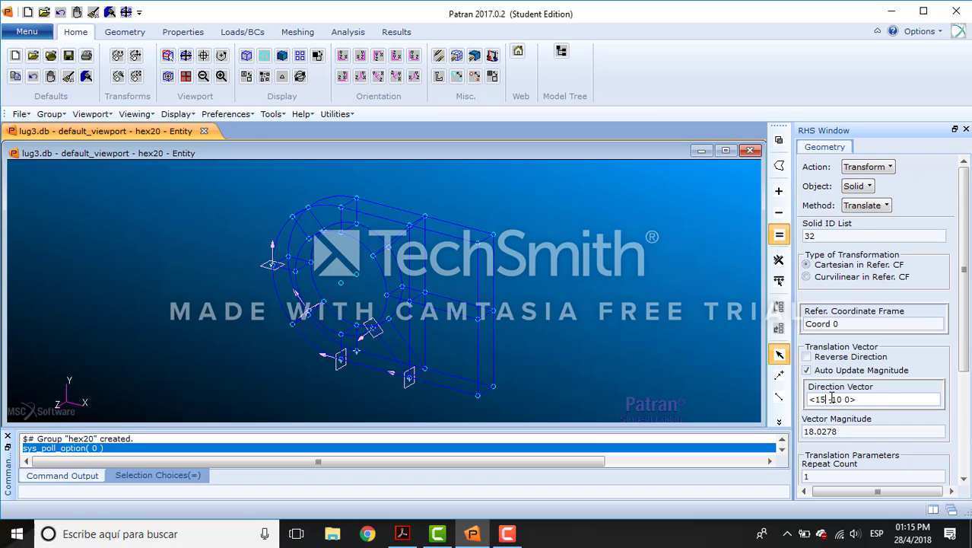
key(BackSpace)
key(BackSpace)
text(0)
scroll(956, 294, down, 3)
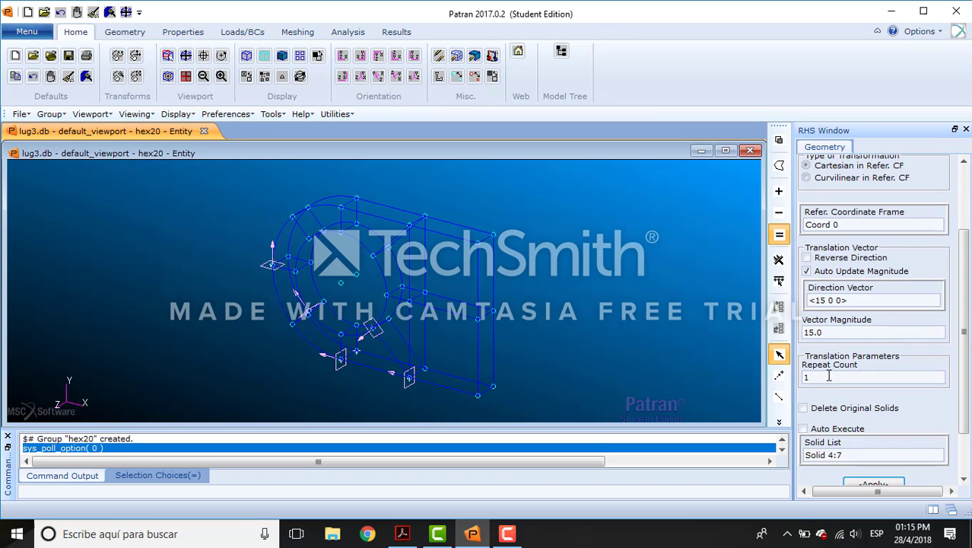
click(837, 454)
key(Delete)
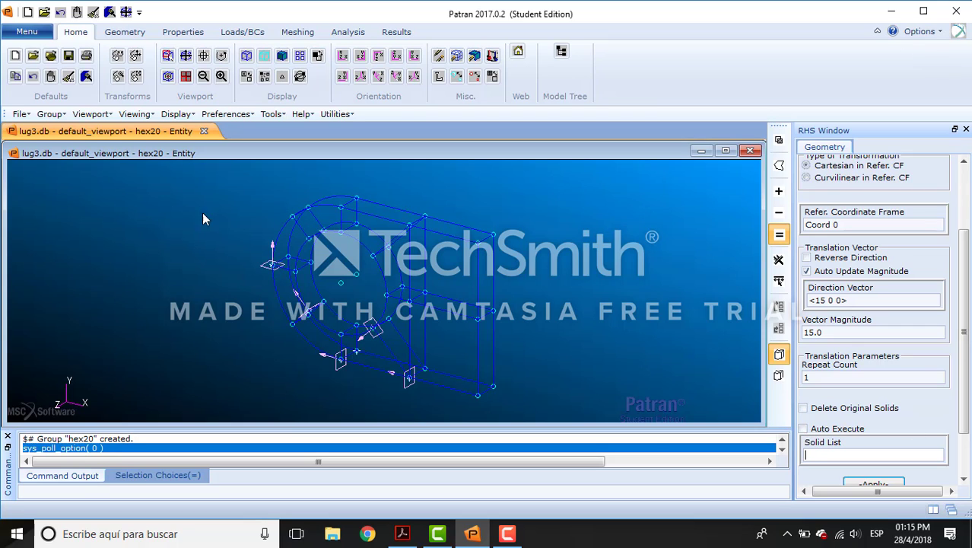
drag(240, 178, 600, 421)
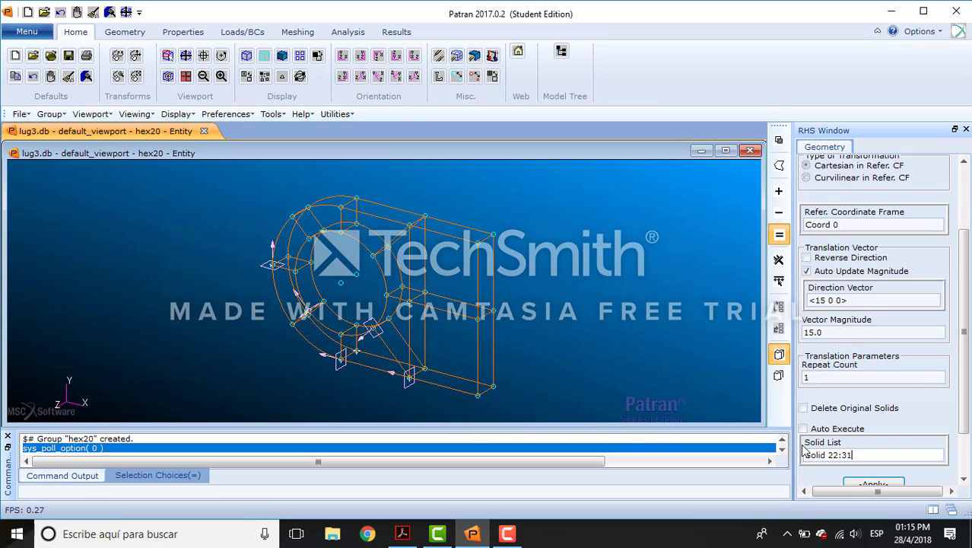
scroll(906, 396, down, 2)
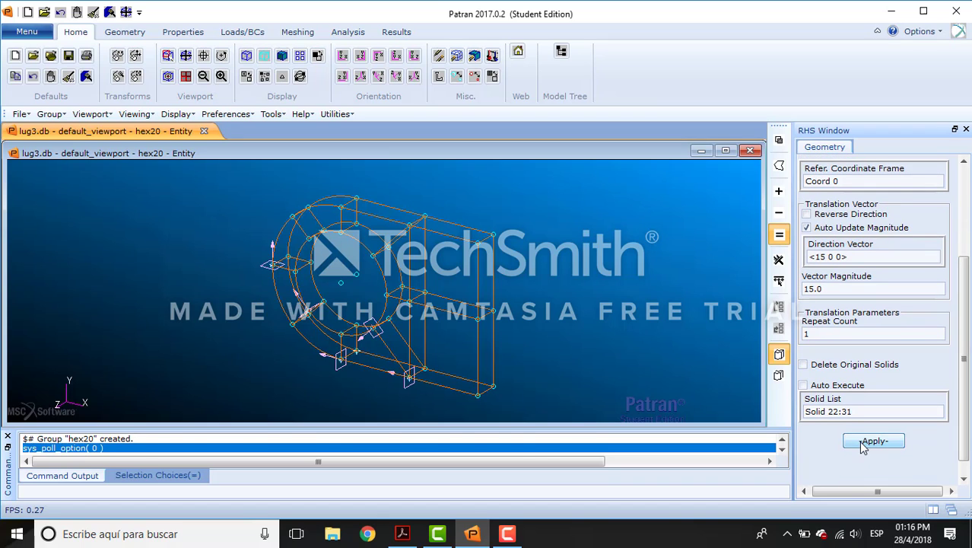
click(867, 442)
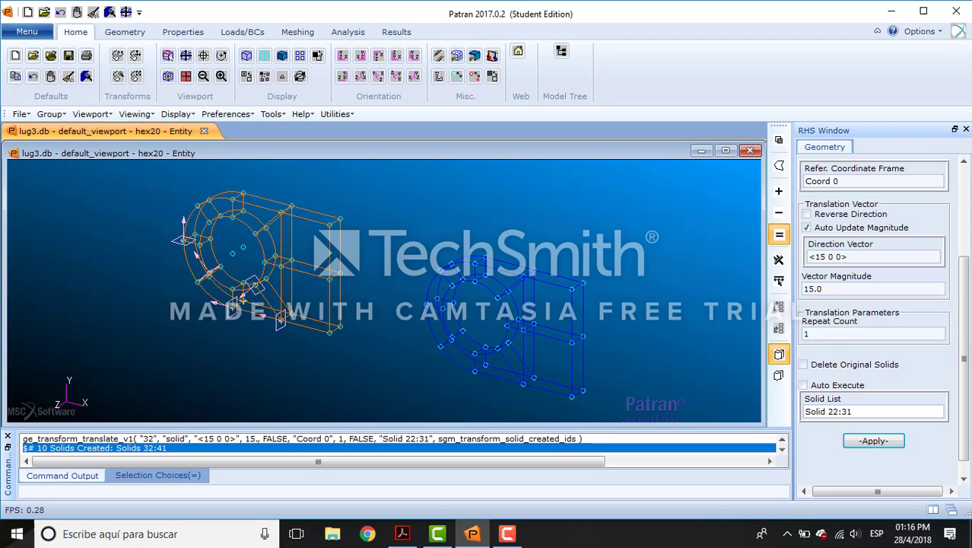
Delete construction Plane 1 below the original lug's hole and Plane 5 on its lower edge.
key(alt+Tab)
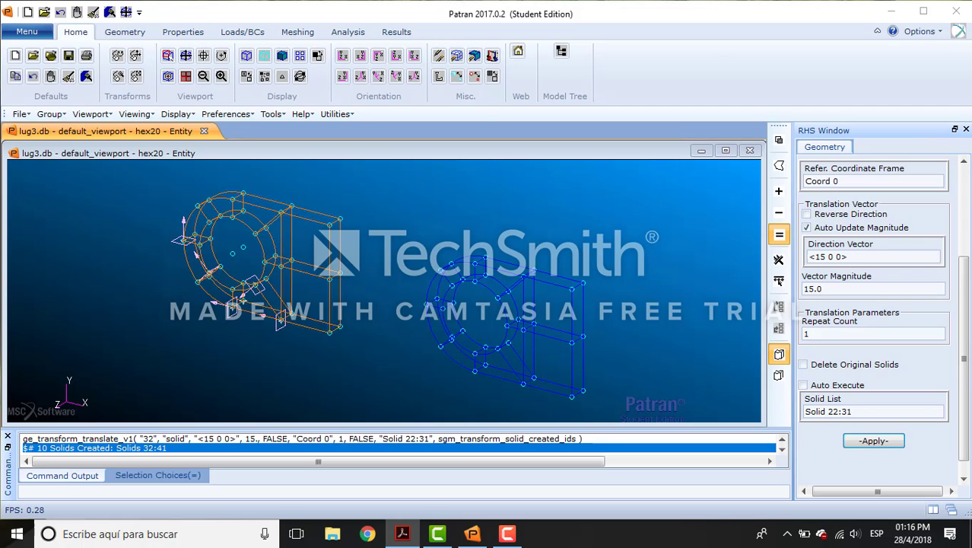
drag(961, 290, 957, 199)
click(868, 166)
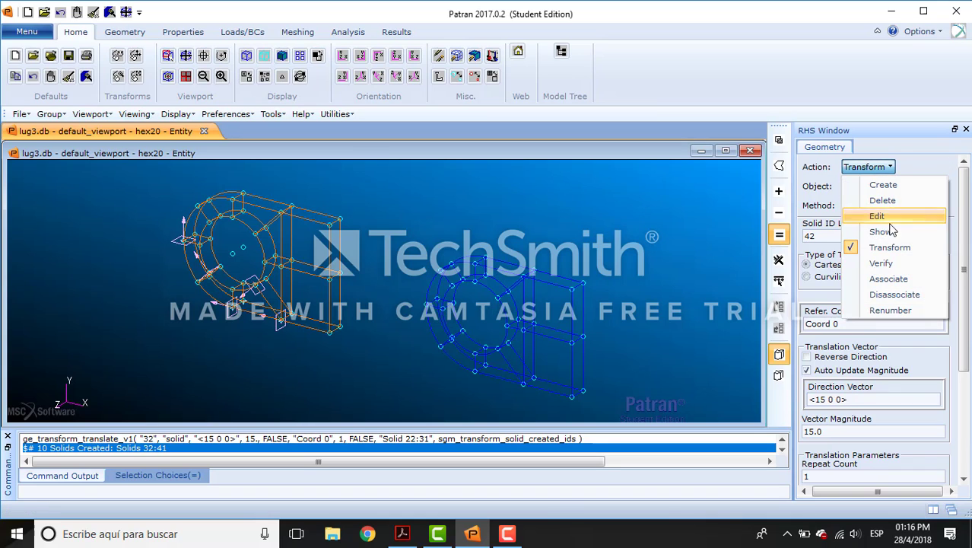
click(883, 200)
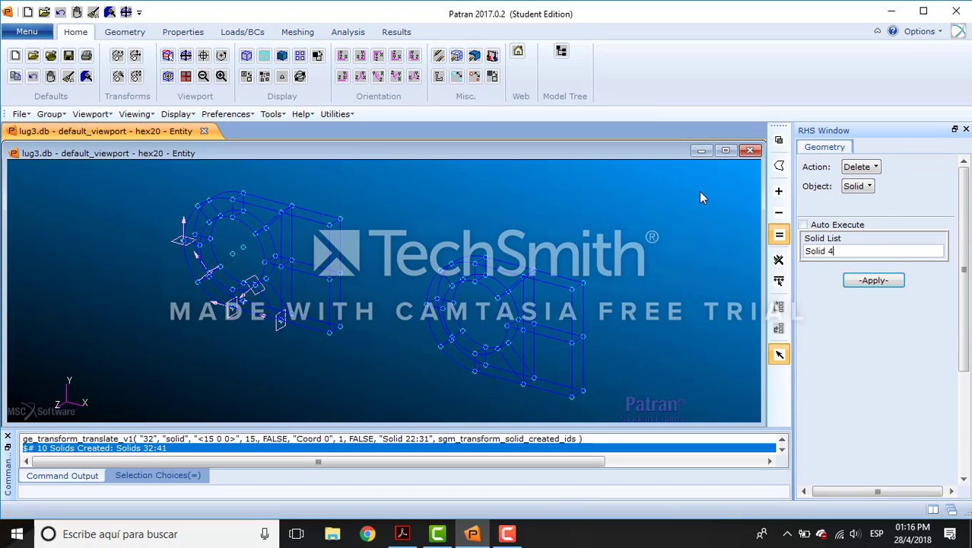
click(858, 186)
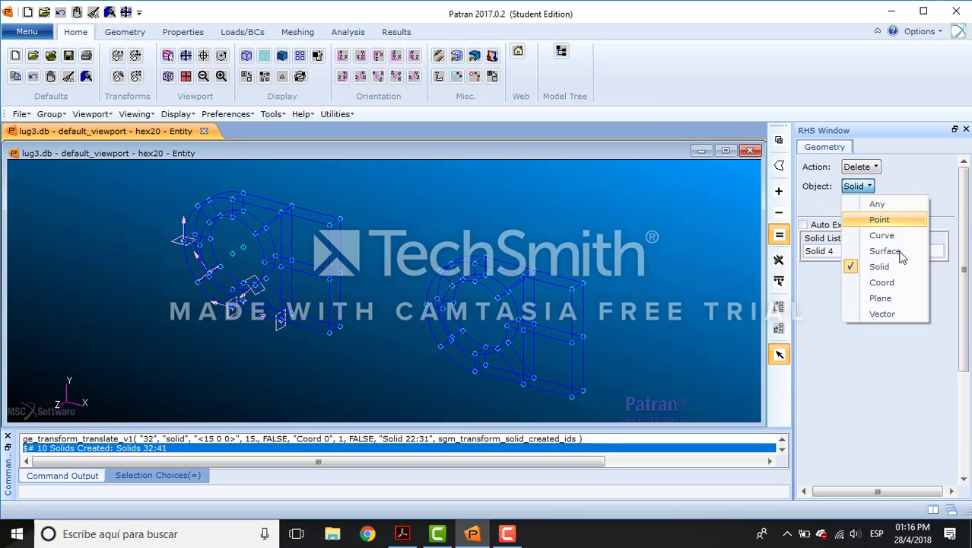
click(882, 297)
click(237, 304)
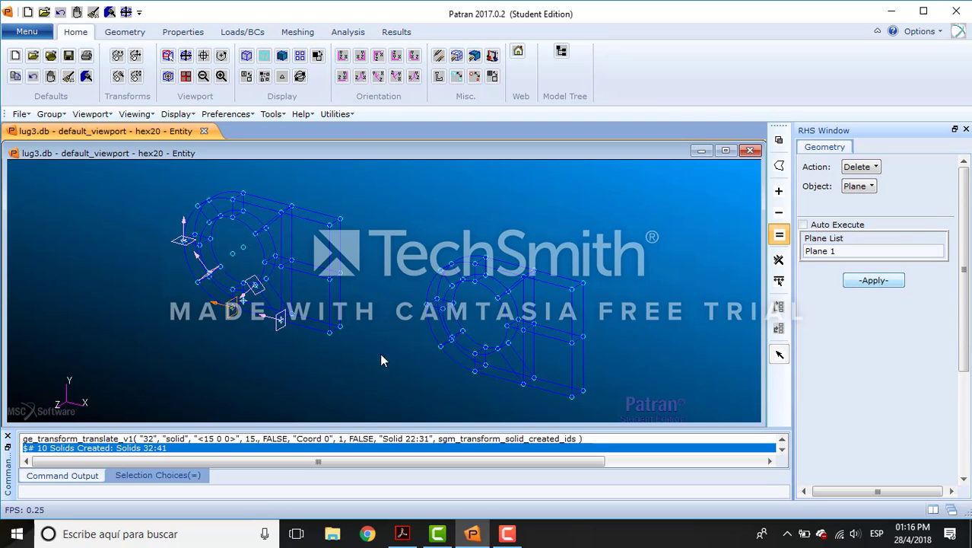
key(Return)
click(279, 322)
click(875, 281)
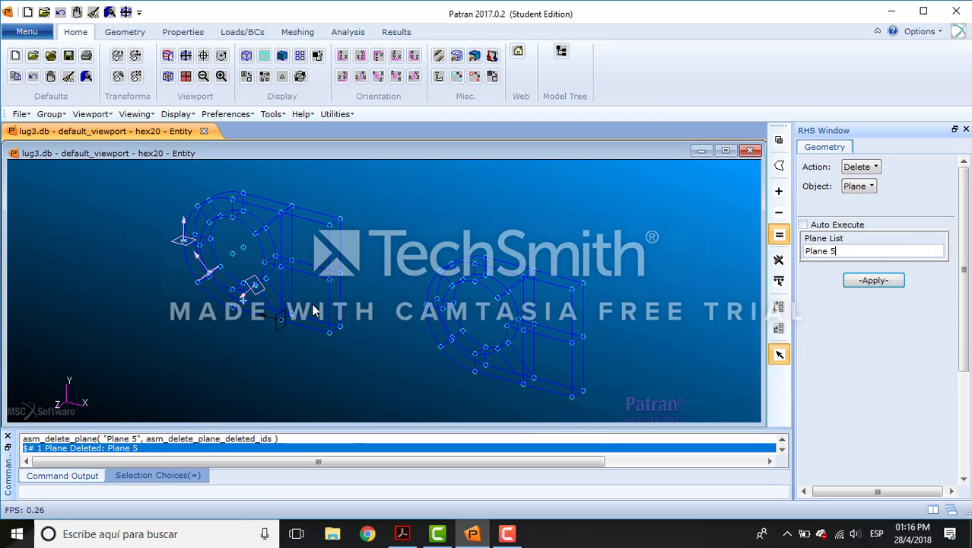
Delete the remaining construction planes around the original lug, Planes 4, 2 and 3.
click(251, 283)
click(874, 281)
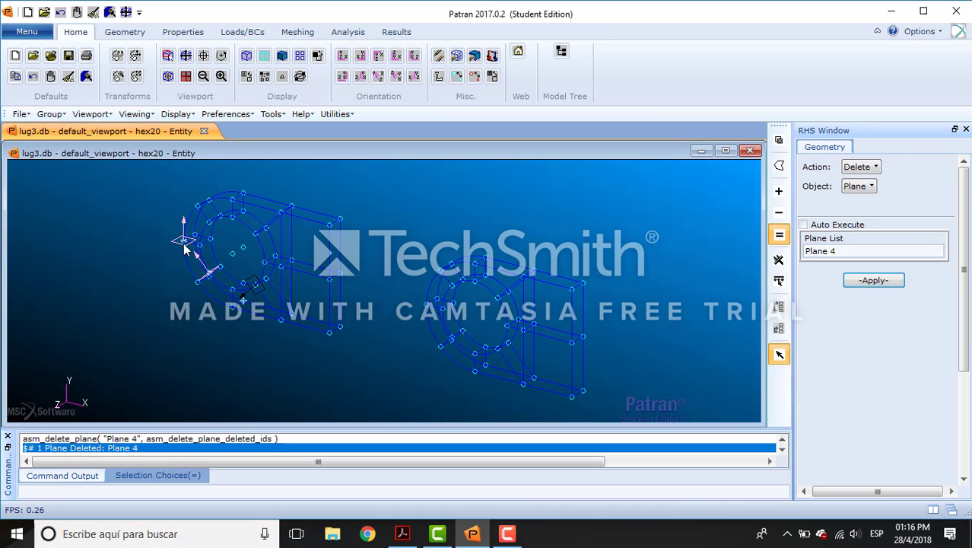
click(184, 250)
click(873, 280)
click(208, 271)
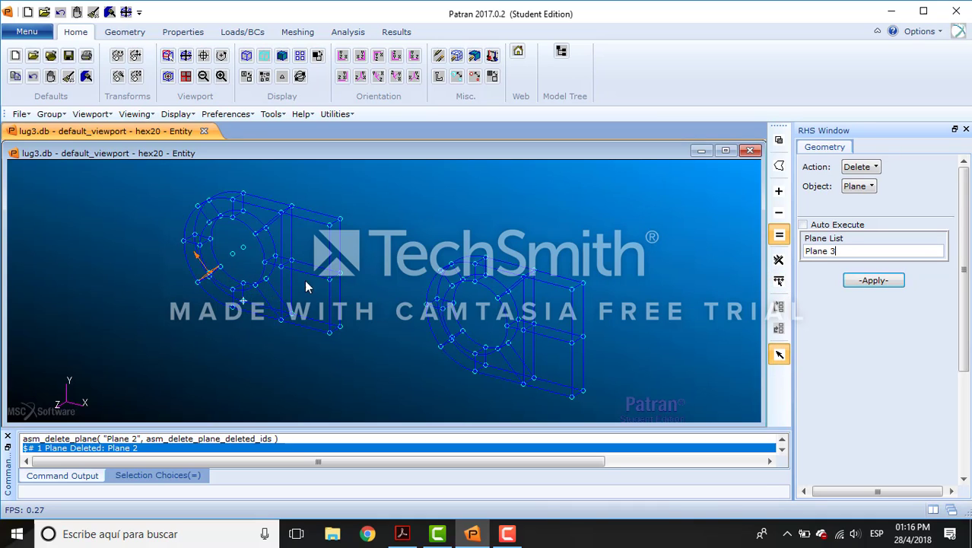
click(871, 282)
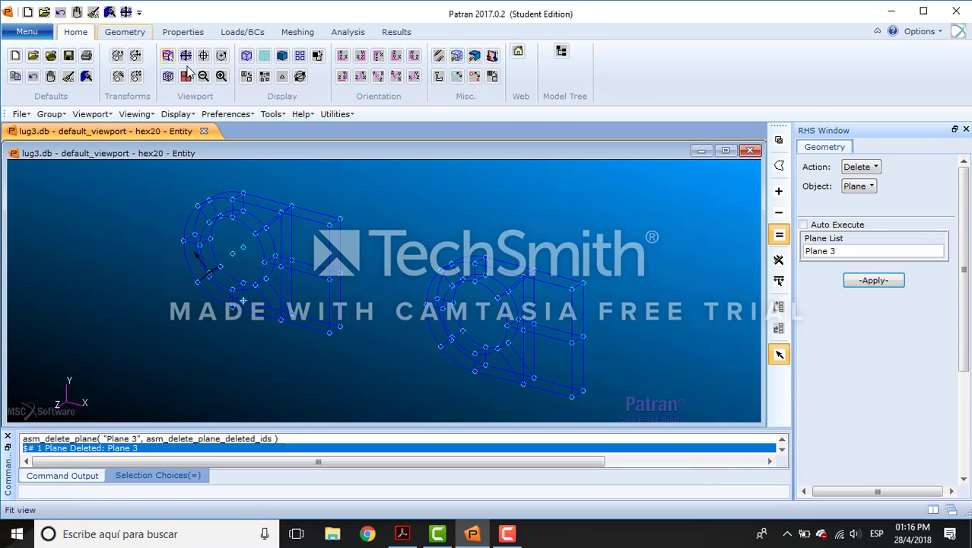
Post all four groups, hex20, hex8, tet10 and tet4, in the viewport and fit the view.
click(50, 114)
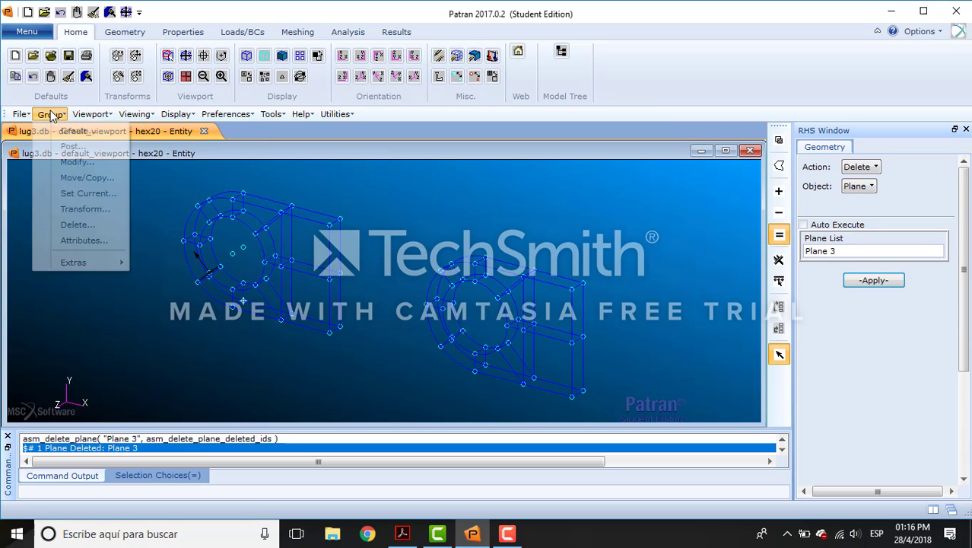
click(82, 145)
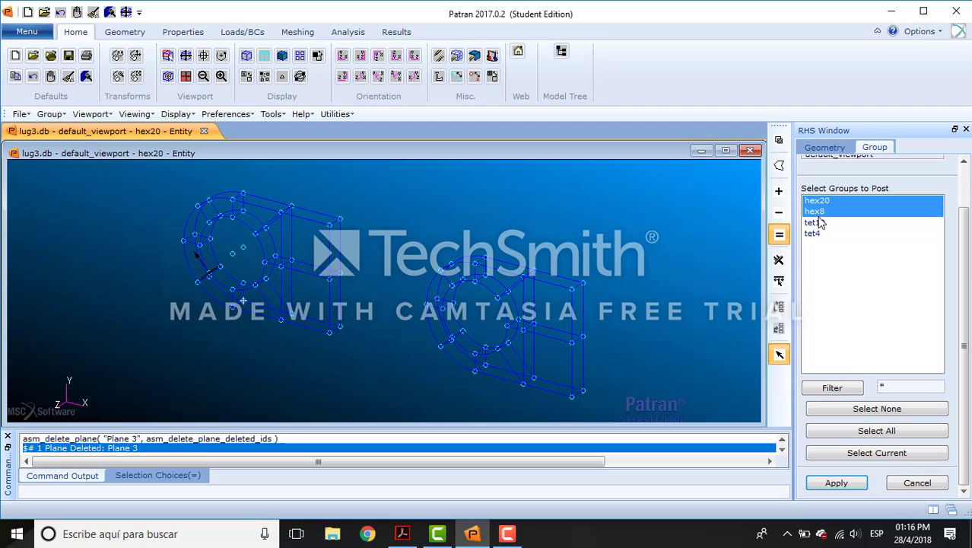
click(895, 433)
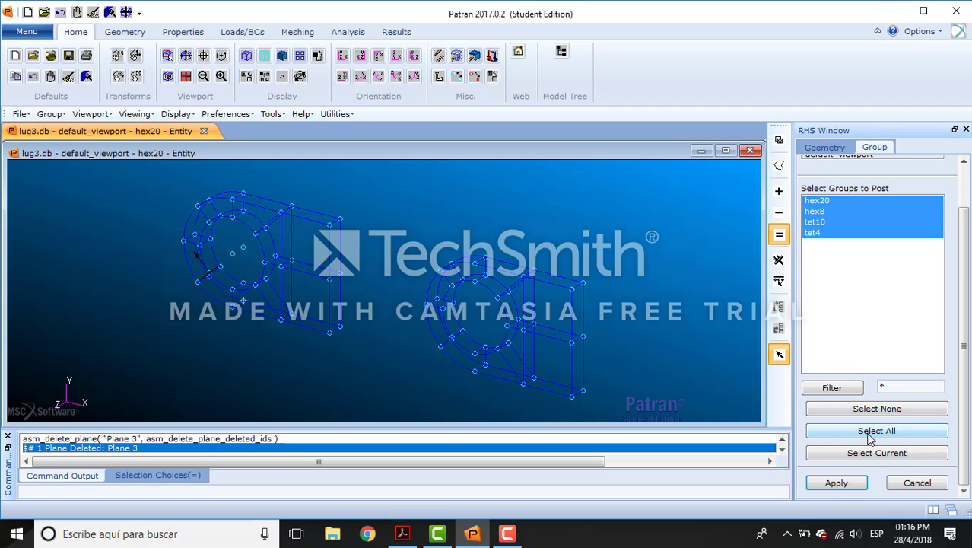
click(859, 487)
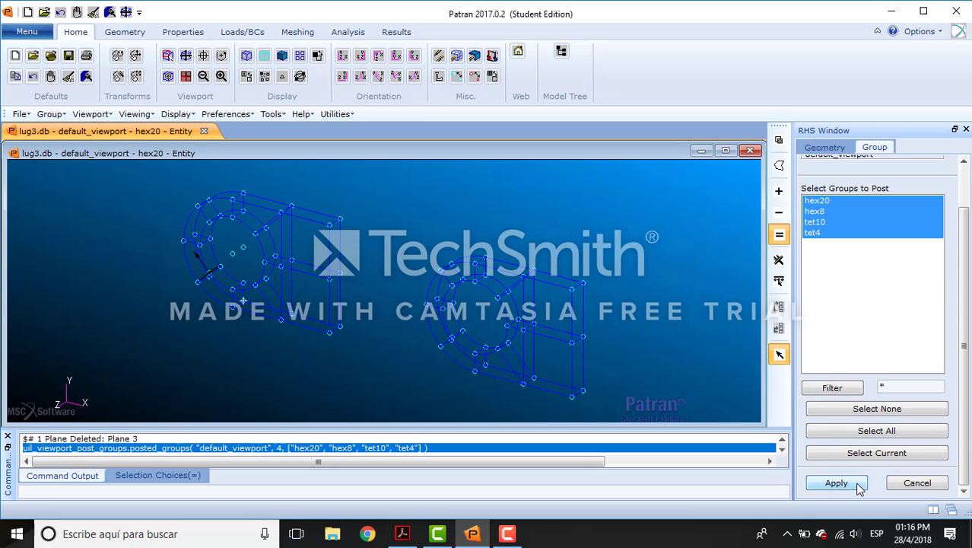
click(920, 483)
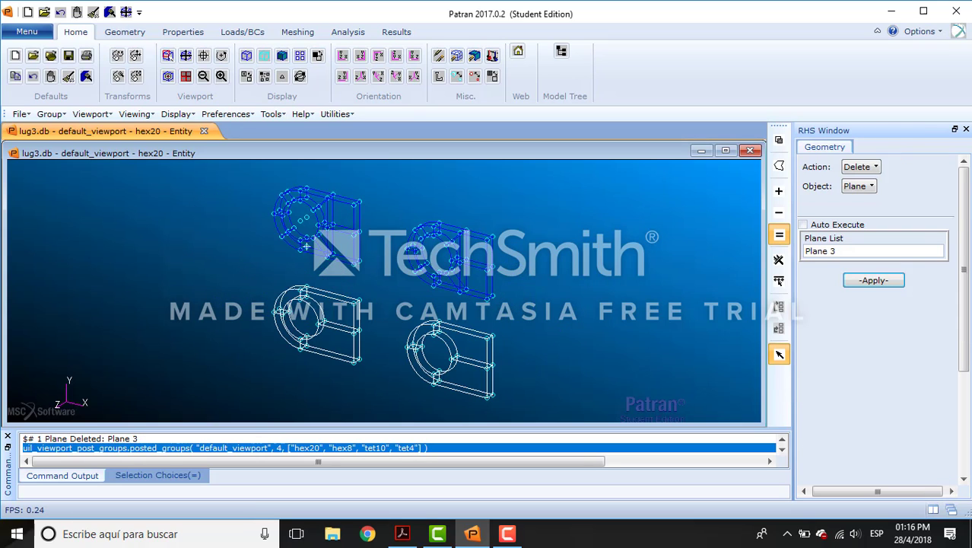
click(185, 58)
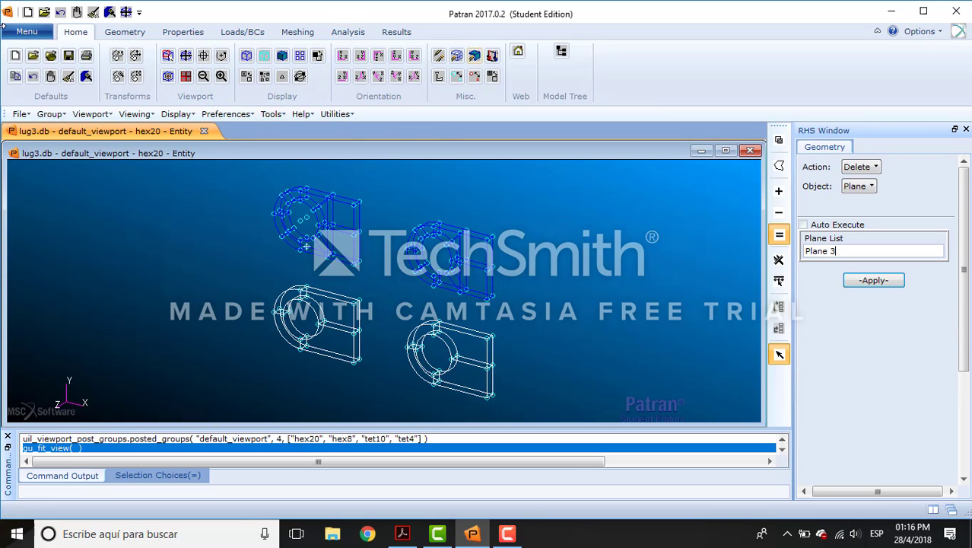
Reduce the displayed geometry point size to 3.
click(183, 117)
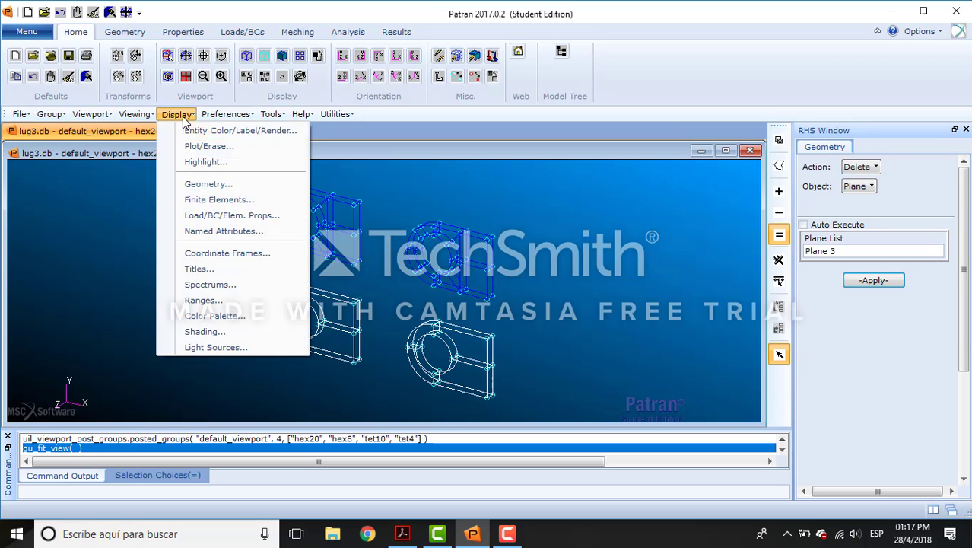
click(220, 186)
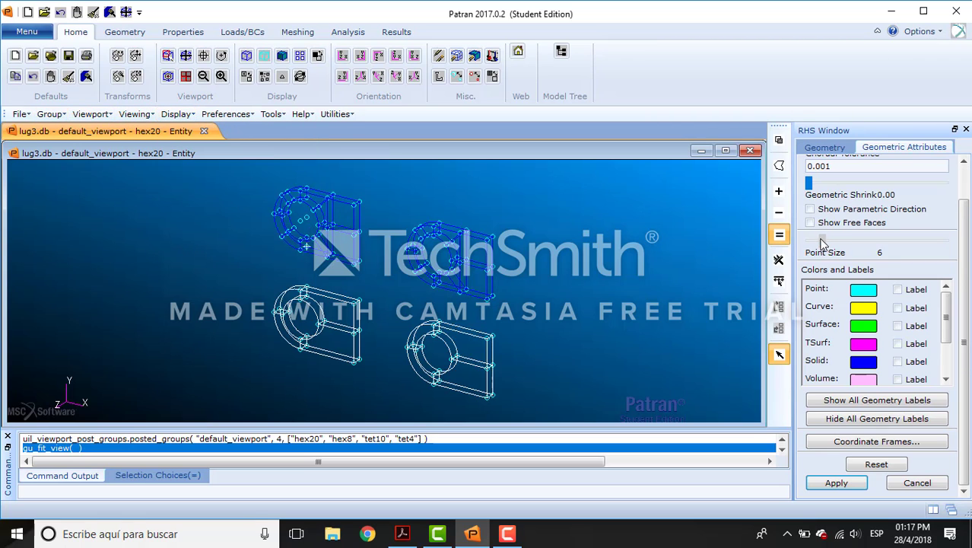
drag(822, 242, 813, 240)
click(852, 485)
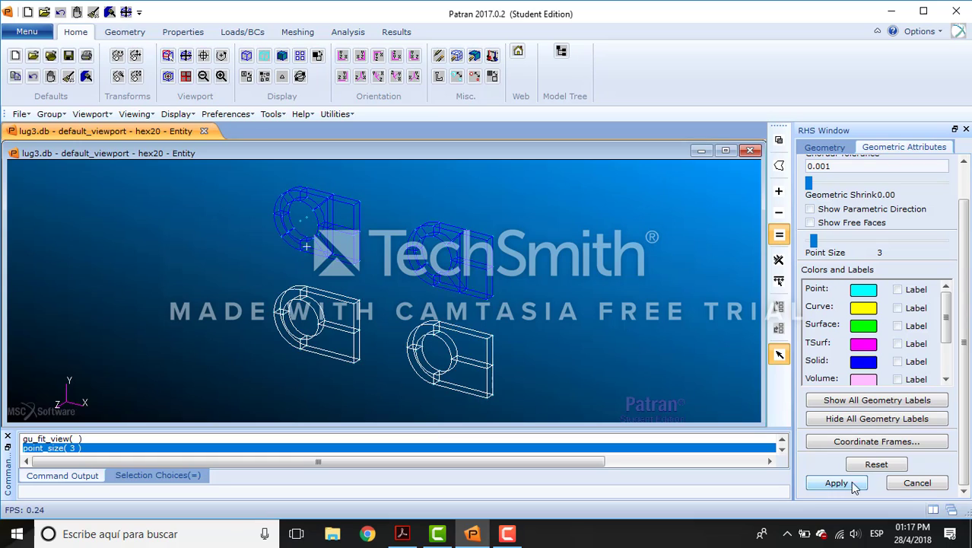
click(933, 488)
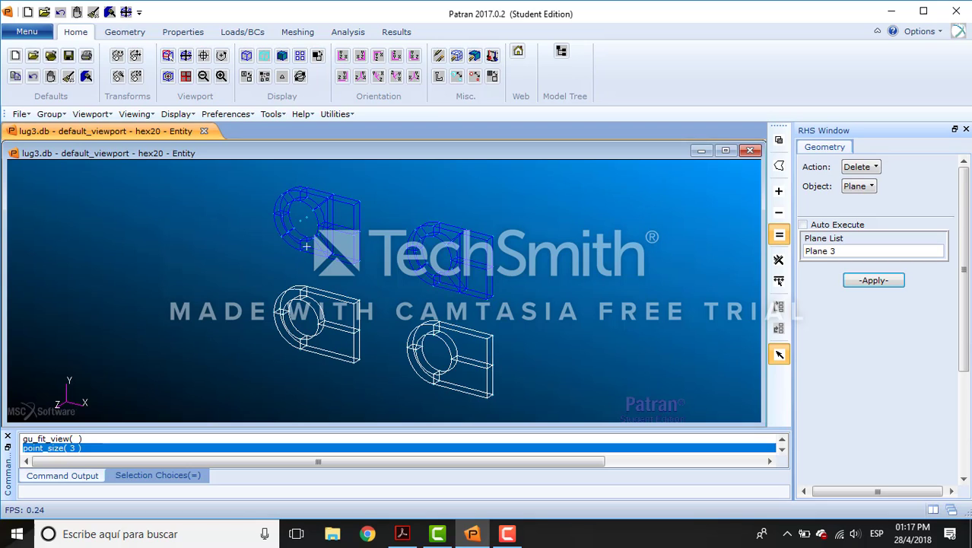
Set up the creation of a cylindrical coordinate frame with the 3Point method, referenced to Coord 0.
key(alt+Tab)
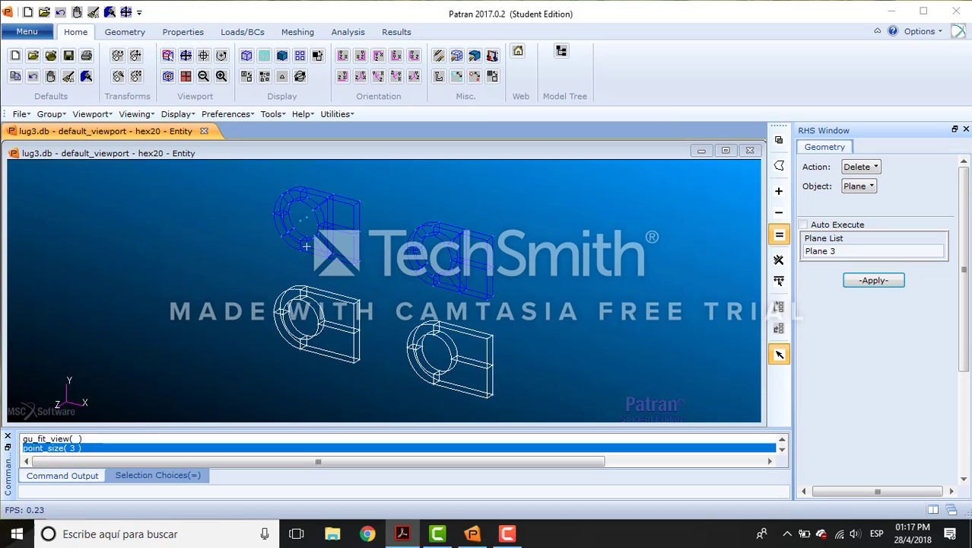
click(875, 166)
click(883, 186)
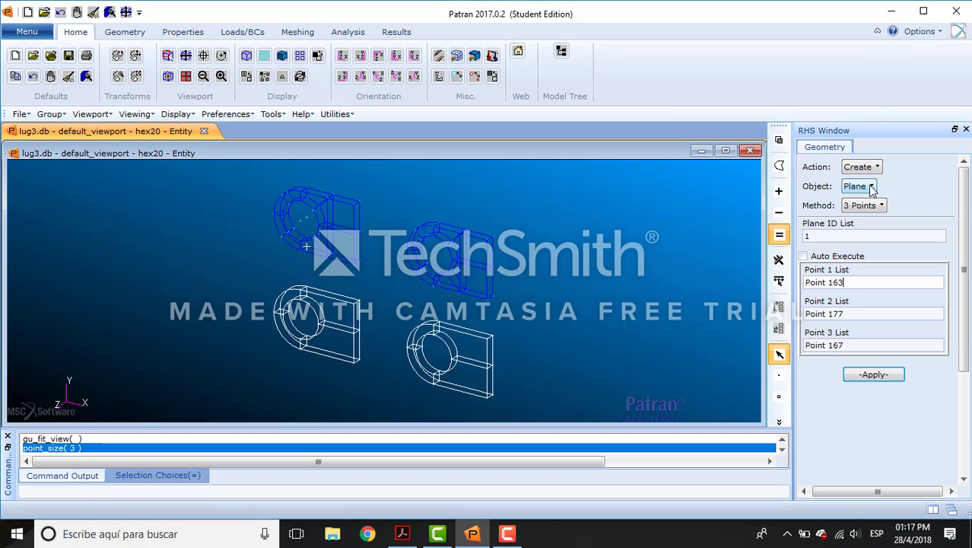
click(873, 187)
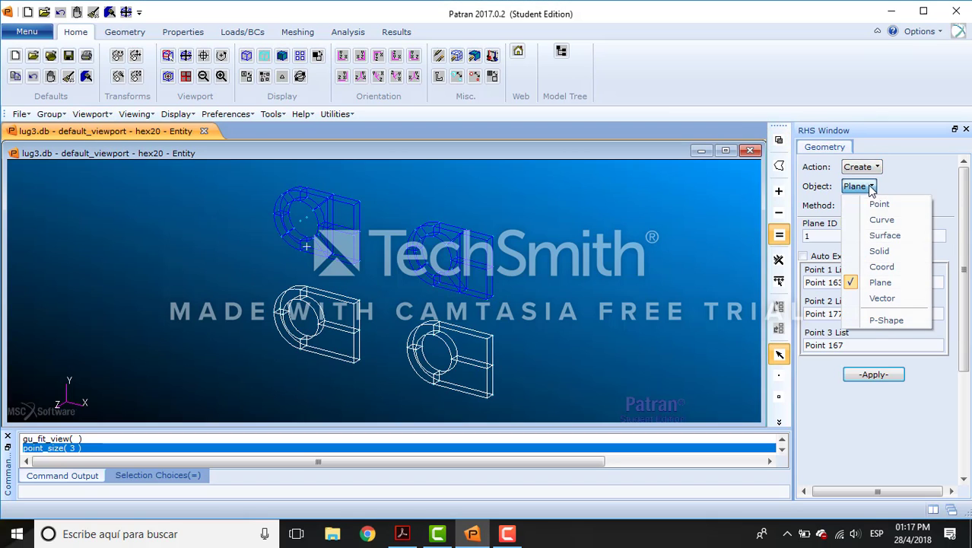
click(885, 267)
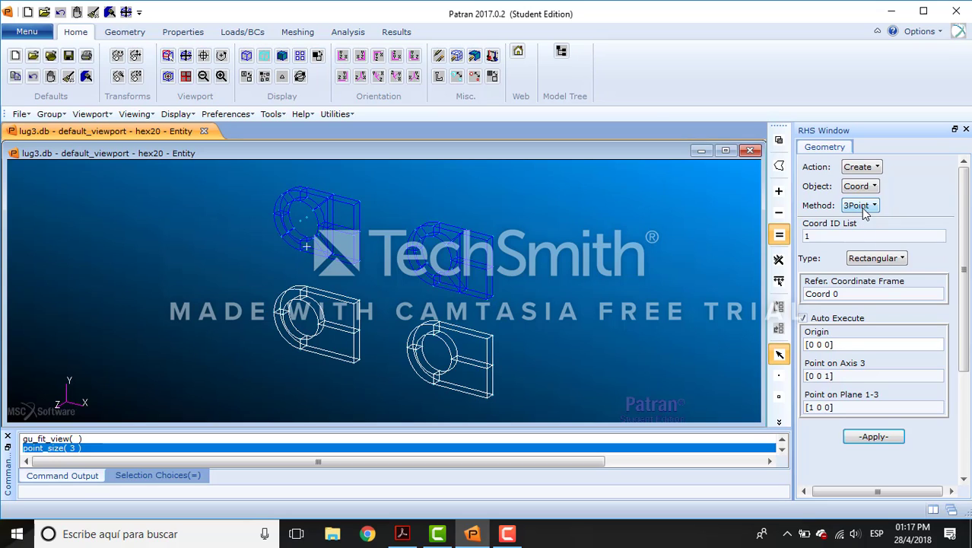
click(873, 258)
click(894, 293)
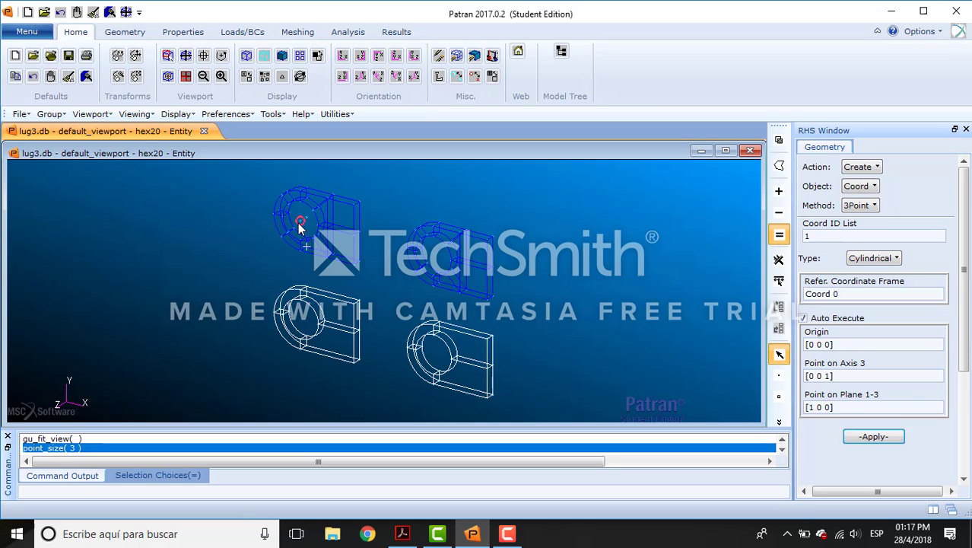
Clear the default origin, axis 3 and plane 1-3 entries and turn off automatic execution for the coordinate frame.
click(867, 344)
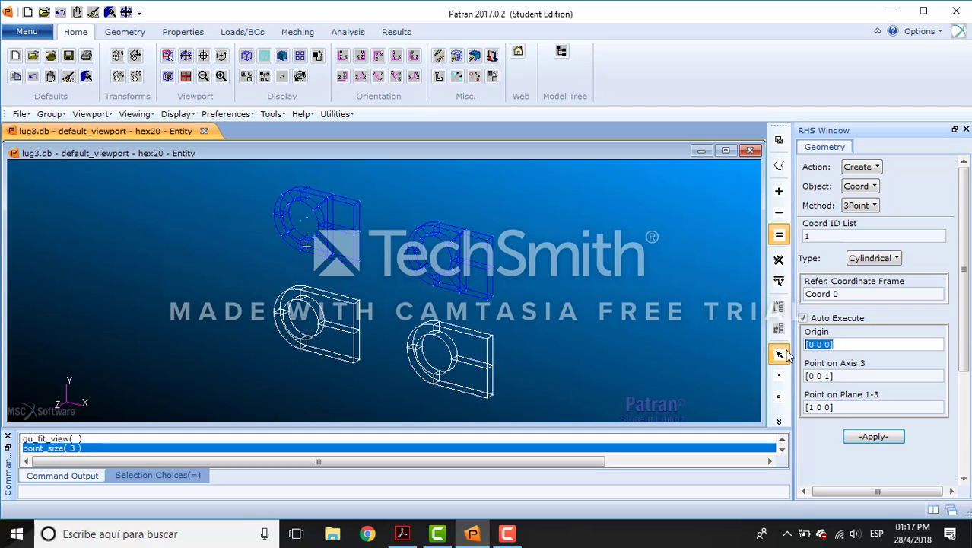
key(Delete)
key(Tab)
key(Delete)
key(Tab)
key(Delete)
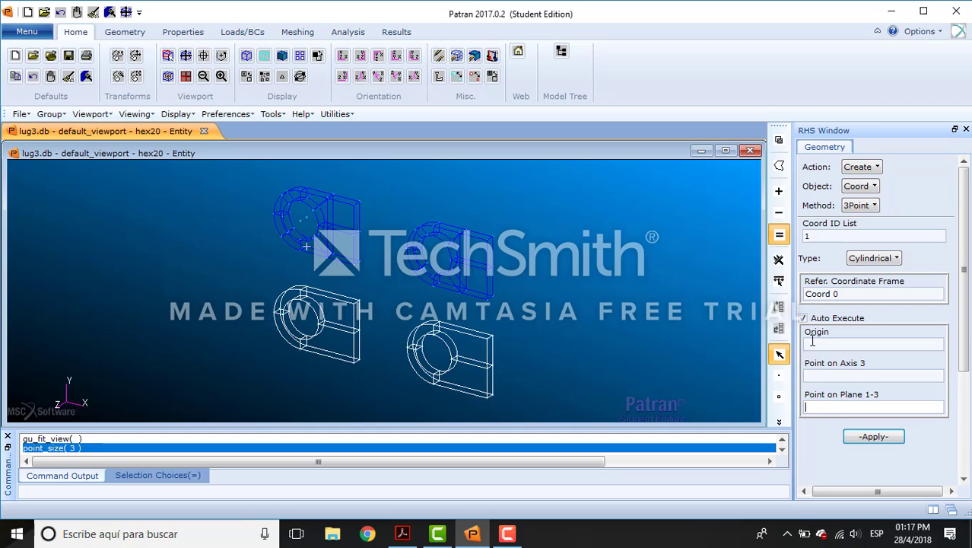
click(803, 318)
click(818, 344)
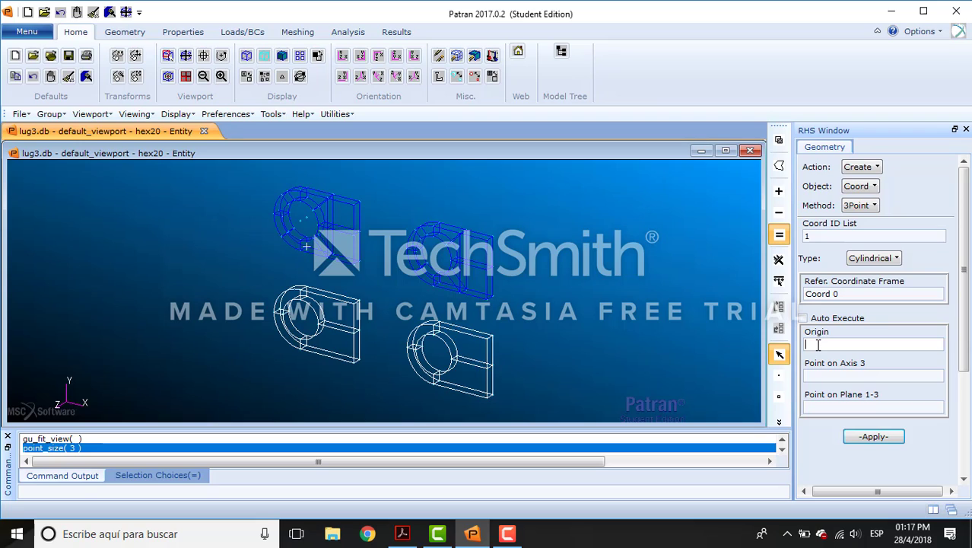
Create the cylindrical frame at the hex8 lug's hole with origin Point 150, axis 3 through Point 149 and plane 1-3 through Point 195.
click(312, 218)
click(778, 331)
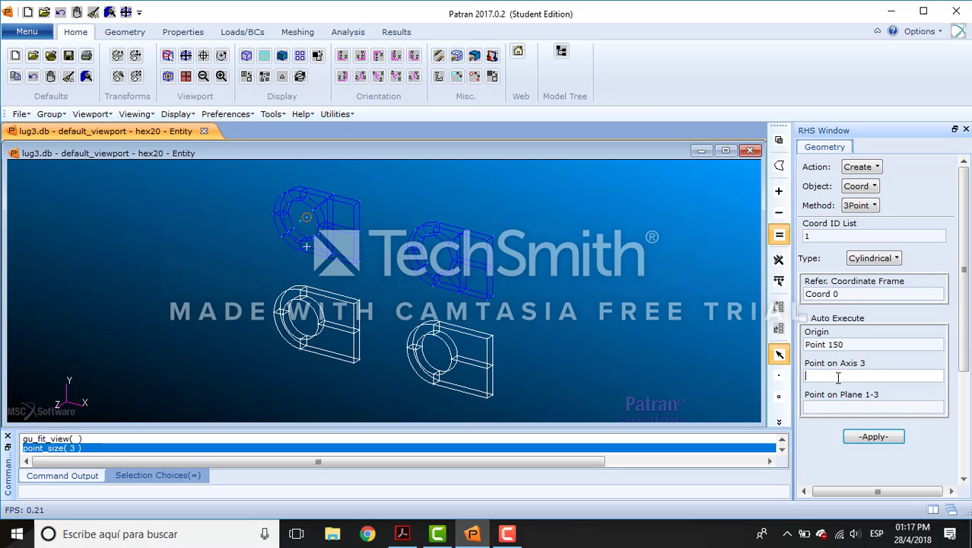
click(301, 223)
click(822, 405)
click(301, 204)
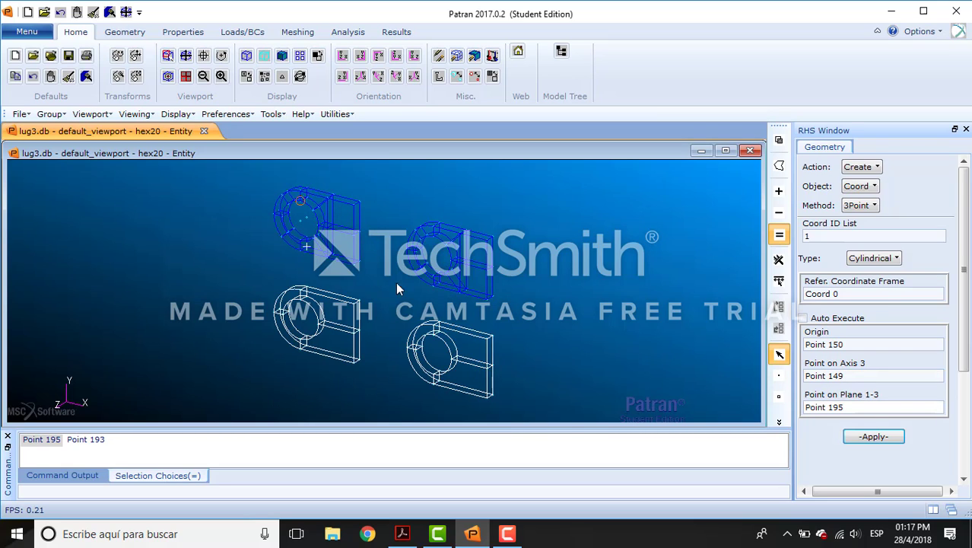
scroll(303, 217, up, 3)
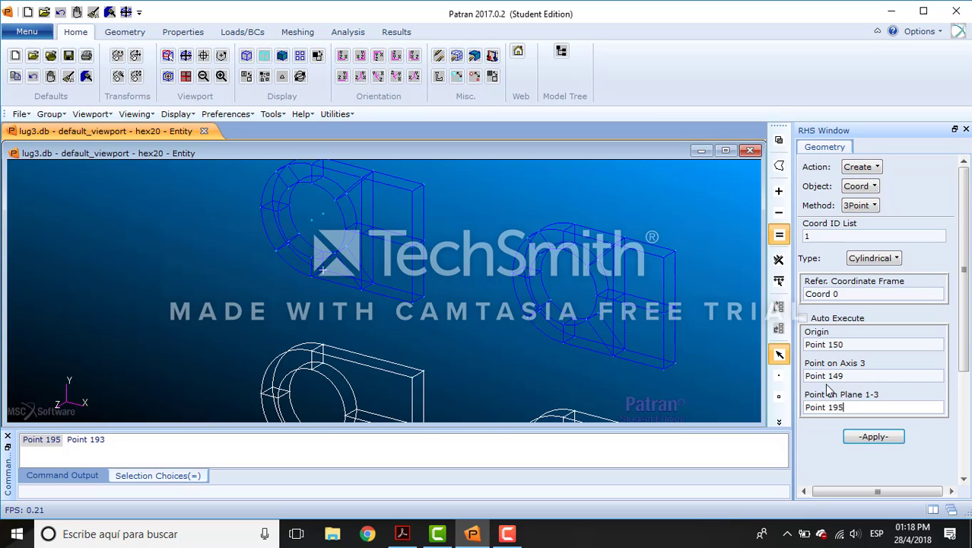
click(873, 436)
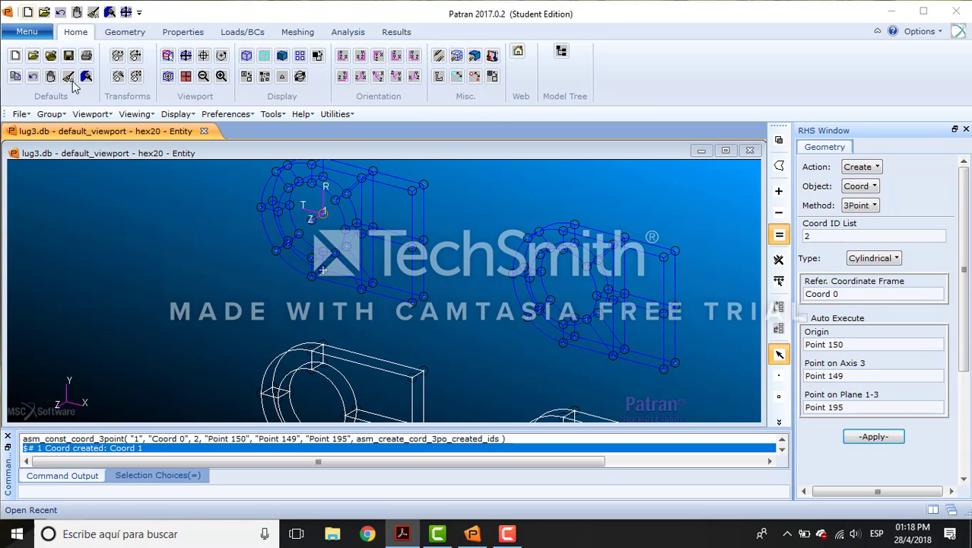
Post only the hex8 group in the viewport.
click(51, 114)
click(76, 144)
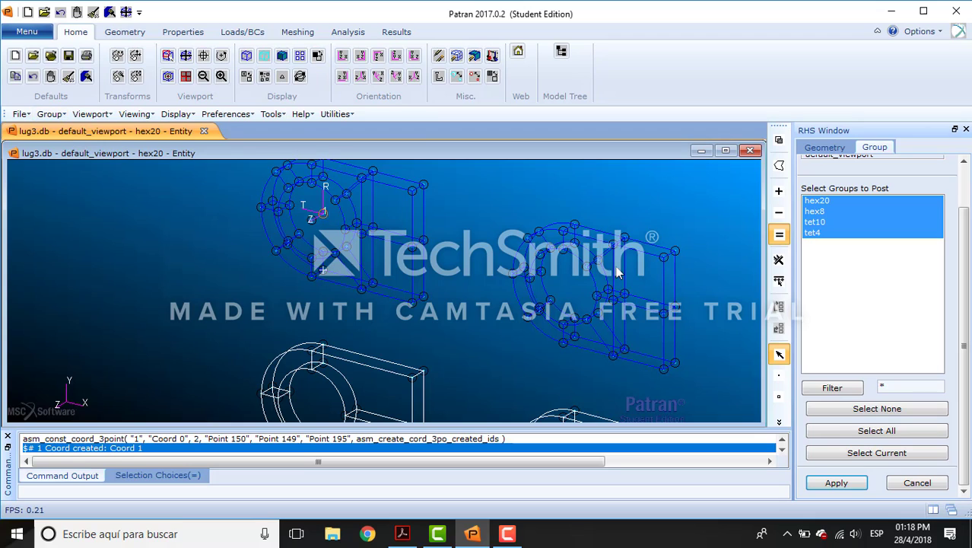
click(822, 215)
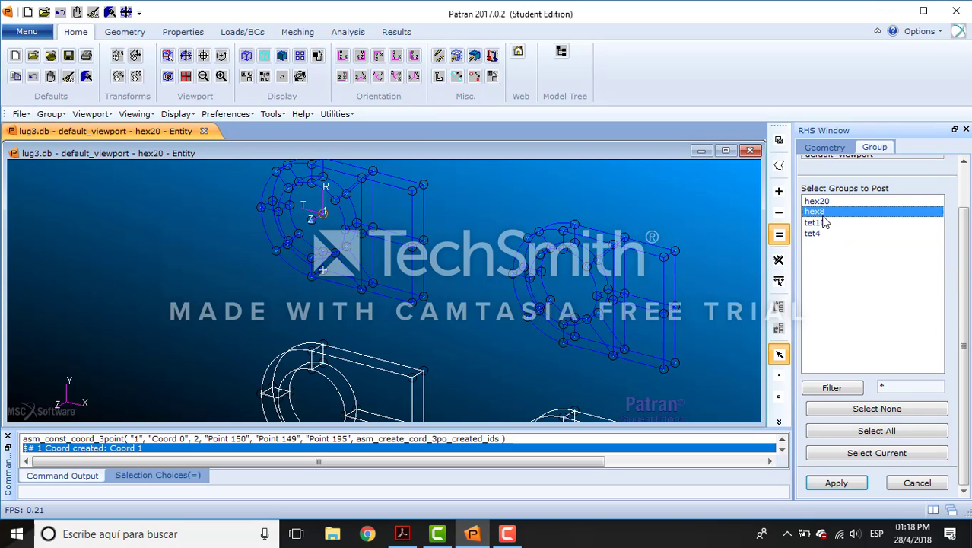
click(836, 482)
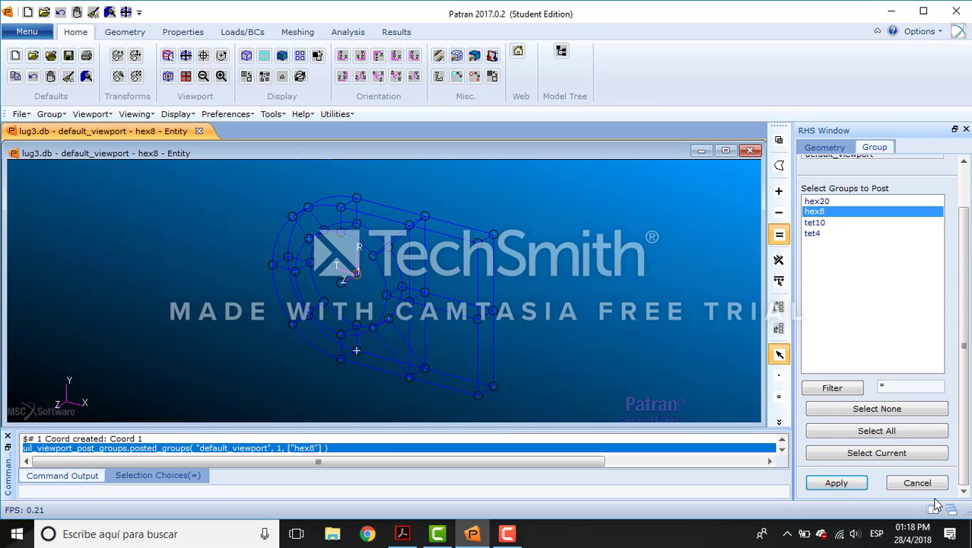
click(914, 484)
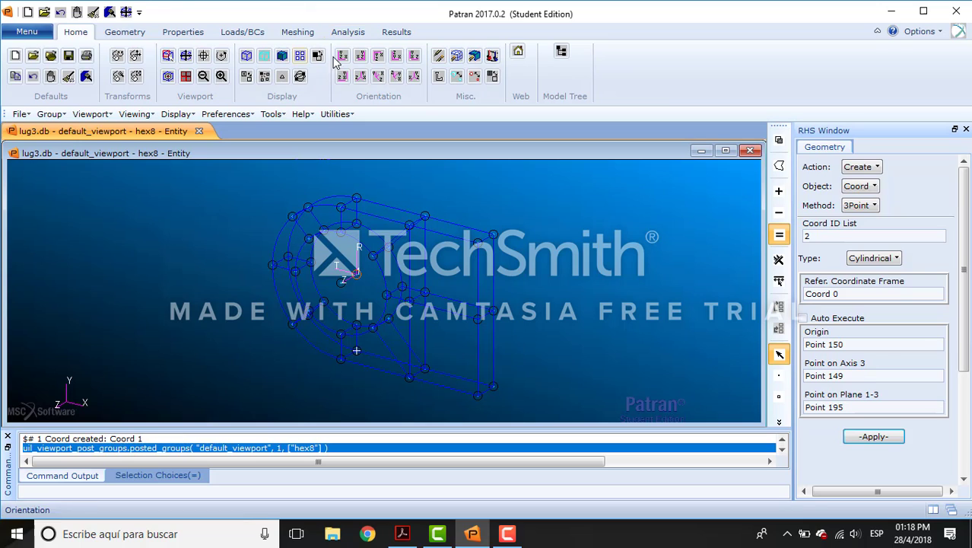
Switch from geometry to meshing and choose to create a mesh.
click(298, 31)
click(873, 185)
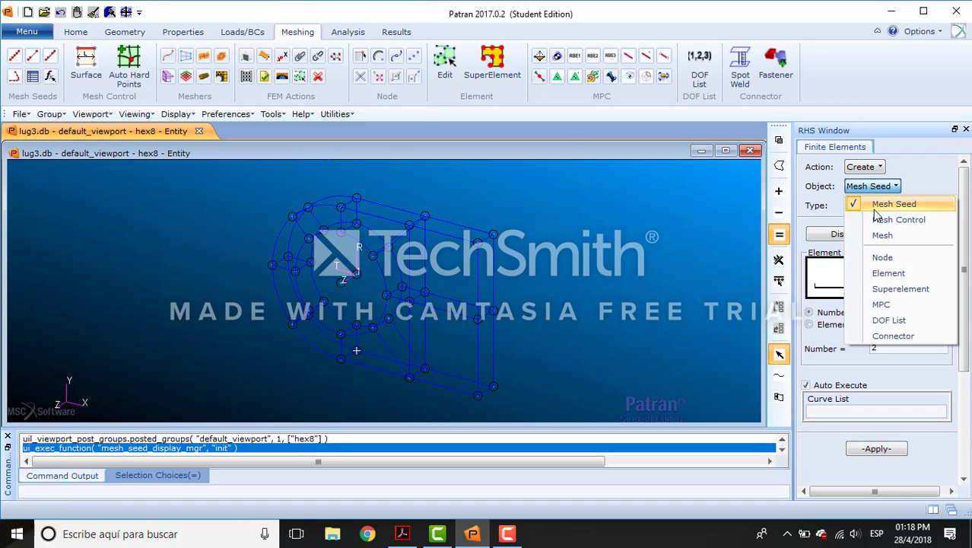
click(881, 234)
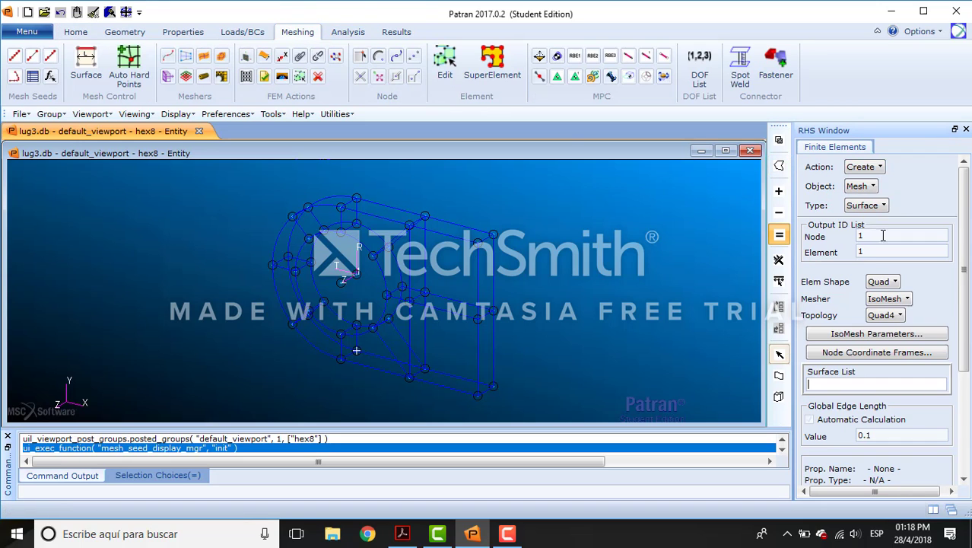
click(883, 283)
click(908, 278)
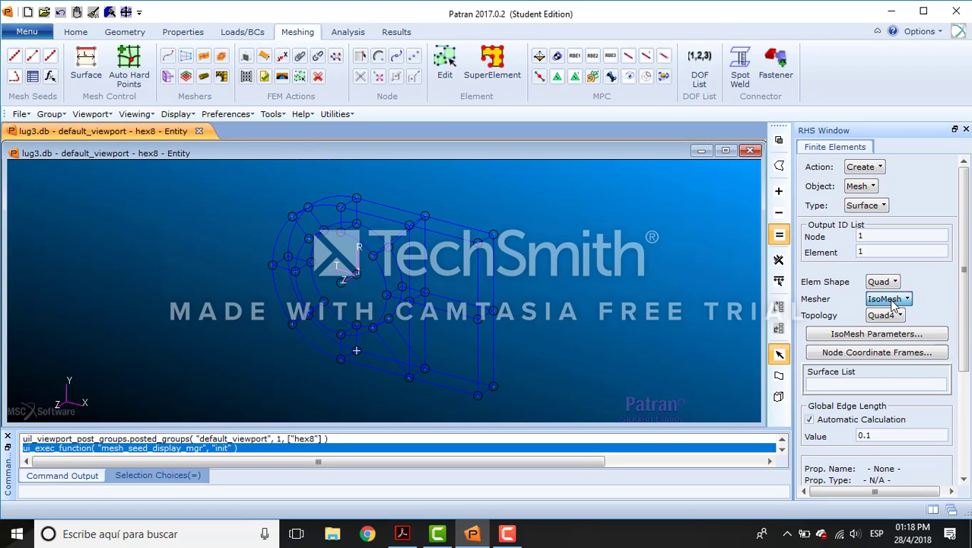
click(890, 300)
click(913, 296)
click(894, 315)
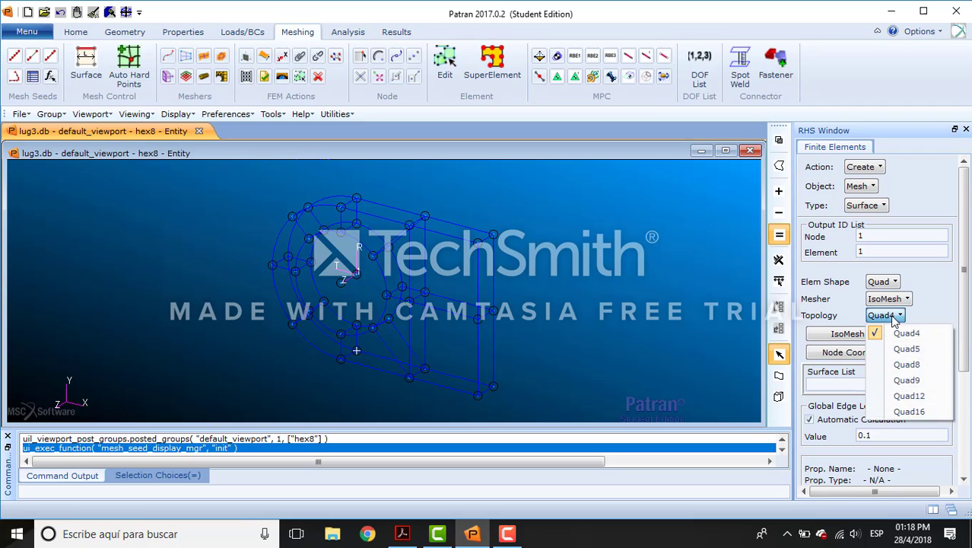
click(936, 288)
Configure a solid mesh with Hex element shape, the IsoMesh mesher and Hex8 topology.
click(869, 208)
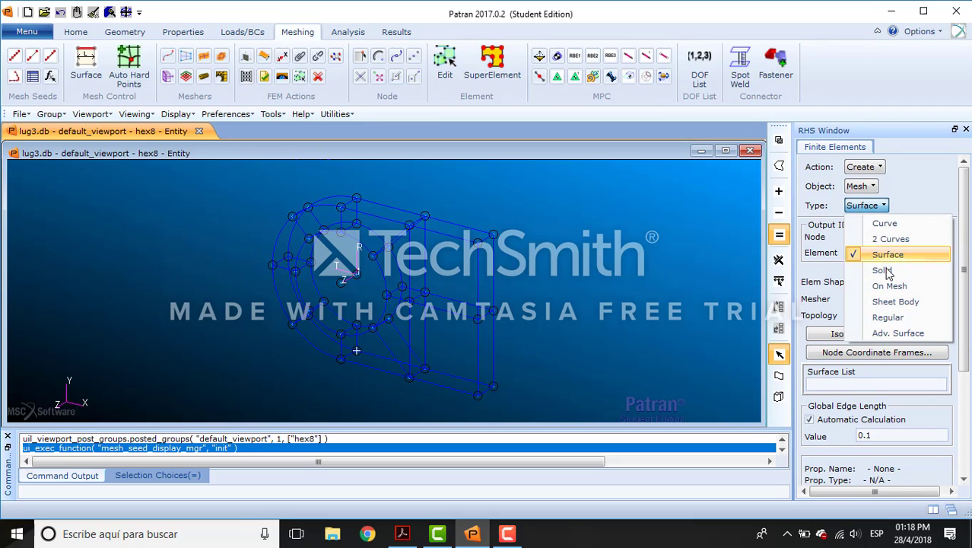
click(875, 269)
click(879, 282)
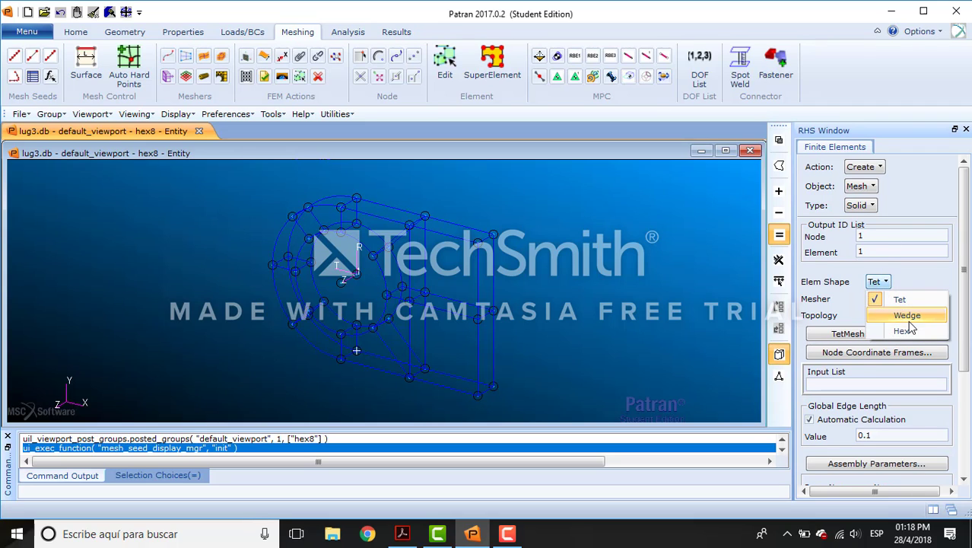
click(898, 330)
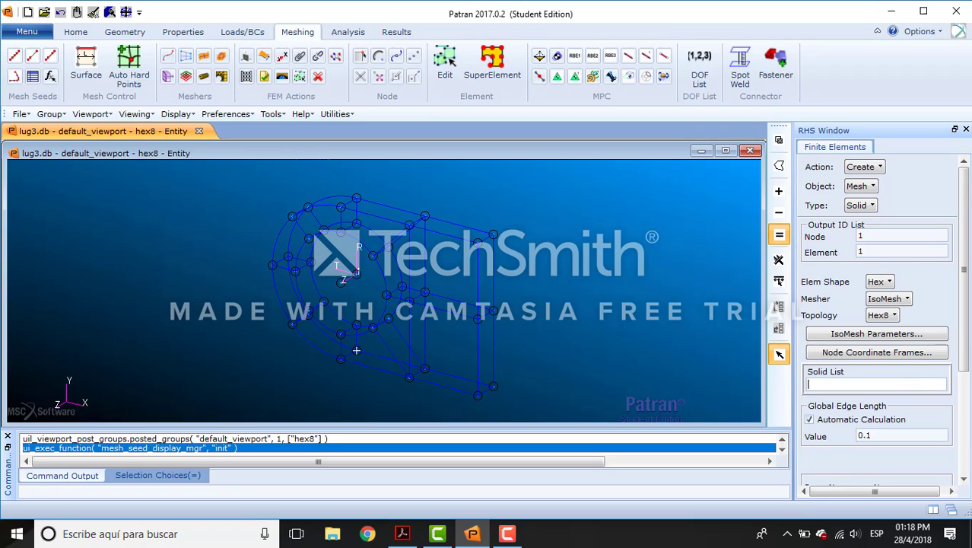
Set the global edge length to 0.5 and turn off its automatic calculation.
click(875, 434)
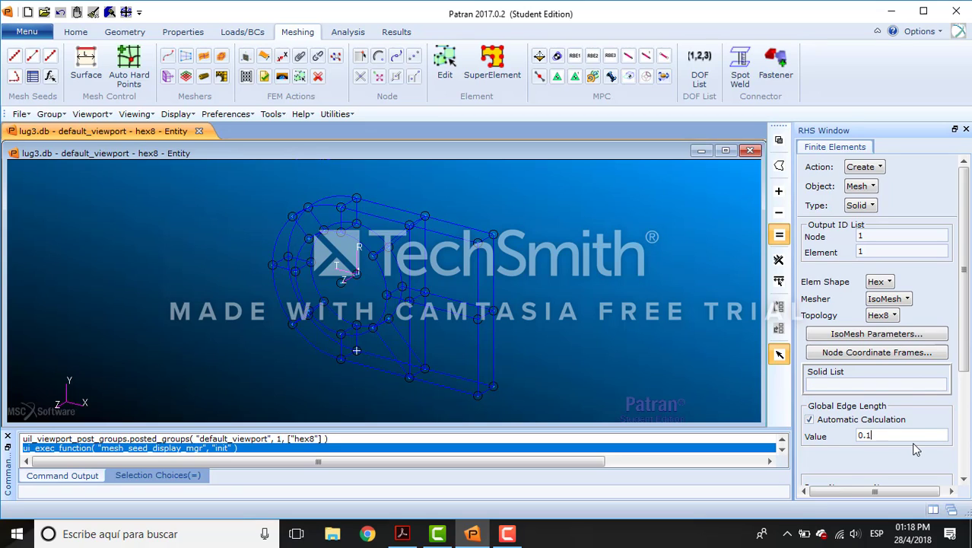
key(BackSpace)
text(5)
click(811, 420)
scroll(965, 365, down, 1)
scroll(964, 365, down, 5)
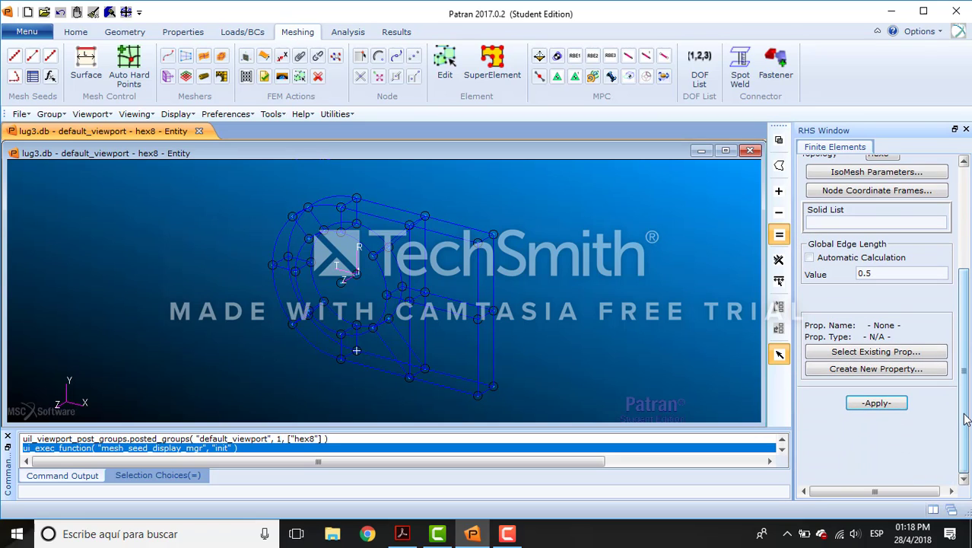
click(873, 404)
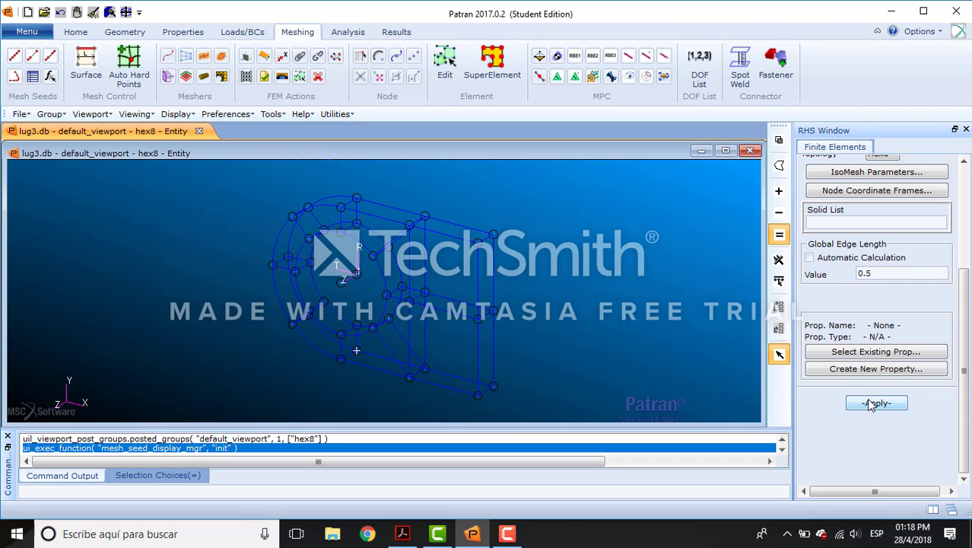
click(496, 321)
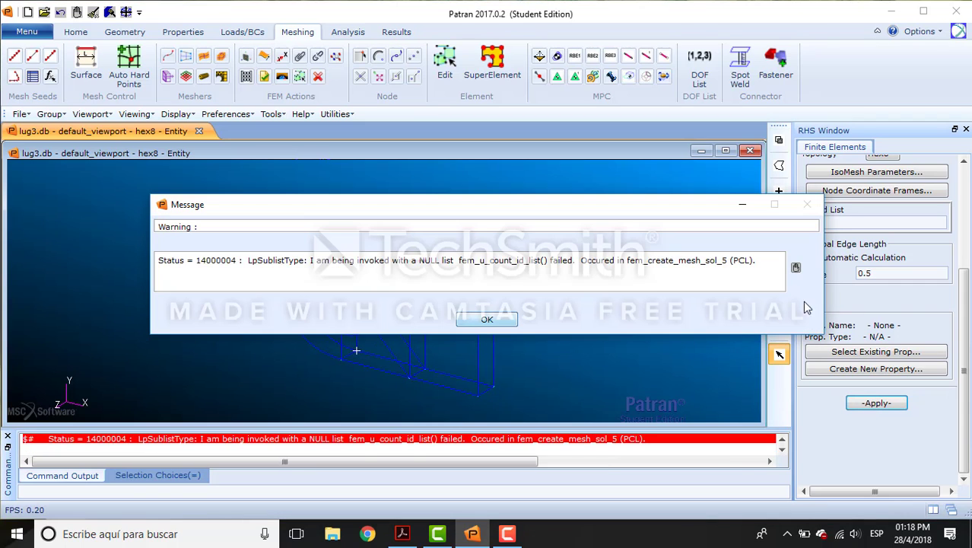
click(488, 318)
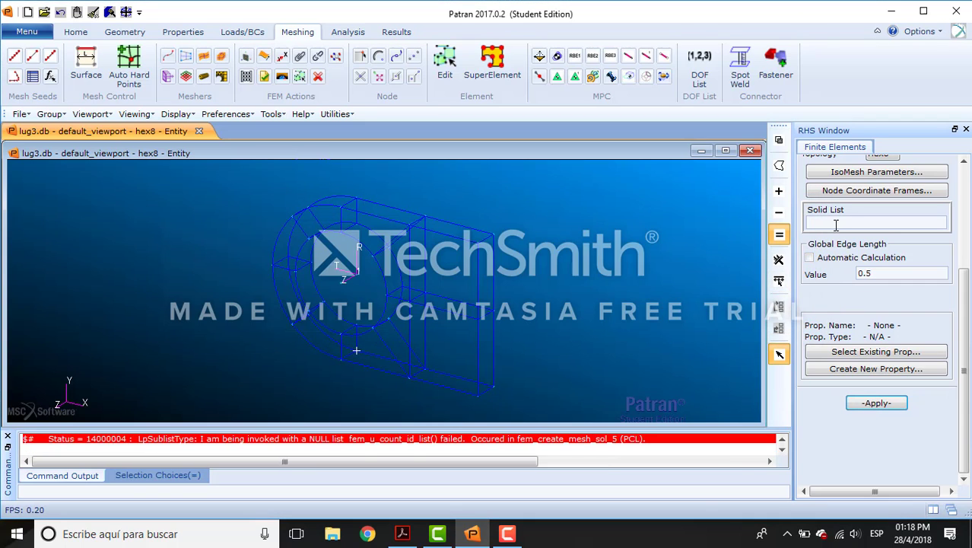
Select all solids of the posted hex8 lug (Solid 22:31) and create their Hex8 mesh.
click(835, 225)
drag(234, 177, 565, 393)
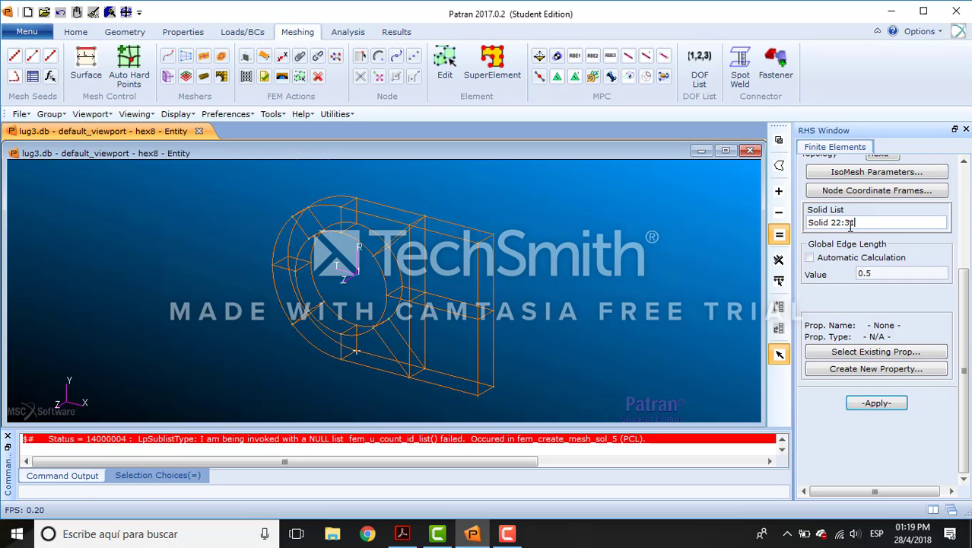
click(886, 405)
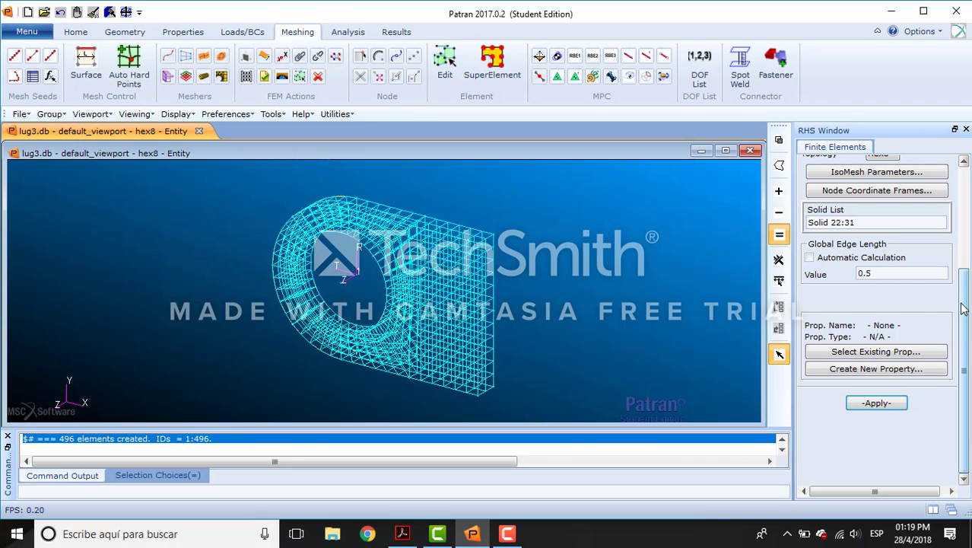
Post only the hex20 group in the viewport and close the group form.
drag(963, 306, 944, 202)
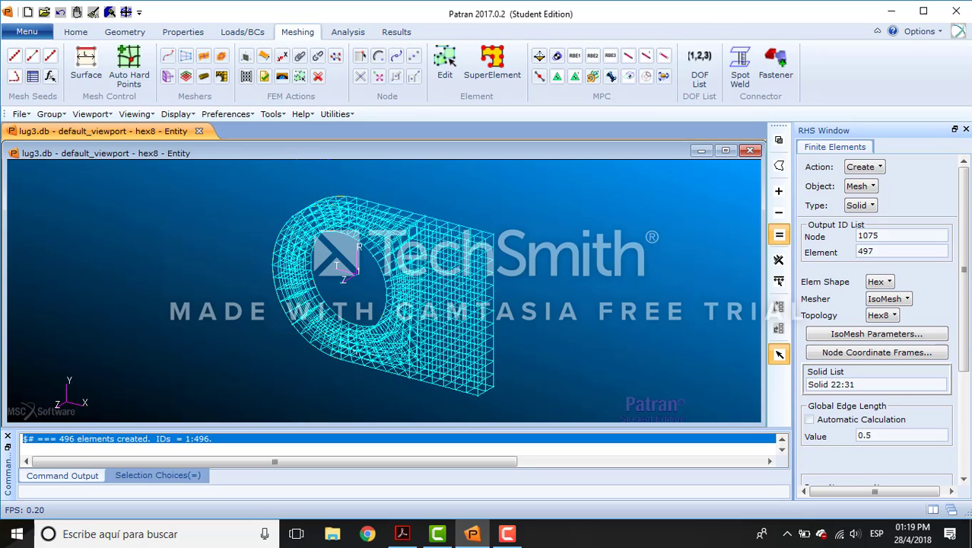
click(50, 114)
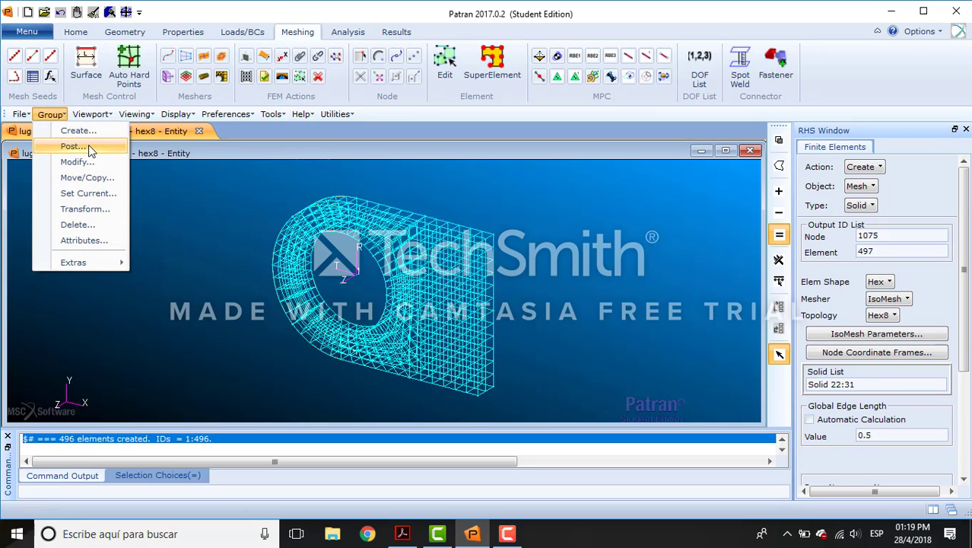
click(90, 150)
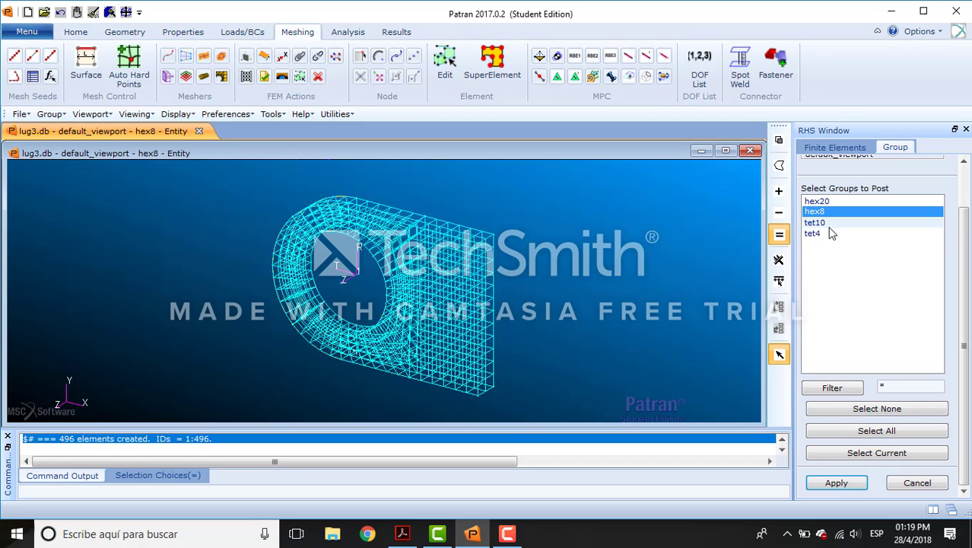
click(822, 201)
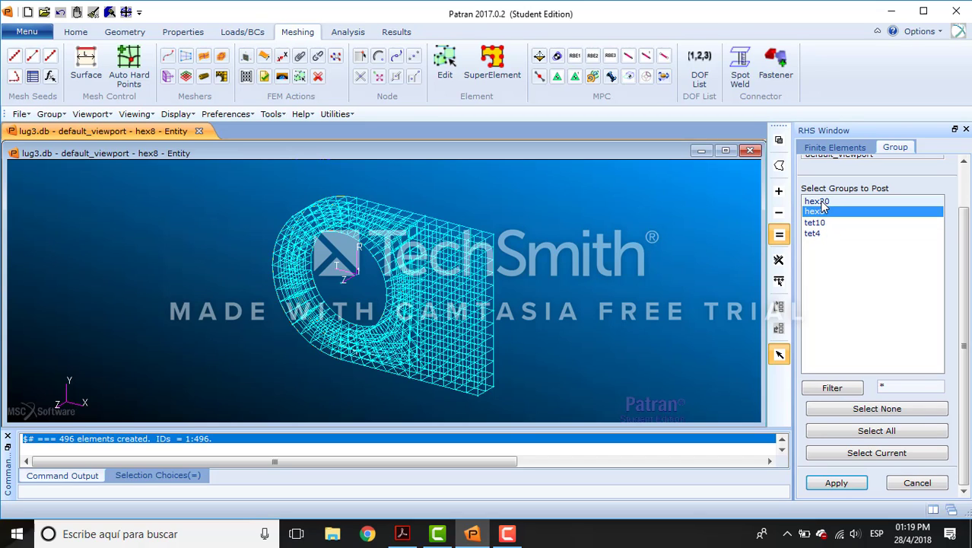
click(852, 485)
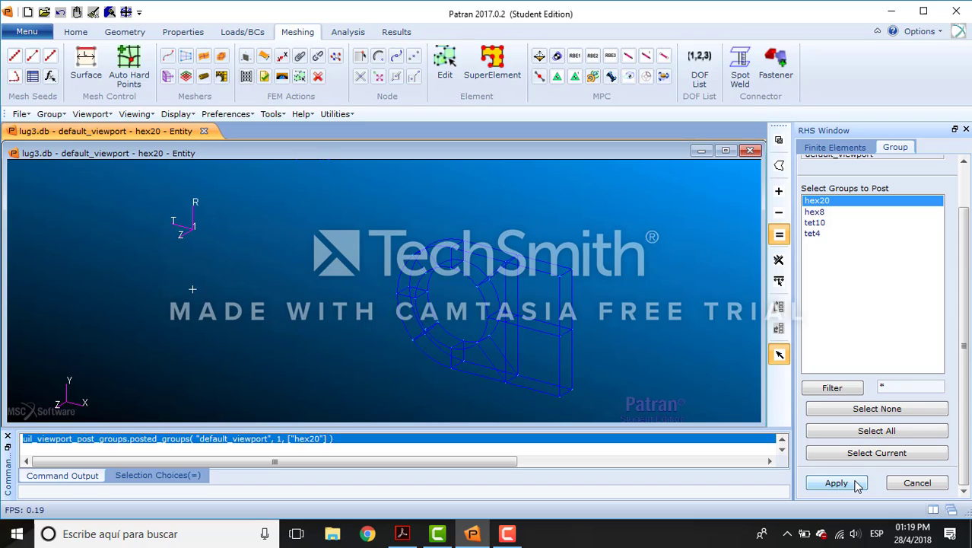
click(917, 483)
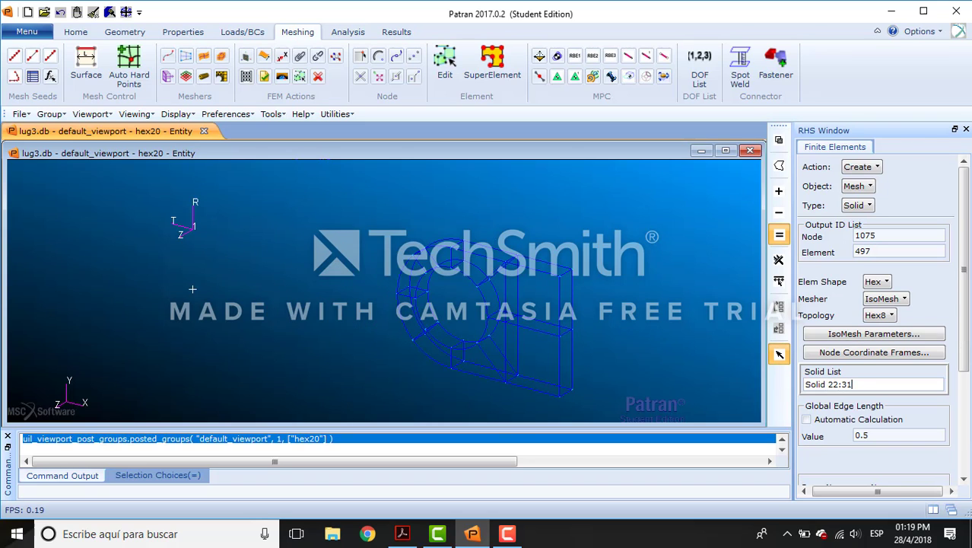
Set the solid mesh's element topology to Hex20.
click(886, 316)
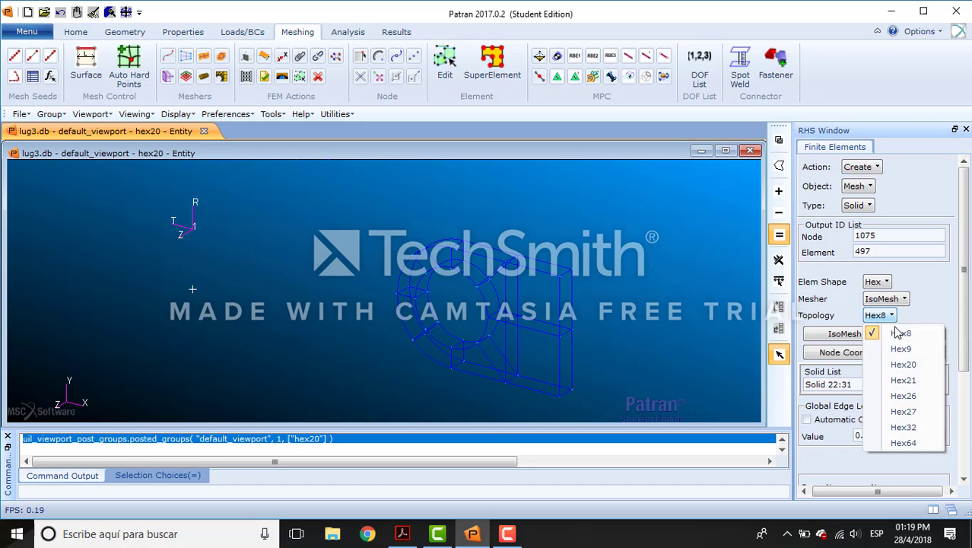
click(904, 365)
scroll(851, 377, down, 2)
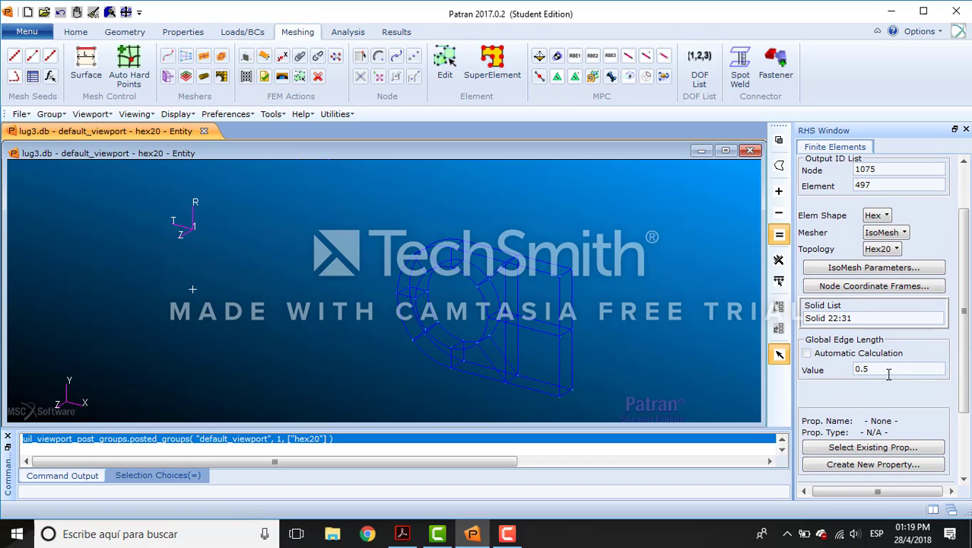
Replace the solid list with all solids of the hex20 lug and create their Hex20 IsoMesh at 0.5 edge length.
drag(873, 320, 791, 318)
key(Delete)
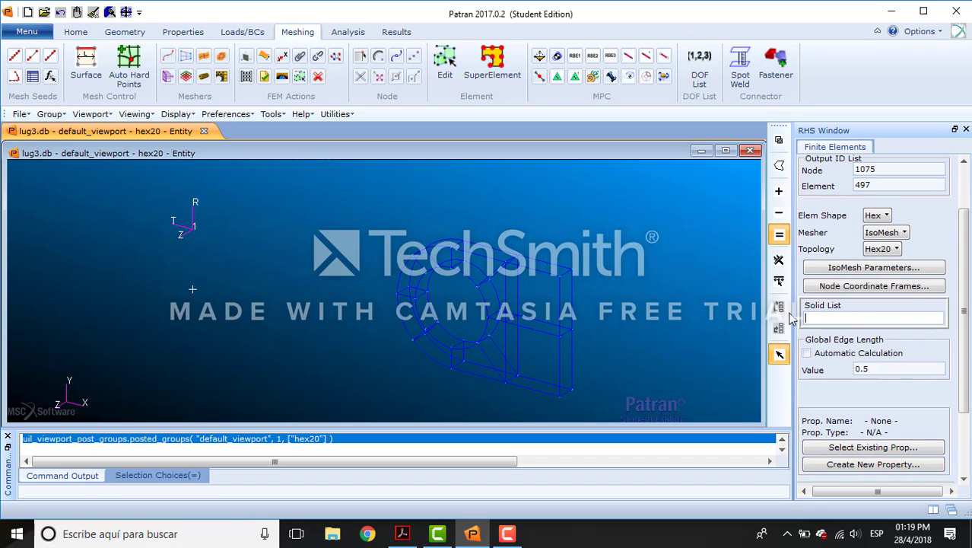
drag(331, 209, 631, 414)
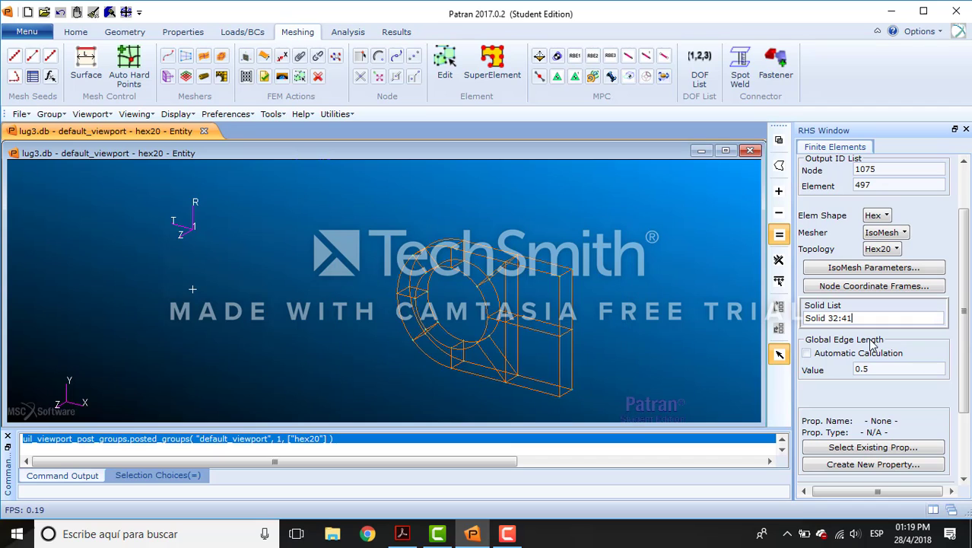
scroll(967, 312, down, 3)
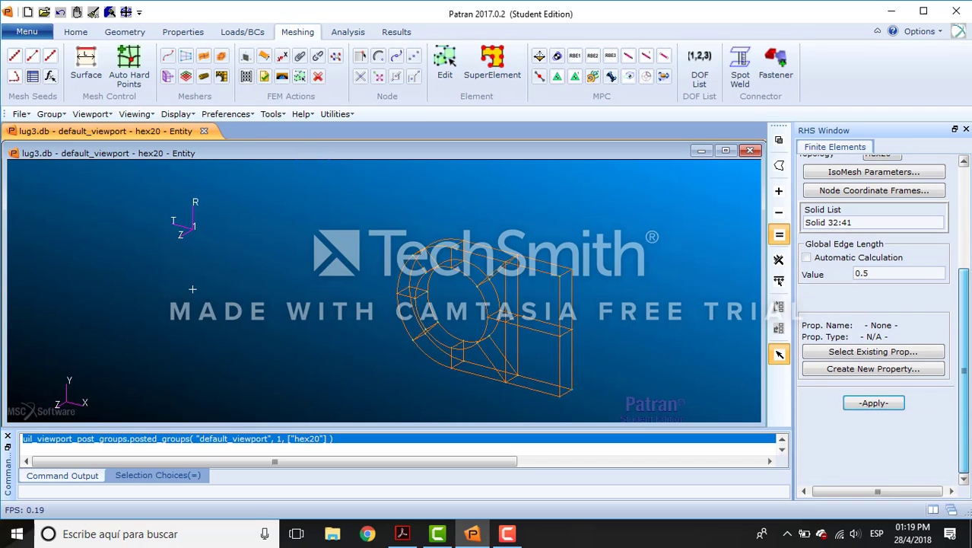
click(873, 405)
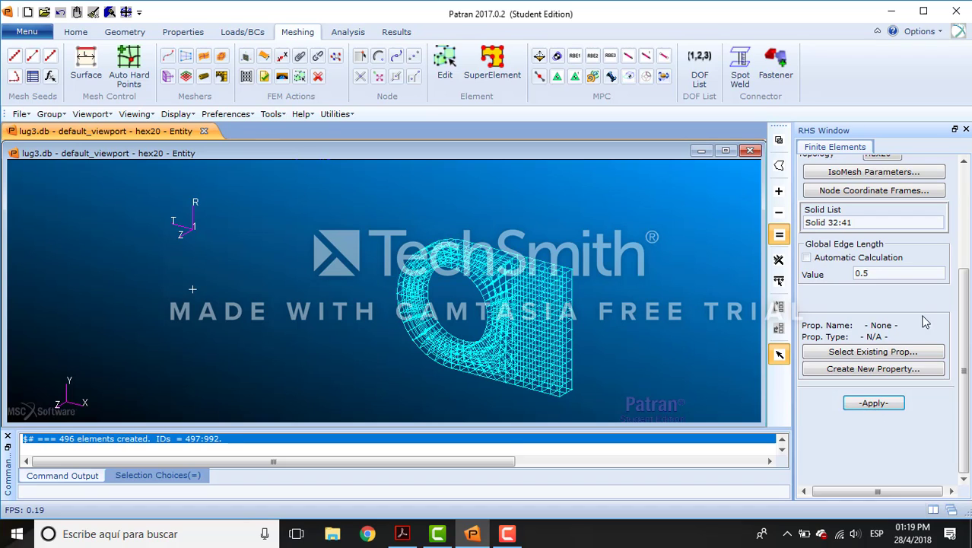
scroll(962, 304, up, 5)
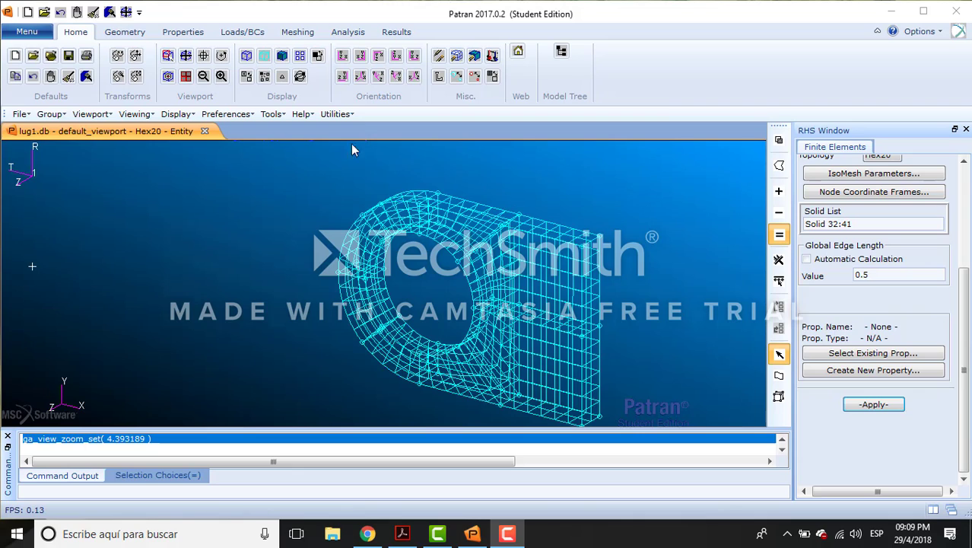
Post only the Tet4 group in the viewport of lug1.db and close the group form.
click(57, 113)
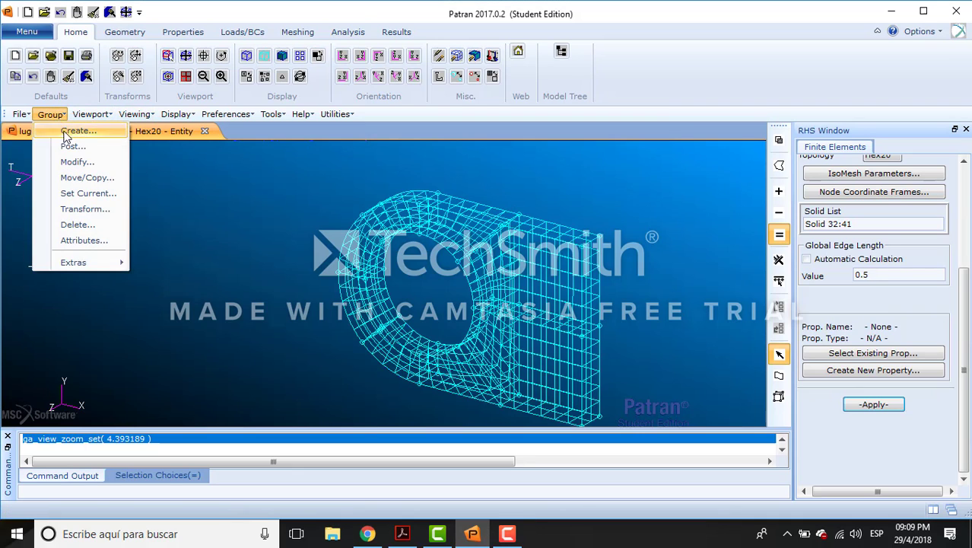
click(74, 148)
click(826, 232)
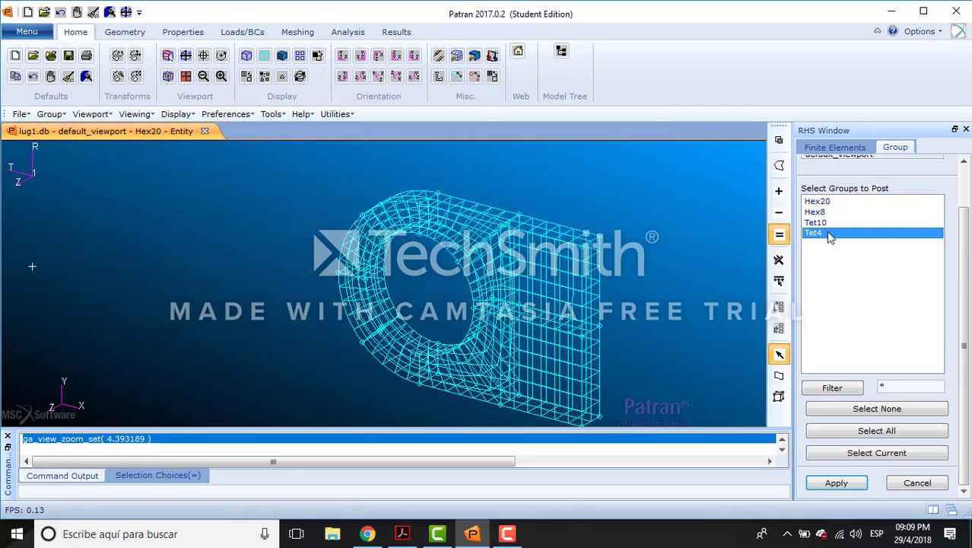
click(833, 487)
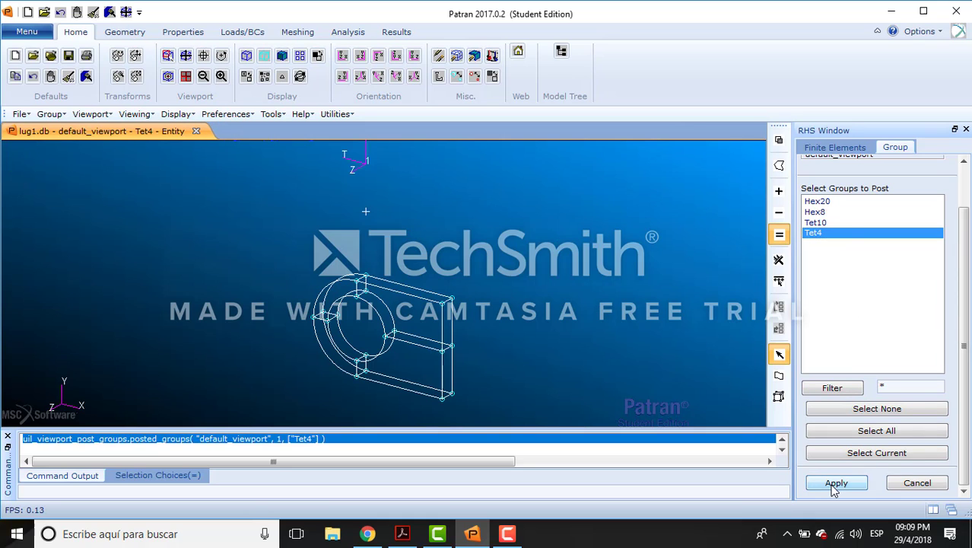
click(919, 484)
Set up the finite element form to create a solid mesh with the Tet element shape.
click(297, 35)
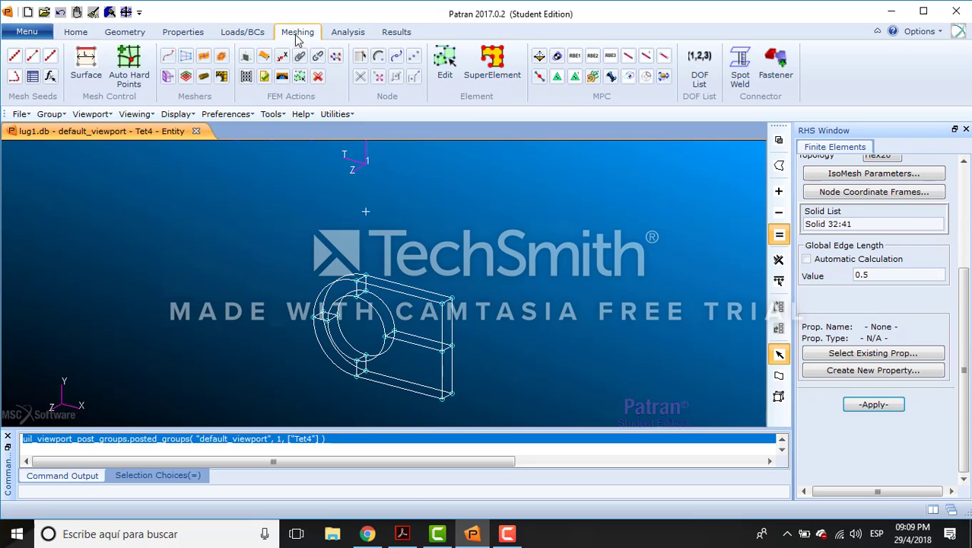
scroll(961, 278, up, 5)
click(862, 166)
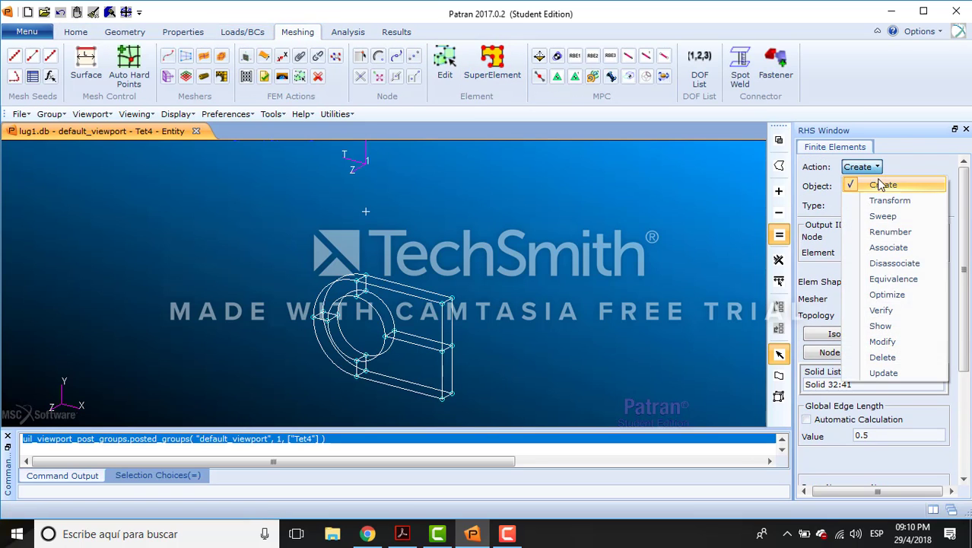
click(881, 185)
click(867, 167)
click(883, 200)
click(868, 166)
click(879, 185)
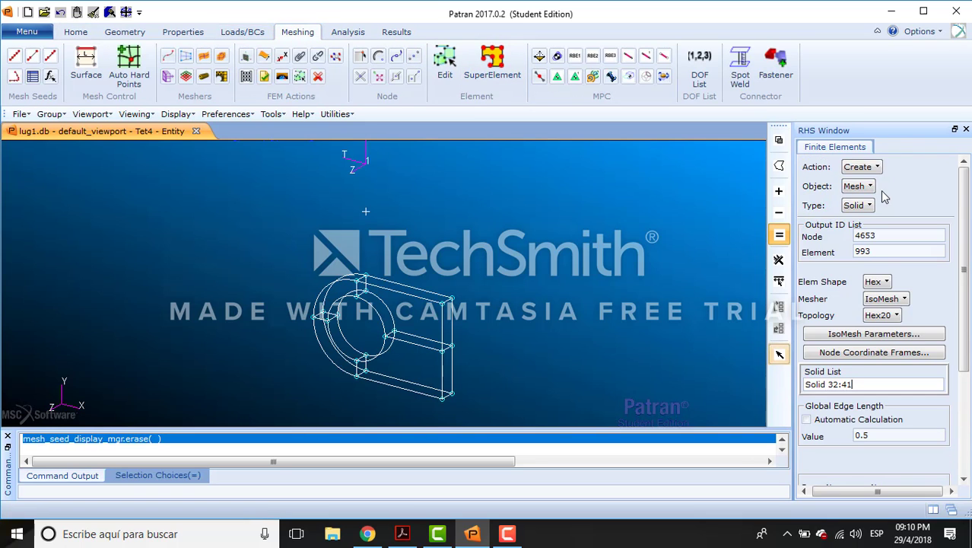
click(860, 186)
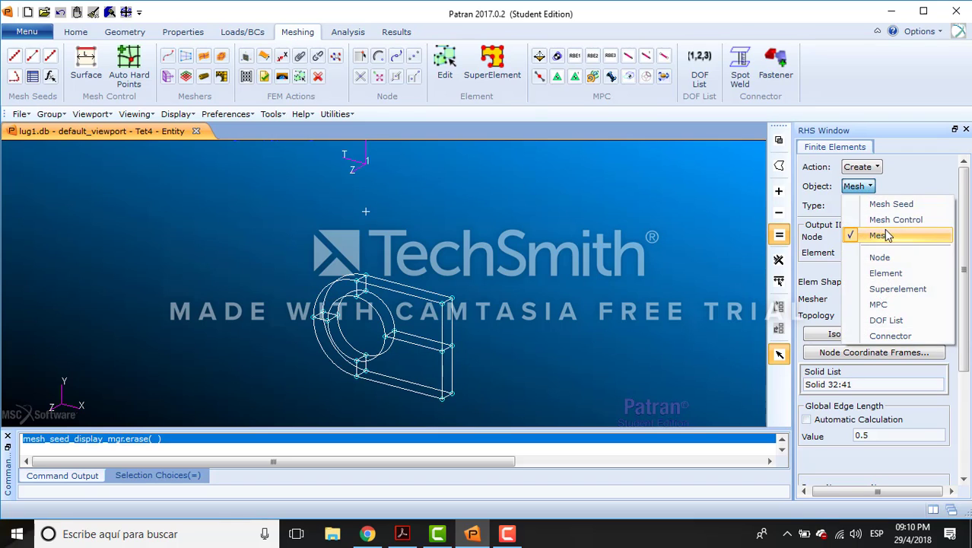
click(885, 236)
click(858, 205)
click(882, 270)
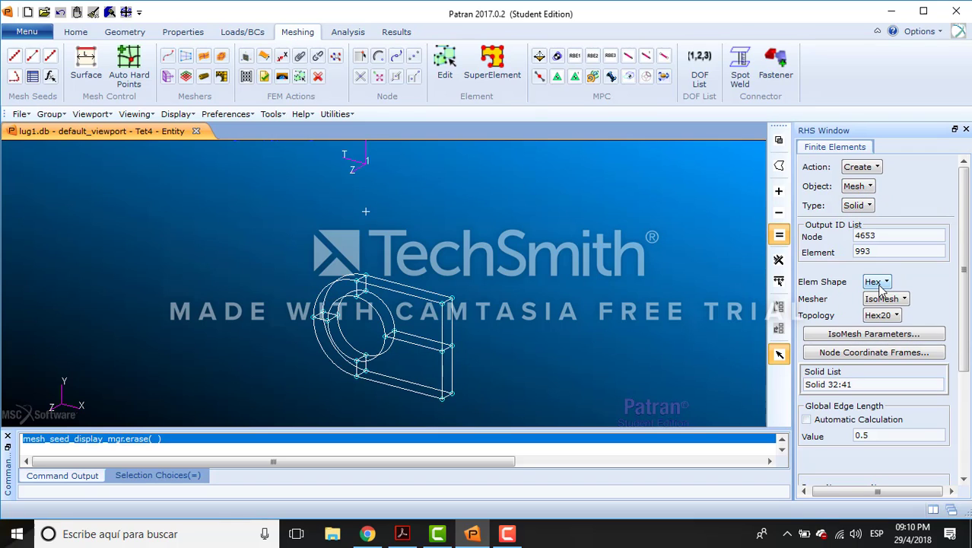
click(877, 282)
click(895, 297)
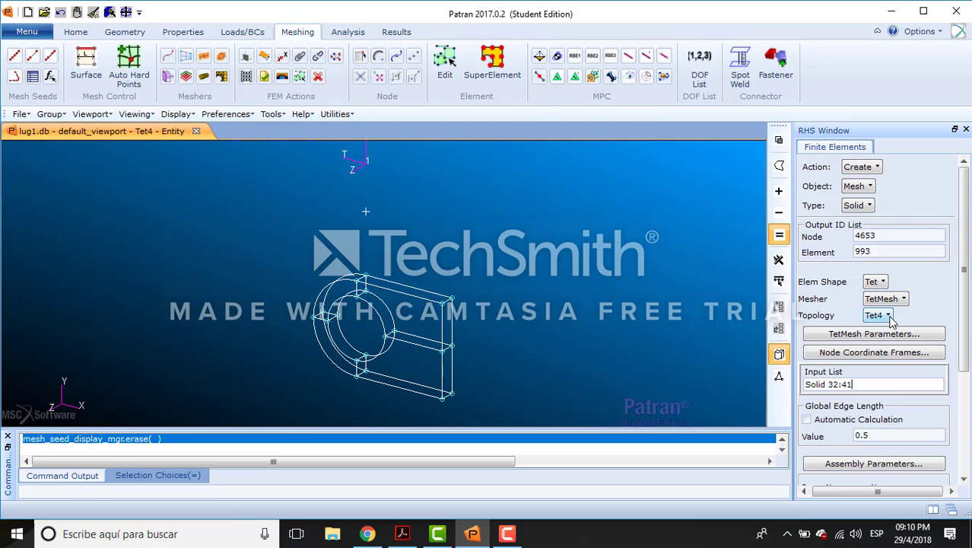
Replace the input list with all solids of the Tet4 lug and set the global edge length to 0.5 without automatic calculation.
click(841, 385)
key(Delete)
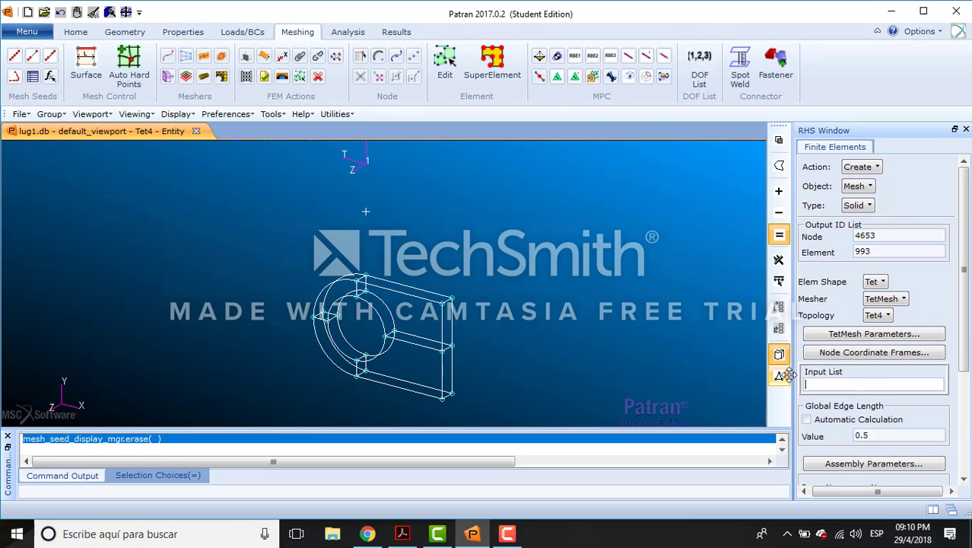
click(807, 420)
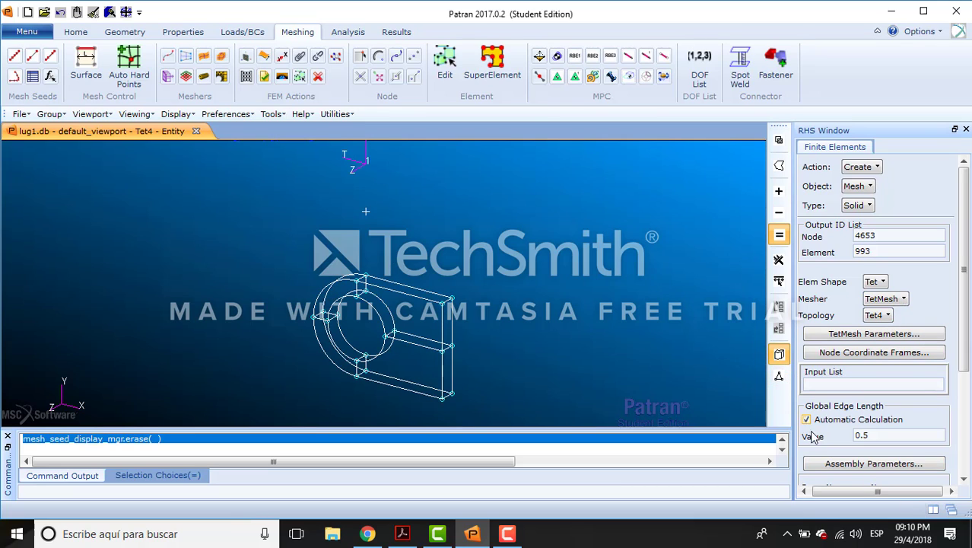
click(807, 385)
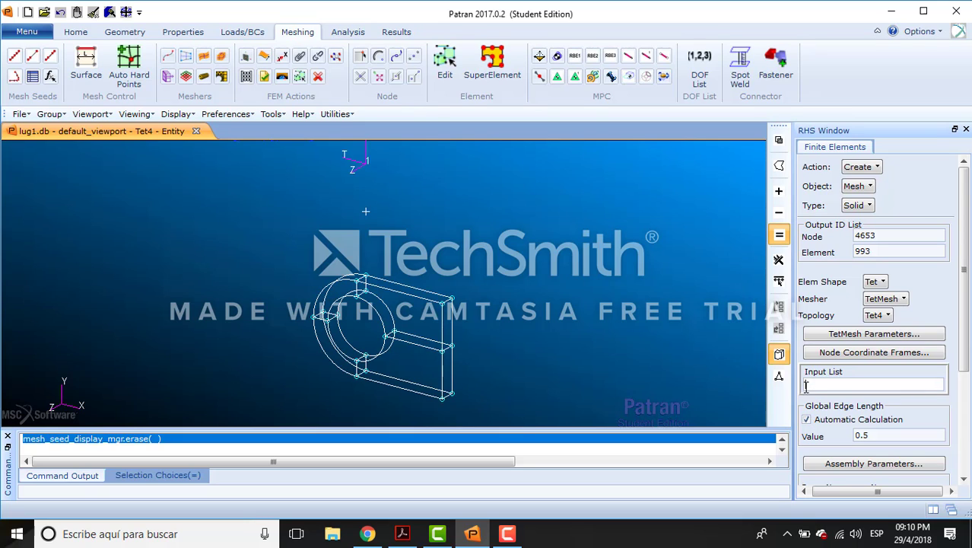
drag(300, 267, 491, 426)
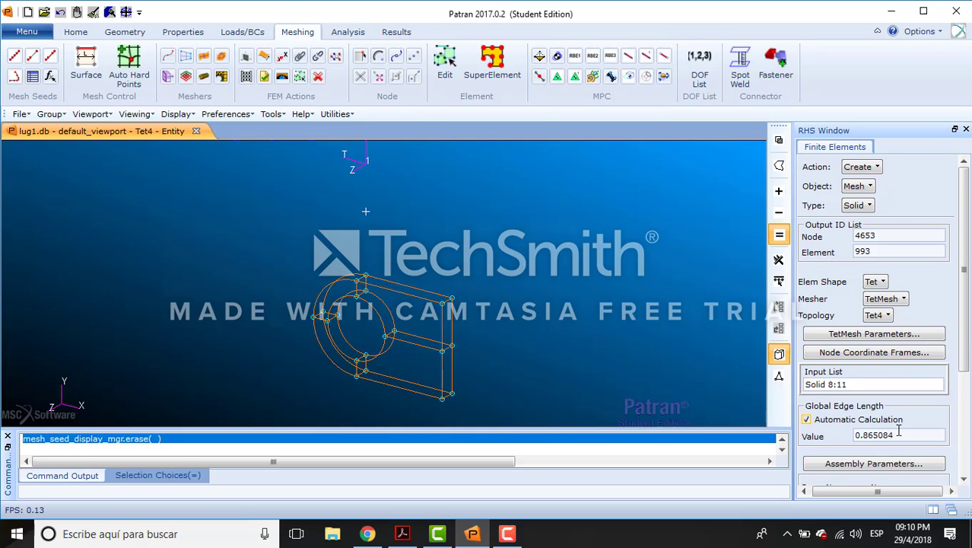
click(828, 419)
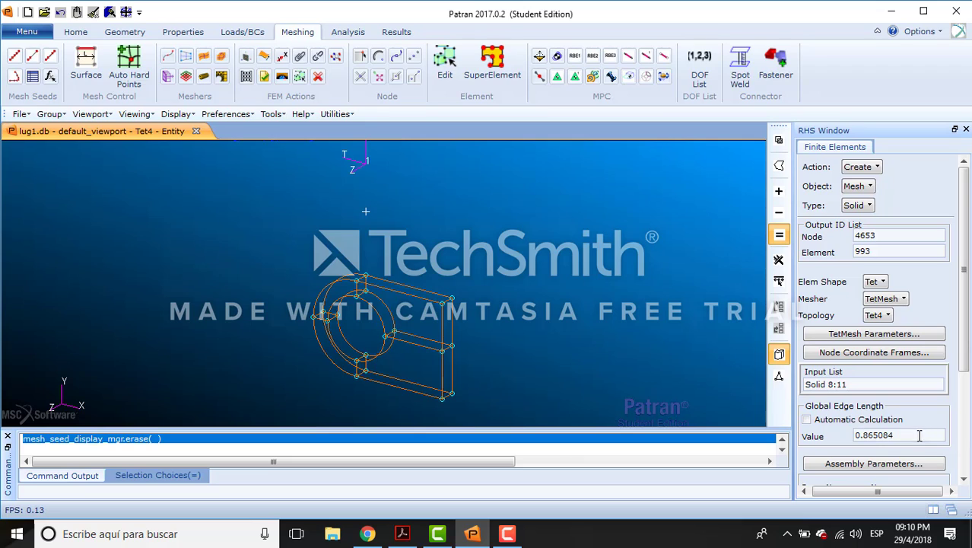
drag(924, 435, 829, 428)
text(.5)
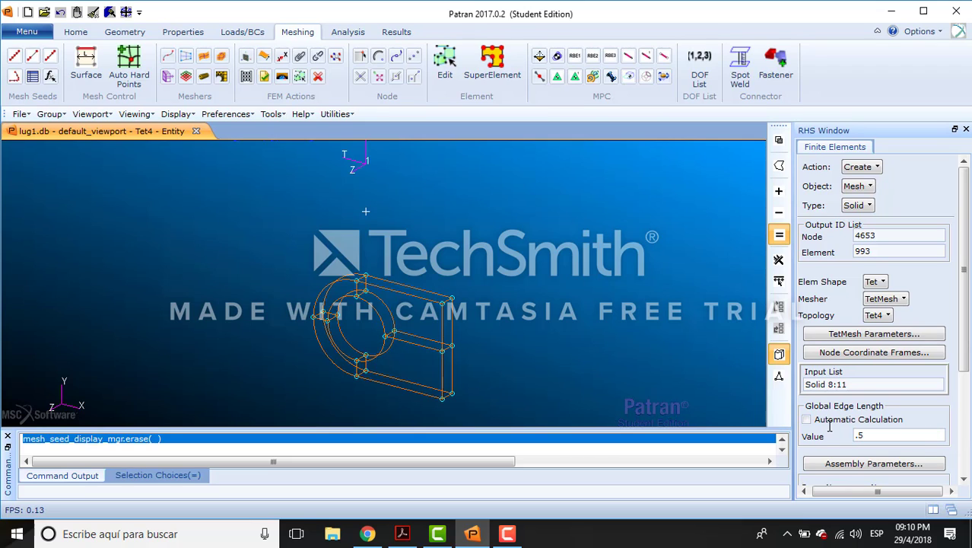
Enable Match Parasolid Faces in the assembly parameters, using all solids of the lug as the neighbor solid list.
click(862, 466)
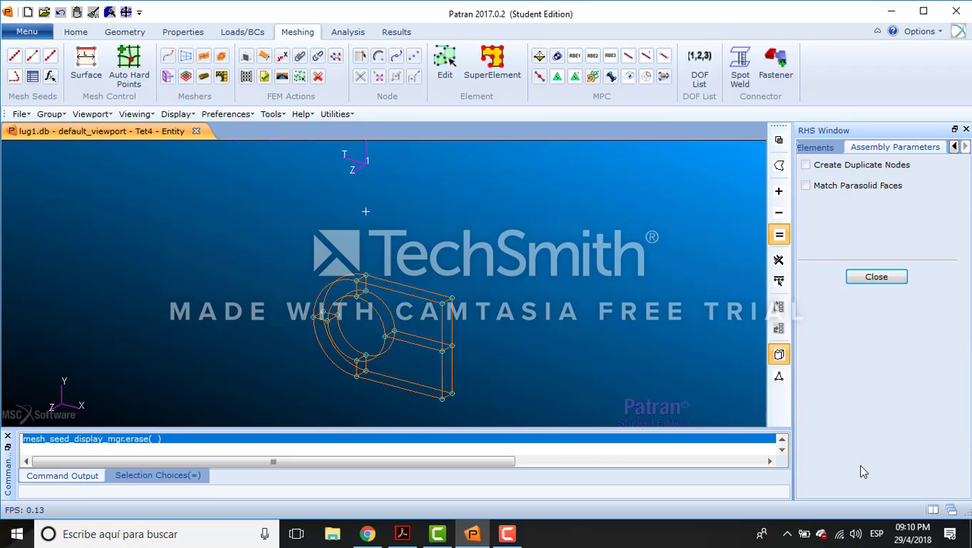
click(807, 187)
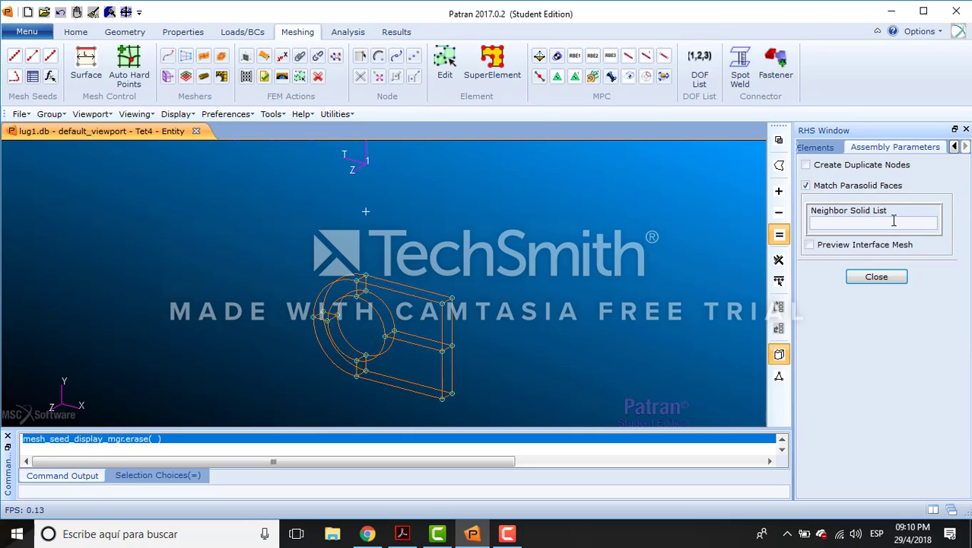
click(894, 220)
drag(295, 264, 473, 411)
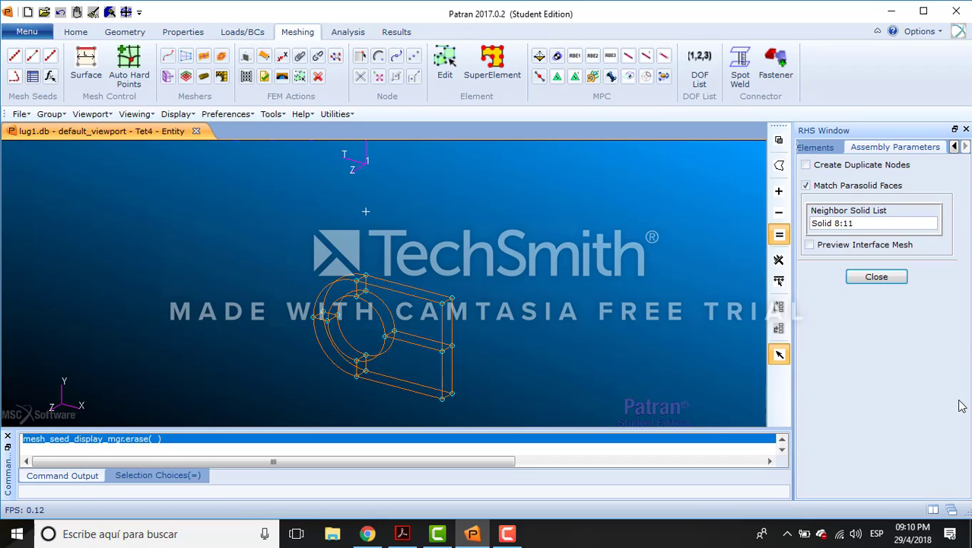
key(F10)
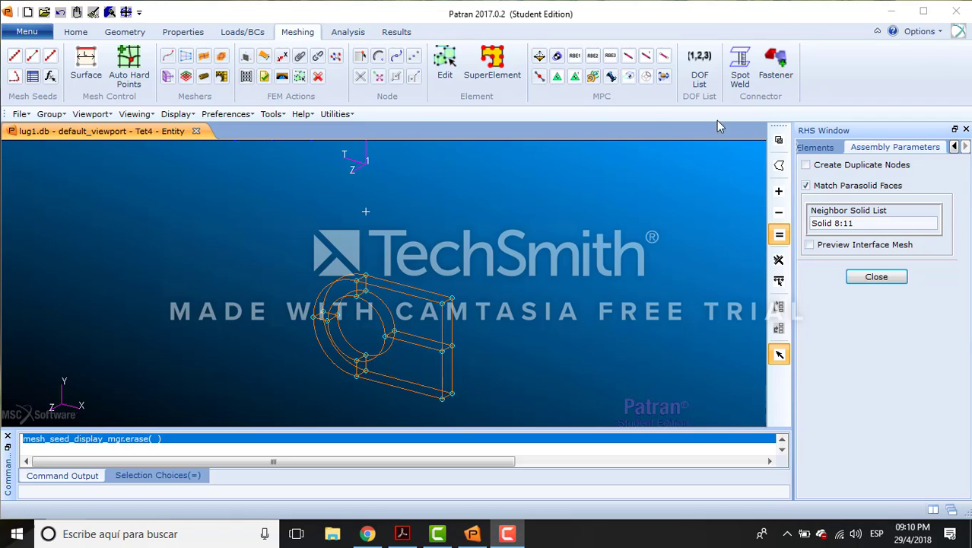
click(888, 277)
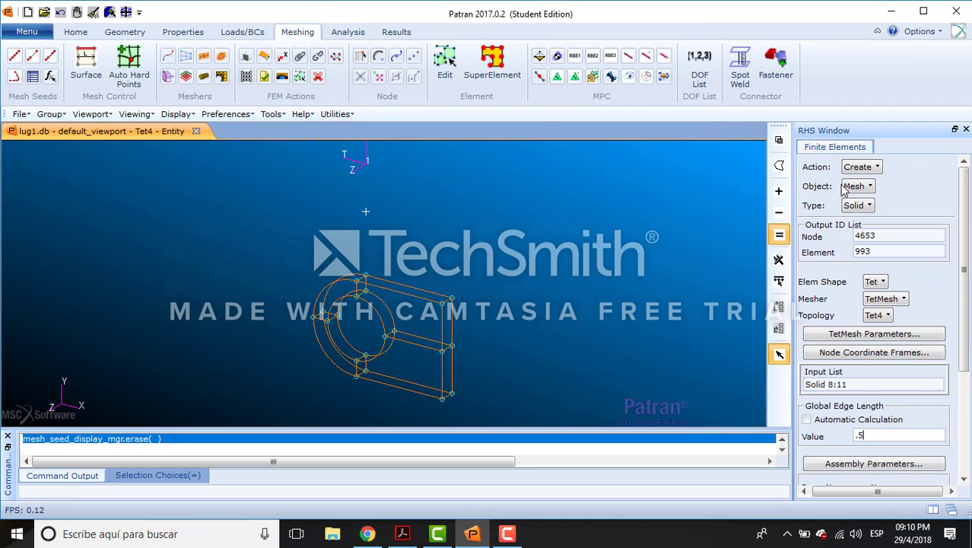
Reselect all solids of the lug as the mesh input and generate the Tet4 TetMesh.
drag(965, 331, 964, 423)
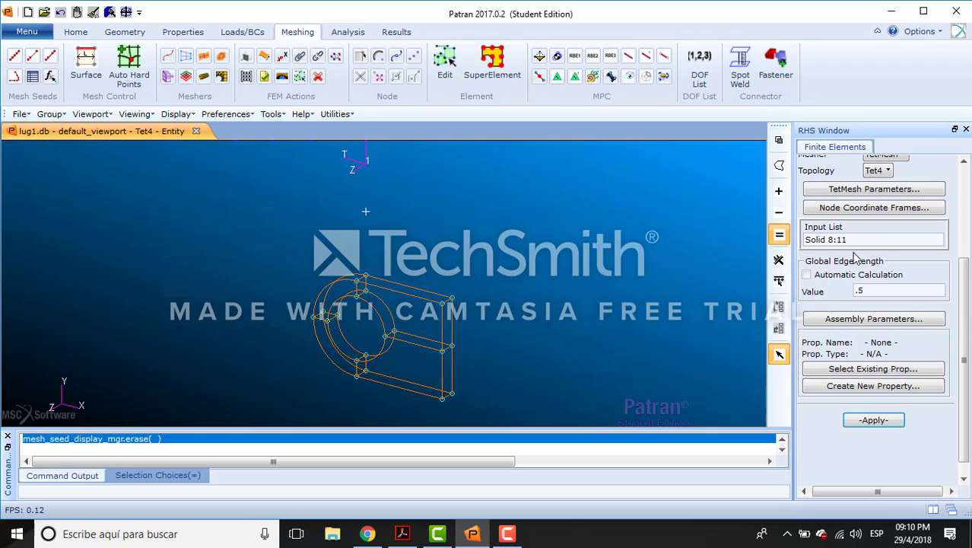
click(808, 237)
key(Delete)
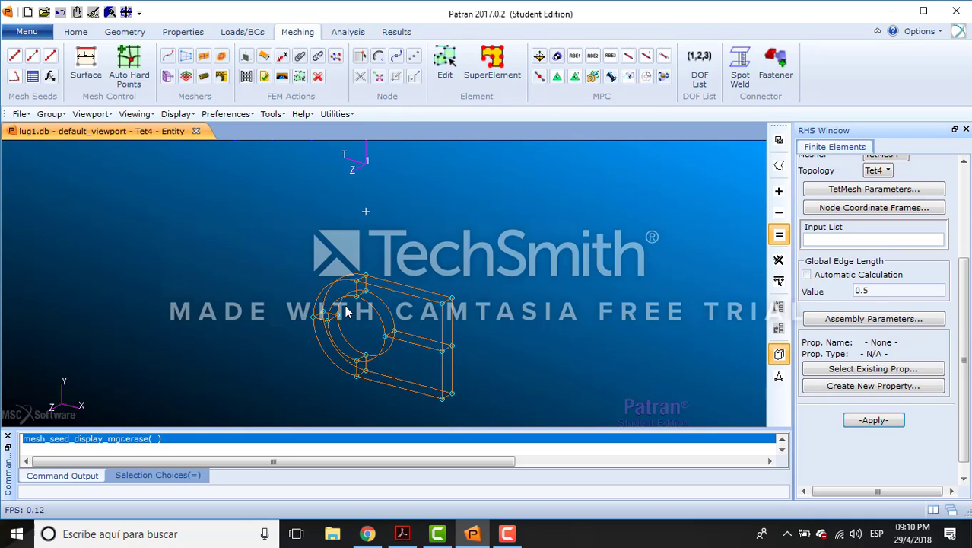
drag(297, 240, 503, 410)
scroll(963, 304, down, 1)
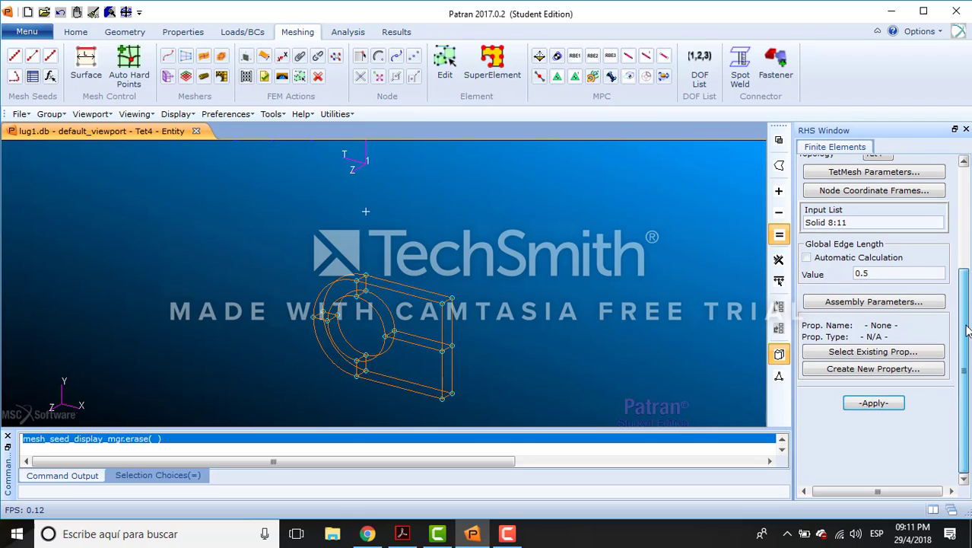
click(880, 404)
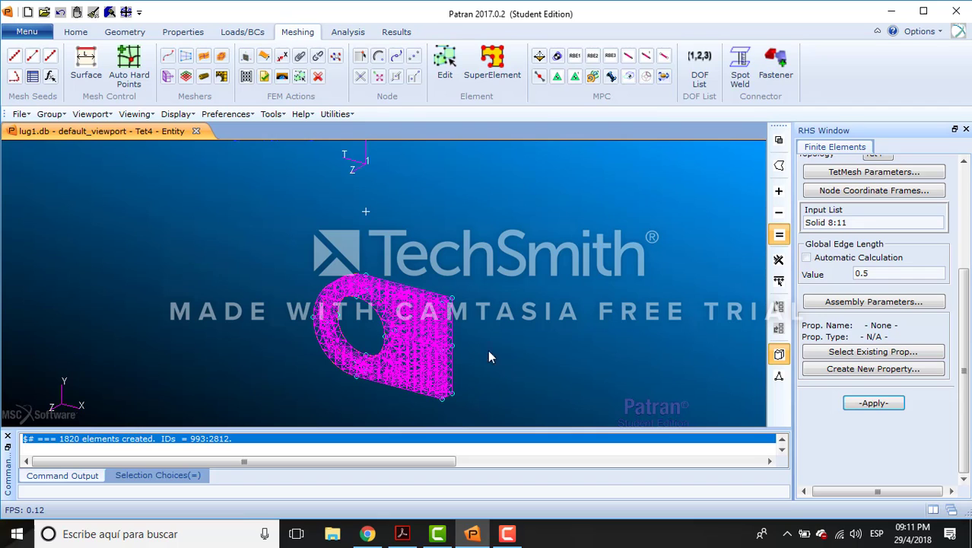
Post only the Tet10 group in the viewport and close the group form.
click(51, 116)
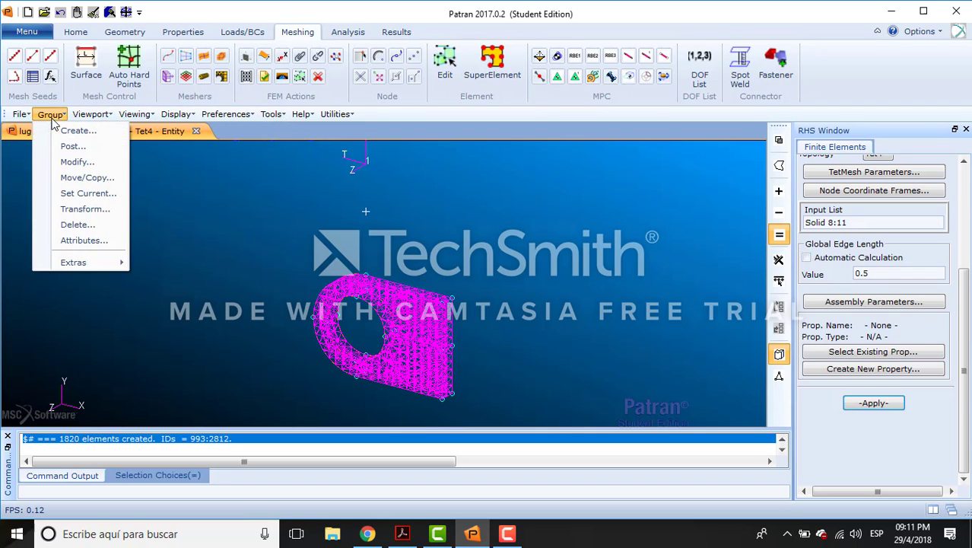
click(79, 146)
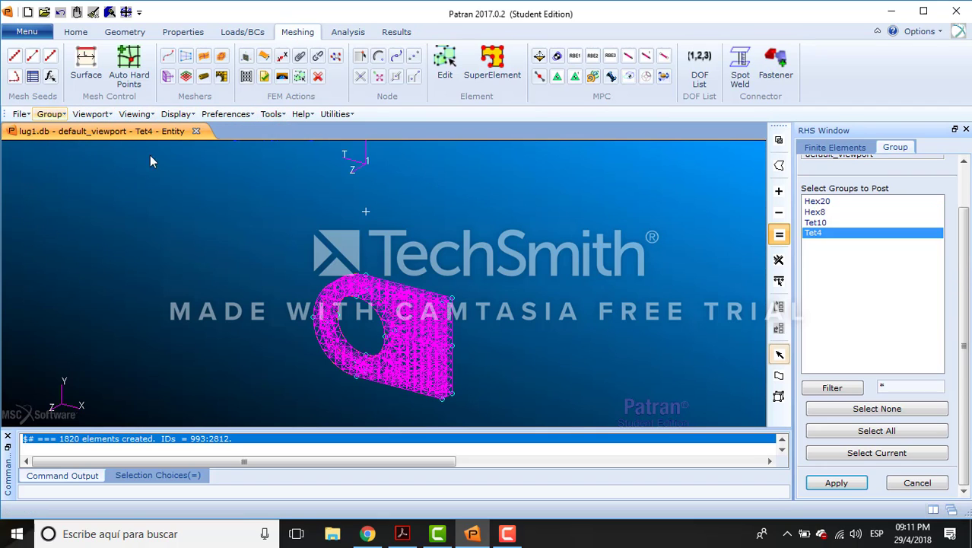
click(824, 222)
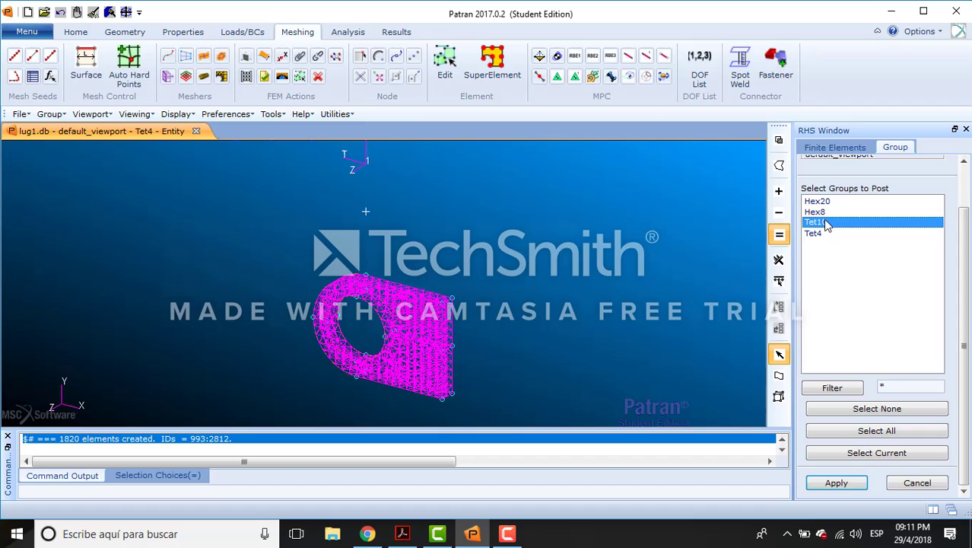
click(837, 484)
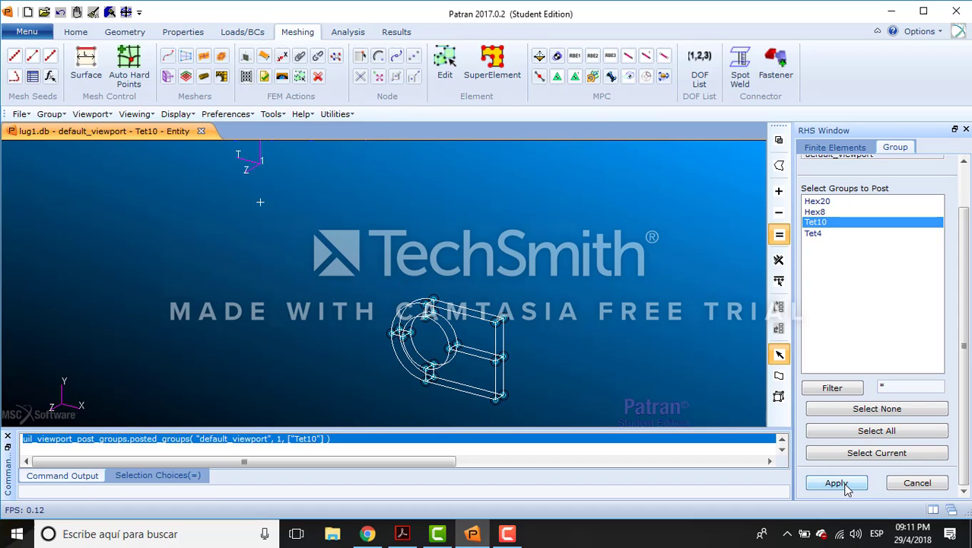
click(917, 483)
Change the solid mesh topology to Tet10.
scroll(853, 168, up, 5)
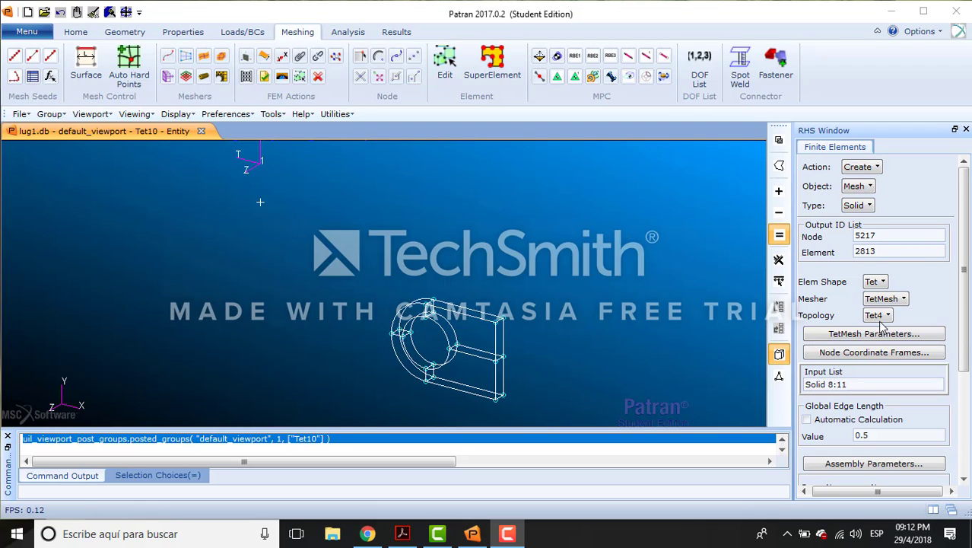
click(883, 316)
click(902, 348)
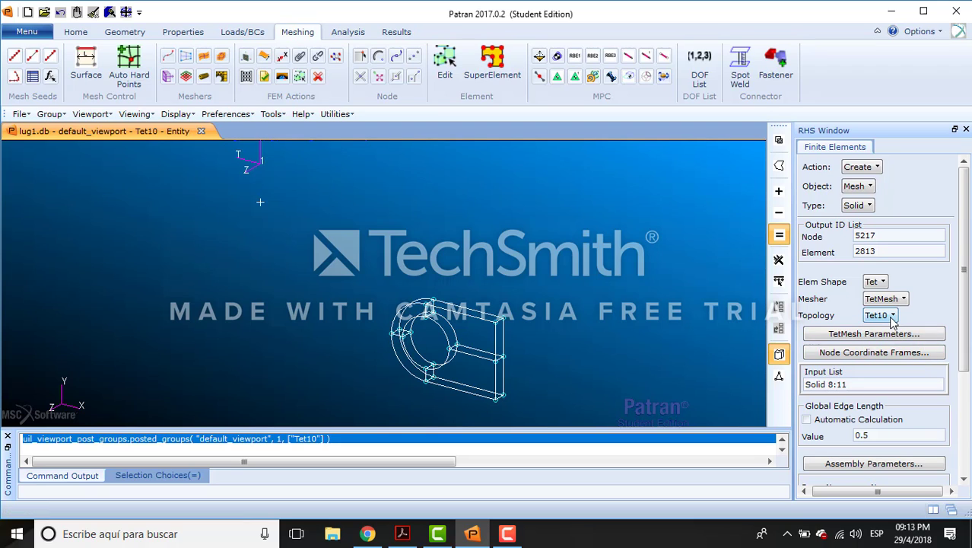
Set the topology to Tet4, replace the mesh input with solids 12:15, enable automatic edge length calculation and enter 0.5 as the global edge length.
click(893, 317)
click(896, 330)
scroll(965, 276, down, 1)
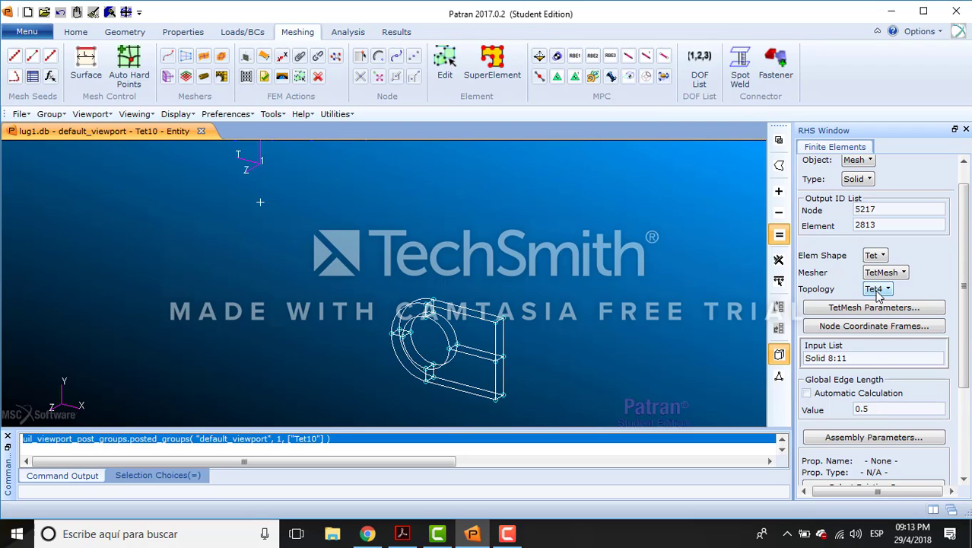
click(849, 358)
key(Delete)
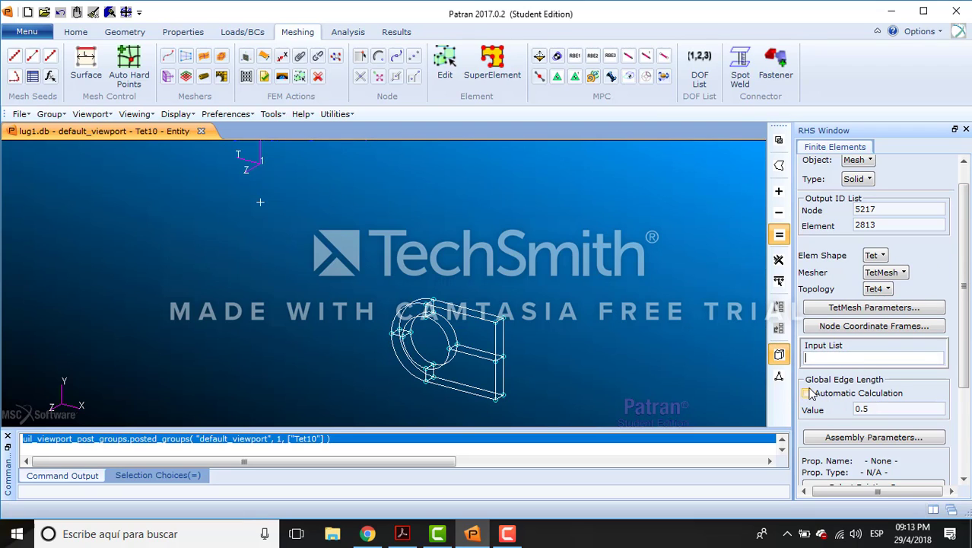
click(808, 393)
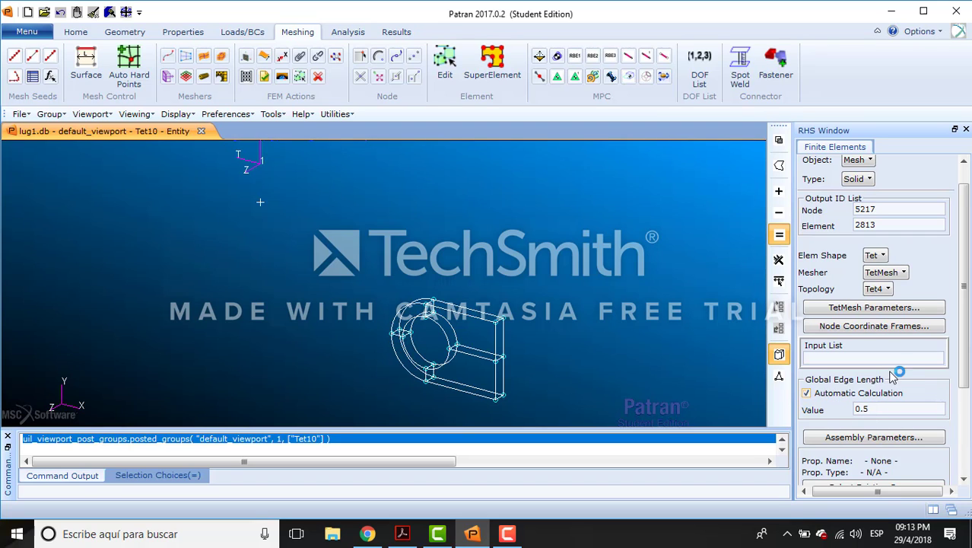
click(489, 373)
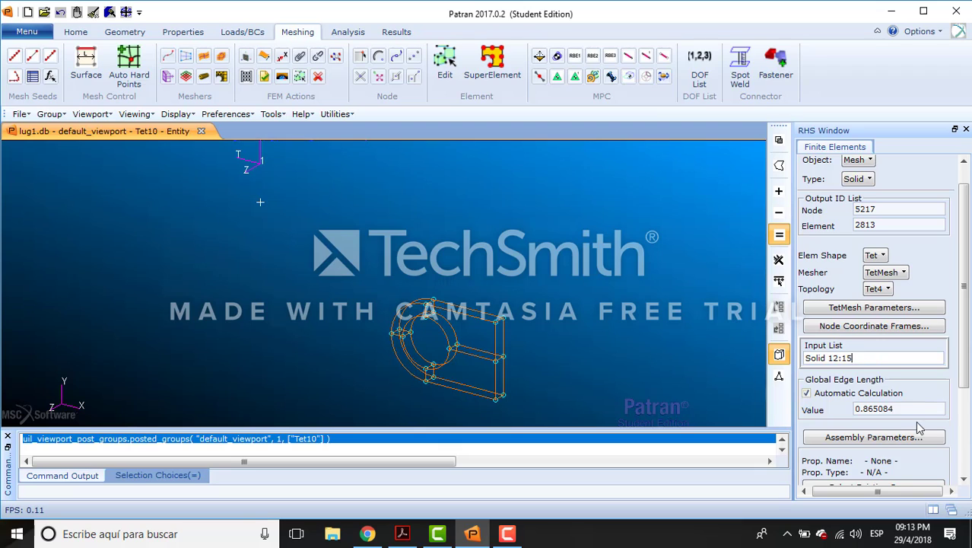
drag(897, 409, 826, 404)
text(.5)
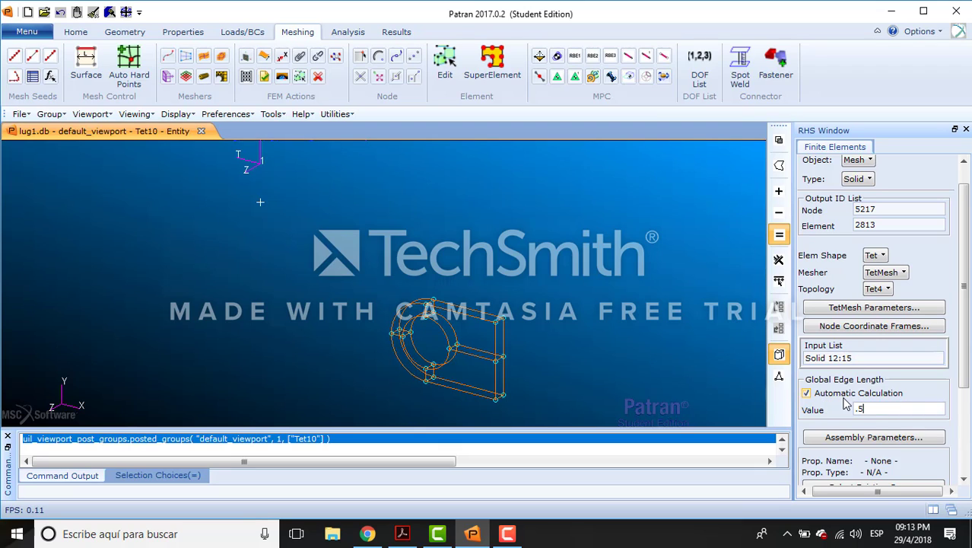
Replace the neighbor solid list in the assembly parameters with all solids of the posted lug, keeping Match Parasolid Faces enabled.
click(865, 438)
click(861, 223)
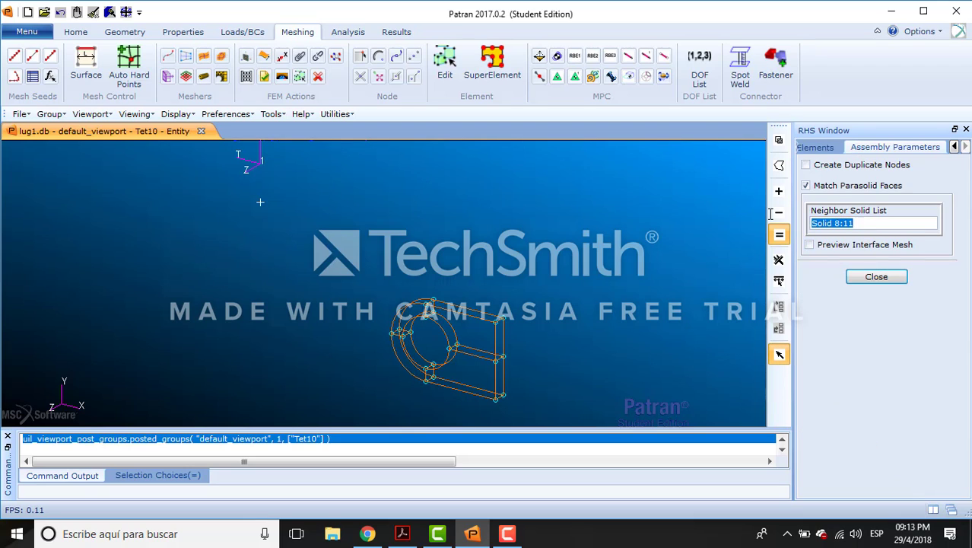
key(BackSpace)
click(807, 186)
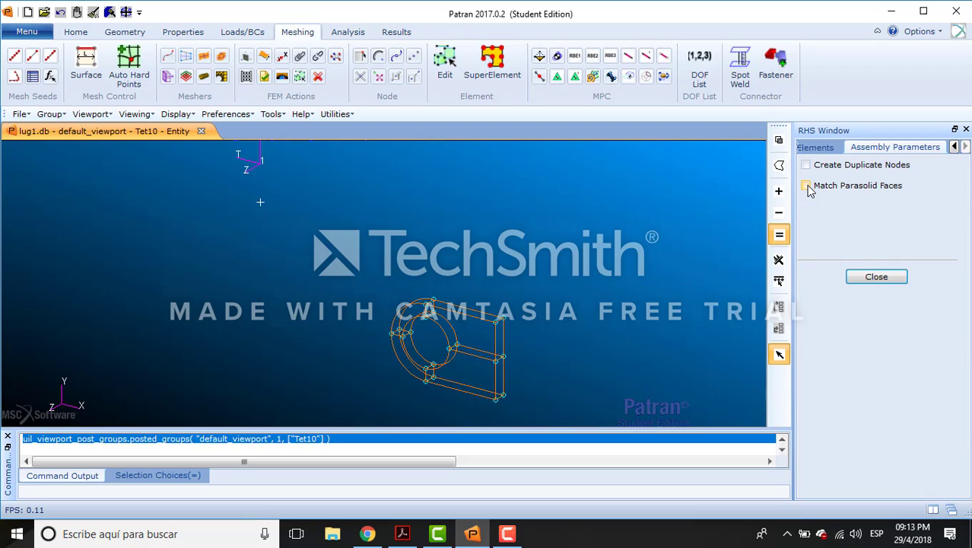
click(808, 187)
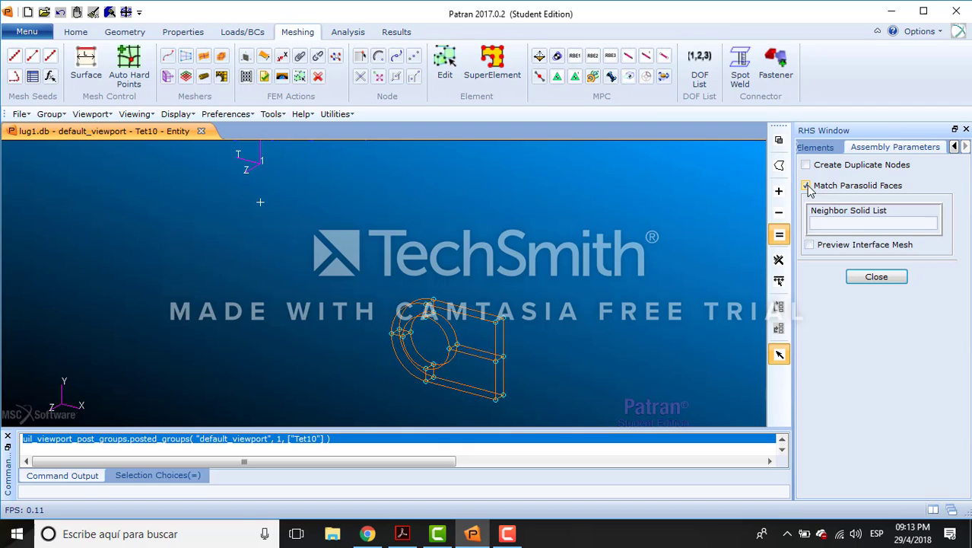
click(856, 221)
drag(389, 276, 523, 409)
click(883, 279)
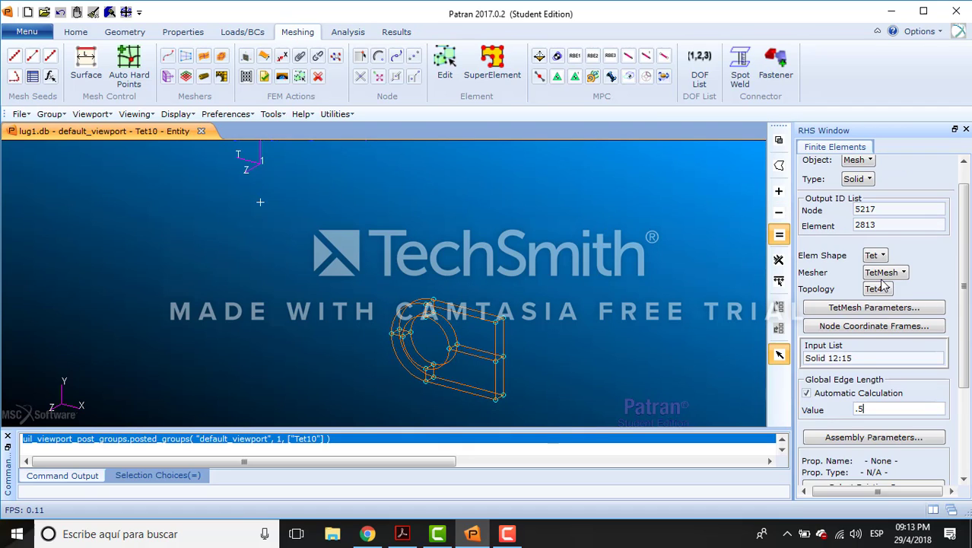
Try to generate the Tet4 TetMesh on solids 12:15.
drag(962, 305, 965, 380)
click(874, 418)
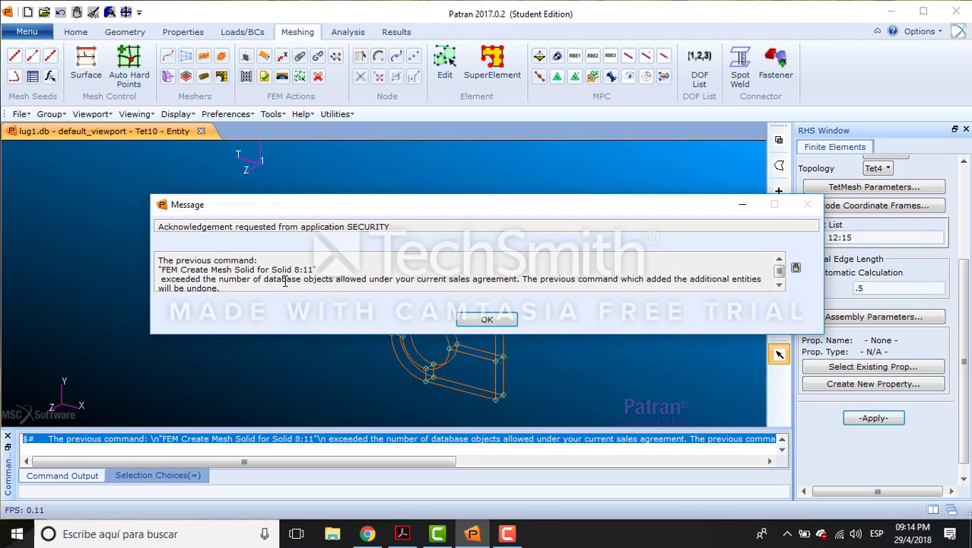
click(487, 319)
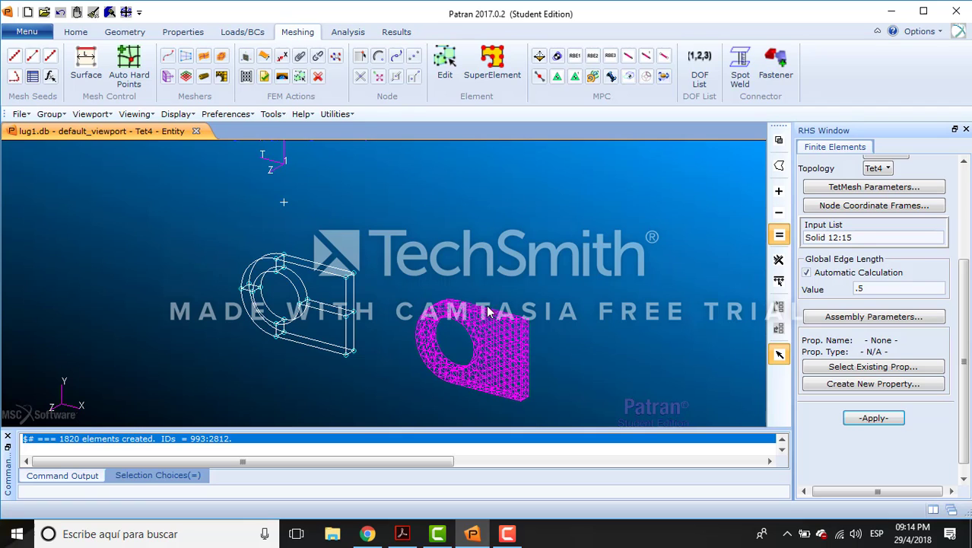
Post the Hex20, Hex8, Tet10 and Tet4 groups together in the viewport and close the group form.
click(58, 116)
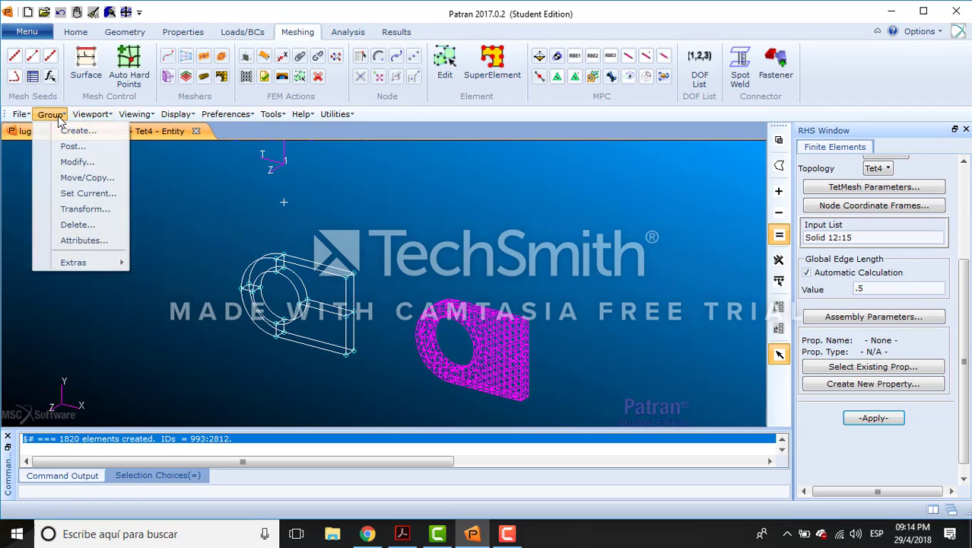
click(88, 147)
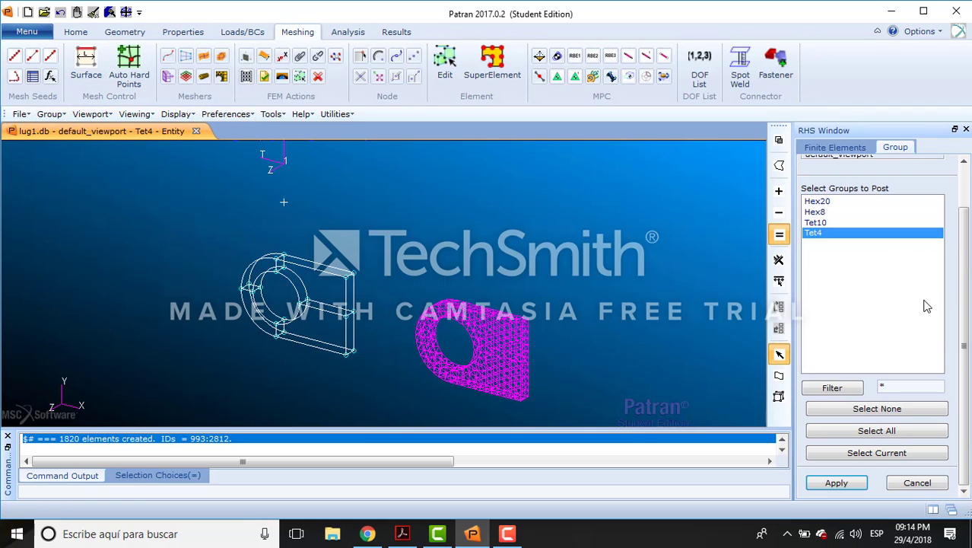
click(879, 431)
click(840, 482)
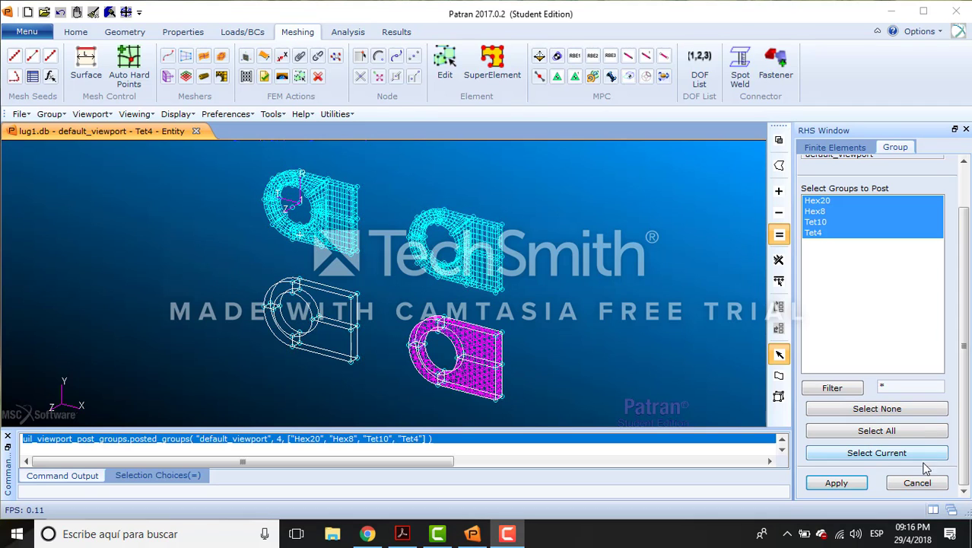
click(917, 484)
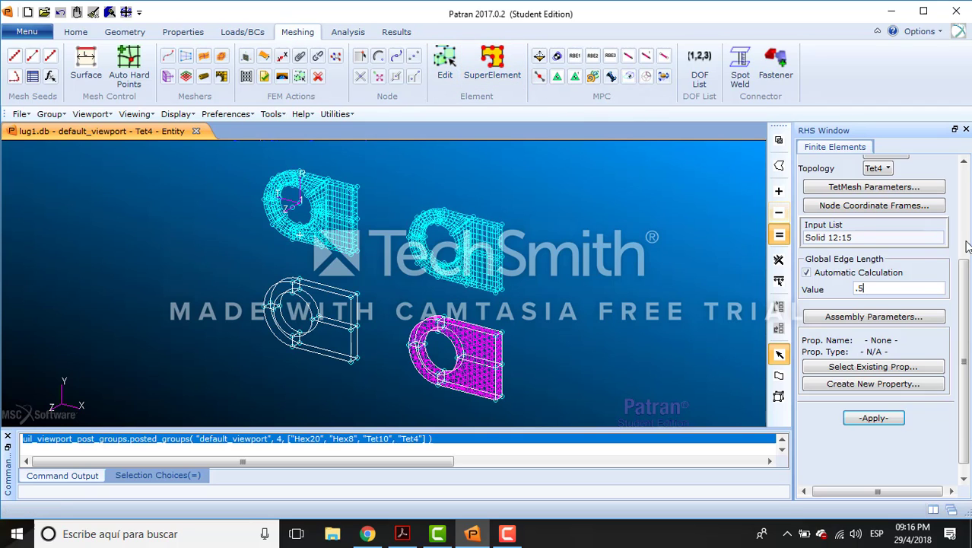
Verify the element boundaries of all posted meshes, displaying the free edges.
scroll(913, 305, up, 5)
click(867, 169)
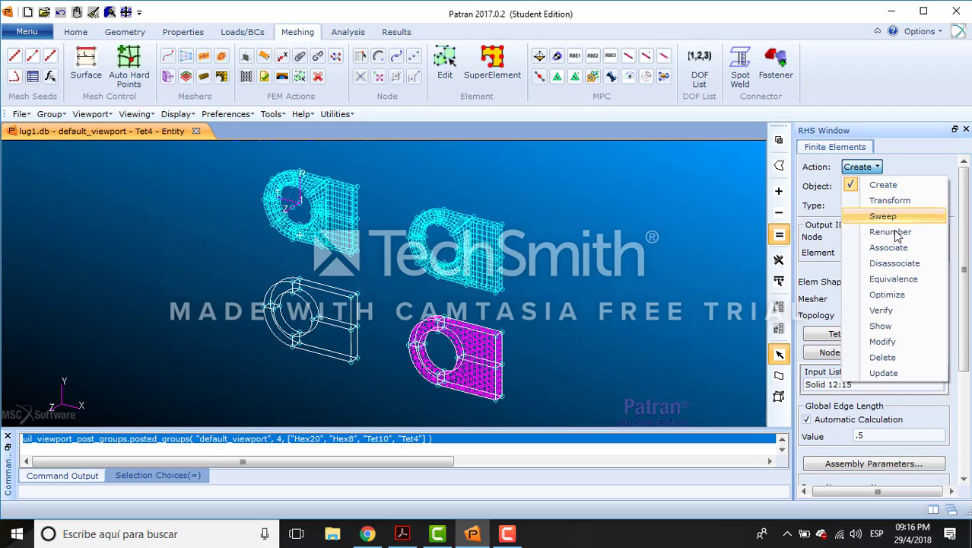
click(886, 311)
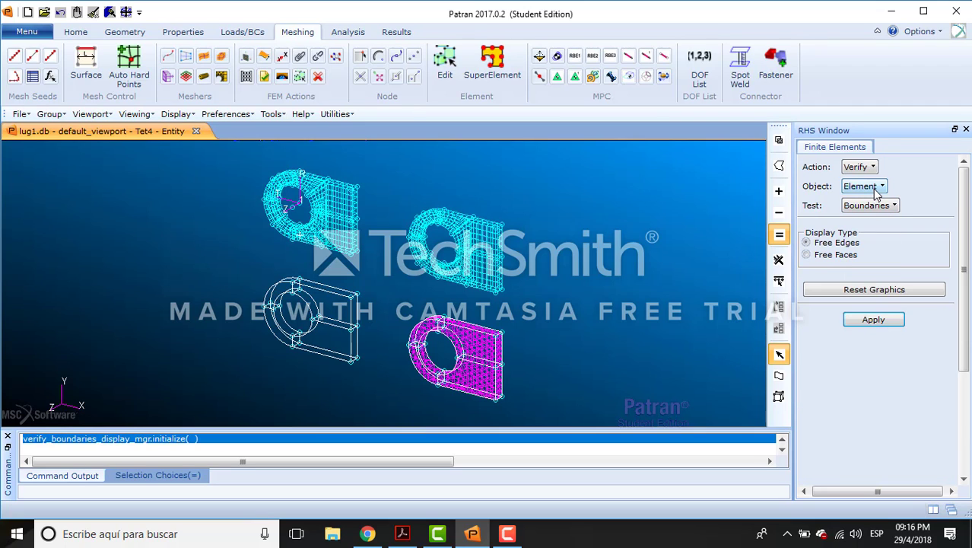
click(874, 320)
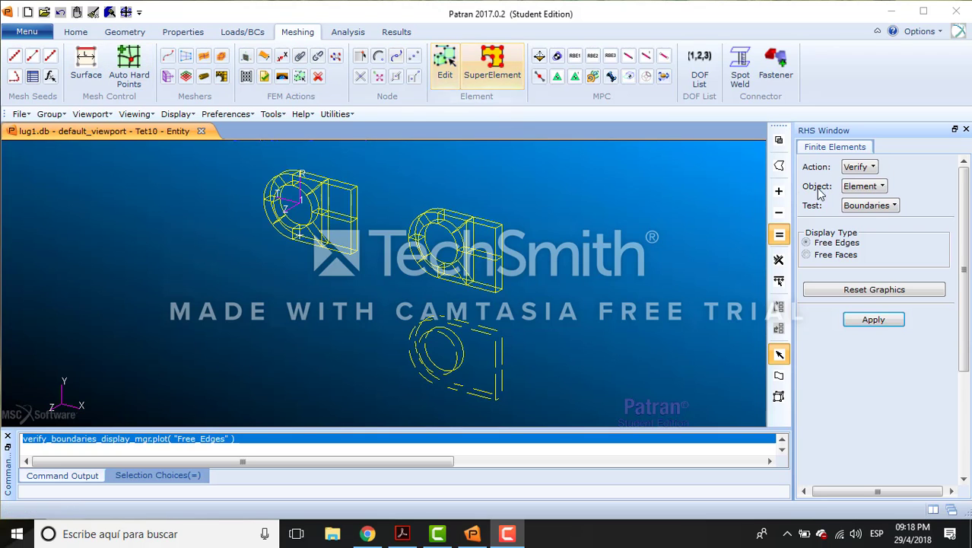
Equivalence all nodes with the Tolerance Cube method, retaining the lower node id and using a tolerance of 0.005.
click(872, 169)
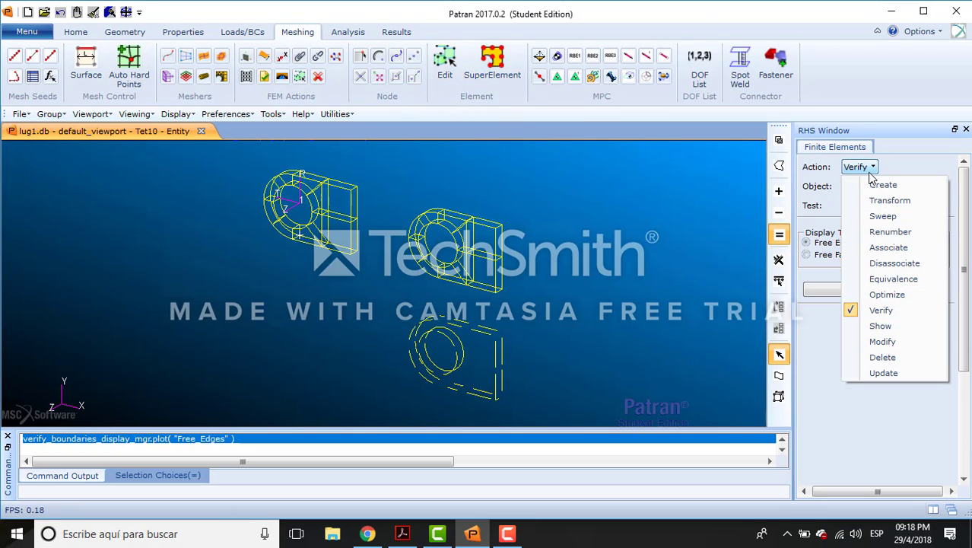
click(893, 277)
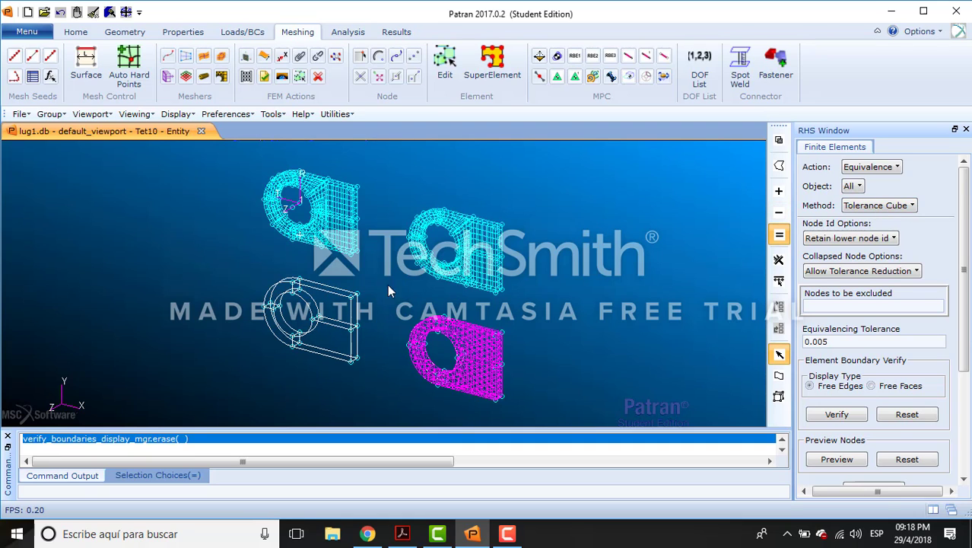
scroll(902, 264, down, 3)
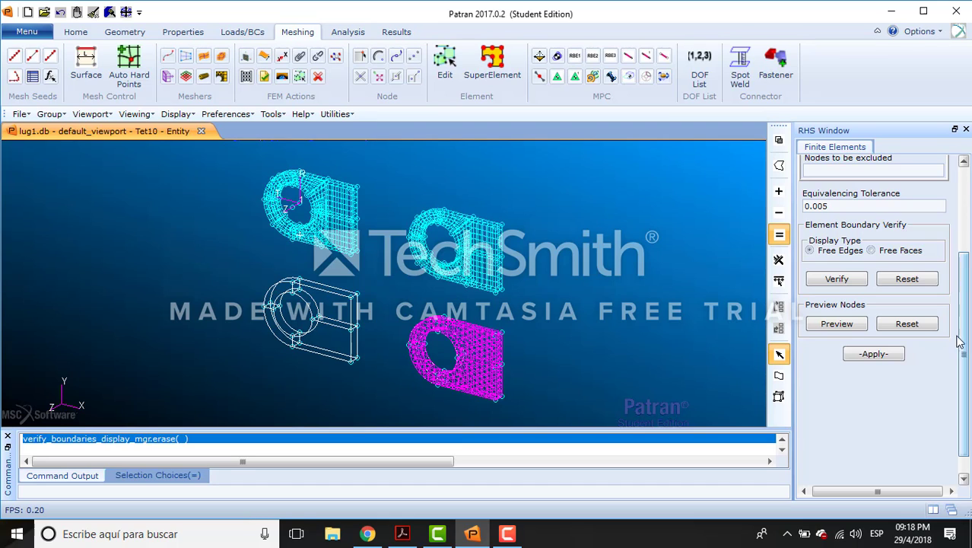
click(875, 353)
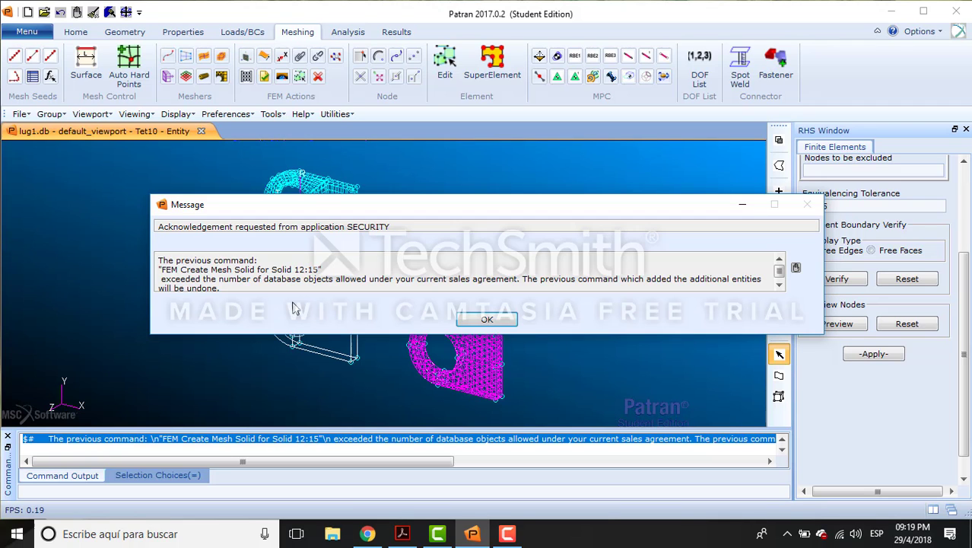
click(496, 320)
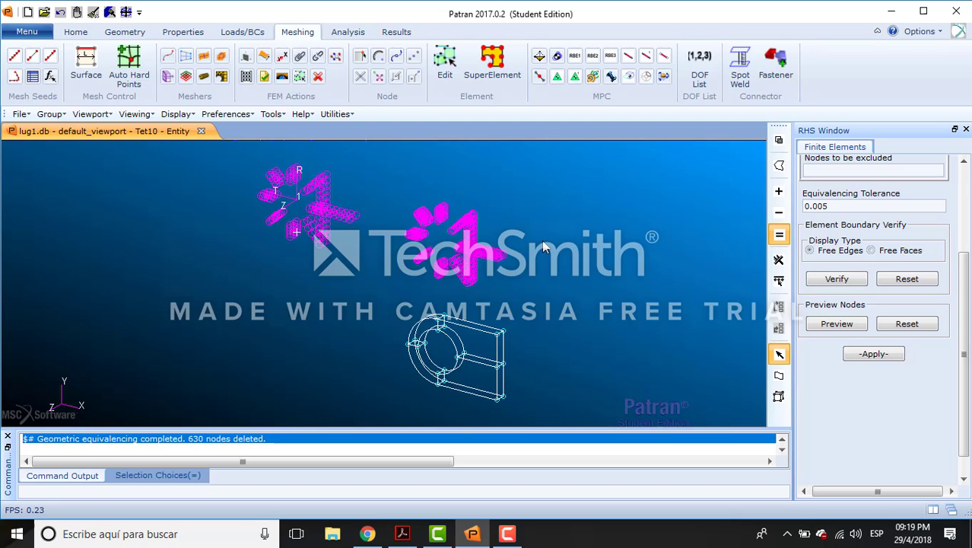
Return to the element boundary verification with free edges as the display type.
drag(964, 281, 964, 191)
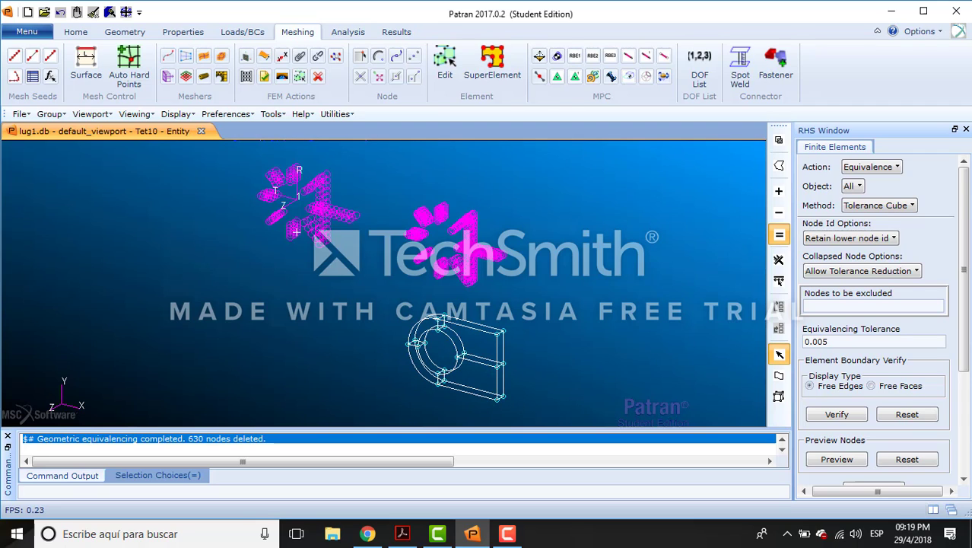
click(871, 166)
click(898, 310)
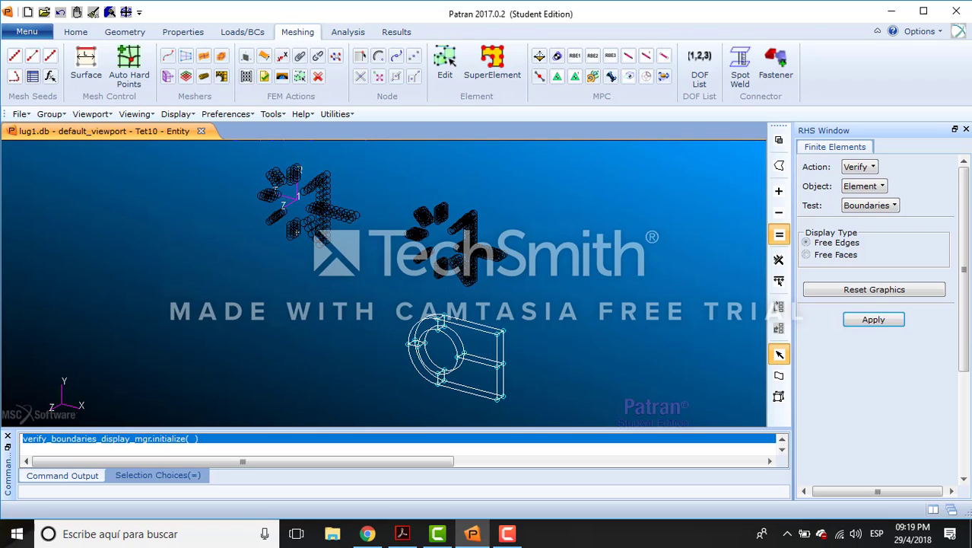
Open the displacement boundary condition form and post all groups again (Hex20, Hex8, Tet10 and Tet4).
click(242, 31)
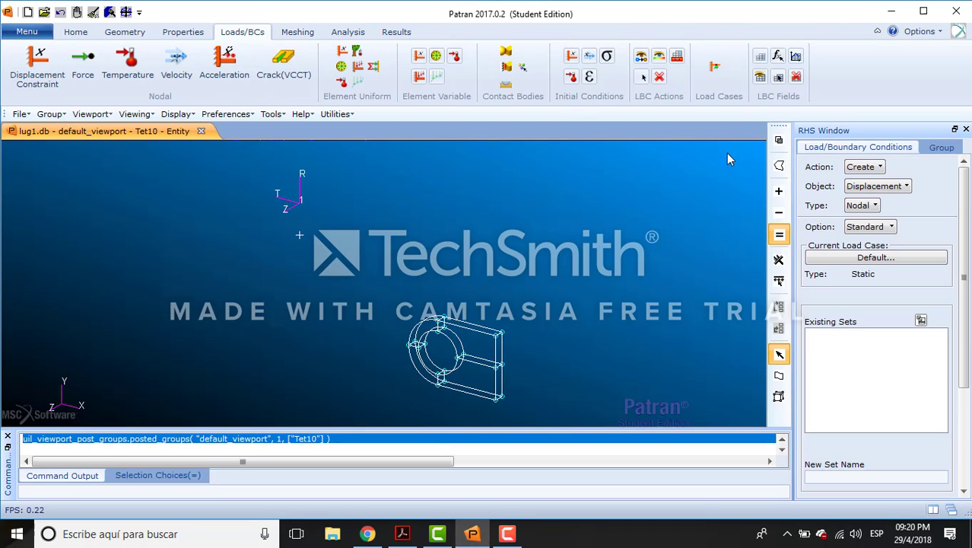
click(51, 114)
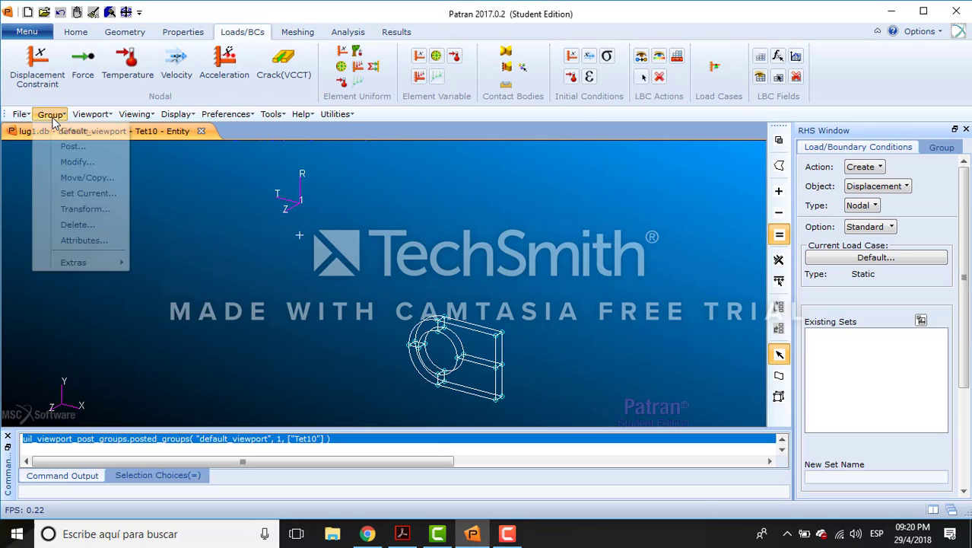
click(79, 147)
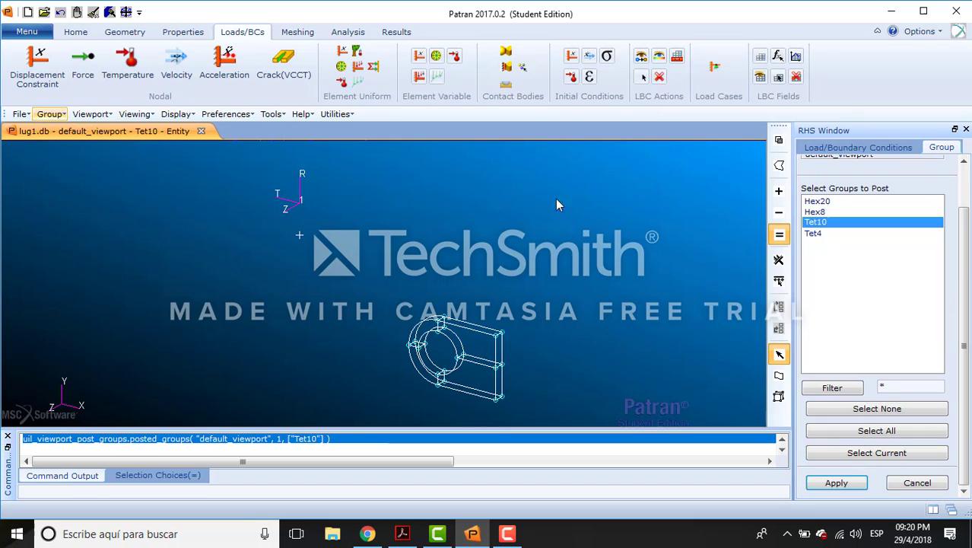
click(870, 431)
click(851, 487)
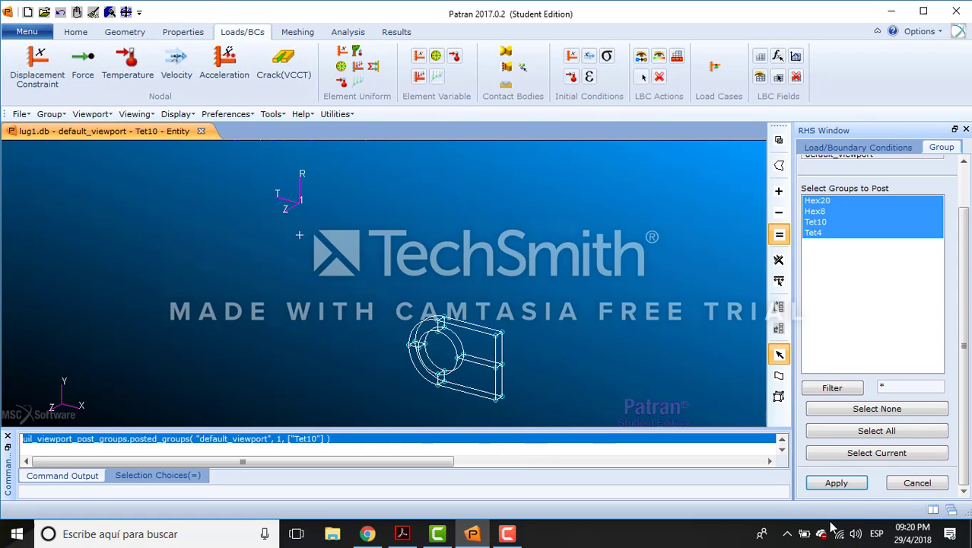
click(840, 488)
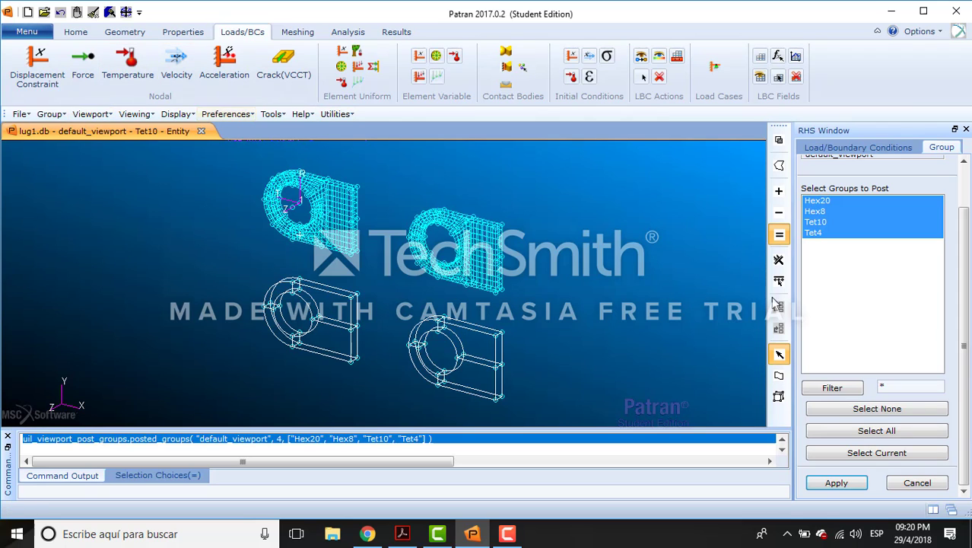
scroll(968, 274, up, 3)
click(858, 147)
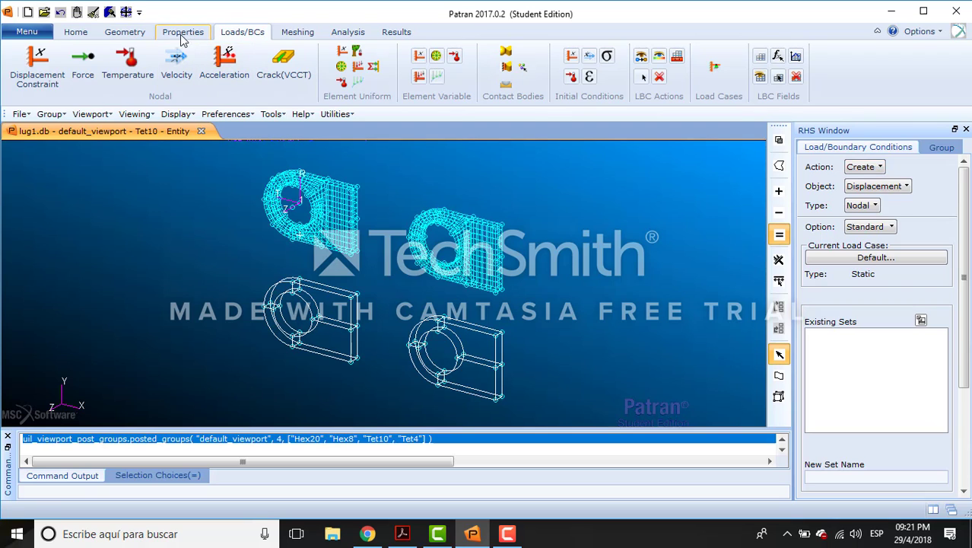
Create a translated copy of coordinate frame Coord 1 using the vector <15 0 0> in the Coord 0 reference frame.
click(125, 31)
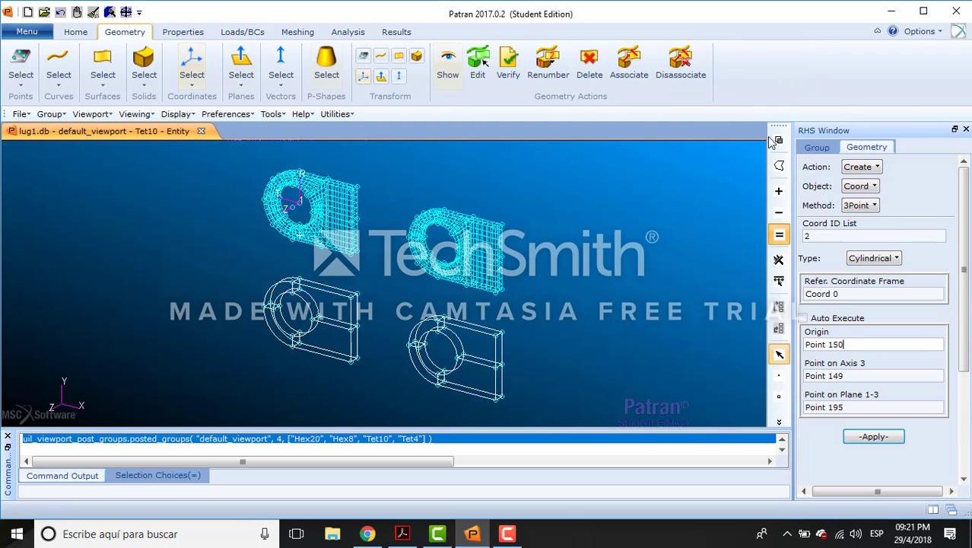
click(859, 170)
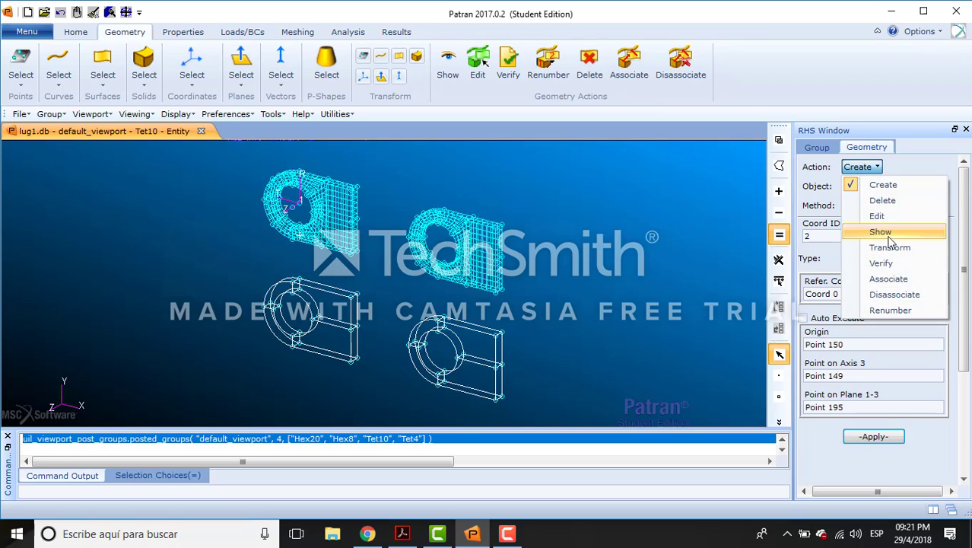
click(868, 242)
click(860, 187)
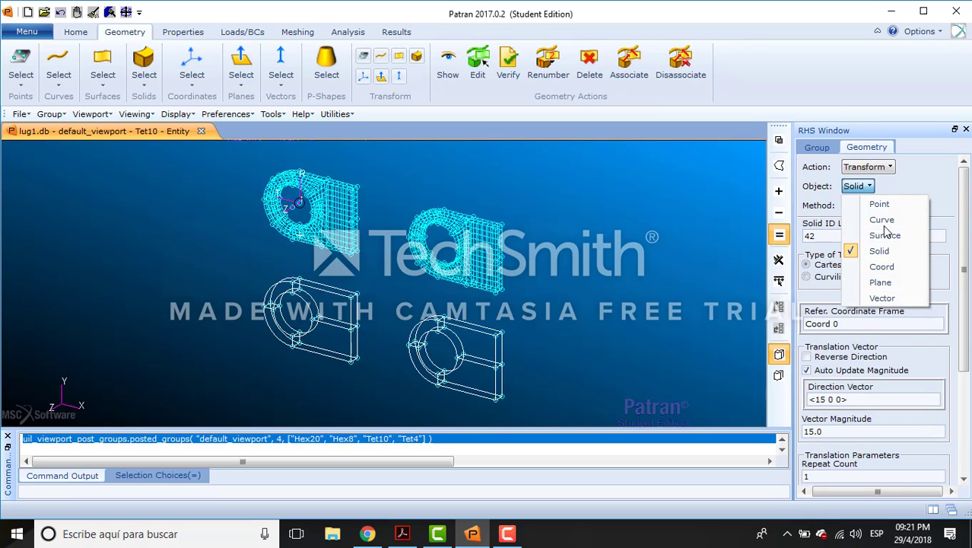
click(882, 263)
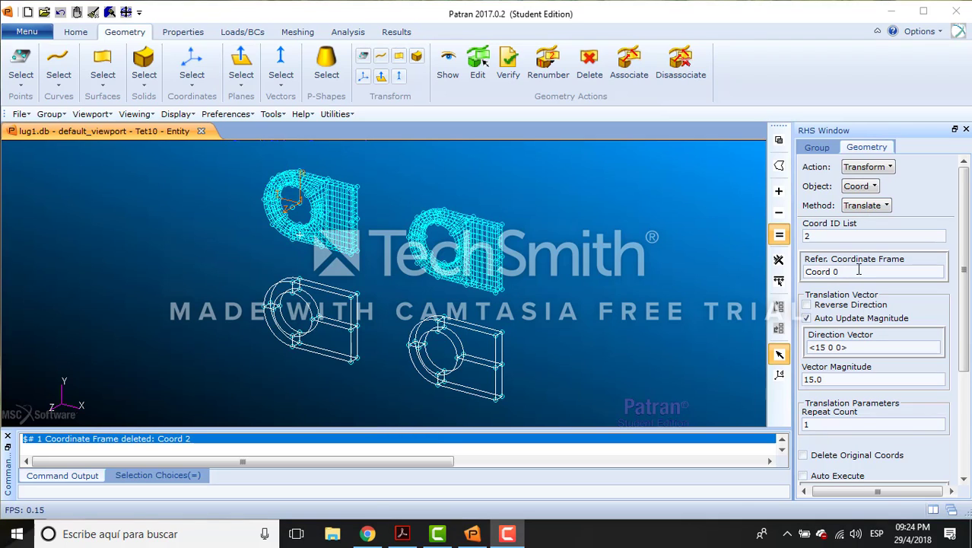
click(854, 268)
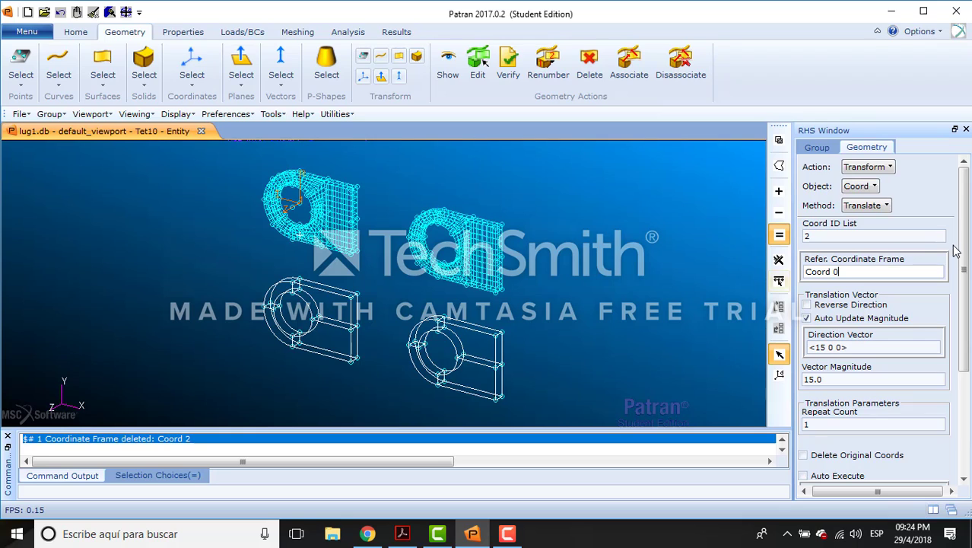
drag(962, 248, 962, 272)
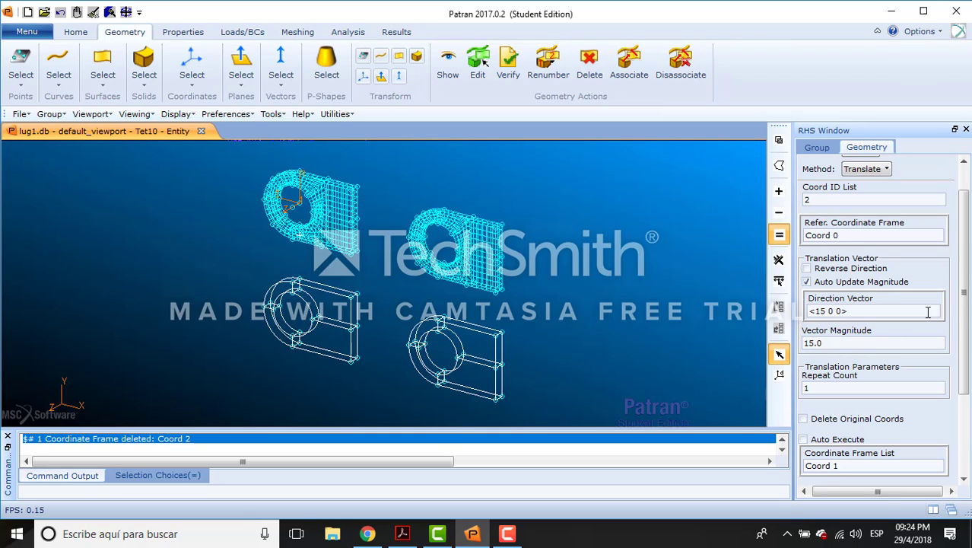
scroll(962, 312, down, 3)
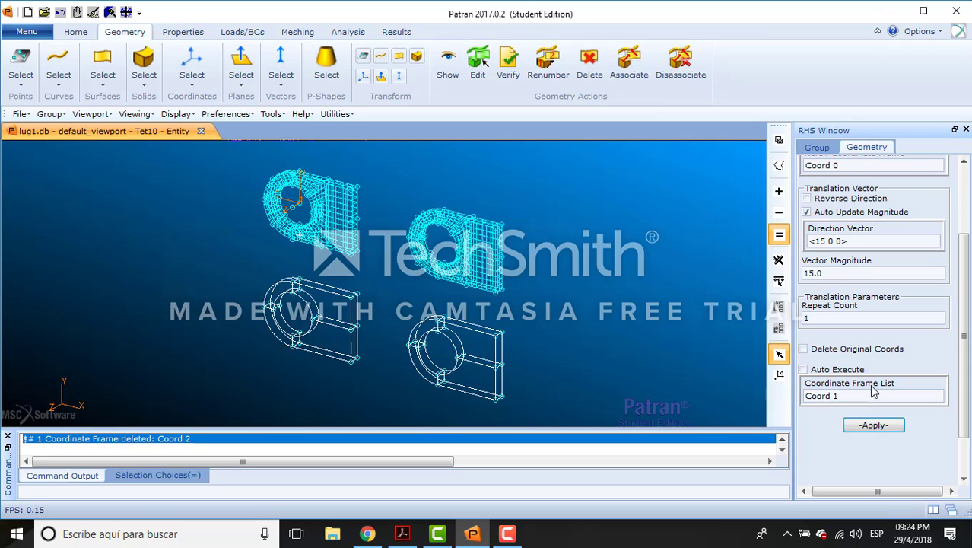
click(849, 396)
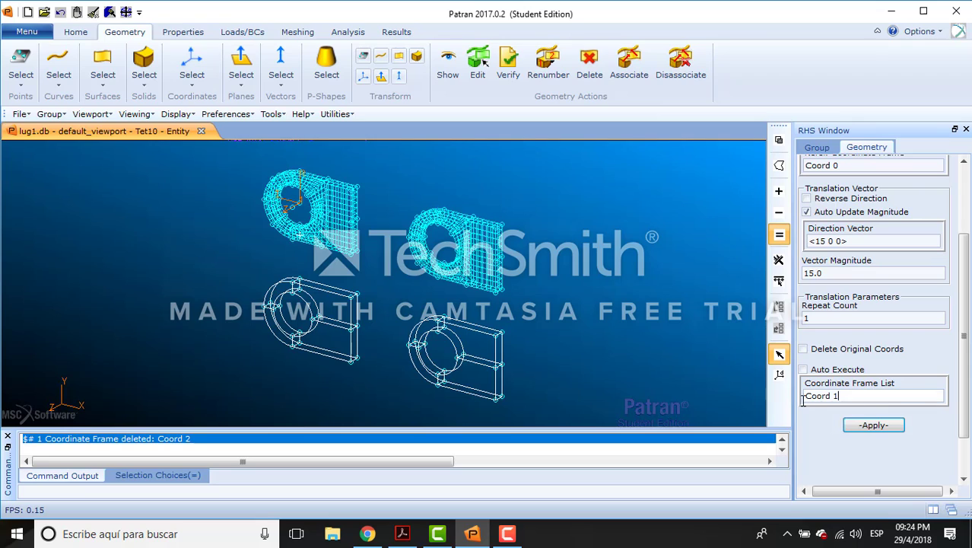
click(293, 201)
click(895, 428)
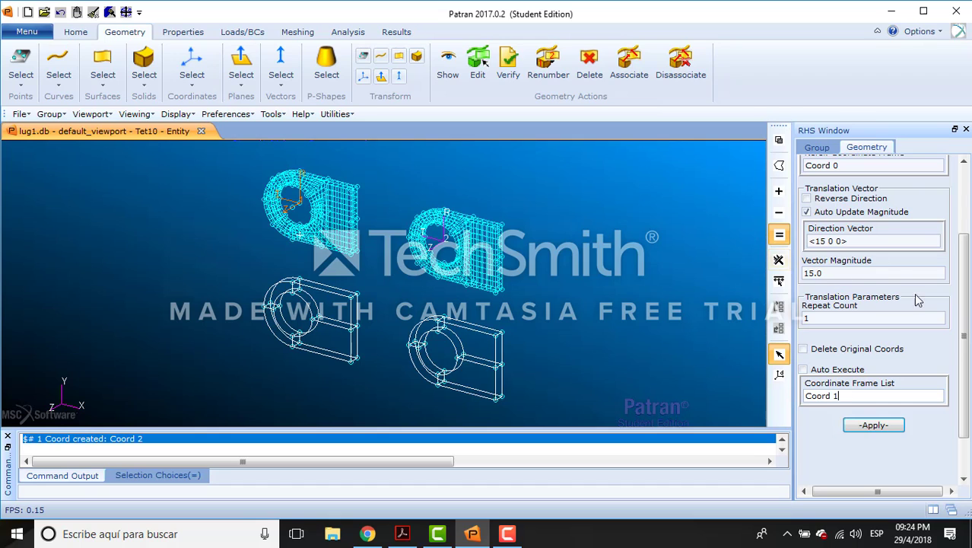
Create another translated copy of coordinate frame Coord 1 using the direction vector <0 -10 0>.
scroll(965, 285, up, 2)
drag(965, 285, 965, 259)
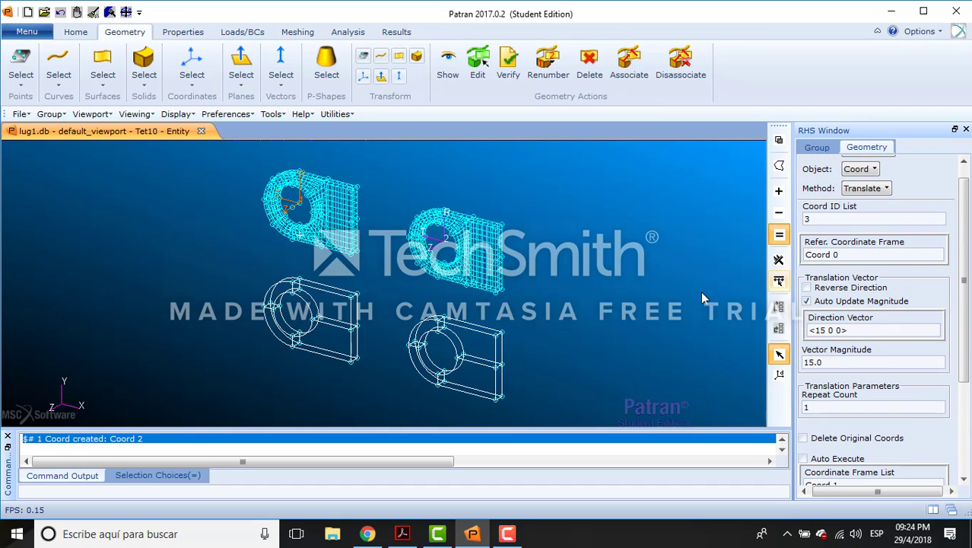
click(830, 331)
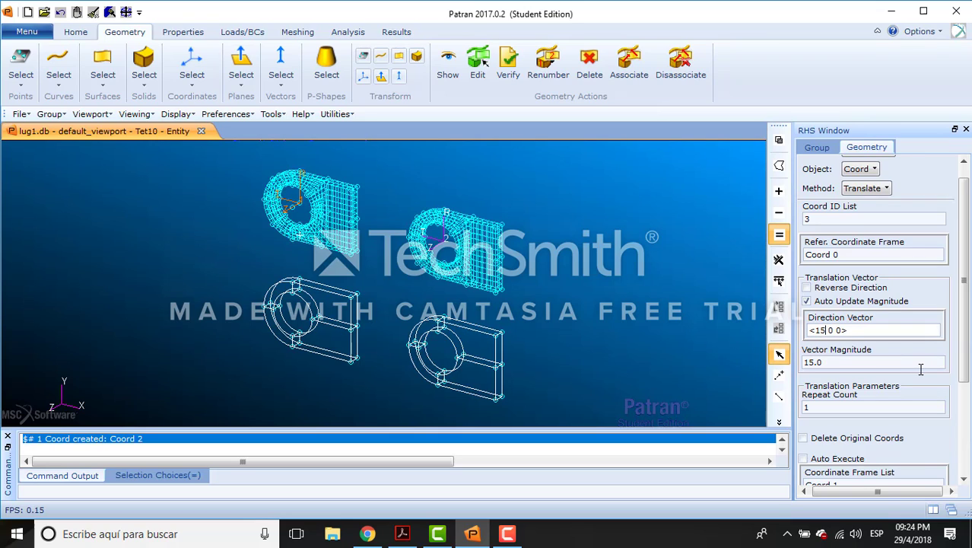
key(BackSpace)
key(BackSpace)
text(0 -1)
scroll(968, 273, down, 3)
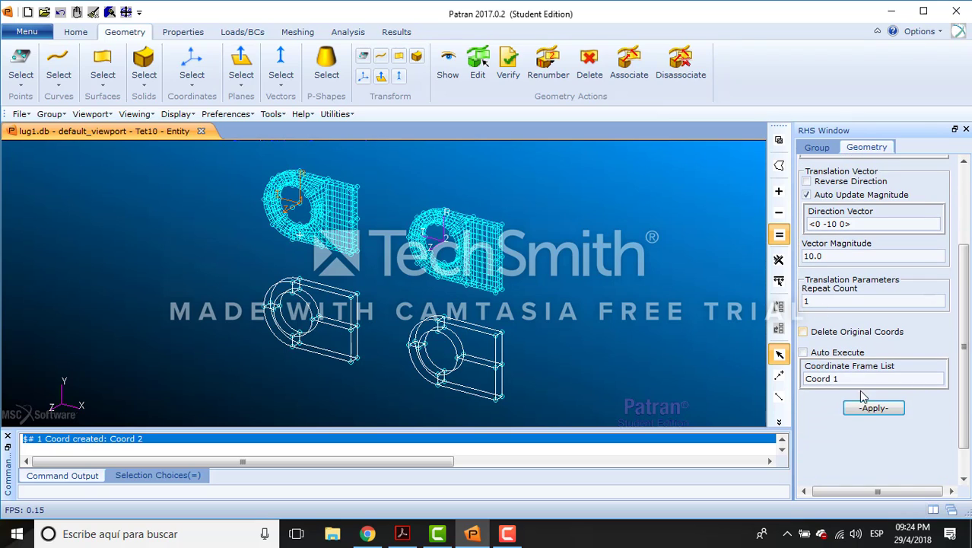
click(872, 410)
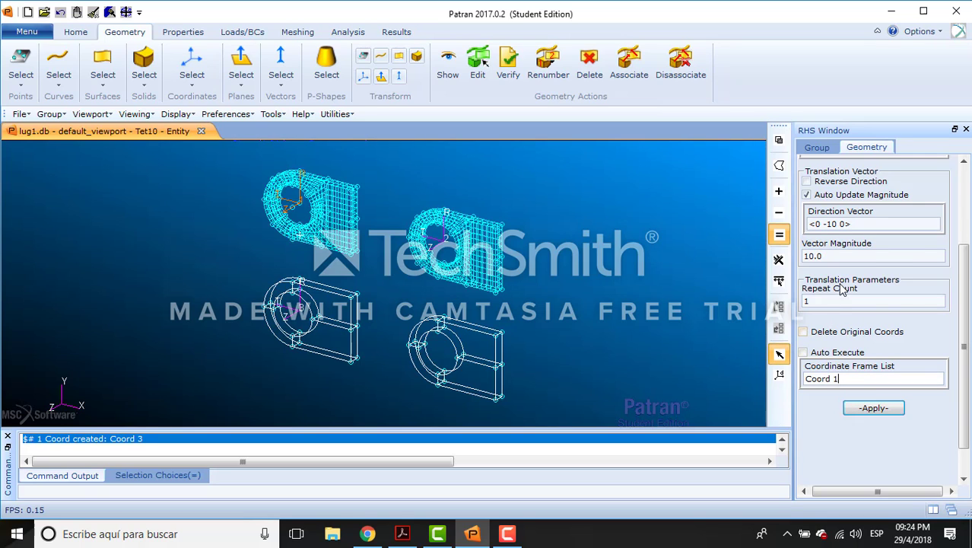
Create a translated copy of coordinate frame Coord 2 using the direction vector <0 -10 0>.
scroll(965, 305, up, 5)
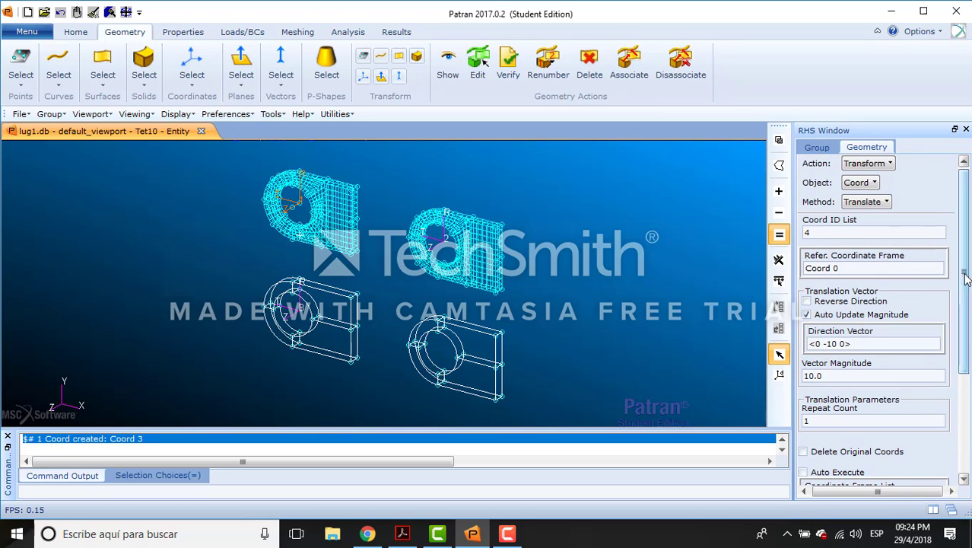
scroll(965, 304, down, 3)
scroll(868, 402, down, 1)
triple_click(869, 403)
key(BackSpace)
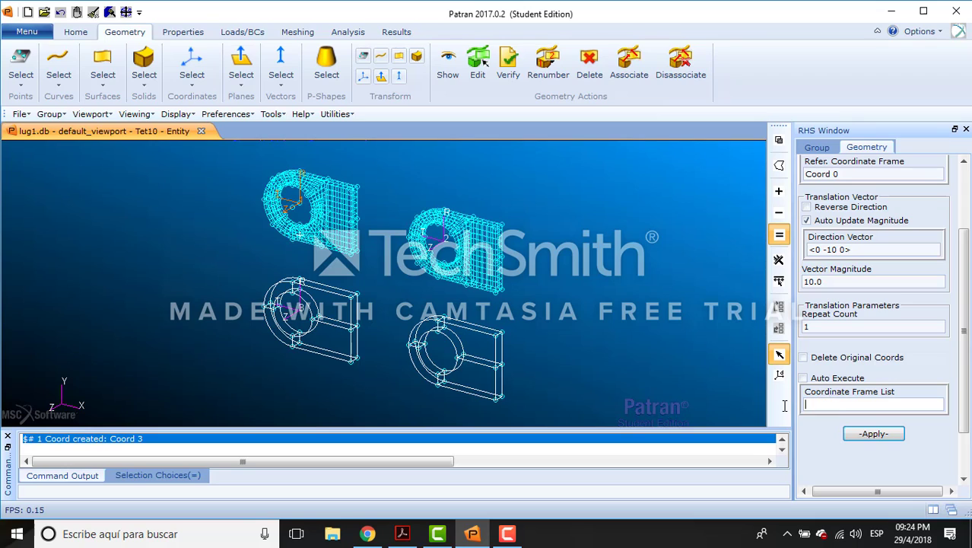
click(443, 245)
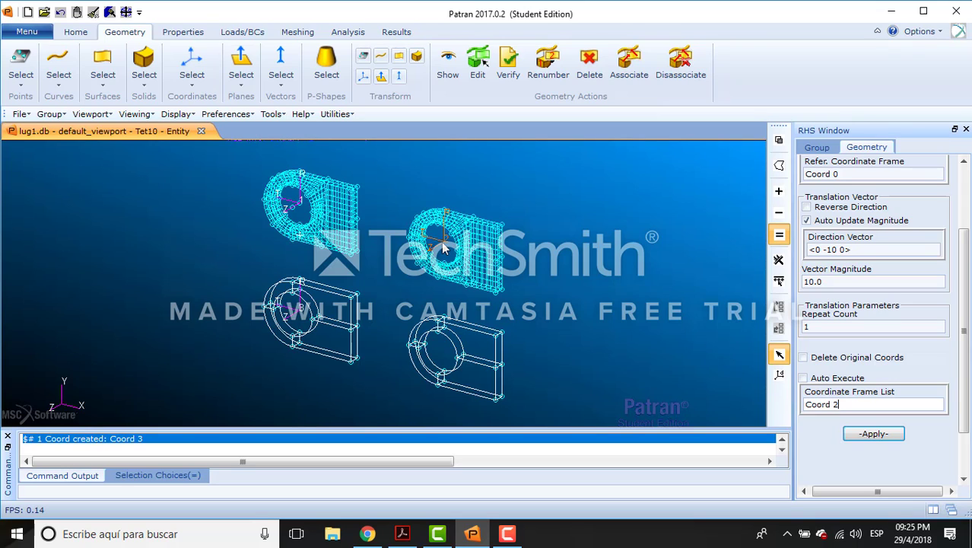
click(828, 249)
text(-1)
click(874, 433)
key(F10)
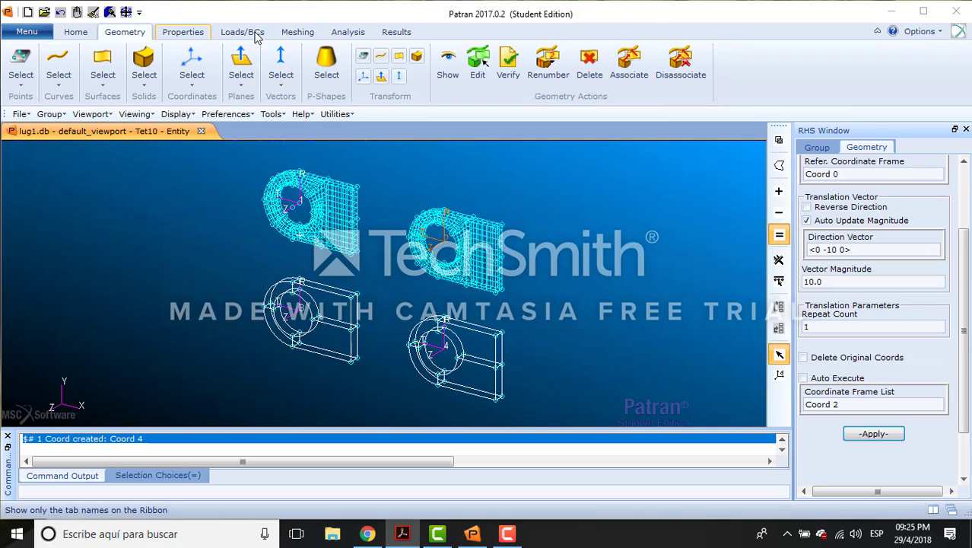
Set up a spatial PCL Function field named sin_pressure_hex8 that uses Coord 1 as its coordinate system.
click(186, 33)
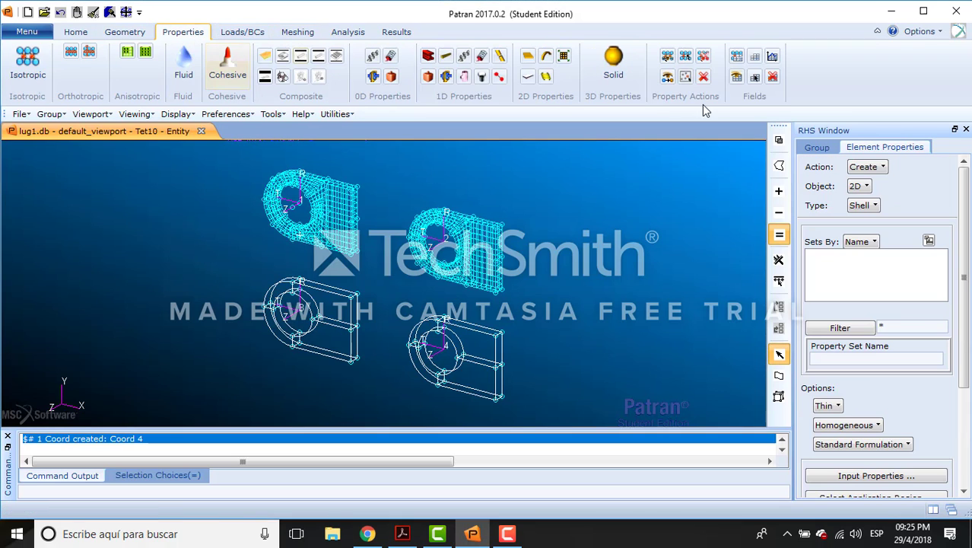
click(753, 61)
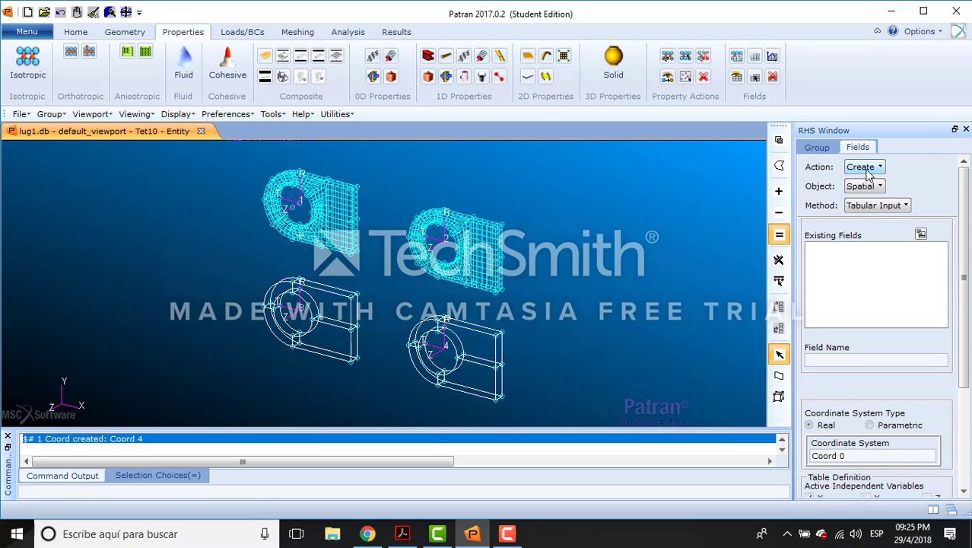
click(877, 206)
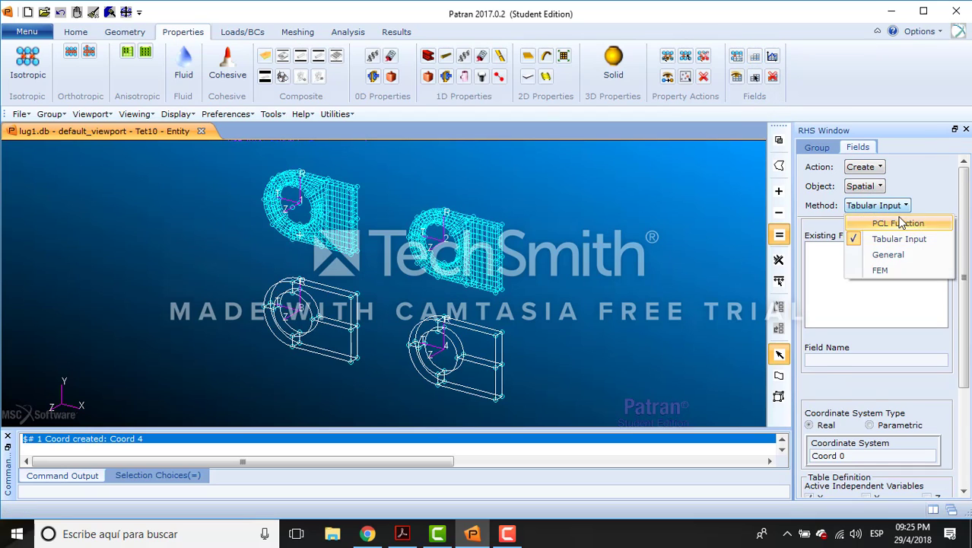
click(876, 219)
click(846, 361)
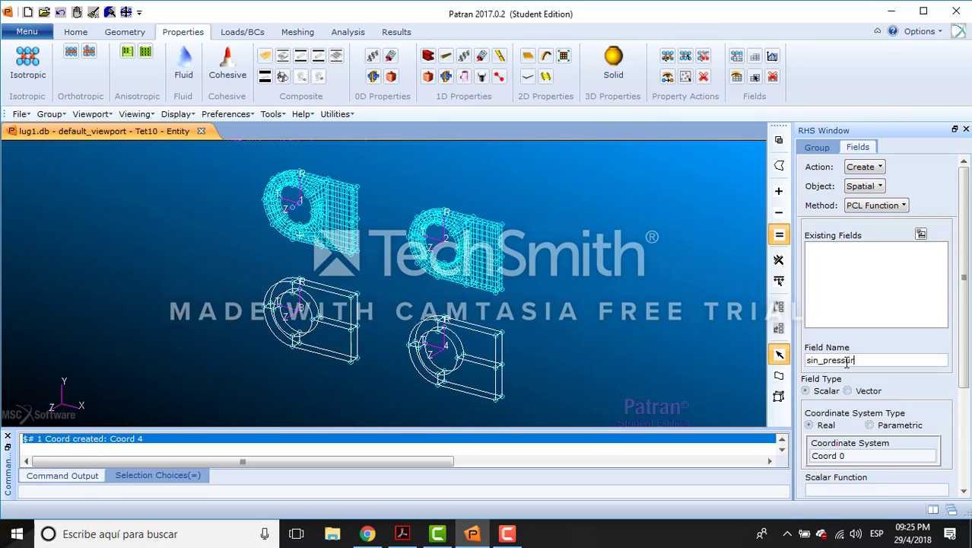
text(e_hex8)
scroll(965, 259, down, 5)
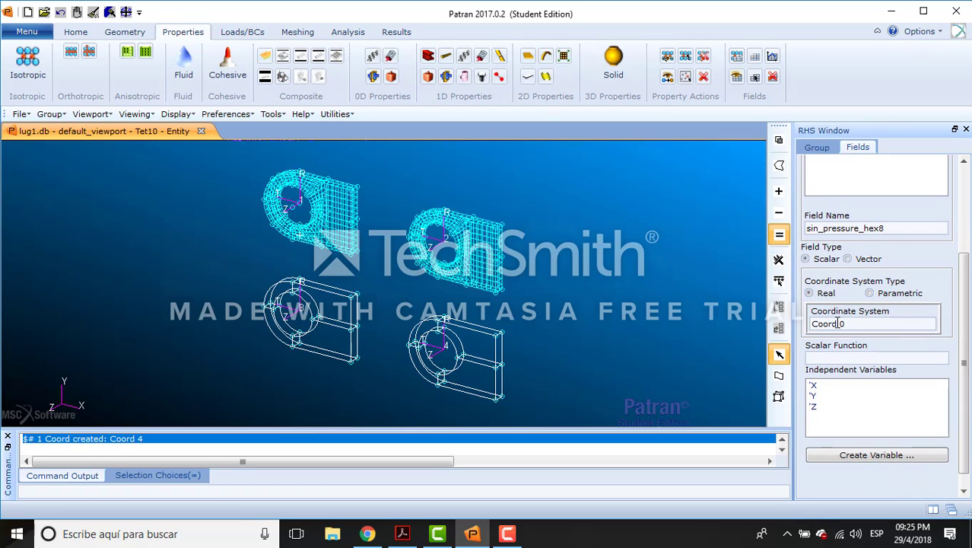
click(840, 323)
key(BackSpace)
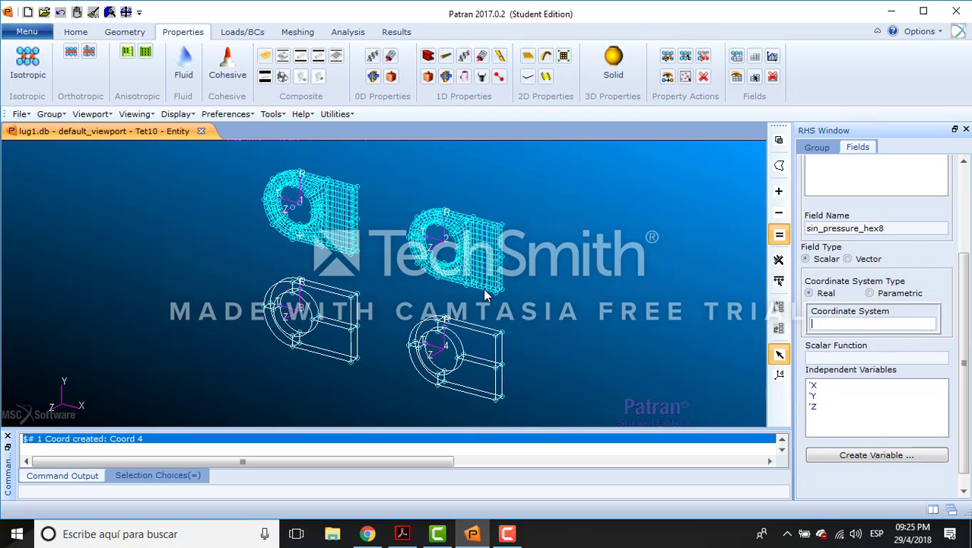
click(288, 198)
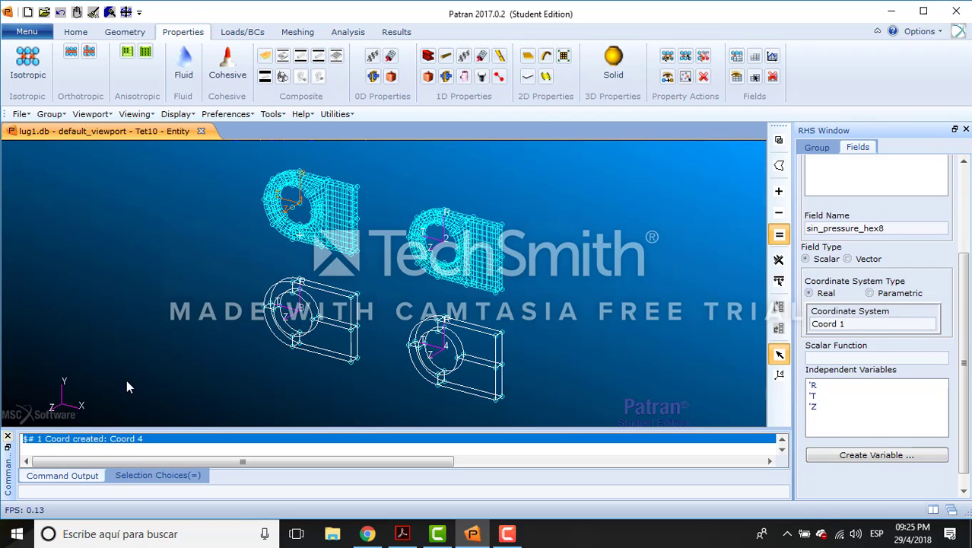
Set the scalar function of sin_pressure_hex8 to sinr('T) and create the field.
click(841, 359)
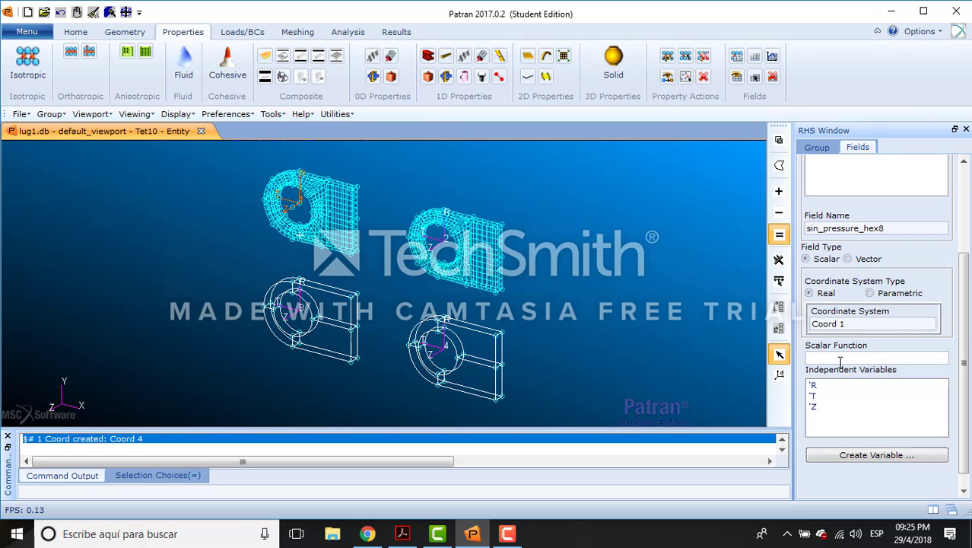
text(sinr()
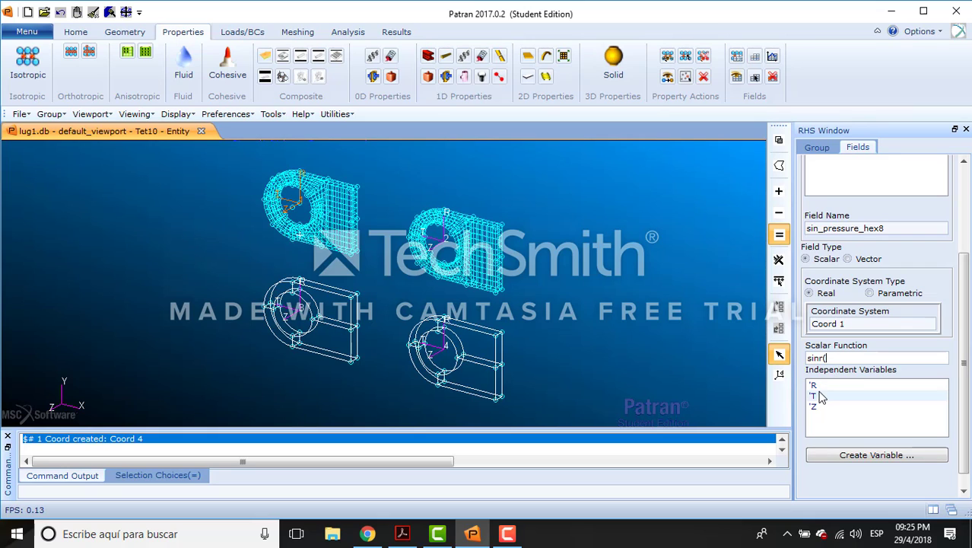
click(820, 397)
drag(833, 359, 806, 361)
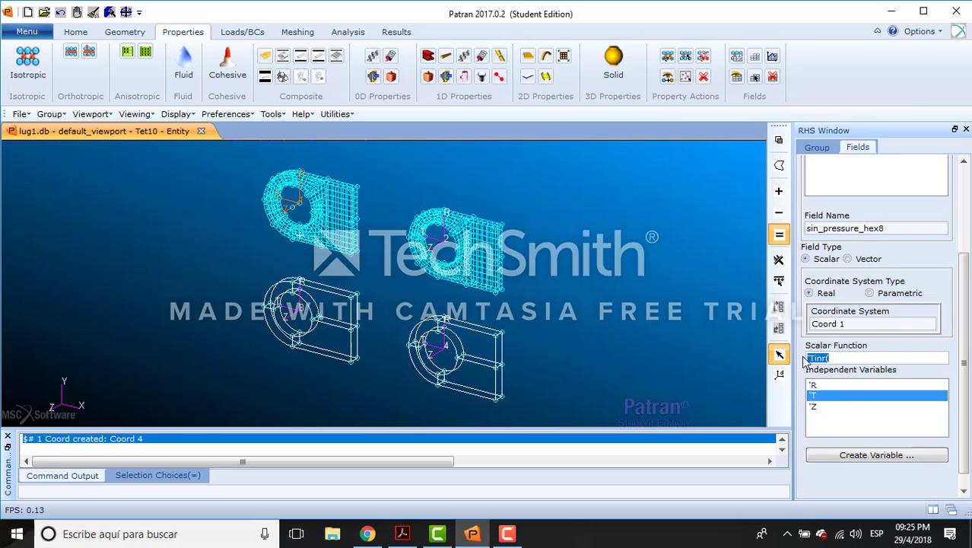
click(805, 361)
click(838, 358)
key(BackSpace)
key(BackSpace)
key(BackSpace)
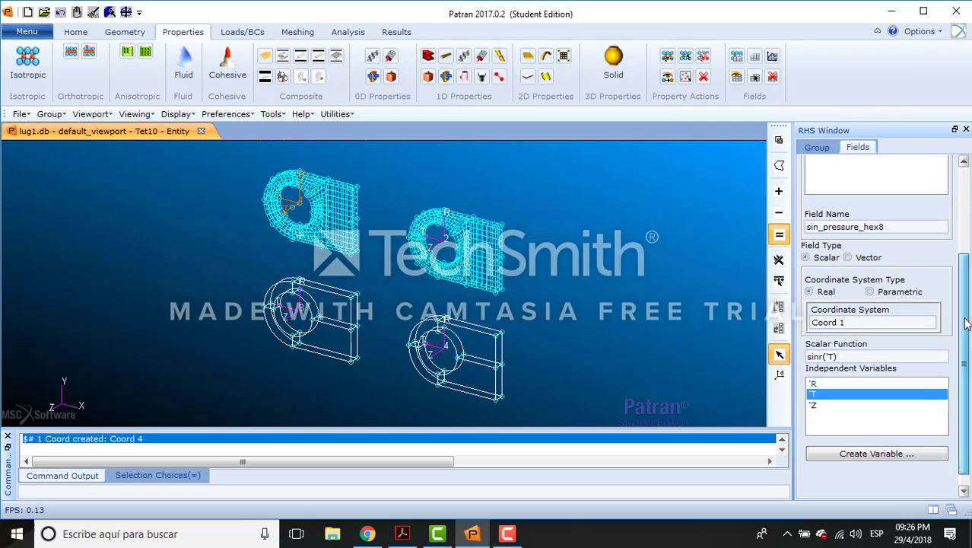
scroll(863, 354, down, 1)
key(Return)
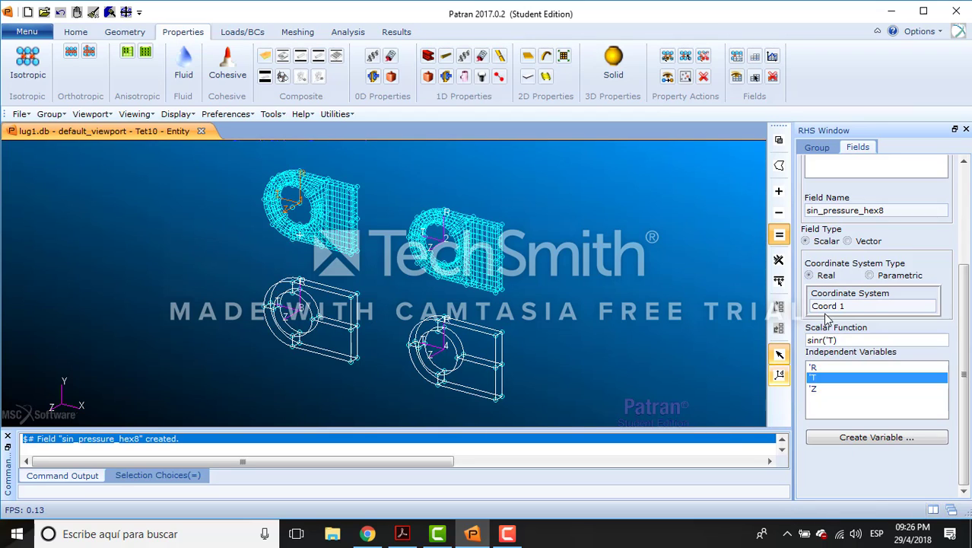
Create a second field named sin_pressure_hex20 with the same scalar function, based on coordinate system Coord 2.
click(882, 214)
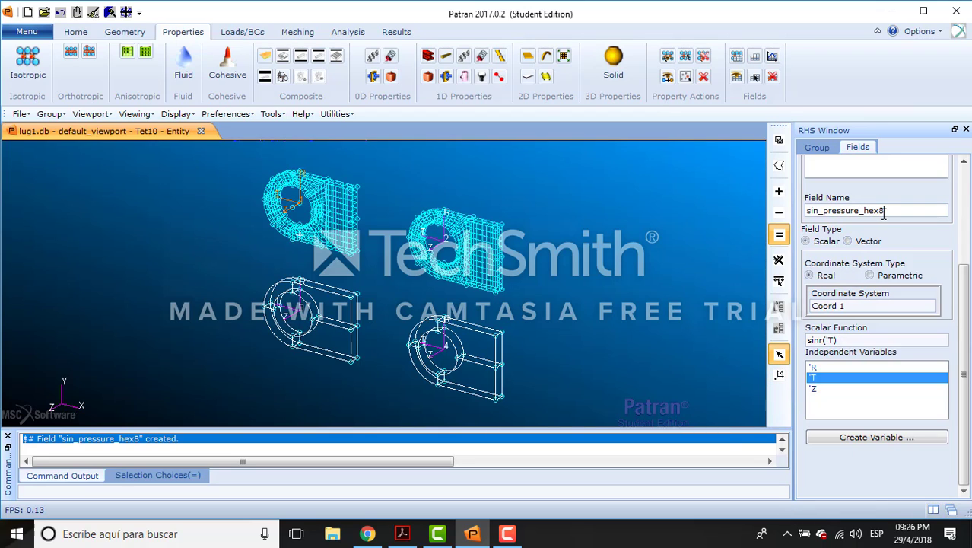
key(BackSpace)
key(BackSpace)
key(BackSpace)
key(BackSpace)
drag(898, 305, 808, 296)
key(BackSpace)
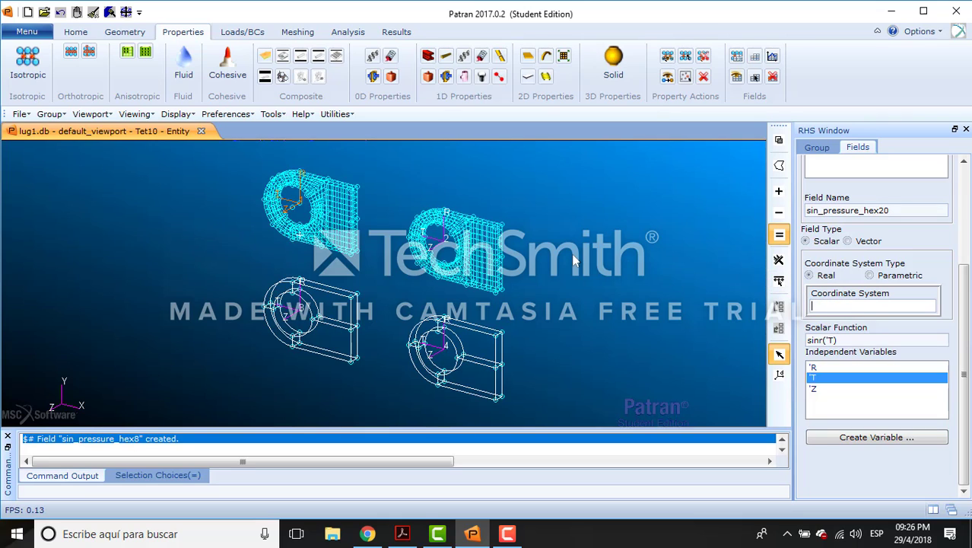
click(443, 242)
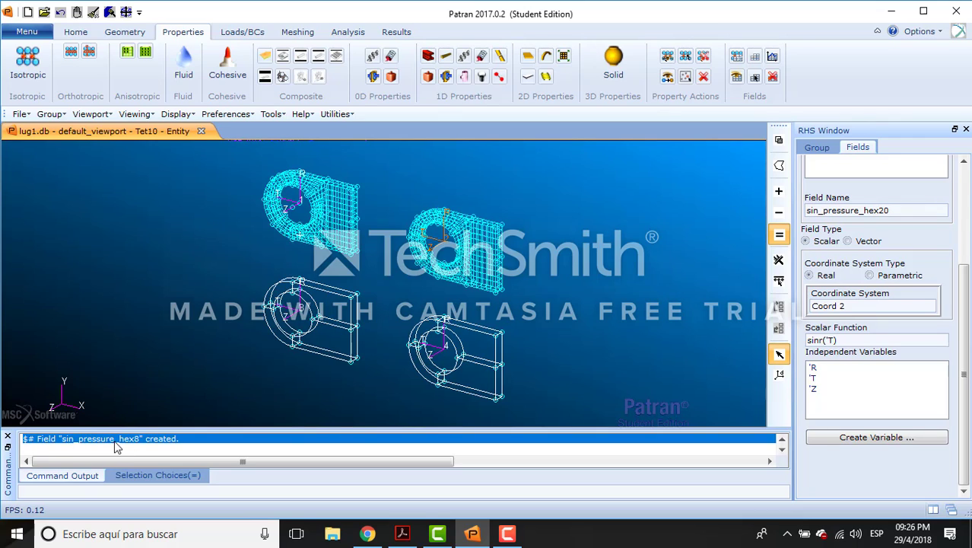
click(854, 336)
key(Return)
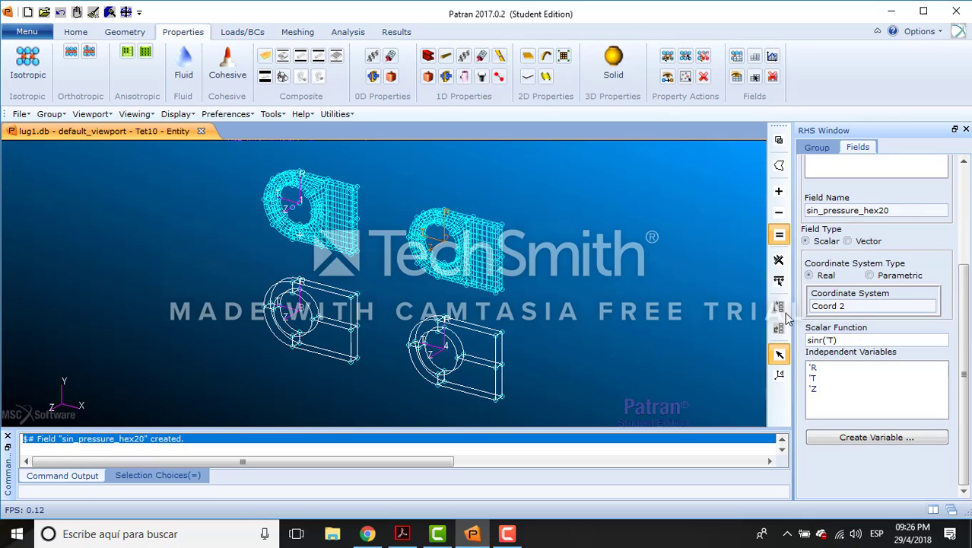
Create a field named sin_pressure_tet4 with the same scalar function, based on coordinate system Coord 3.
click(923, 207)
key(BackSpace)
key(BackSpace)
key(BackSpace)
key(BackSpace)
key(BackSpace)
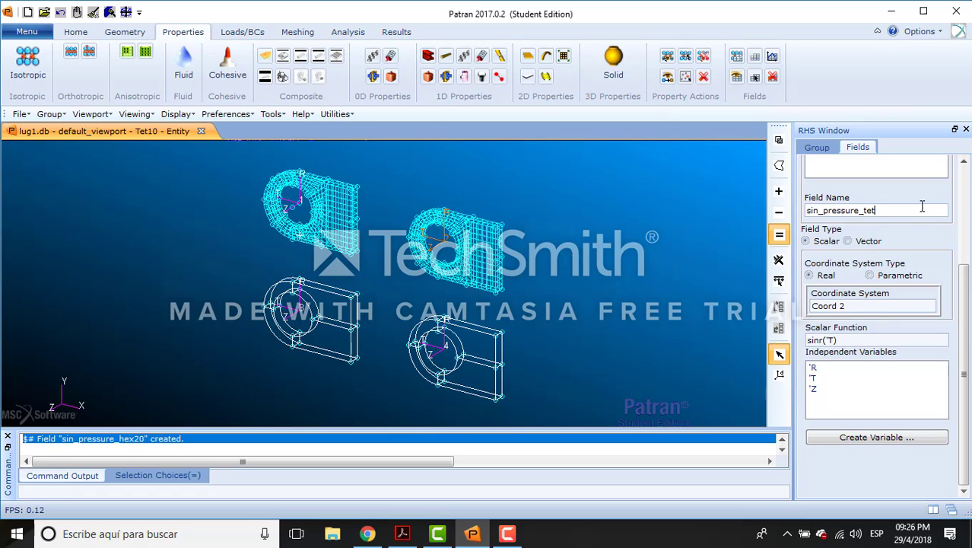
click(866, 305)
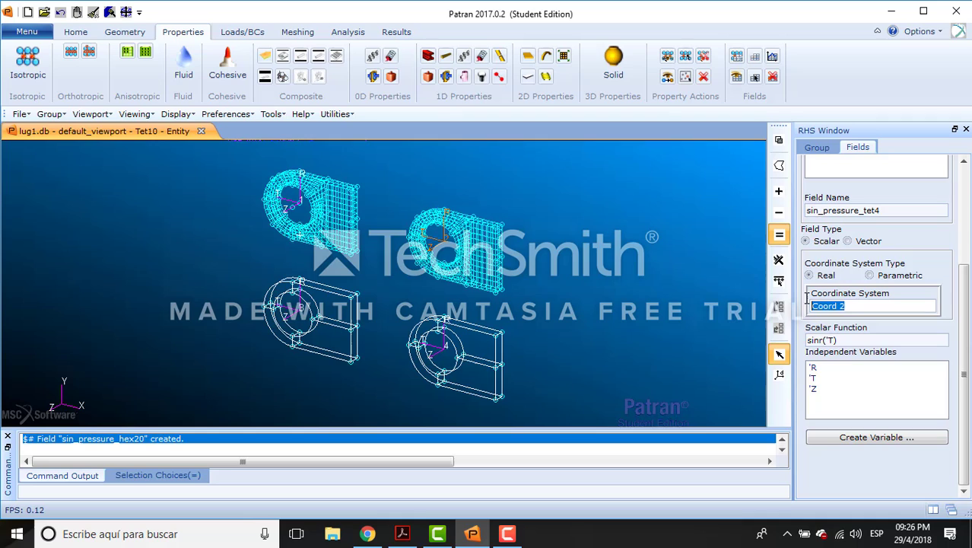
click(298, 318)
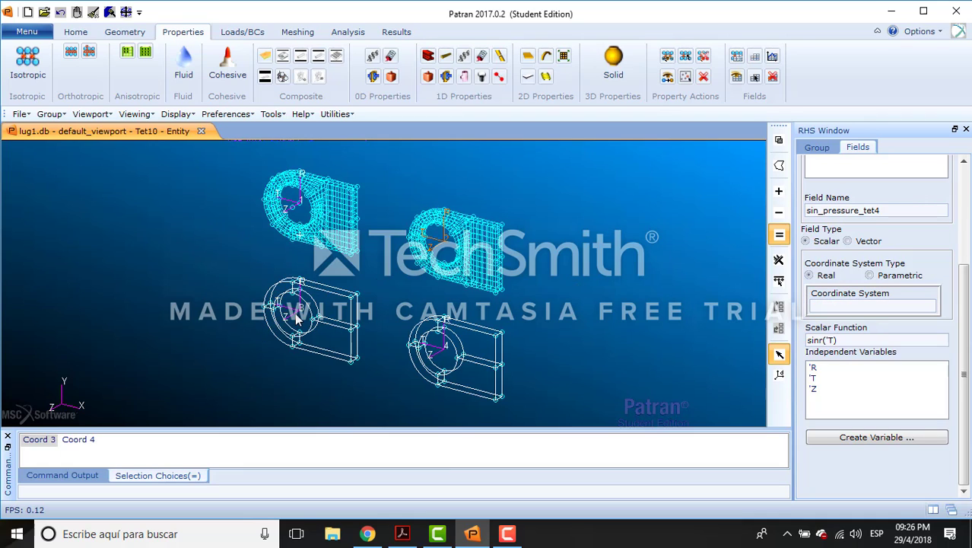
click(853, 341)
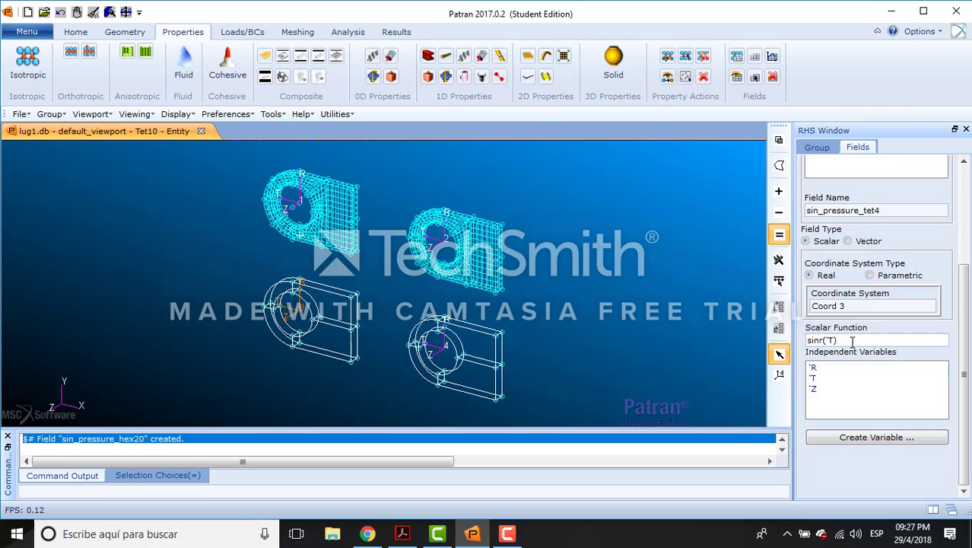
key(Return)
Create a field named sin_pressure_tet10 with the same scalar function, based on coordinate system Coord 4.
click(900, 213)
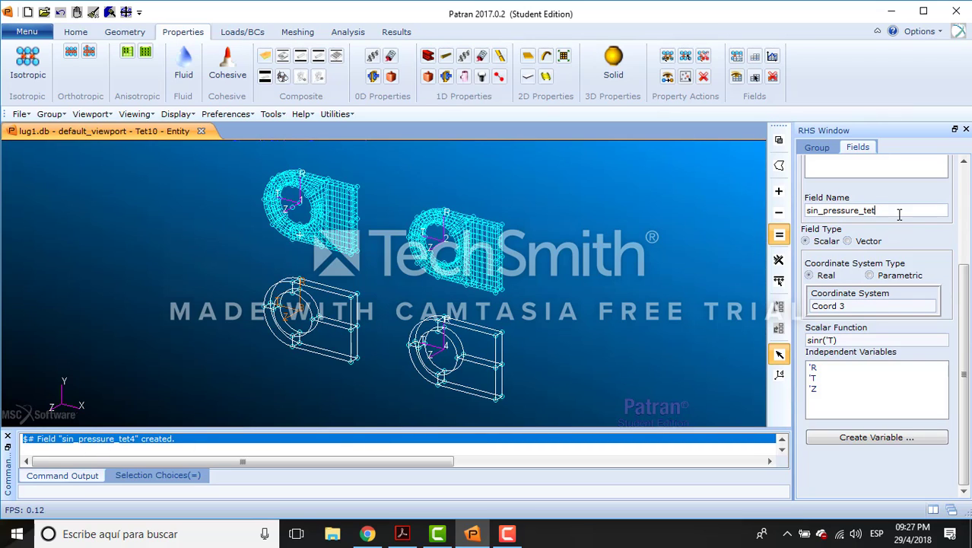
text(20)
click(856, 306)
key(Delete)
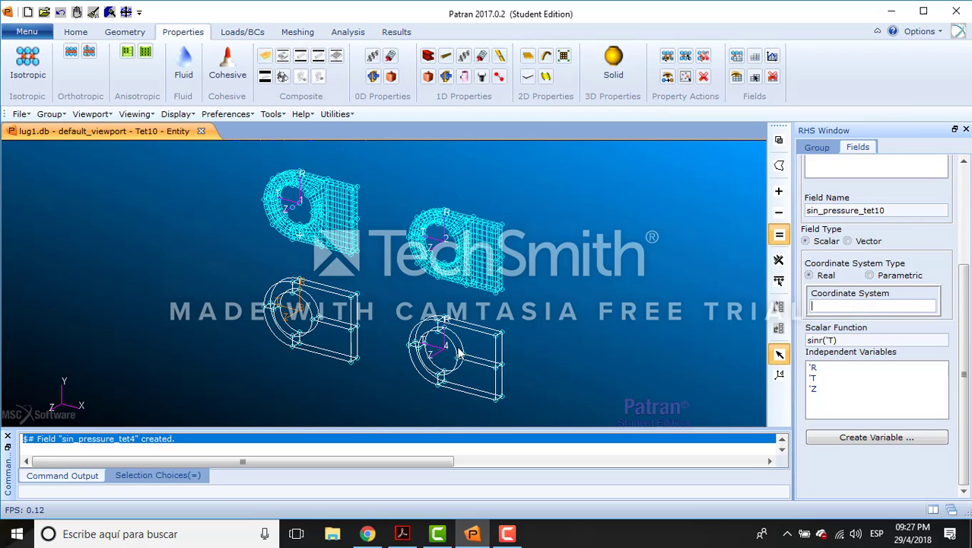
click(444, 351)
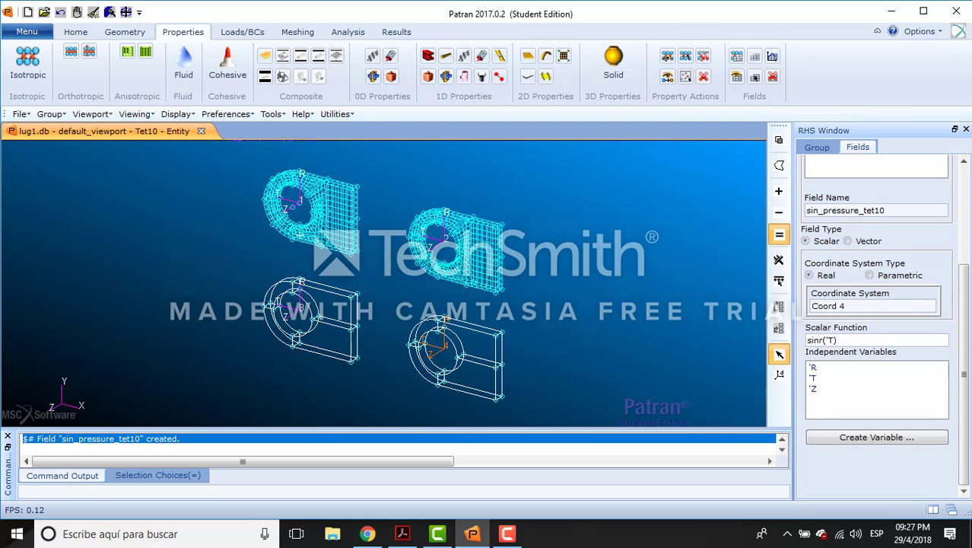
Start a new Element Uniform pressure load set and name it hex8.
key(alt+Tab)
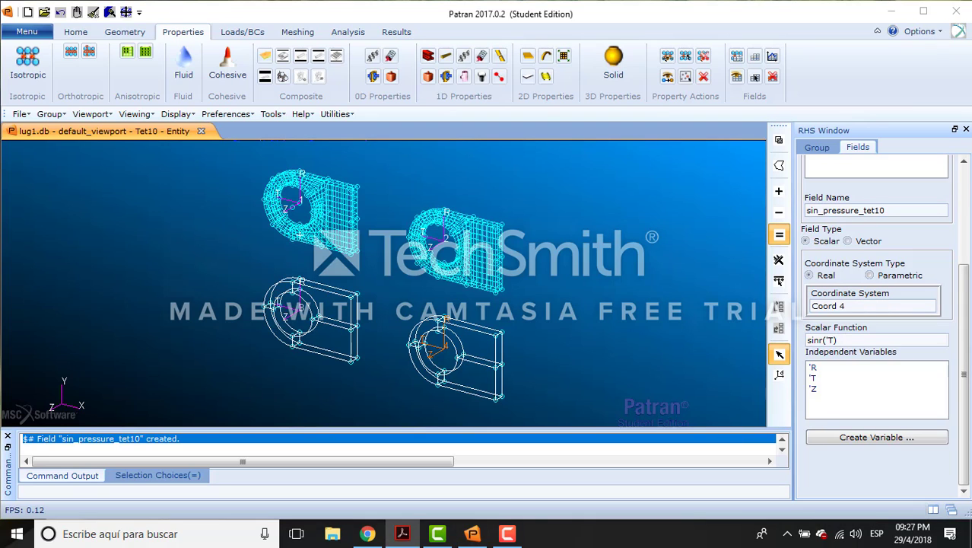
key(alt+Tab)
click(243, 32)
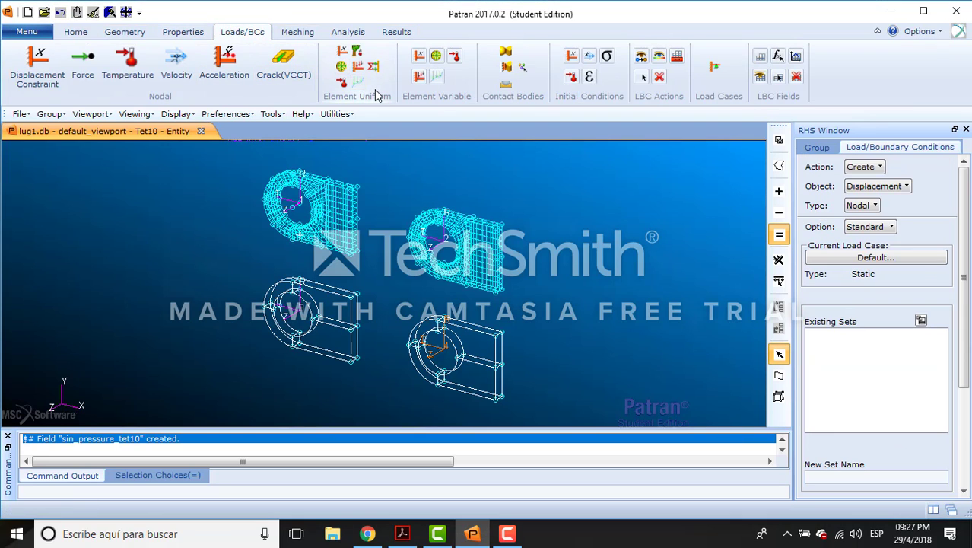
click(881, 187)
click(878, 233)
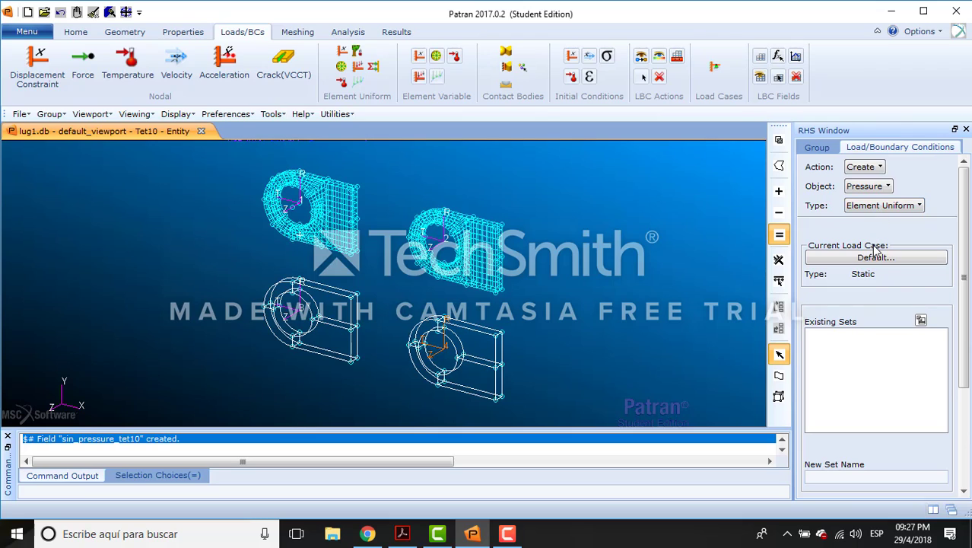
click(838, 476)
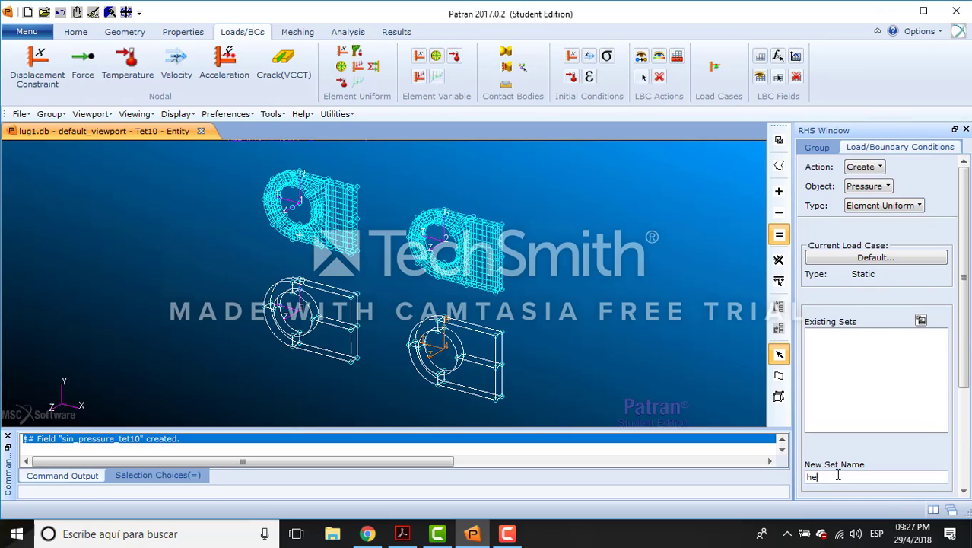
text(hex8)
scroll(951, 342, down, 5)
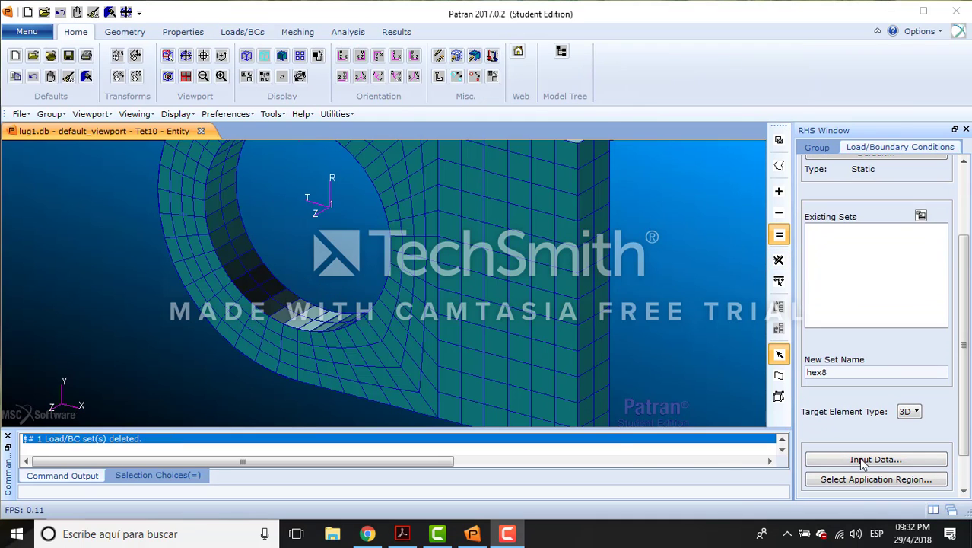
Set the hex8 load's scale factor to 1000 and assign the spatial field sin_pressure_hex8 as its pressure.
click(867, 460)
click(670, 93)
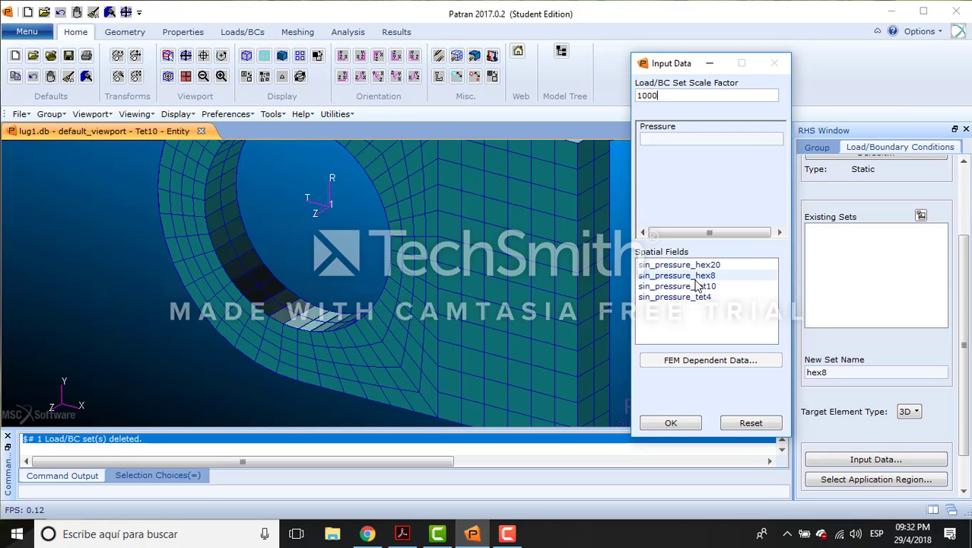
click(651, 138)
click(706, 279)
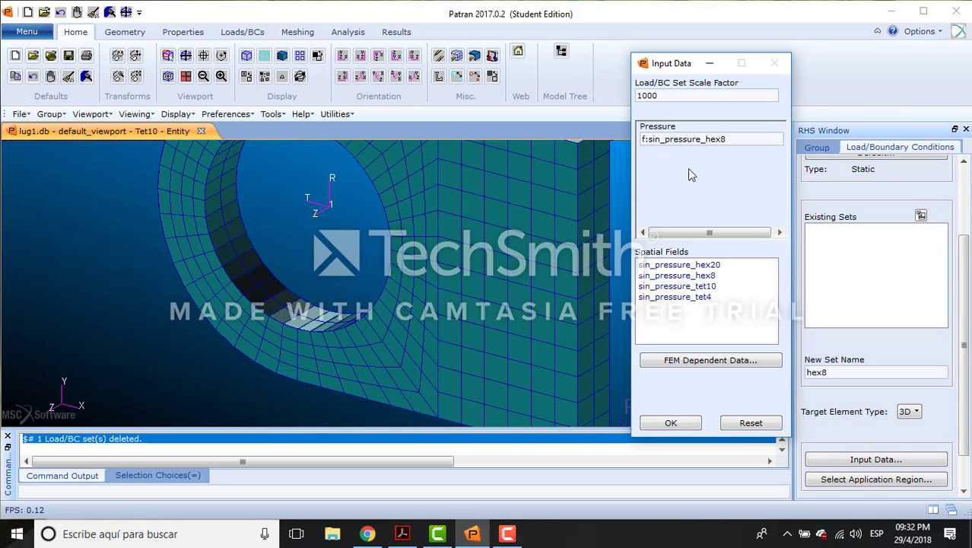
click(671, 423)
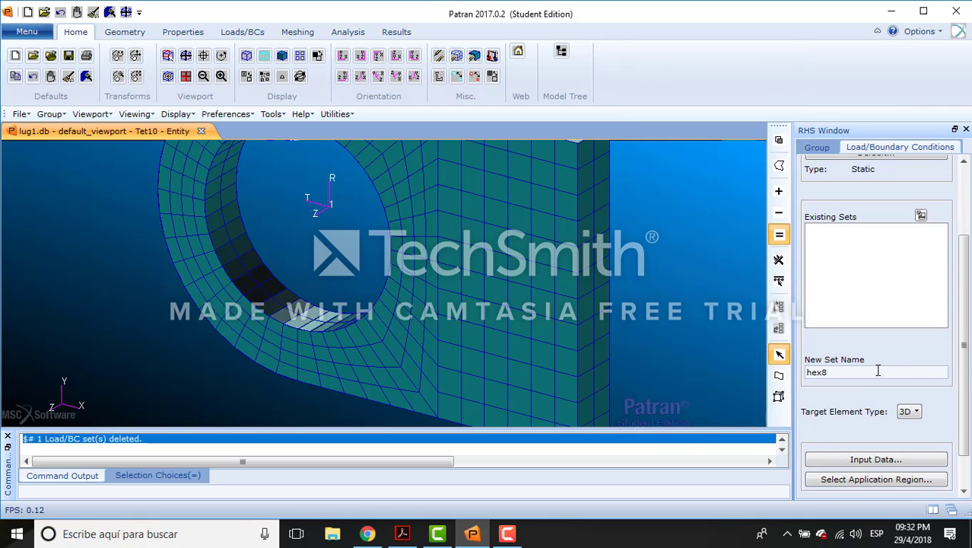
Replace the hex8 set's application region with the upper inner face of the first lug's hole, Solid 27.3.
click(875, 483)
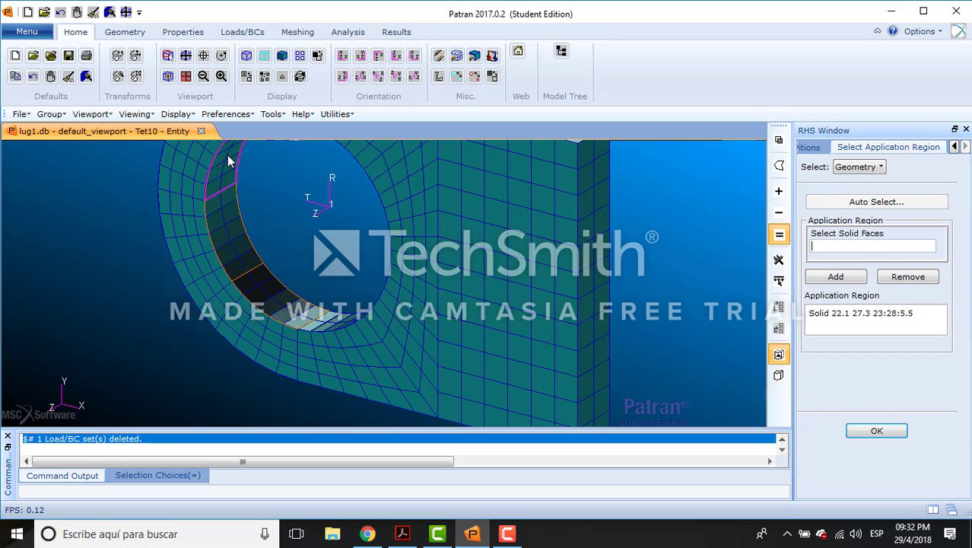
scroll(251, 156, down, 2)
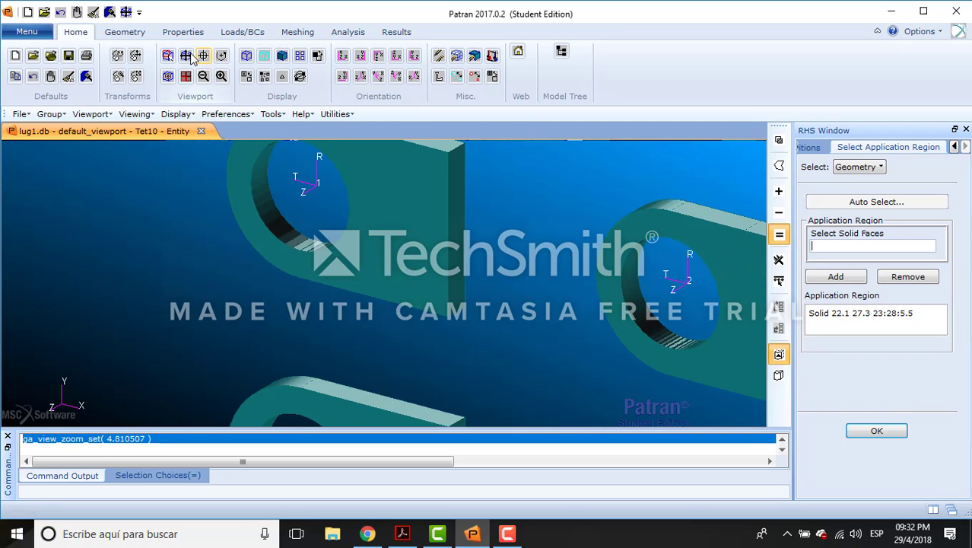
click(186, 55)
scroll(287, 206, up, 3)
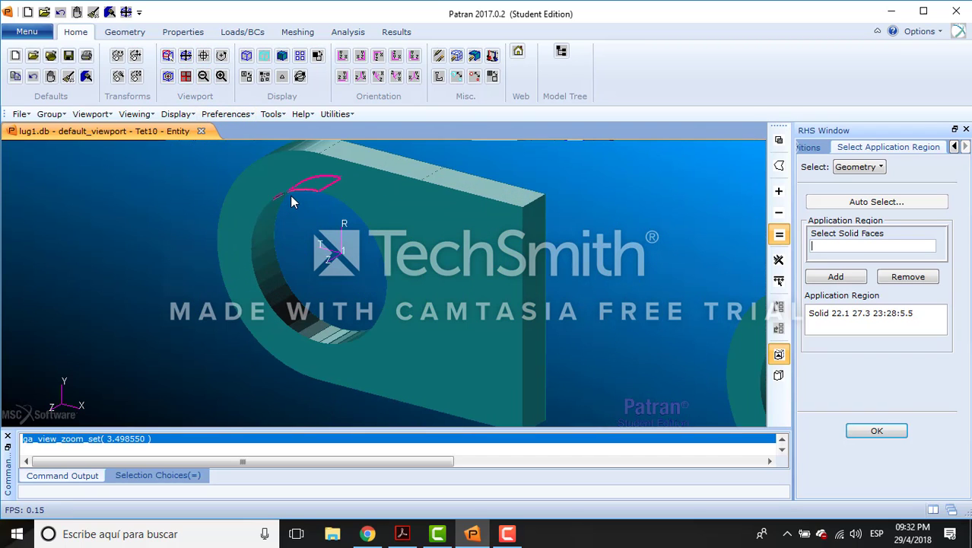
click(291, 201)
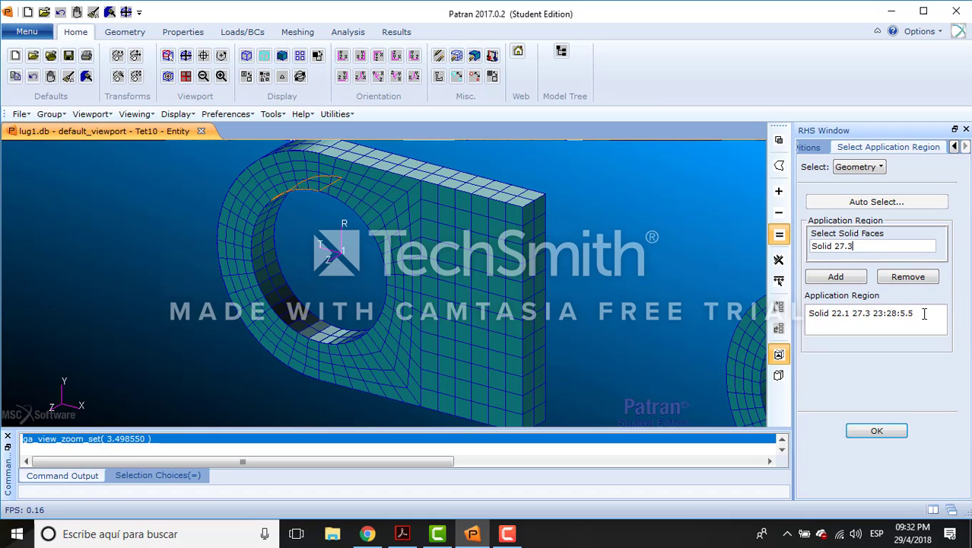
drag(915, 314, 775, 313)
key(Delete)
click(836, 277)
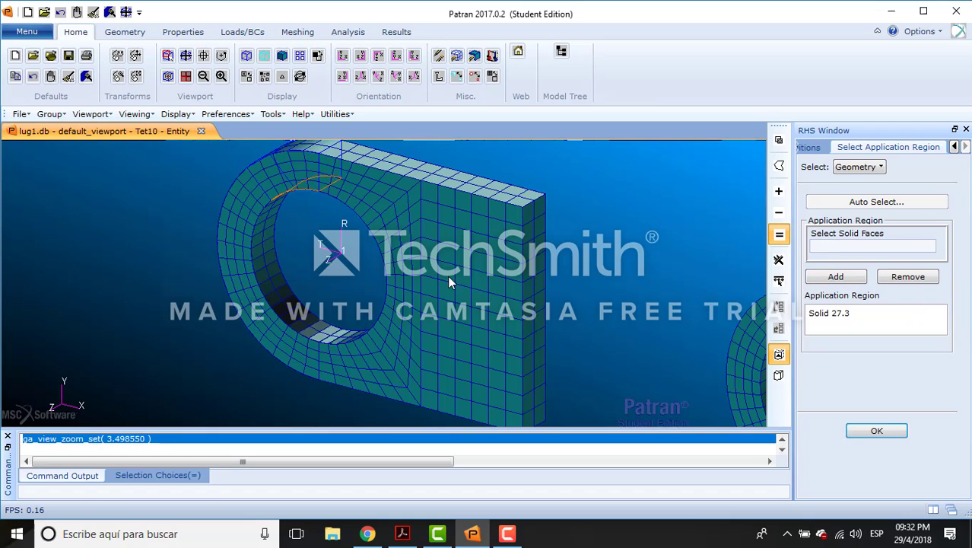
Add hole faces Solid 28.5, 23.5 and 22.5 to the application region and create the hex8 pressure set.
click(275, 213)
click(838, 276)
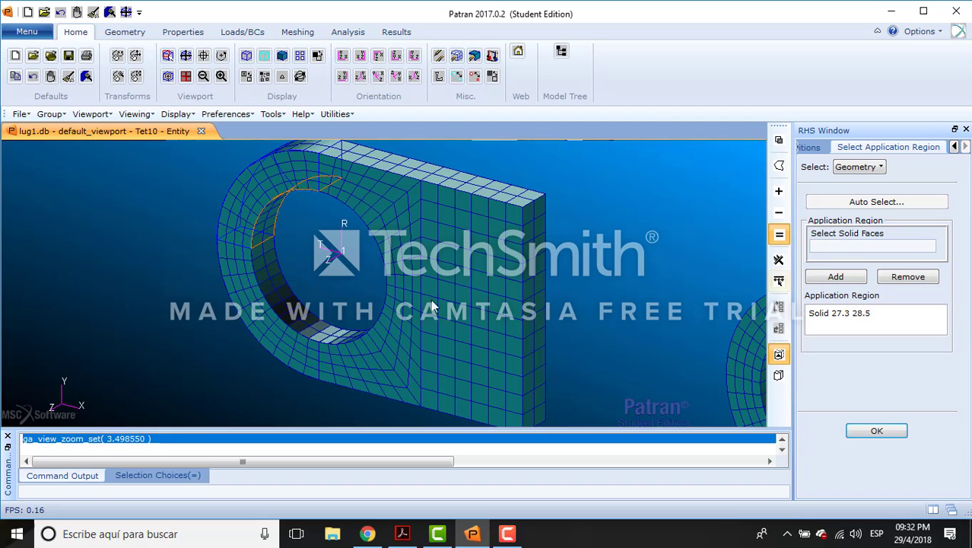
click(275, 274)
click(846, 280)
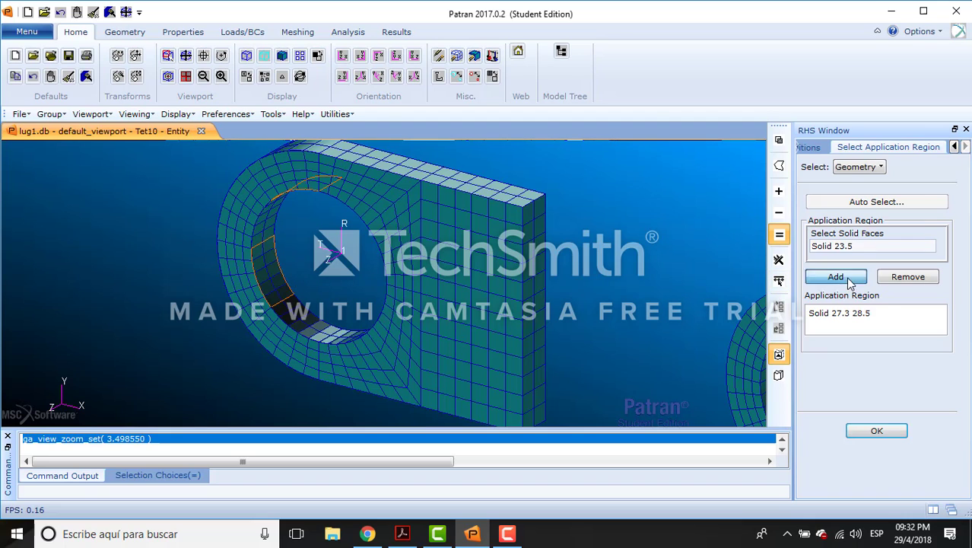
click(323, 350)
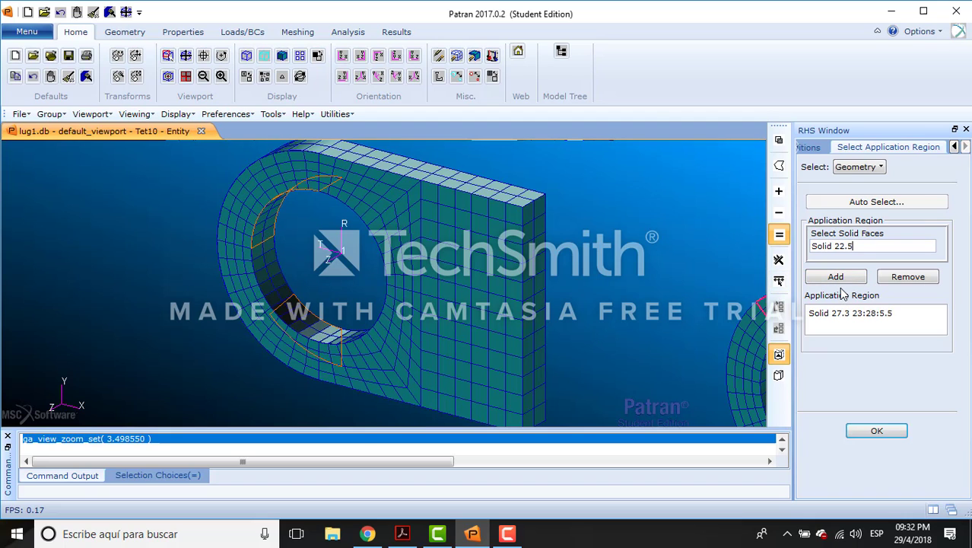
click(859, 279)
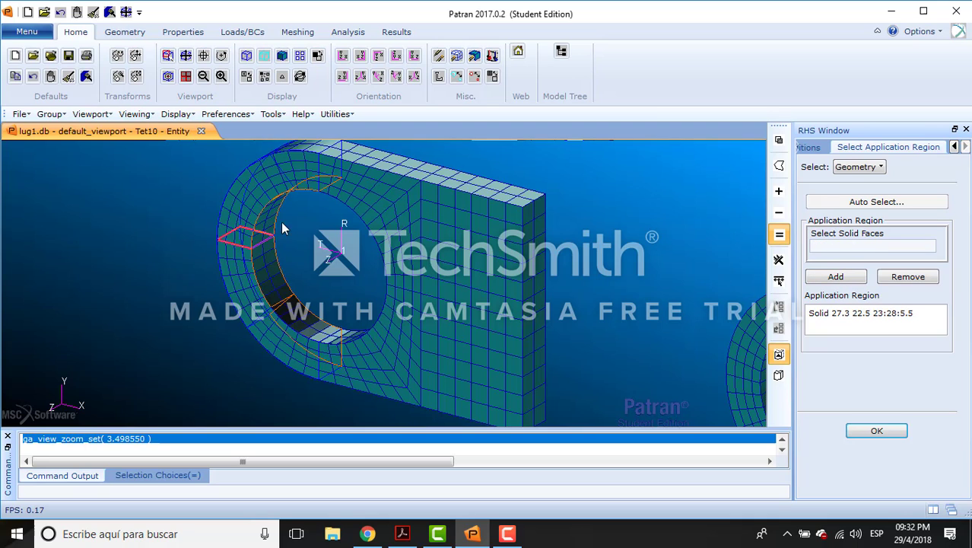
click(875, 431)
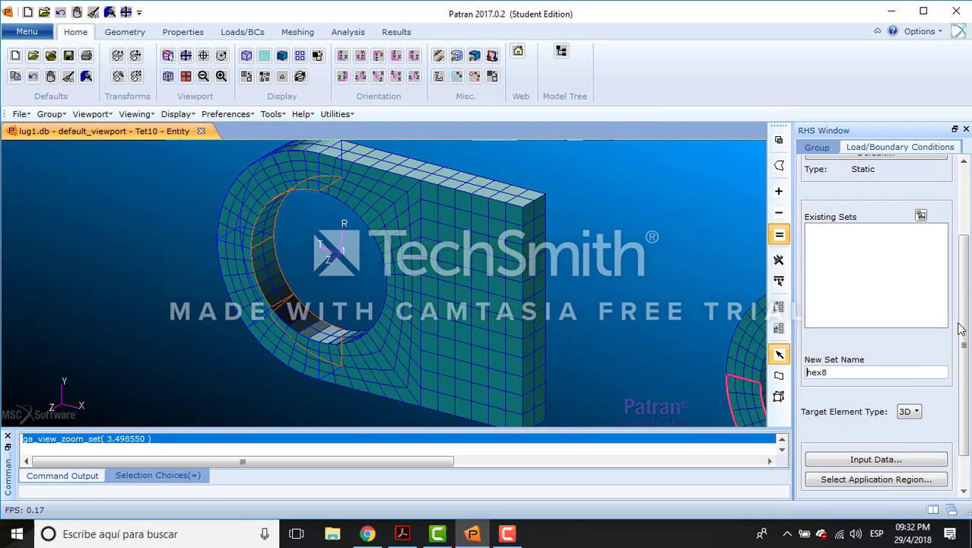
scroll(890, 432, down, 2)
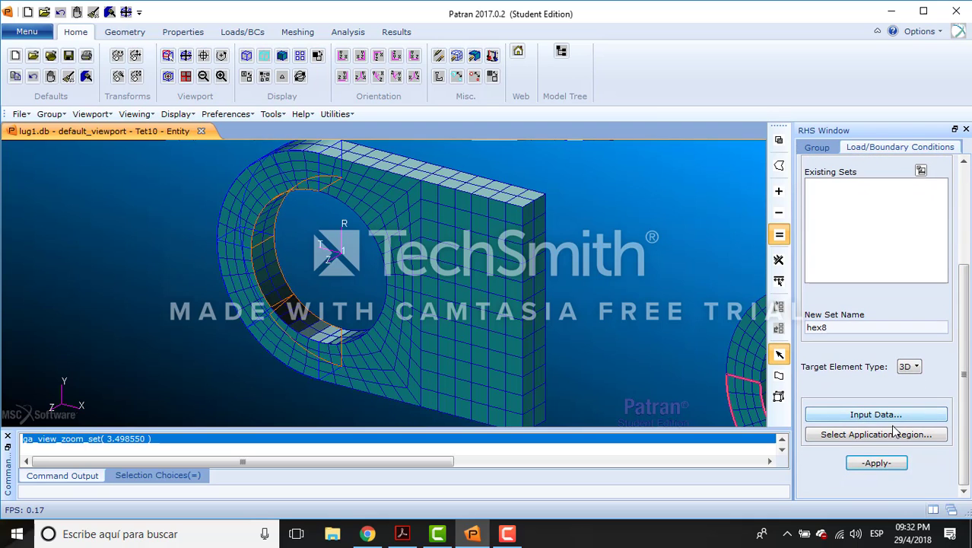
click(883, 465)
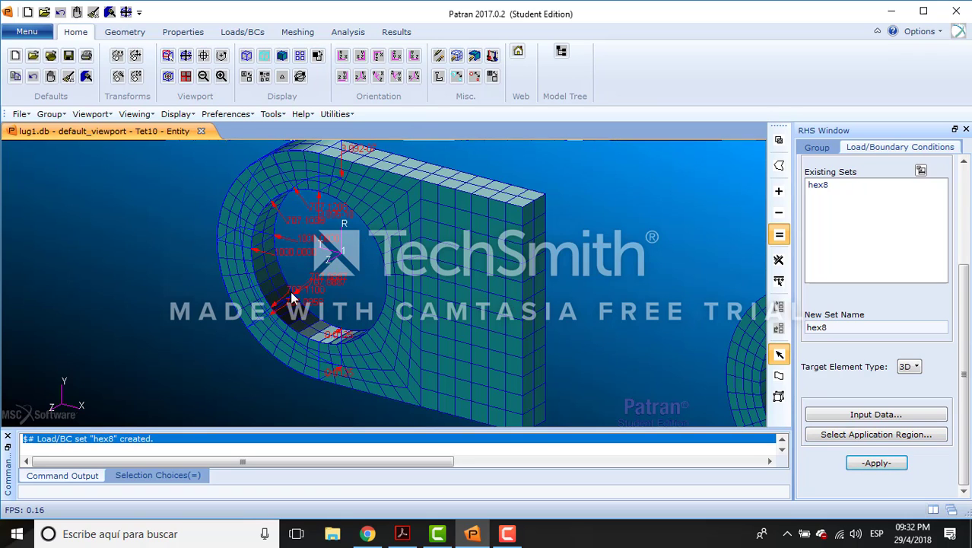
Name the next pressure load set hex20.
click(840, 326)
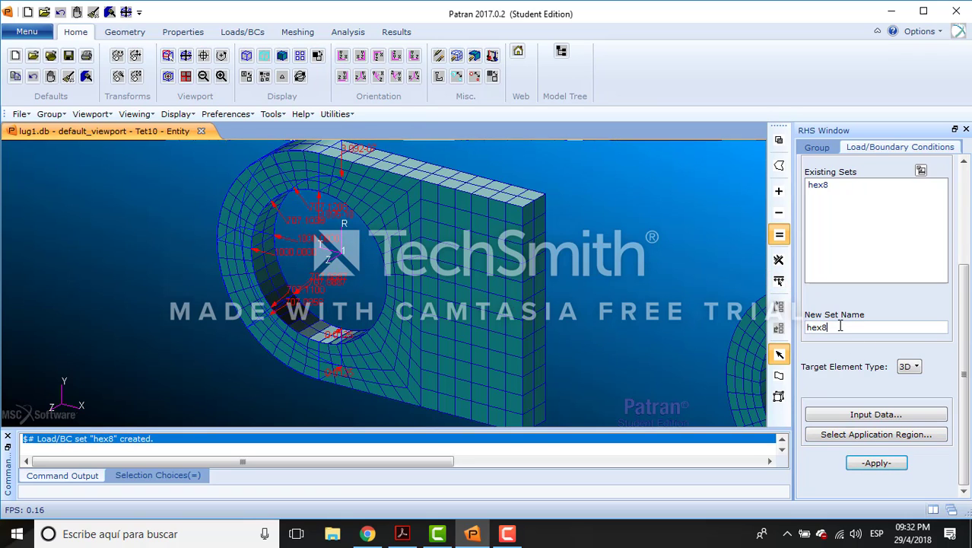
key(BackSpace)
text(20)
key(F10)
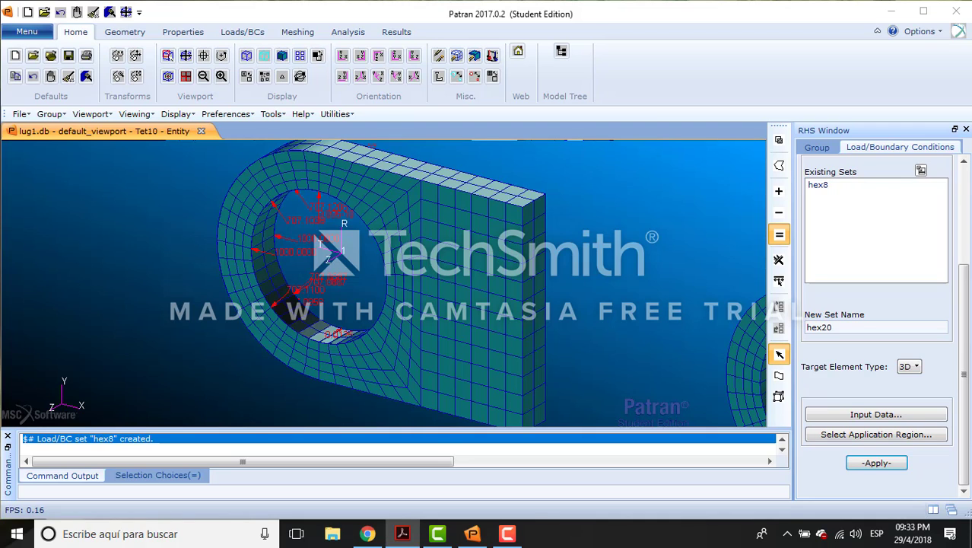
click(862, 326)
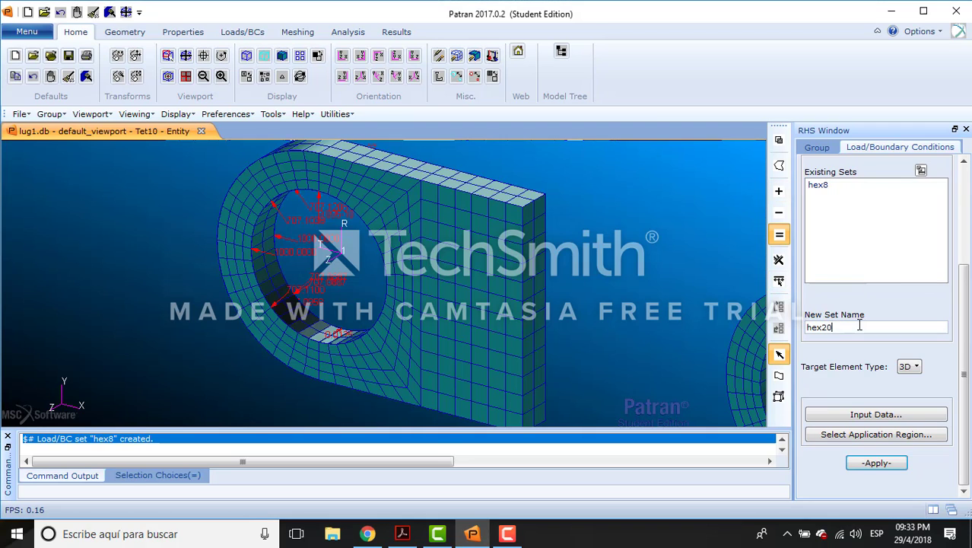
Assign the spatial field sin_pressure_hex20 as the pressure of the hex20 load set.
click(885, 418)
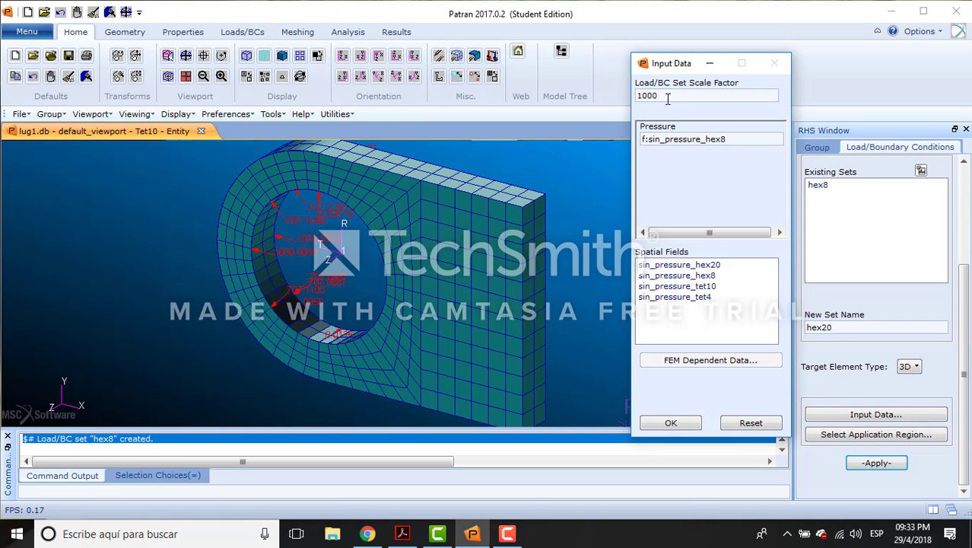
drag(759, 141, 643, 142)
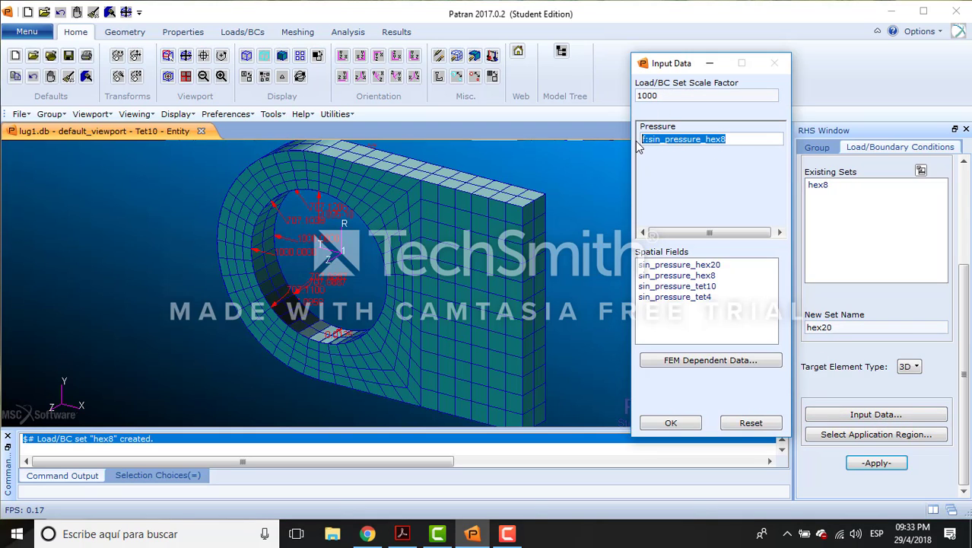
key(BackSpace)
click(698, 265)
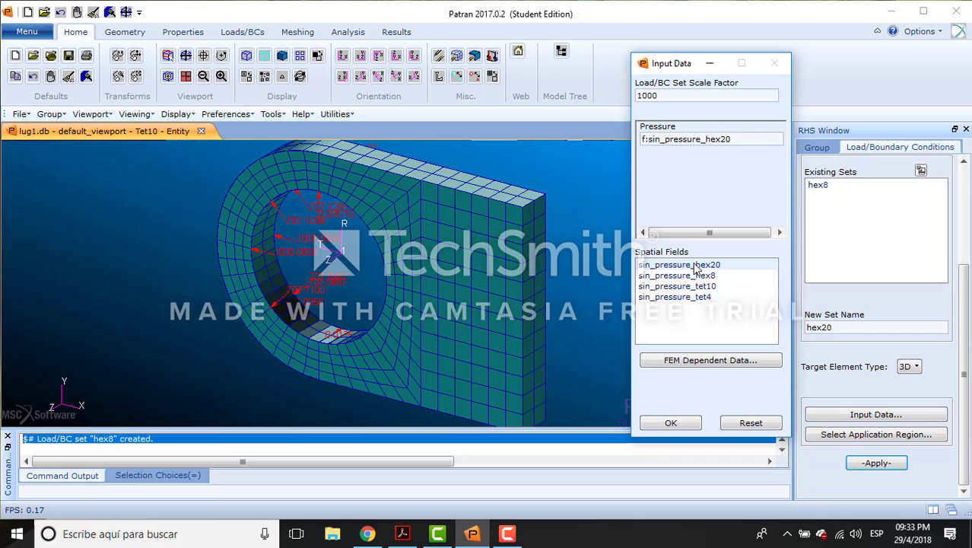
click(671, 423)
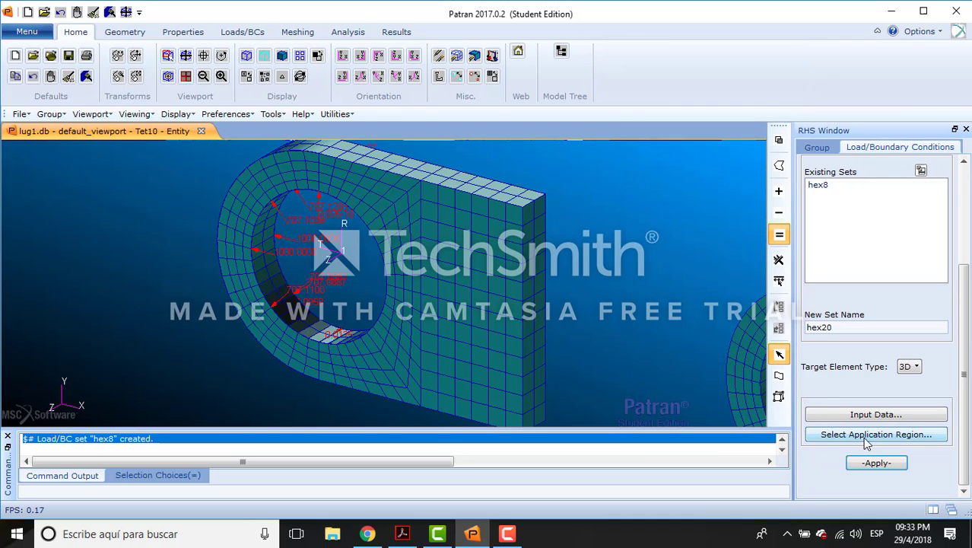
Add the second lug's upper inner hole faces, Solid 37.3 and 38.5, to the hex20 application region.
click(856, 435)
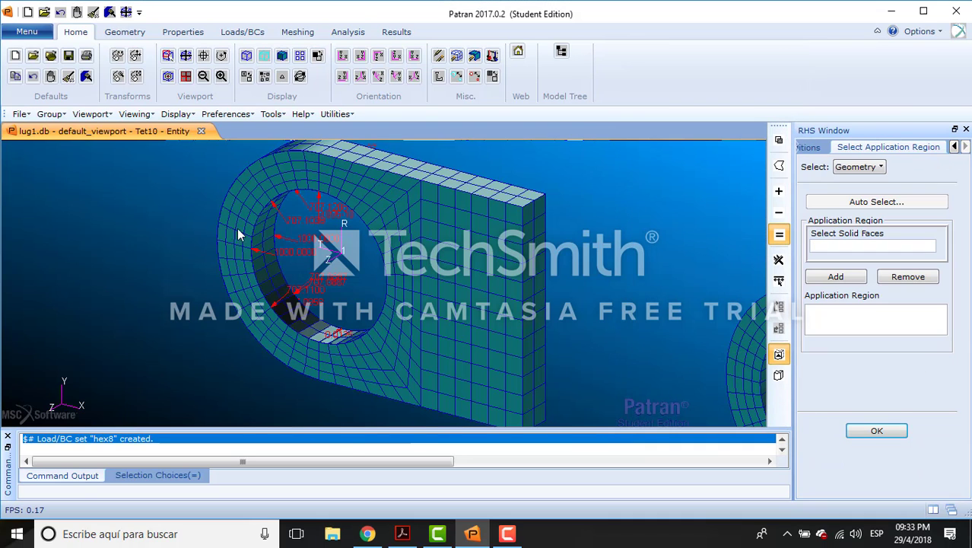
drag(361, 460, 394, 462)
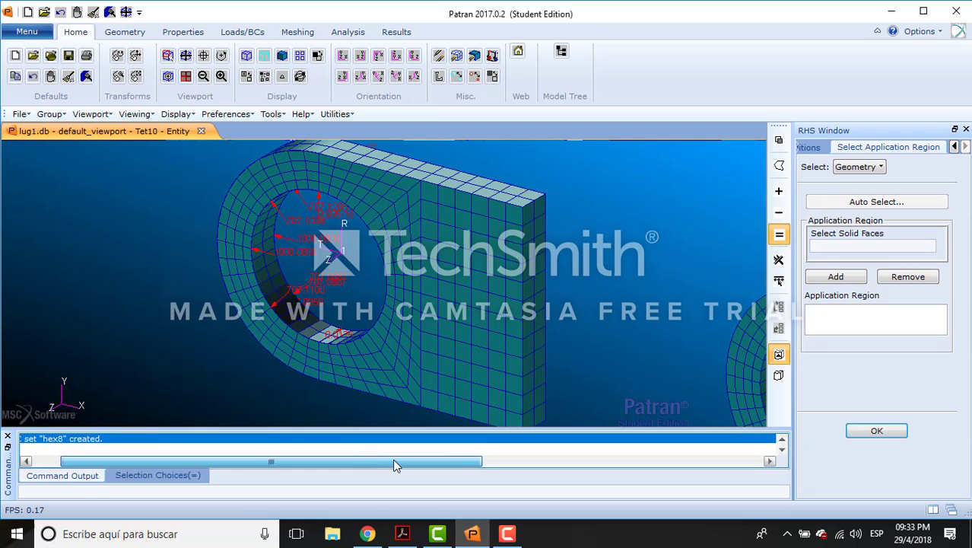
click(186, 56)
scroll(409, 203, up, 3)
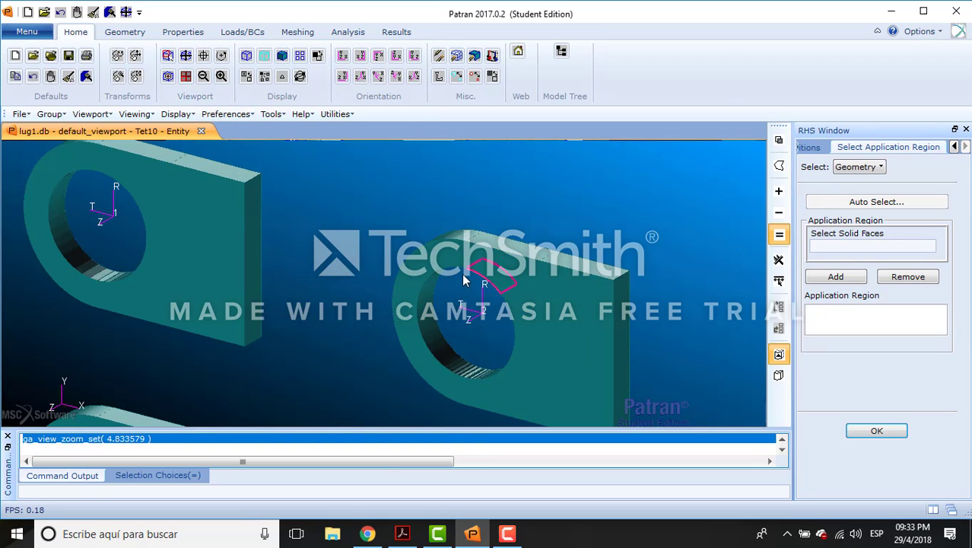
click(449, 274)
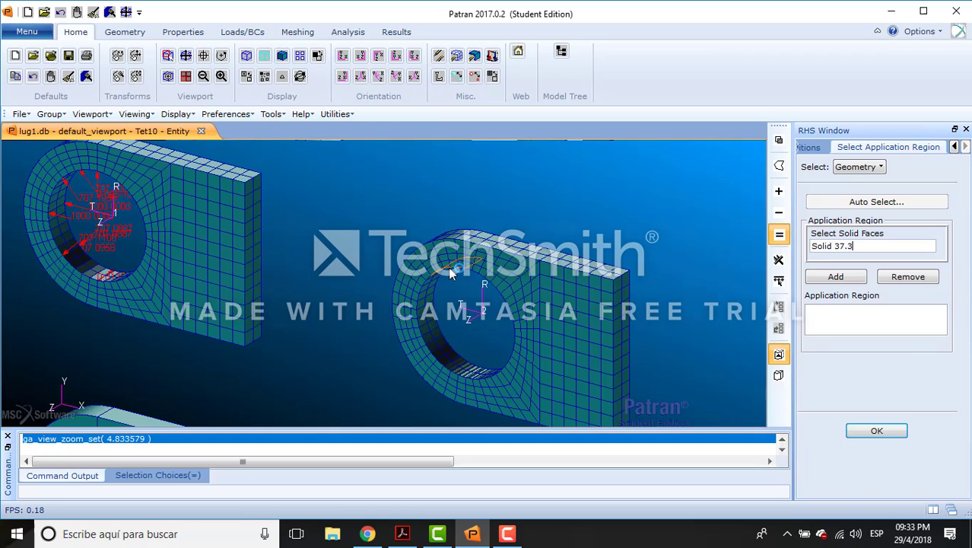
click(843, 276)
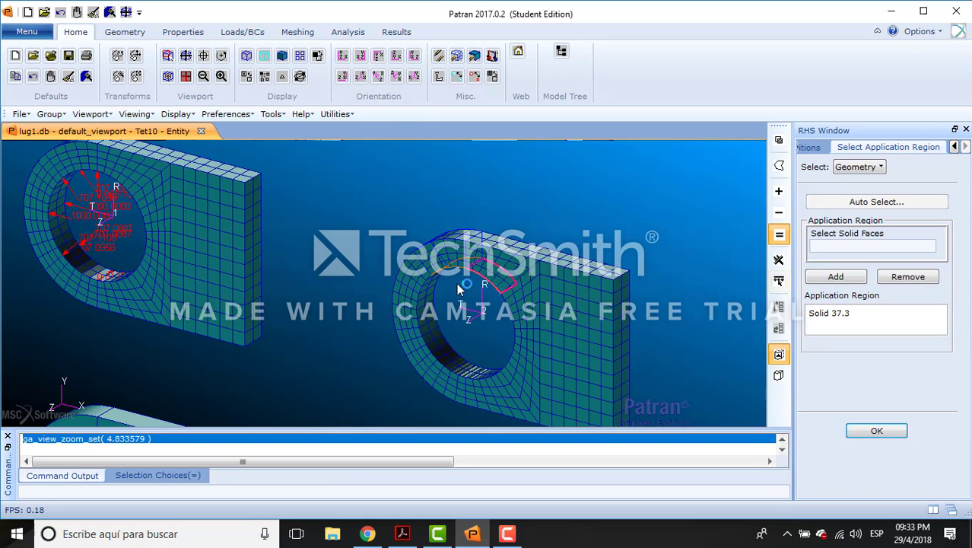
click(427, 293)
click(849, 278)
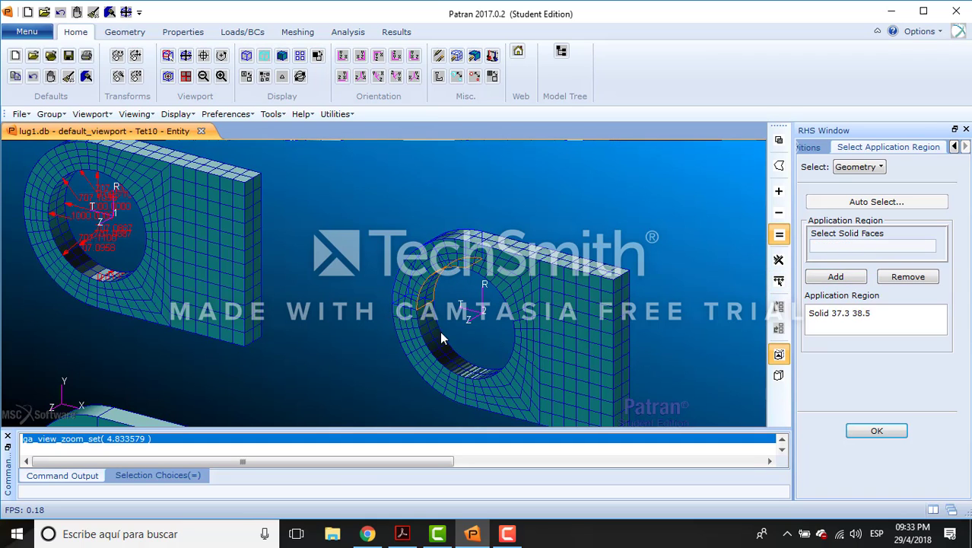
Add the second lug's lower inner hole faces, Solid 33.5 and 32.1, and accept the application region.
click(430, 330)
click(858, 277)
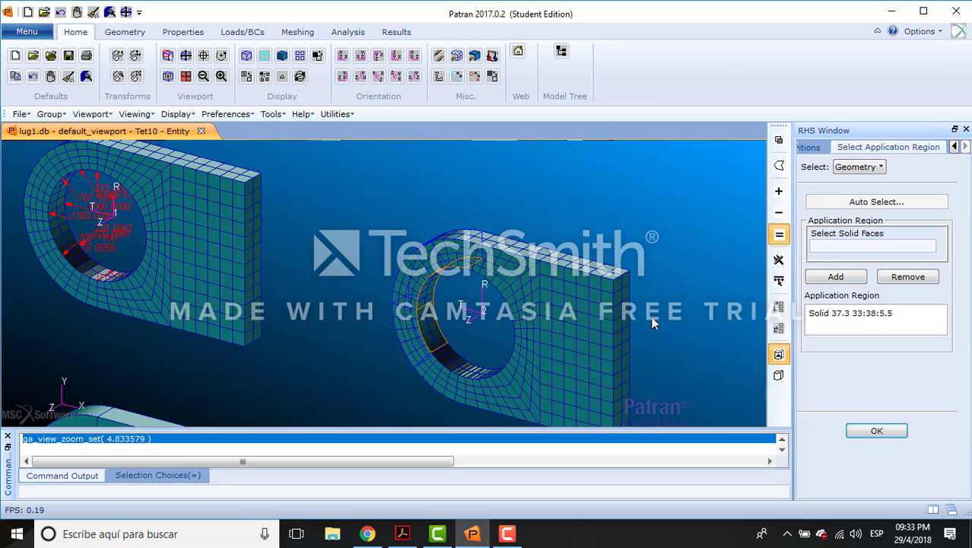
click(453, 358)
click(850, 278)
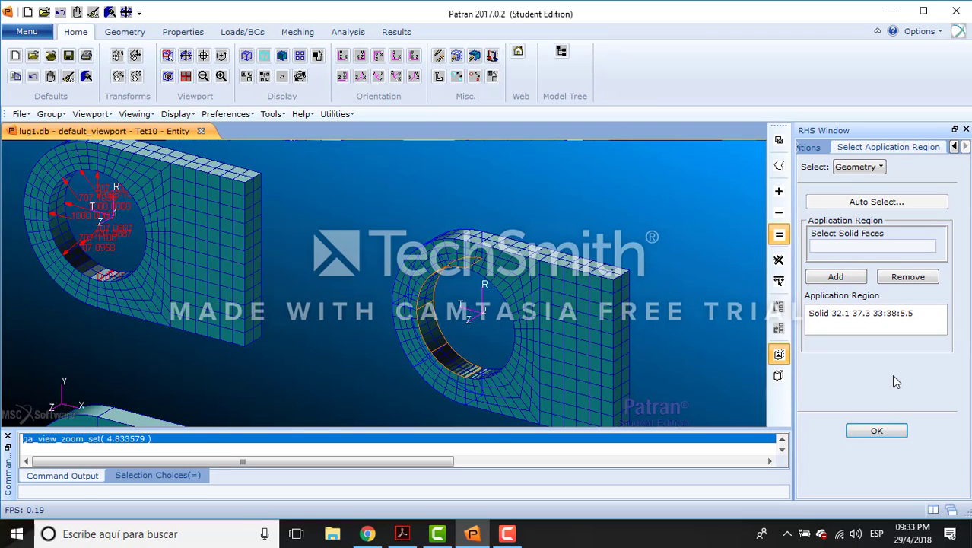
click(886, 431)
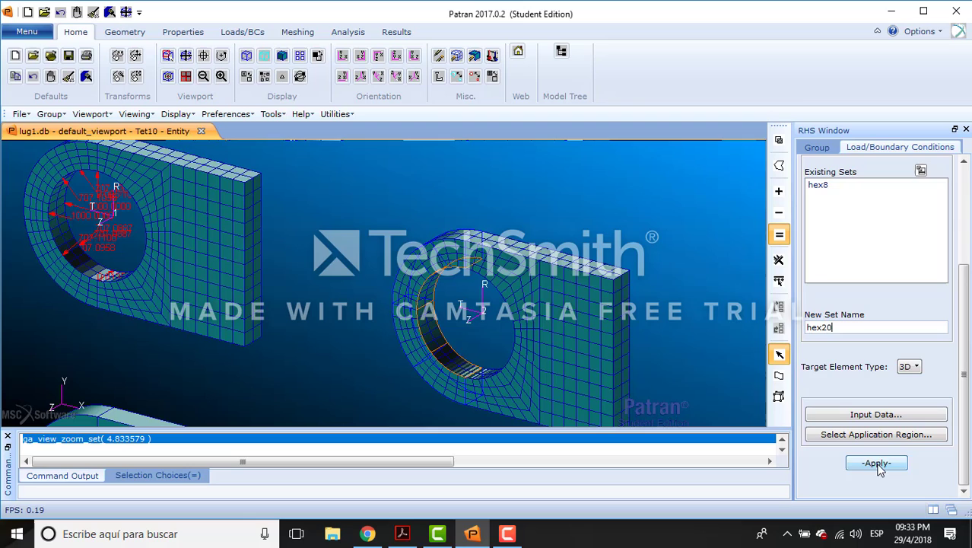
Check the hex20 set's pressure input data and create the hex20 pressure set.
click(876, 414)
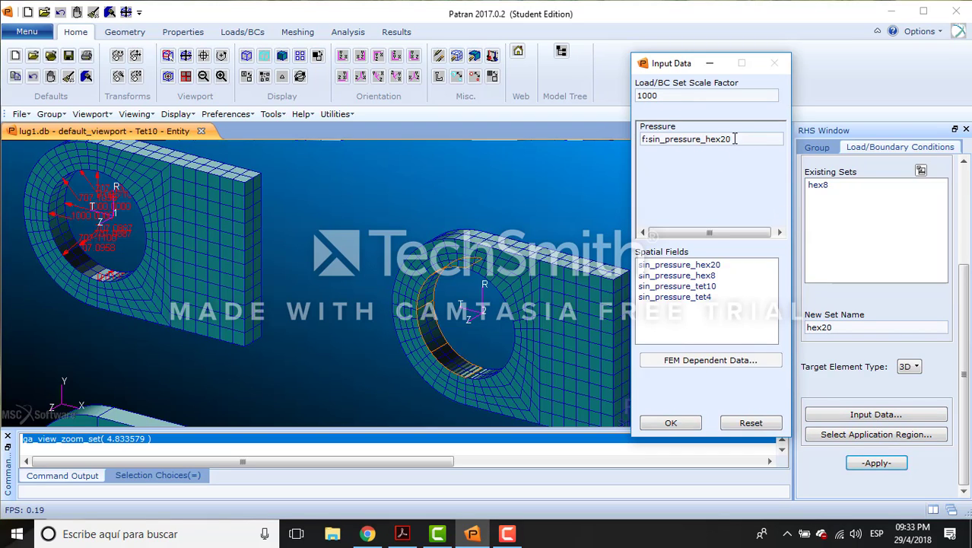
click(671, 423)
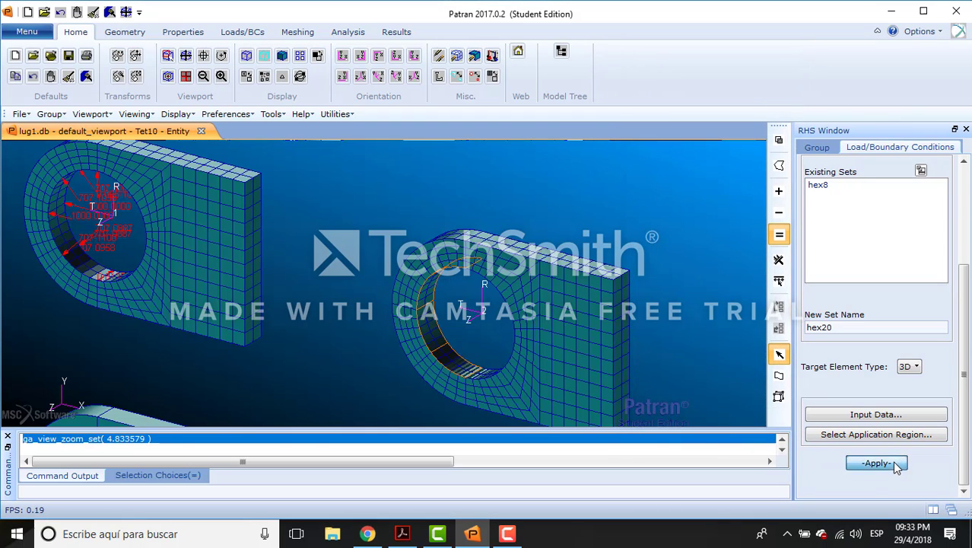
click(877, 463)
Name the next pressure set tet4 and assign the spatial field sin_pressure_tet4 as its pressure.
double_click(845, 333)
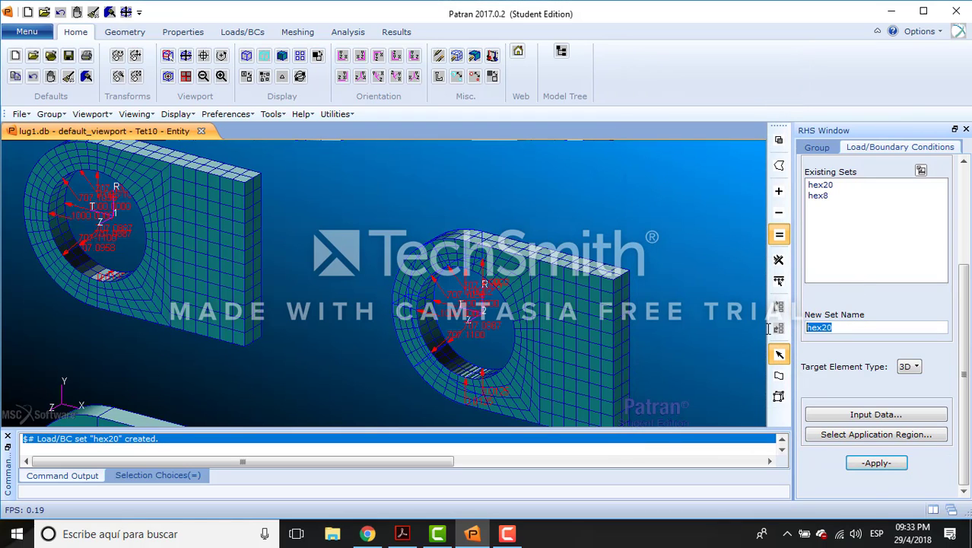
key(BackSpace)
text(tet4)
click(881, 415)
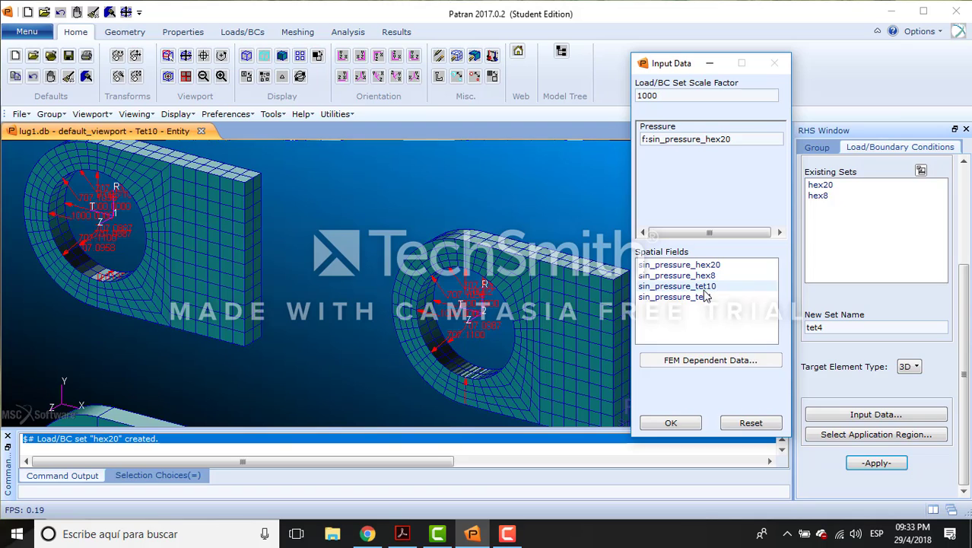
click(675, 297)
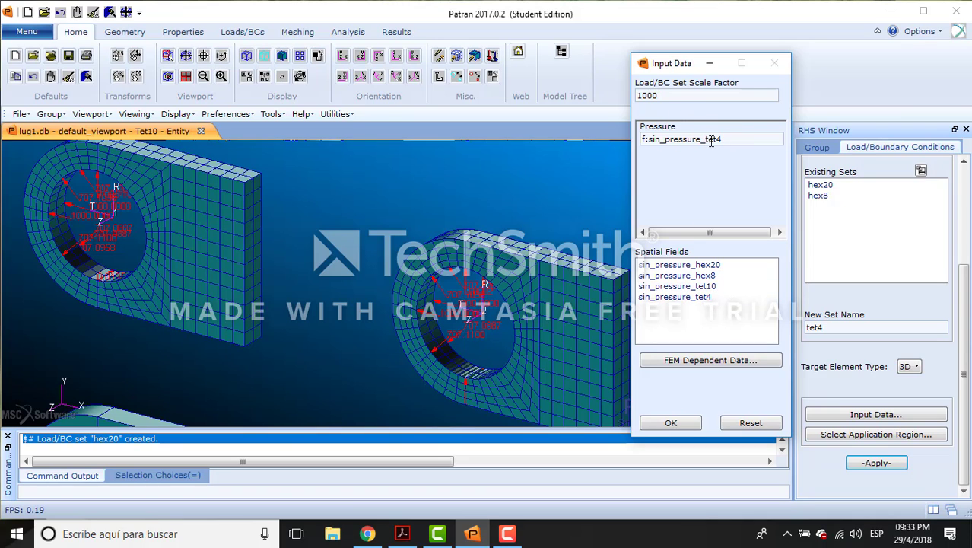
click(671, 424)
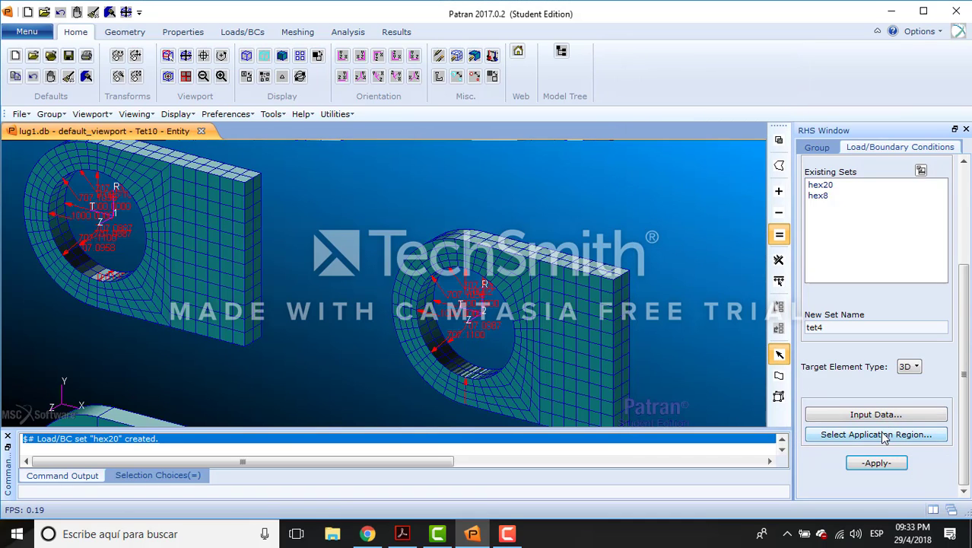
Add the upper inner hole face of the third lug, Solid 8.3, to the tet4 application region.
click(885, 435)
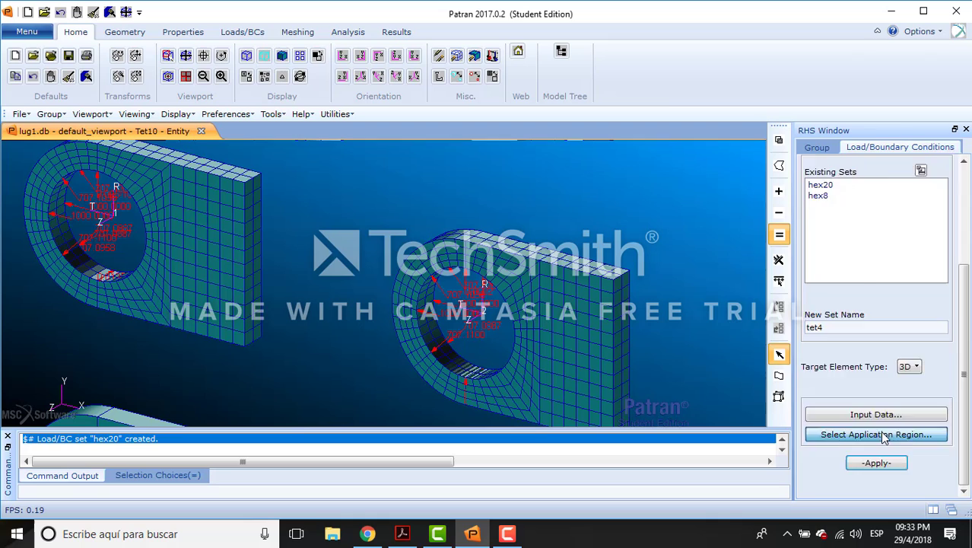
click(186, 57)
scroll(289, 308, up, 5)
click(254, 262)
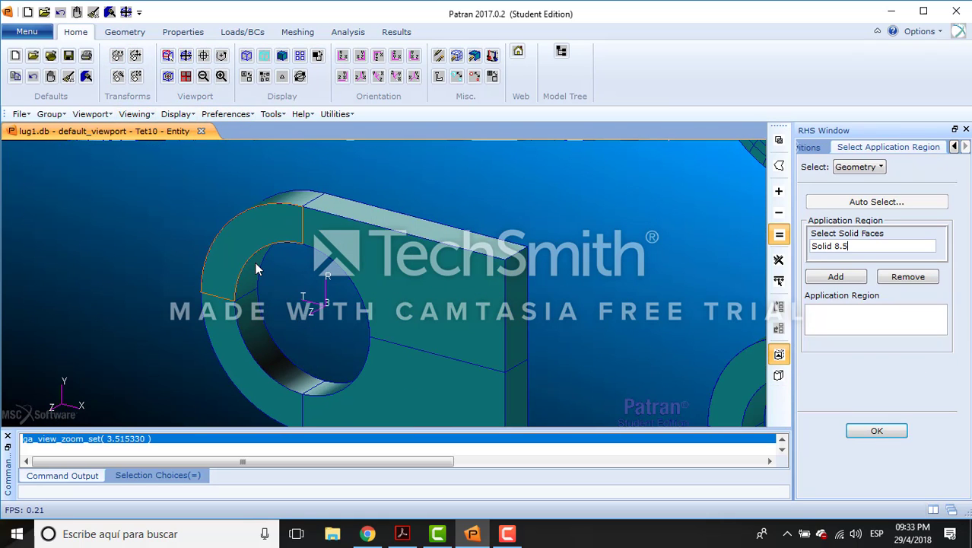
drag(852, 245, 806, 246)
key(BackSpace)
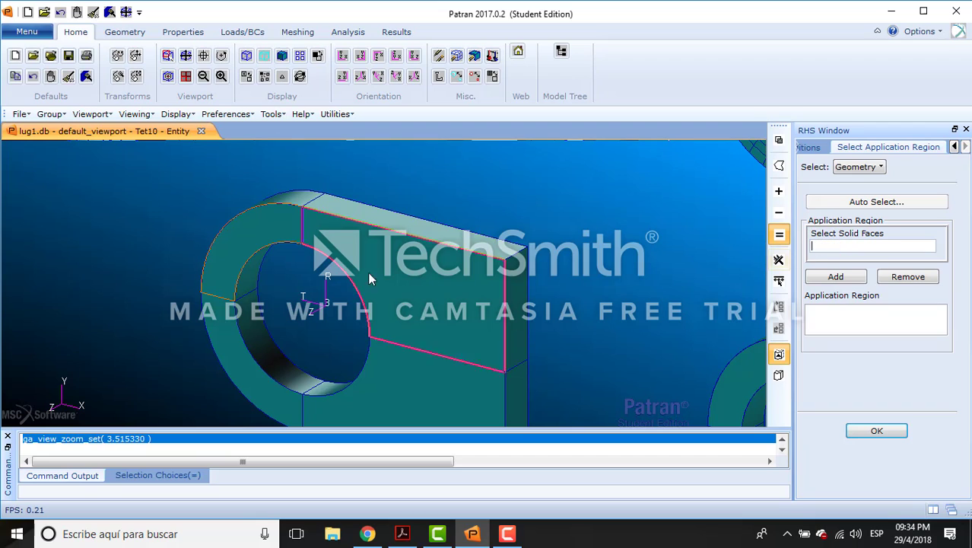
click(259, 286)
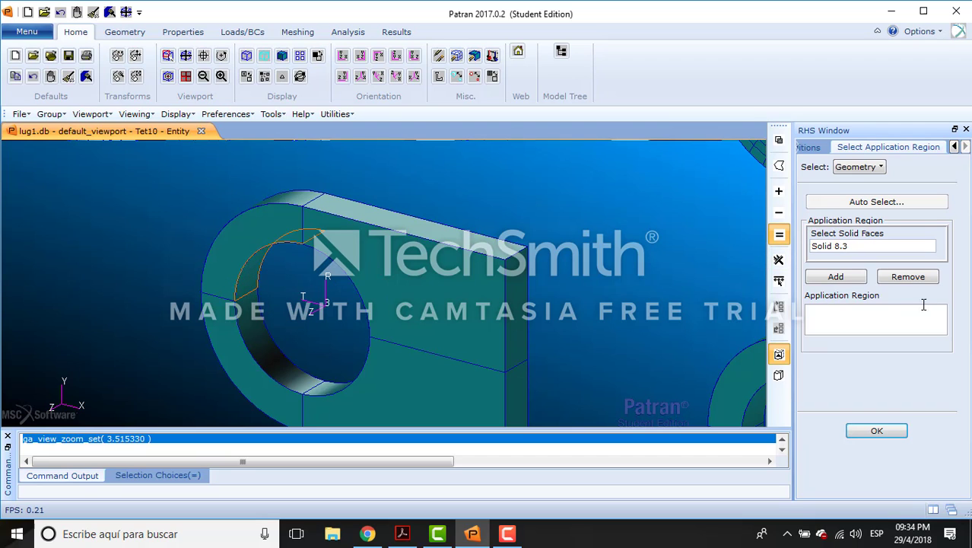
click(837, 276)
Add the third lug's lower inner hole face, Solid 10.2, to the application region and create the tet4 pressure set.
click(260, 326)
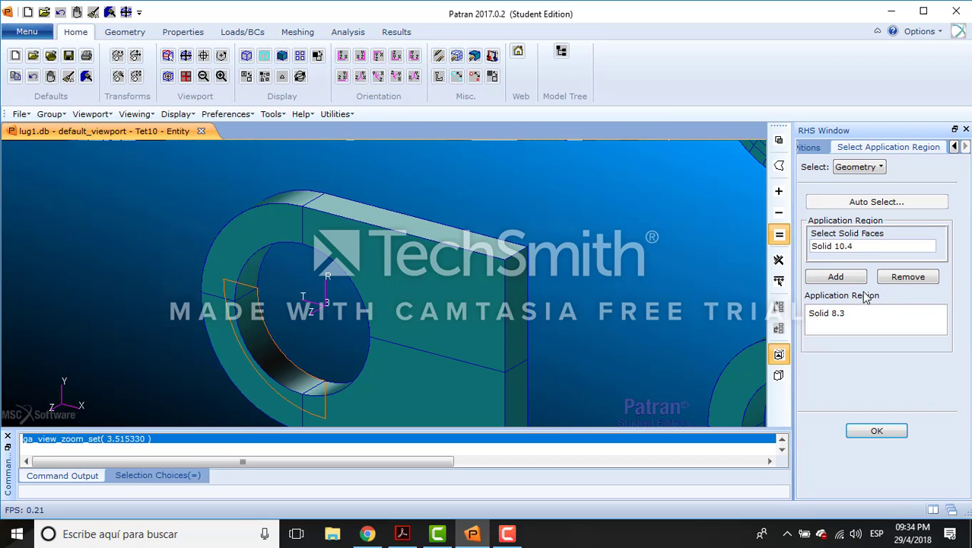
triple_click(851, 247)
key(Delete)
click(268, 350)
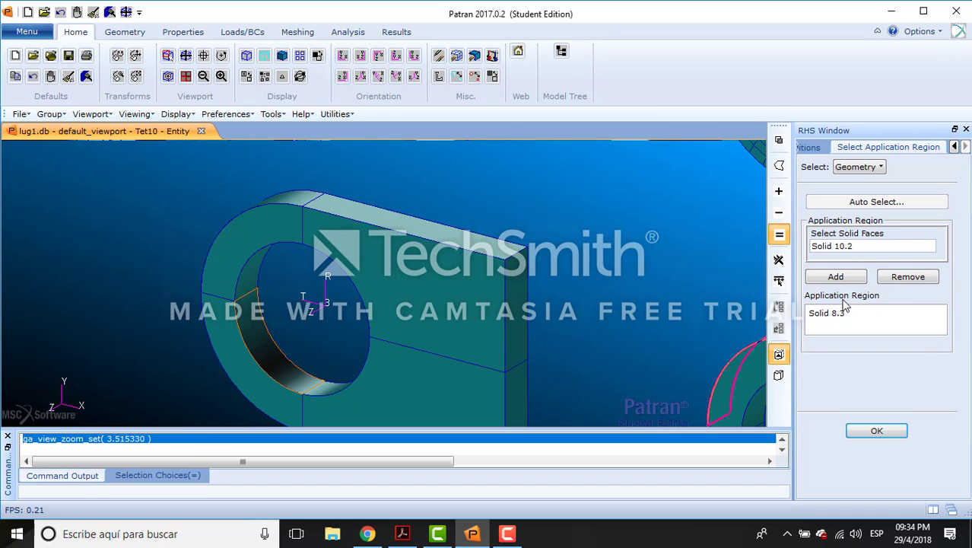
click(837, 276)
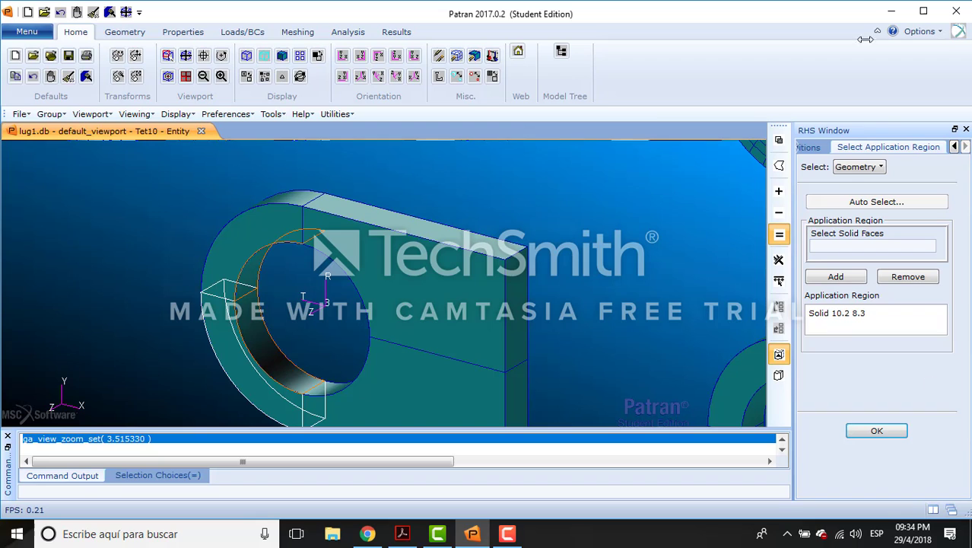
click(876, 432)
click(876, 463)
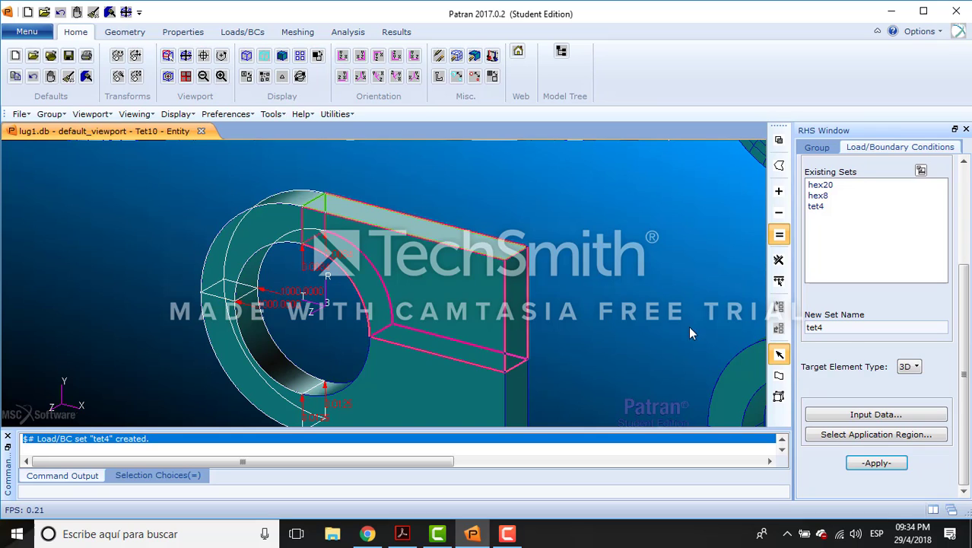
Name the next pressure set tet10 and assign the spatial field sin_pressure_tet10 as its pressure.
click(834, 329)
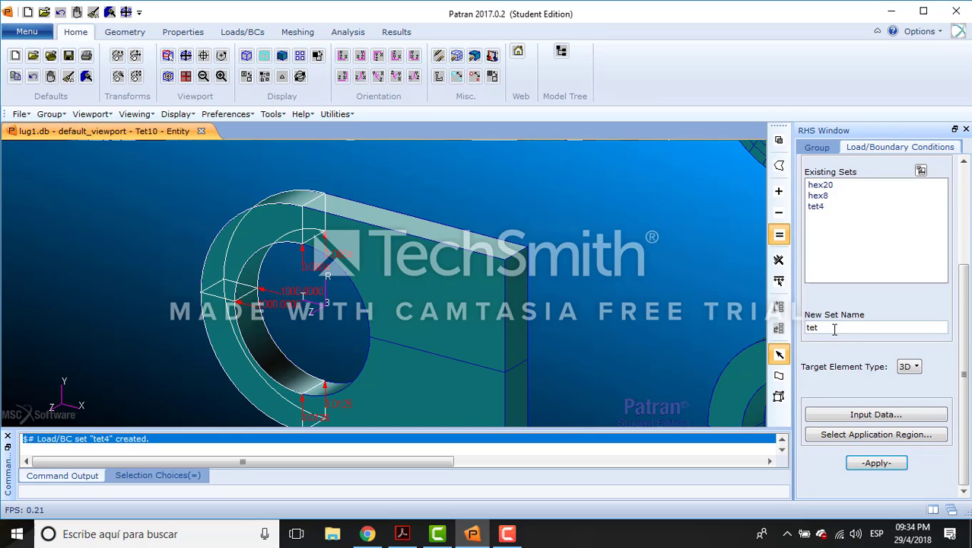
text(10)
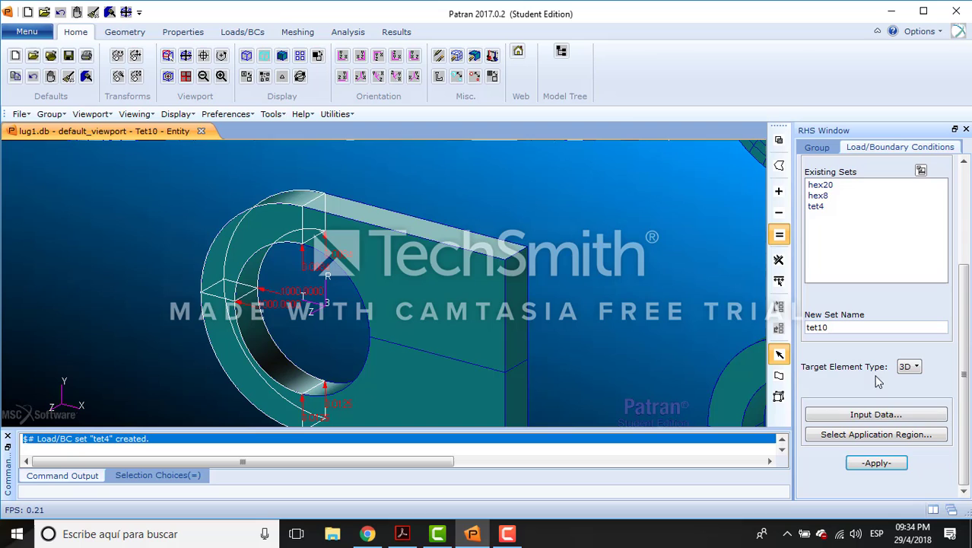
click(892, 415)
click(705, 287)
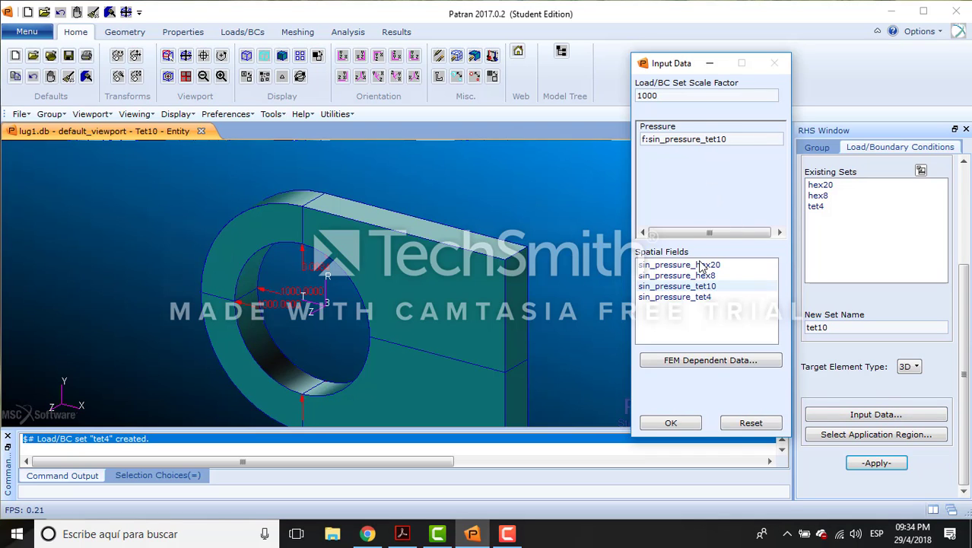
click(671, 423)
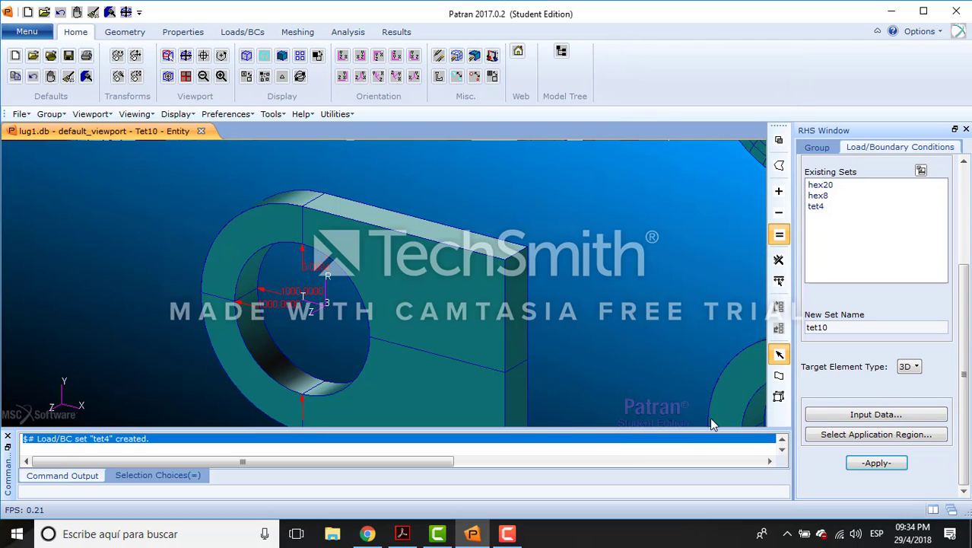
Add the upper inner hole face of the fourth lug, Solid 12.3, to the tet10 application region.
click(856, 435)
scroll(402, 283, down, 3)
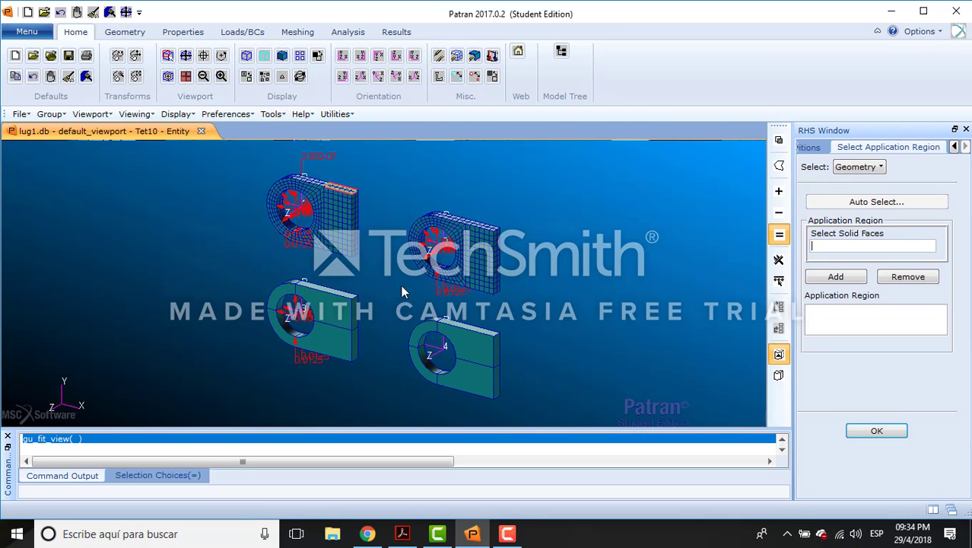
scroll(439, 352, up, 2)
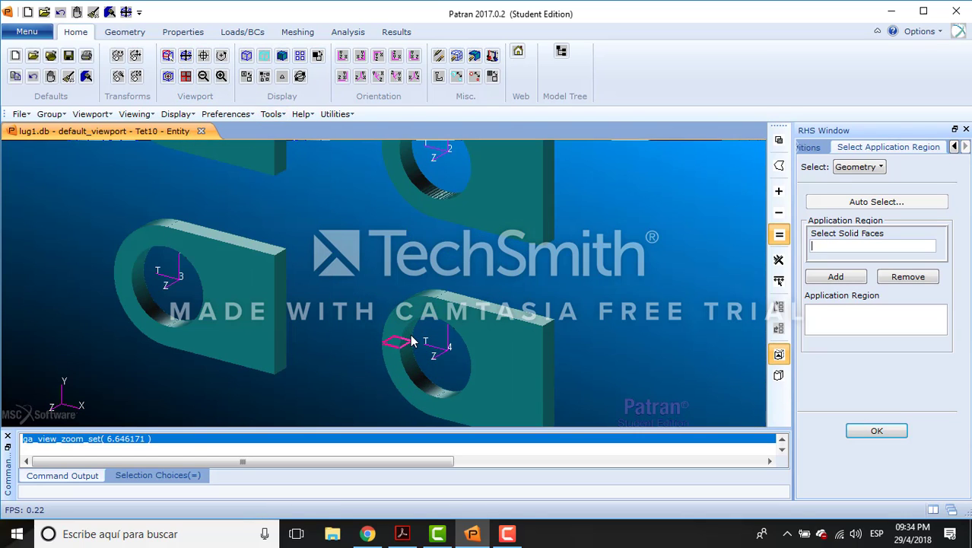
scroll(411, 341, up, 4)
click(414, 403)
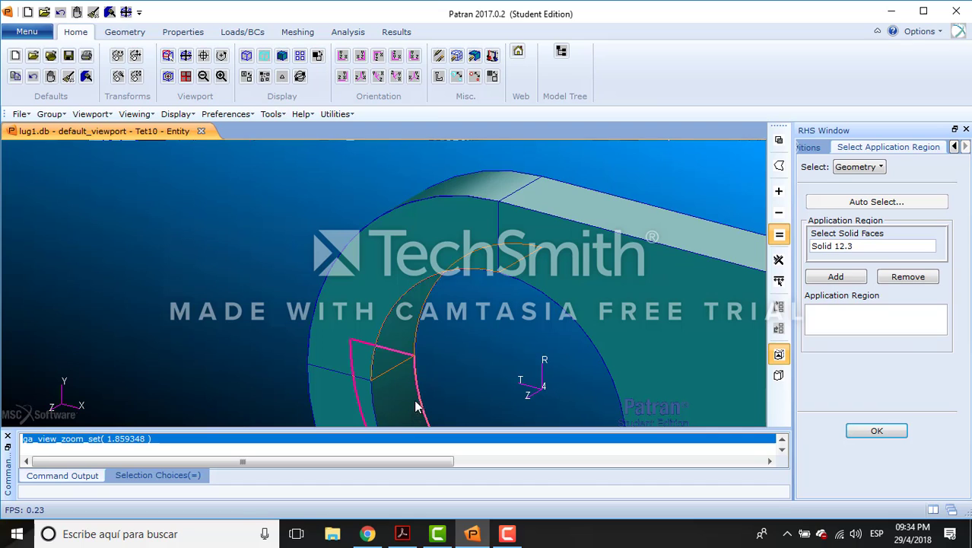
click(811, 279)
Add the fourth lug's lower inner hole face, Solid 14.2, to the application region and create the tet10 pressure set.
click(399, 398)
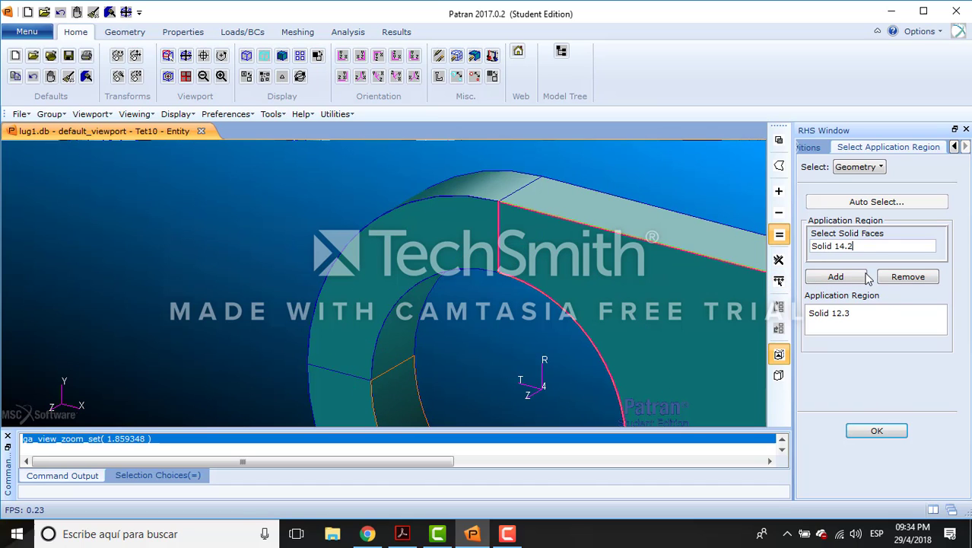
click(858, 277)
click(876, 432)
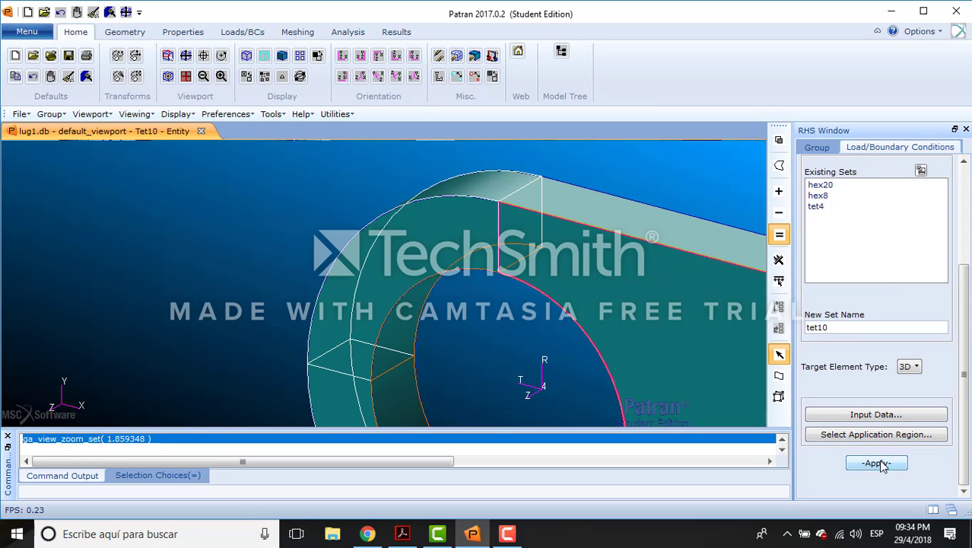
click(877, 463)
scroll(434, 305, down, 6)
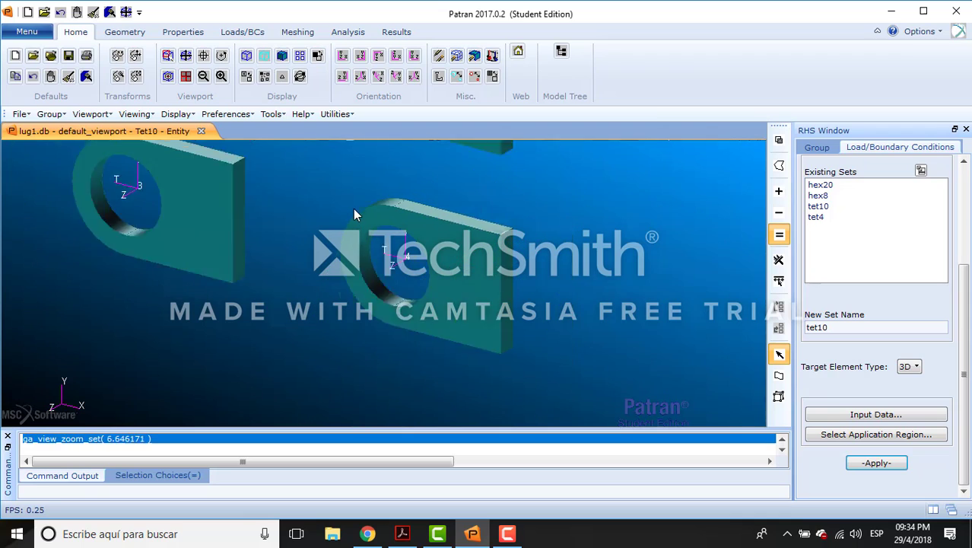
click(185, 57)
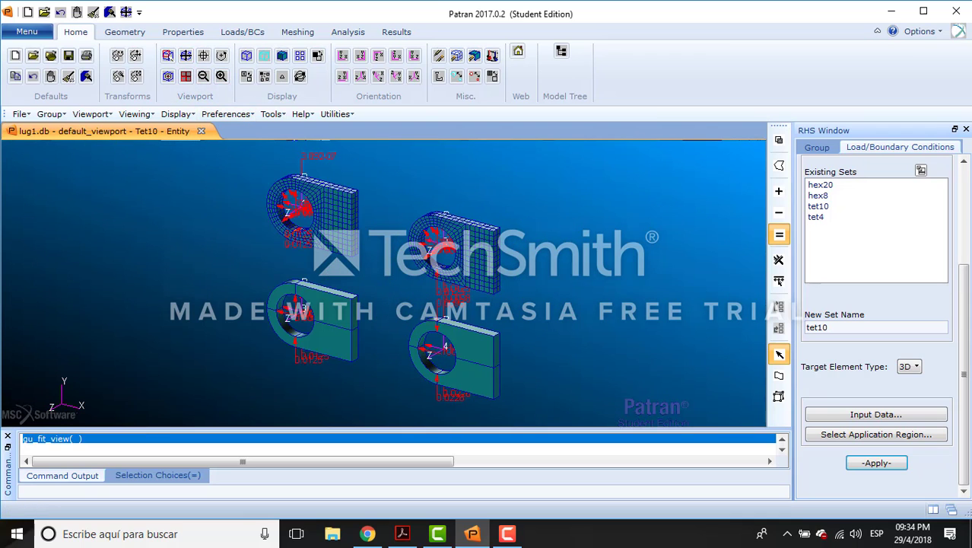
Start a new nodal displacement load/boundary condition set and name it constraint.
key(alt+Tab)
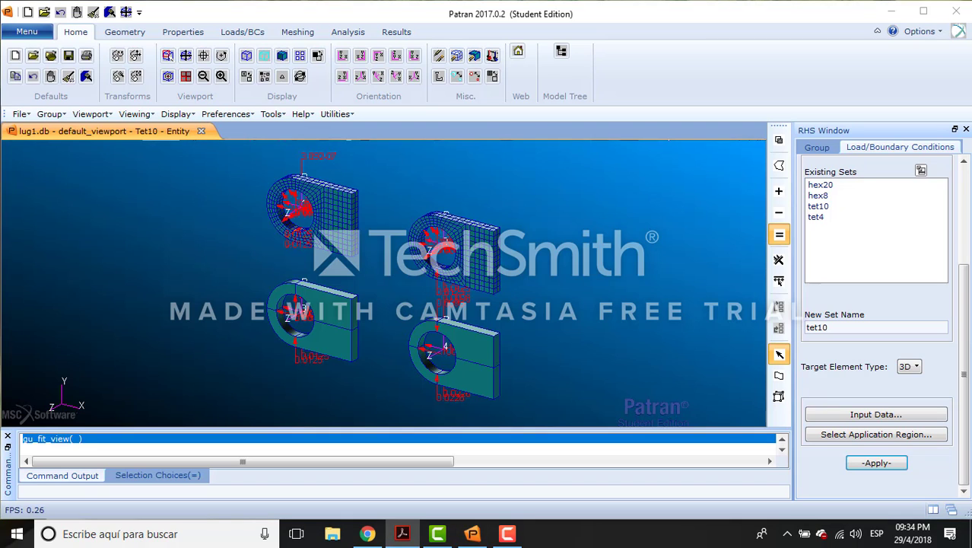
drag(957, 281, 962, 163)
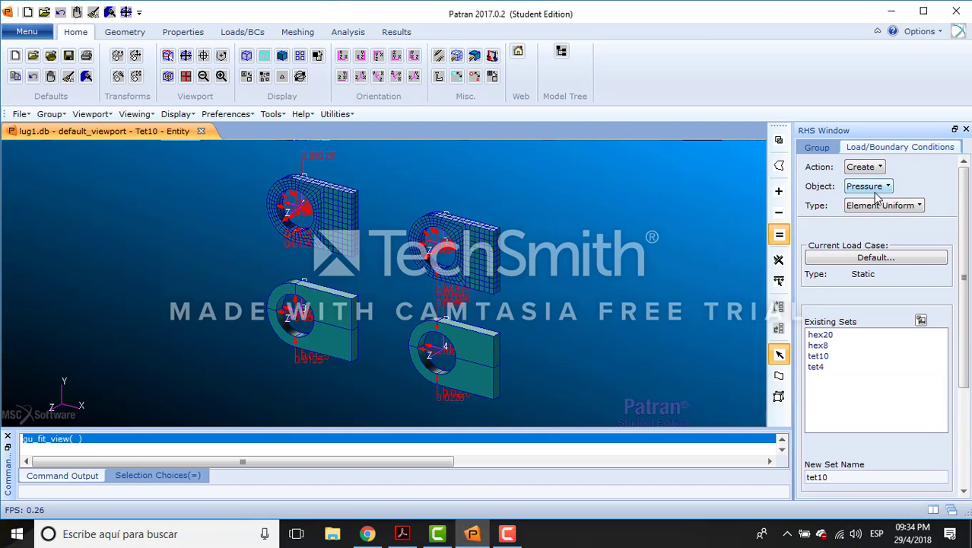
click(875, 189)
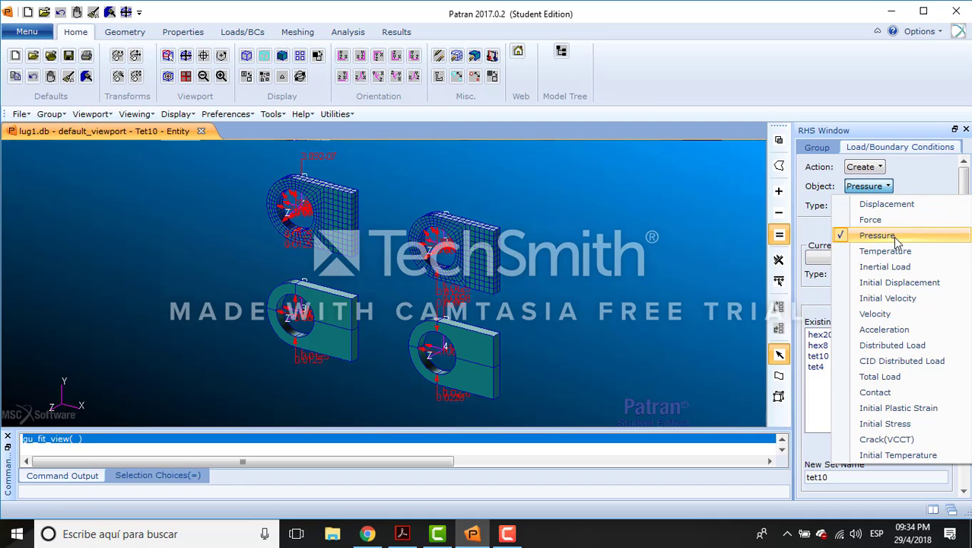
click(868, 219)
drag(967, 249, 964, 202)
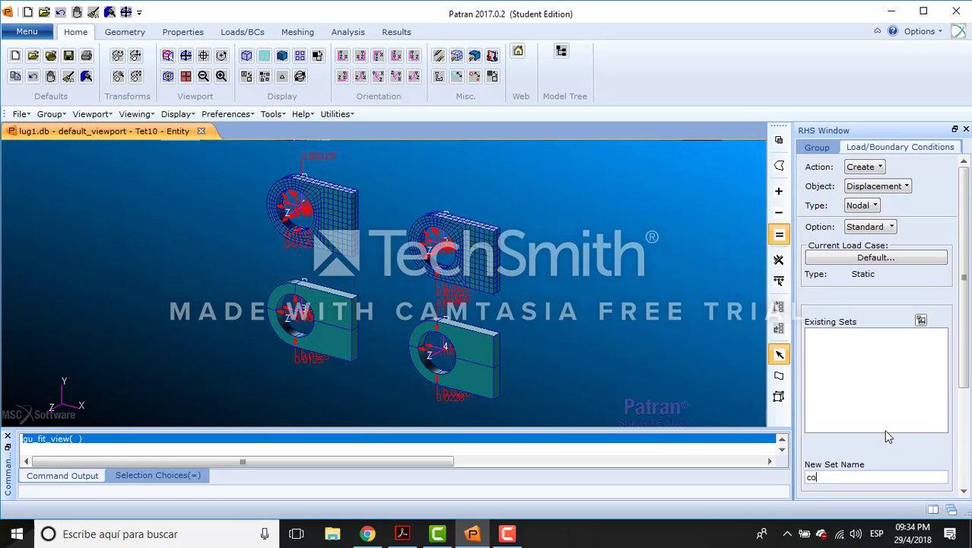
text(traint)
scroll(887, 334, down, 3)
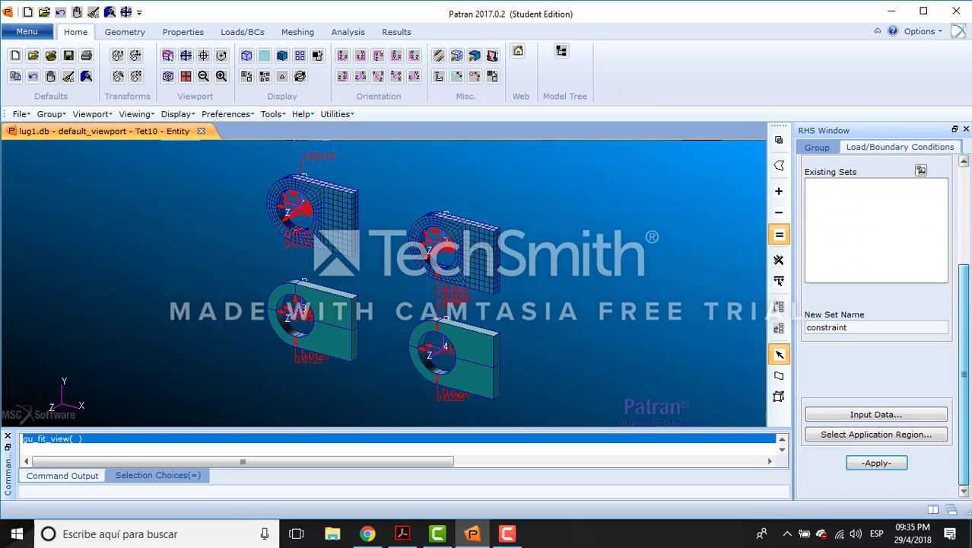
Set the constraint set's translations to 0 0 0 in the input data.
click(894, 415)
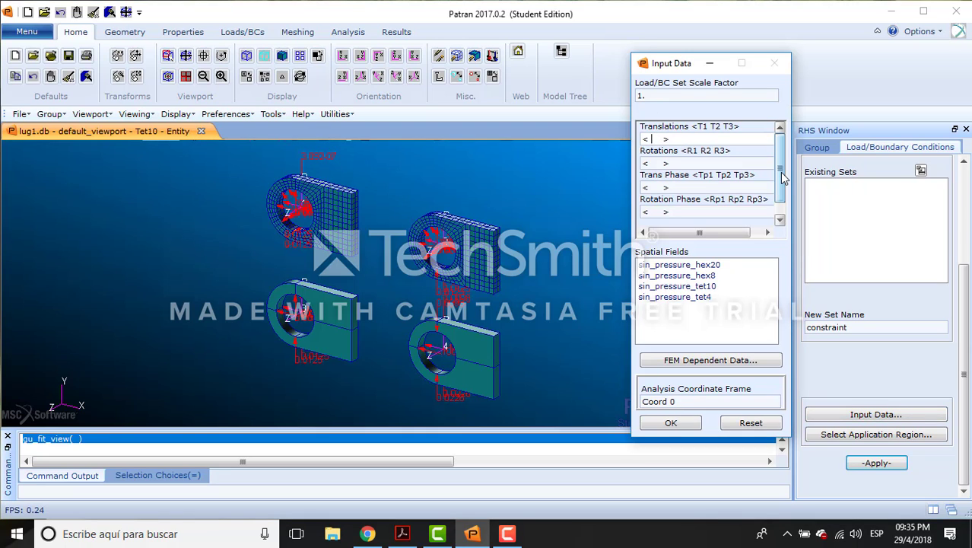
key(BackSpace)
text(0 0 0)
key(Delete)
key(Delete)
key(Delete)
click(672, 423)
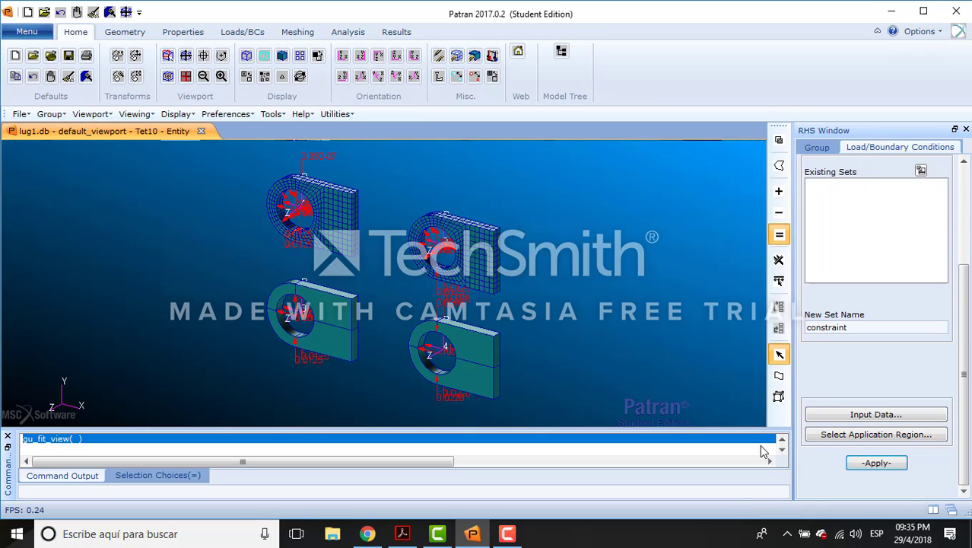
Add the first lug's two end faces opposite the hole, Solid 31.2 and Solid 26.4, to the constraint application region.
click(906, 434)
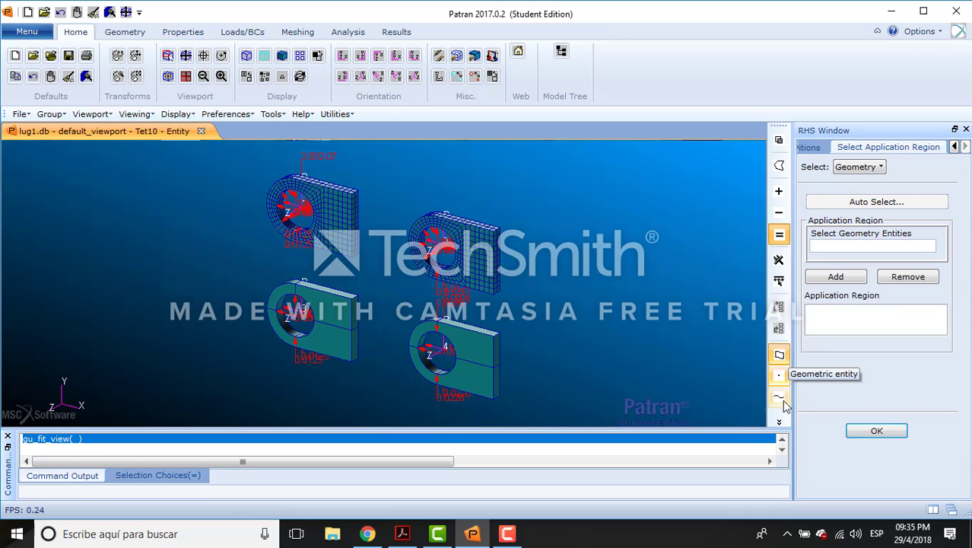
click(780, 422)
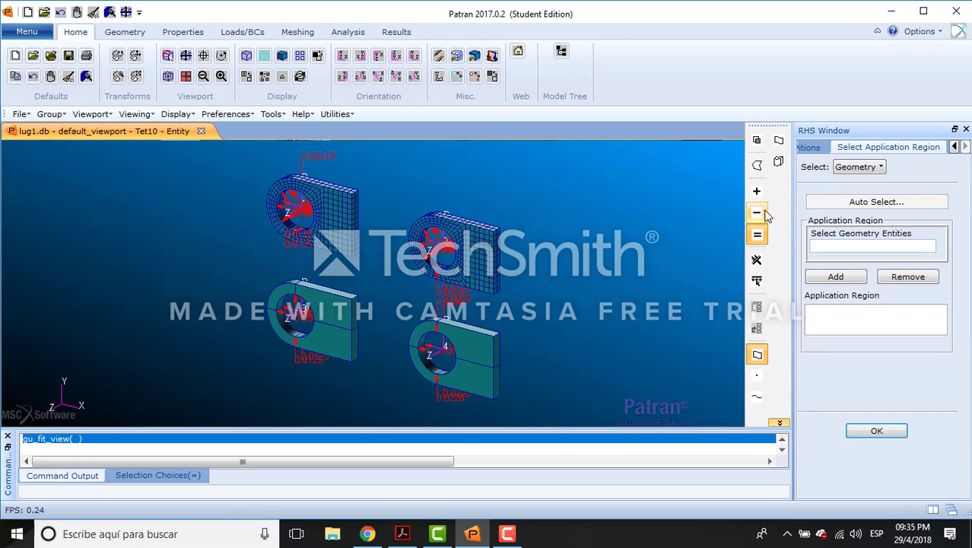
click(779, 141)
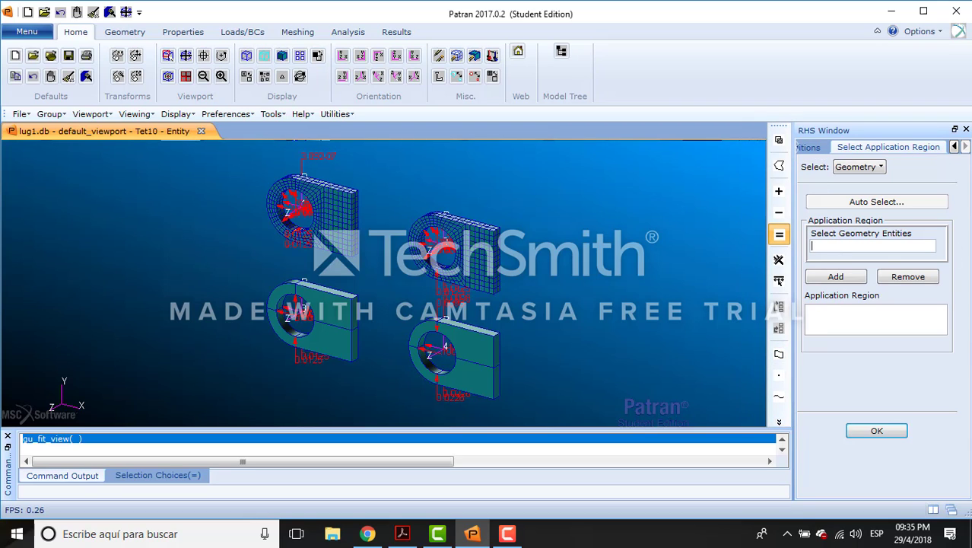
key(alt+Tab)
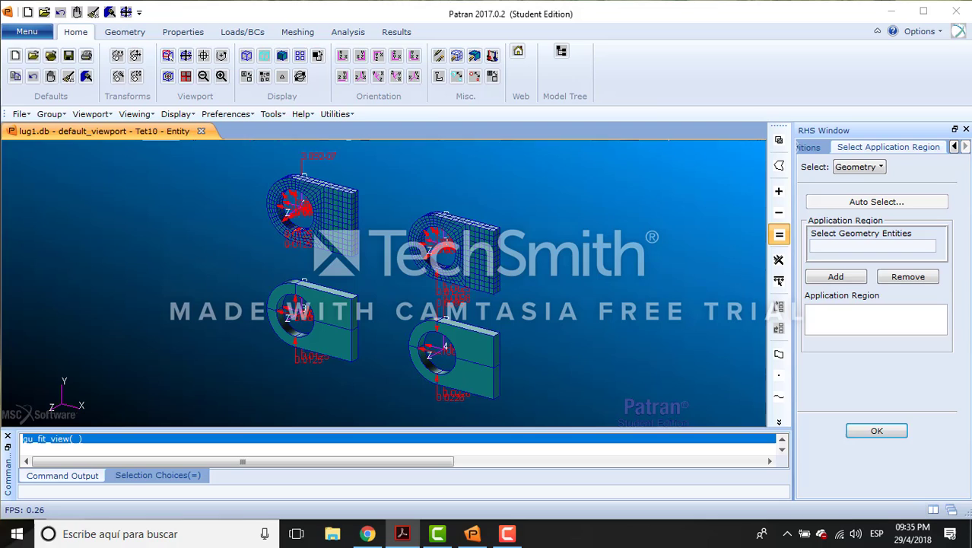
click(354, 221)
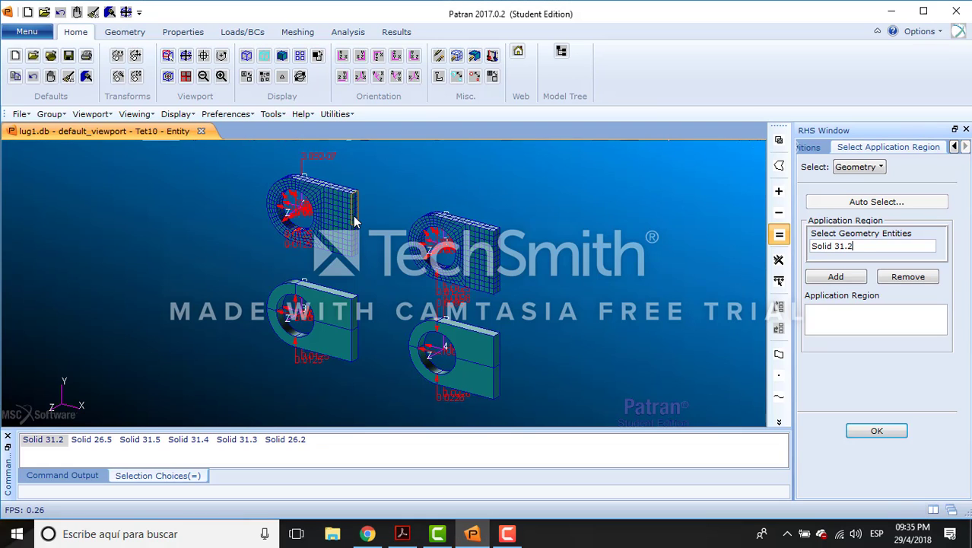
click(854, 279)
click(355, 253)
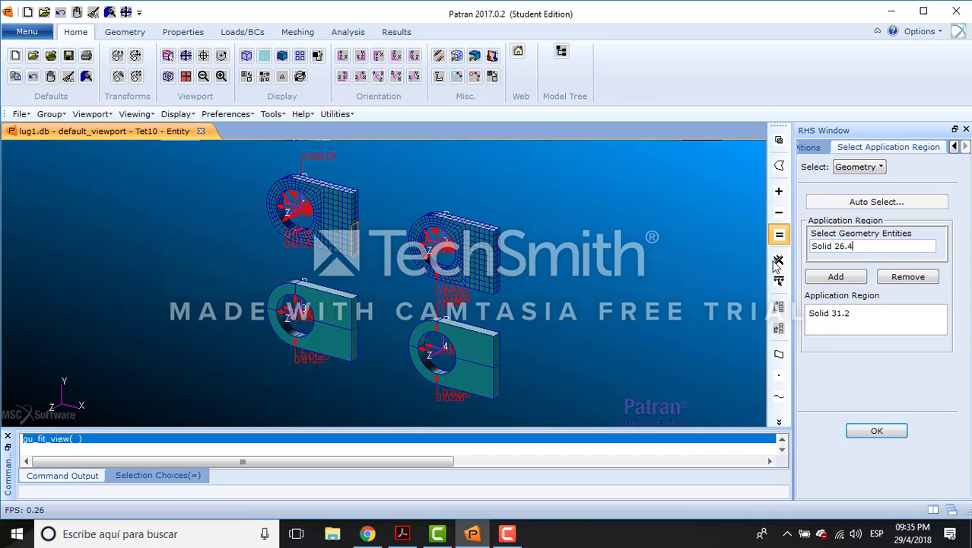
click(853, 281)
Add the second lug's two end faces, Solid 41.2 and Solid 36.4, to the constraint application region.
click(498, 259)
click(857, 276)
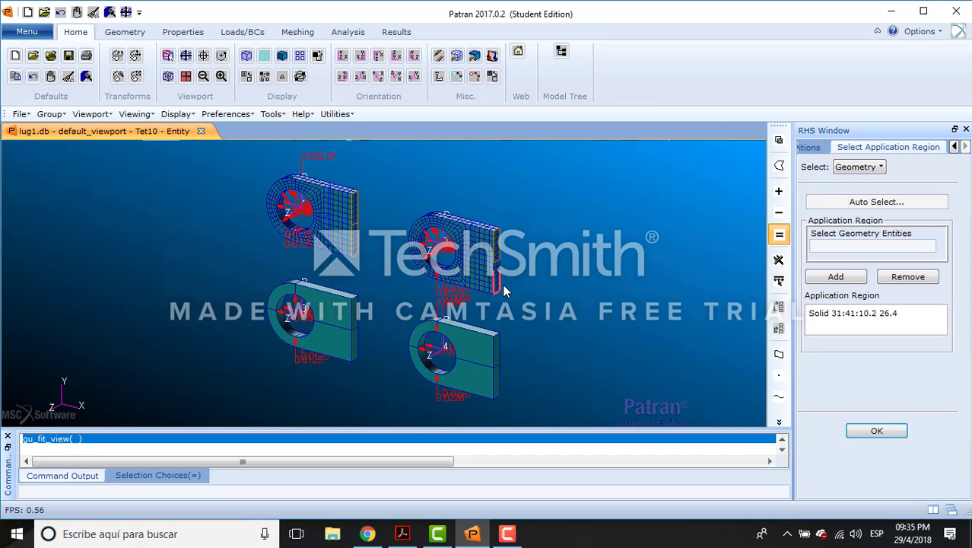
click(498, 279)
click(837, 279)
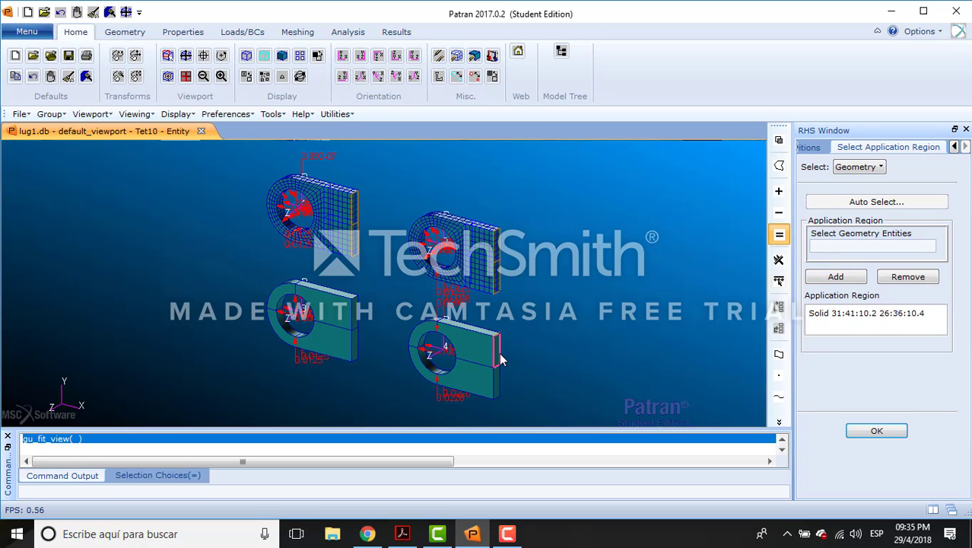
Add the fourth lug's two end faces, Solid 13.5 and Solid 15.3, to the constraint application region.
click(499, 355)
click(839, 276)
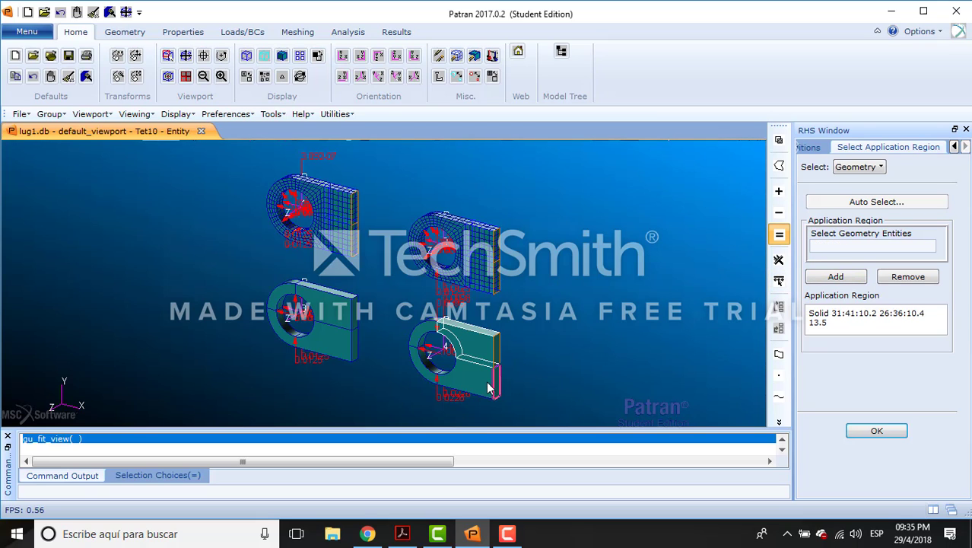
click(496, 386)
click(828, 277)
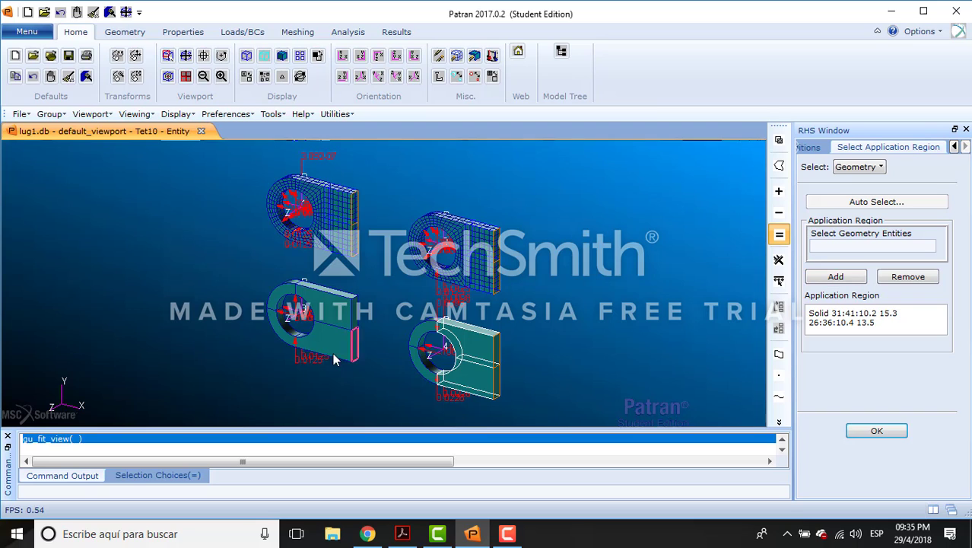
Add the third lug's end faces, Solid 9.5 and Solid 11.3, to the application region and create the constraint displacement set.
click(358, 321)
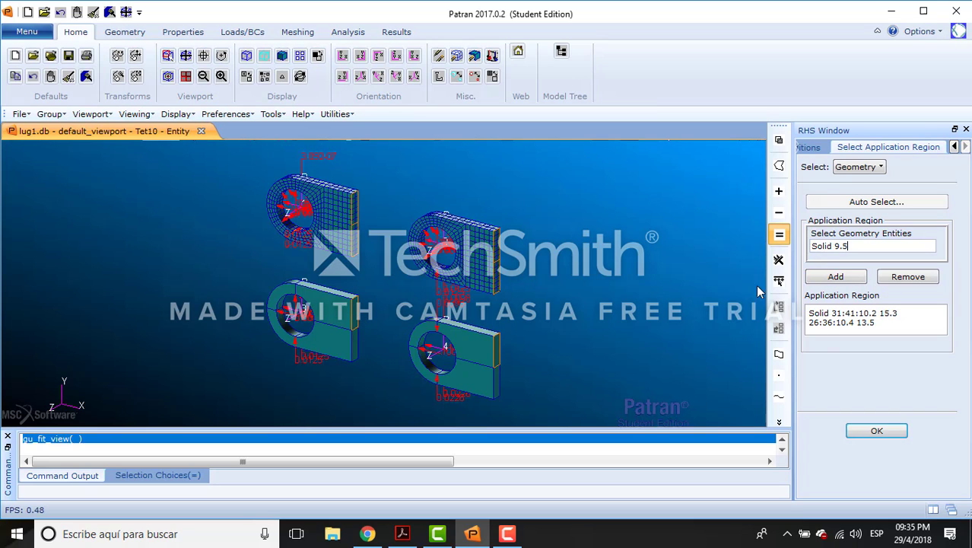
click(832, 277)
click(360, 346)
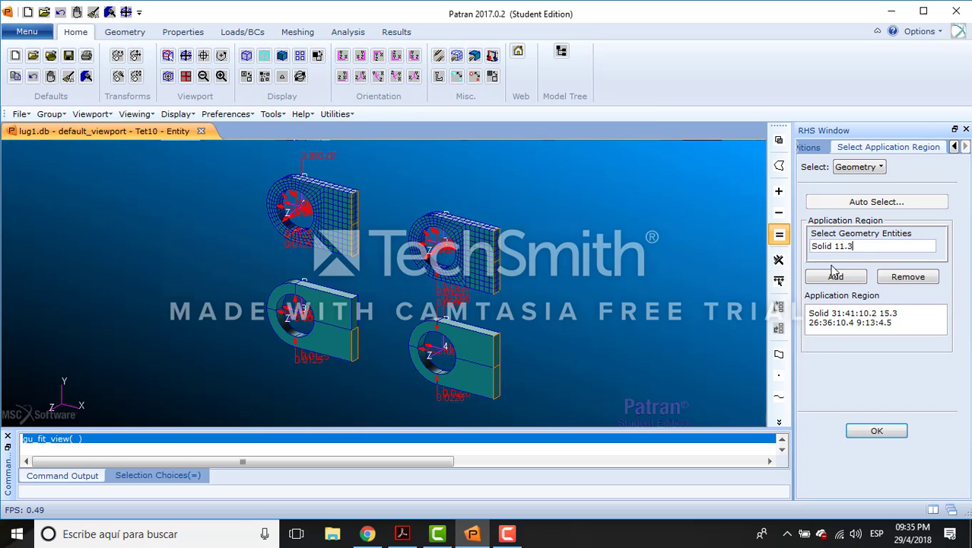
click(833, 276)
click(875, 431)
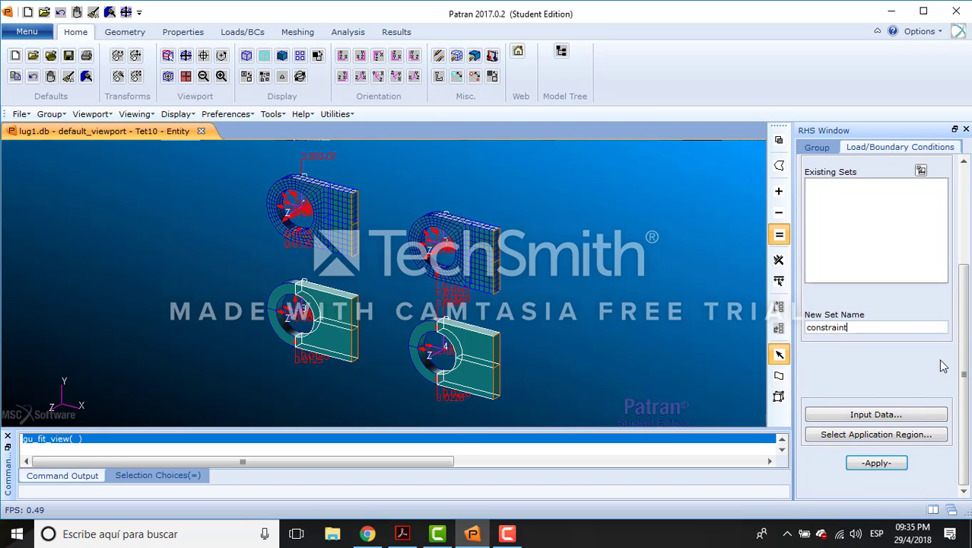
click(872, 465)
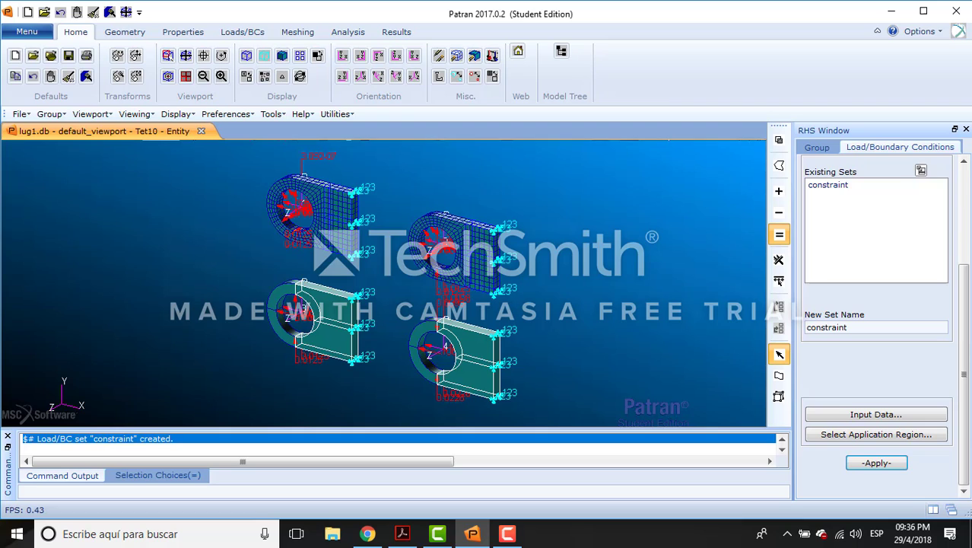
Start a new isotropic material with manual input and name it Aluminum.
key(alt+Tab)
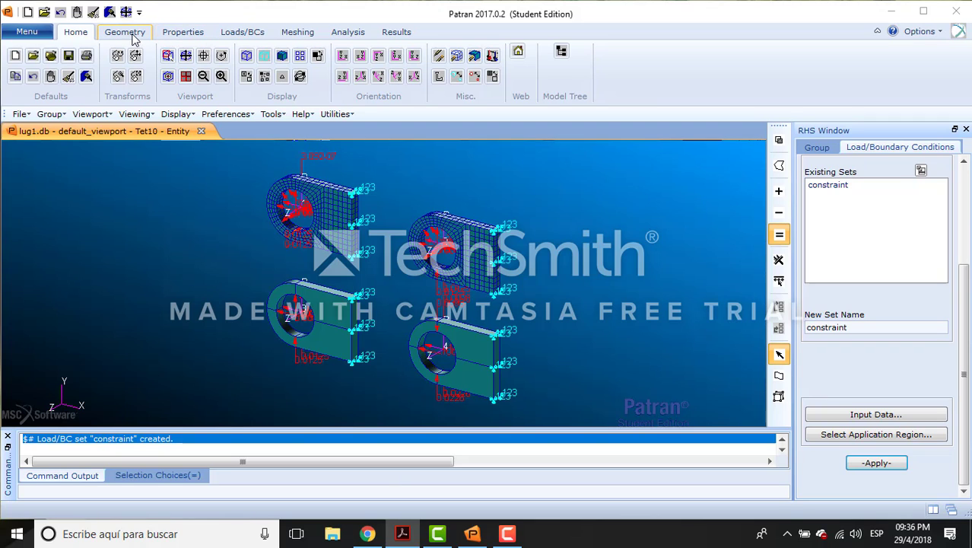
click(183, 32)
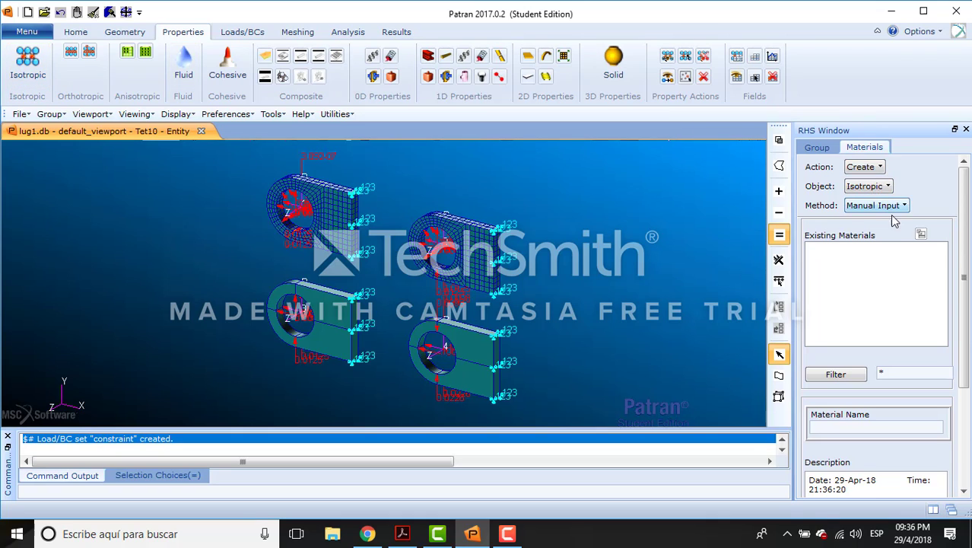
click(843, 431)
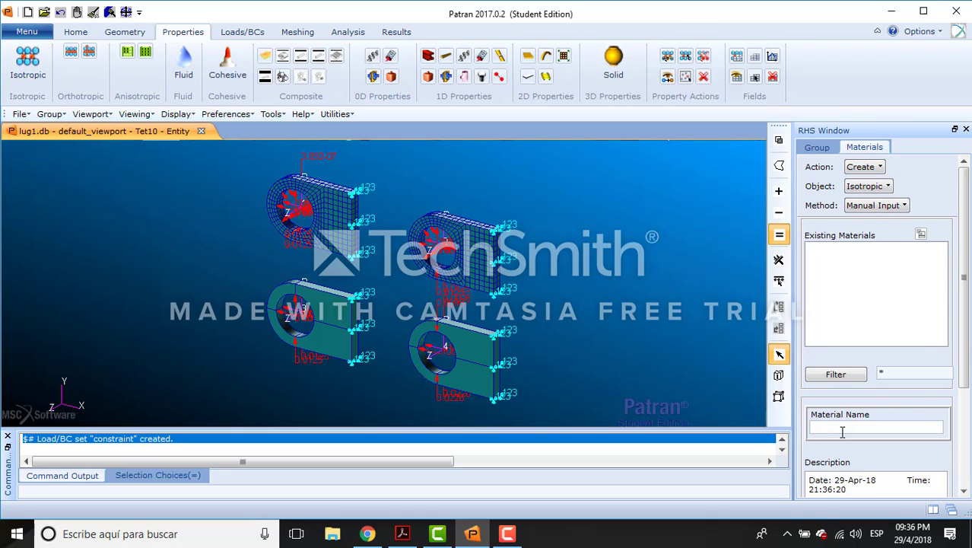
text(Aluminum)
scroll(962, 289, down, 3)
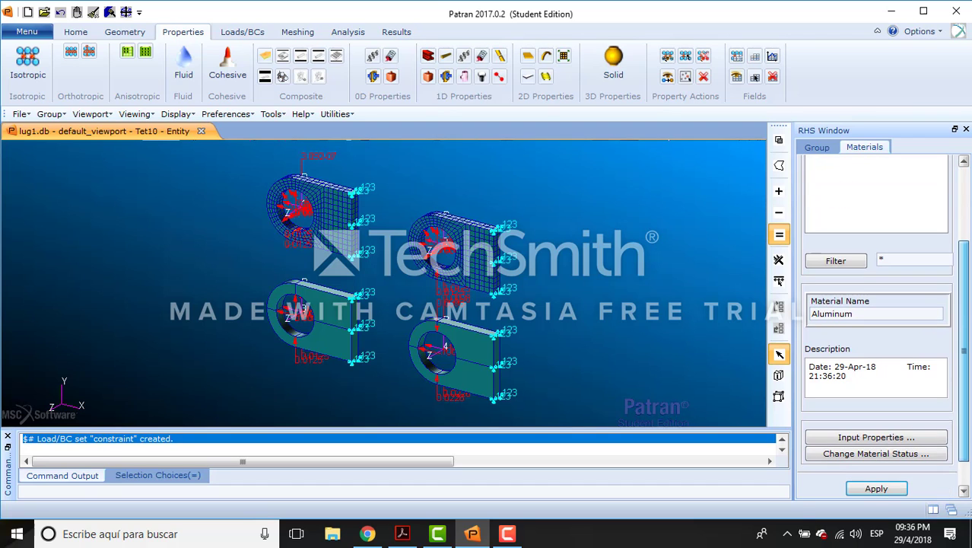
Define Aluminum's linear elastic properties with an elastic modulus of 10E6 and a Poisson ratio of .3.
click(897, 437)
click(620, 131)
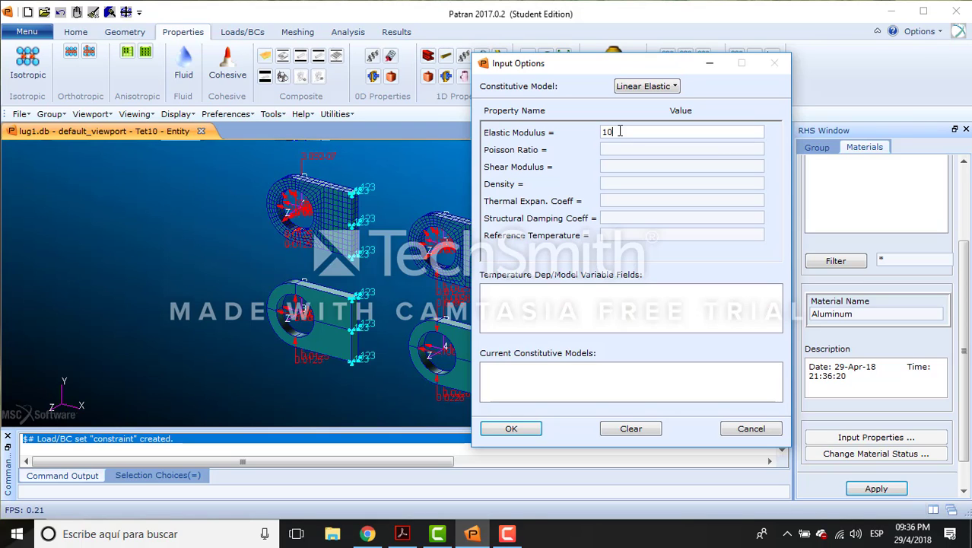
text(10E6)
click(640, 149)
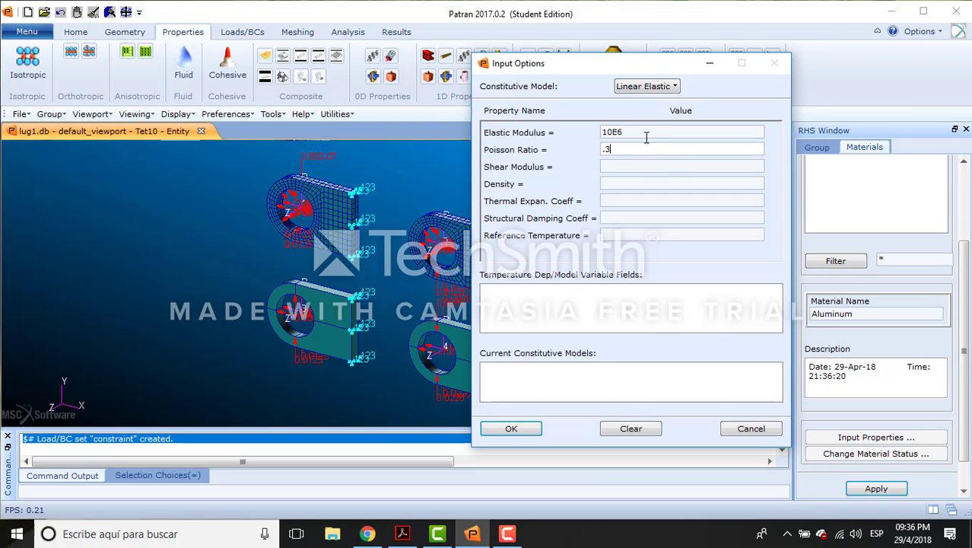
click(511, 428)
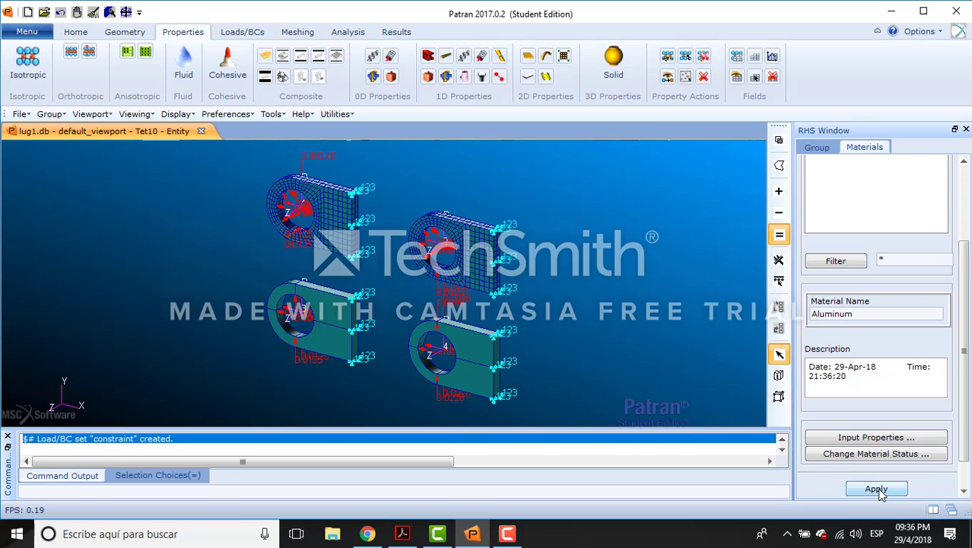
Create the isotropic Aluminum material from its entered properties.
click(877, 489)
scroll(936, 351, up, 5)
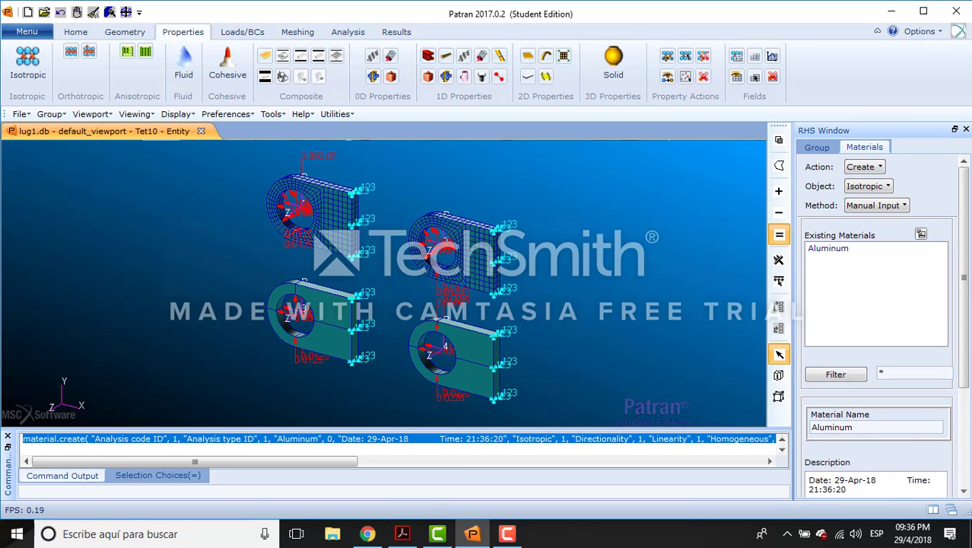
key(alt+Tab)
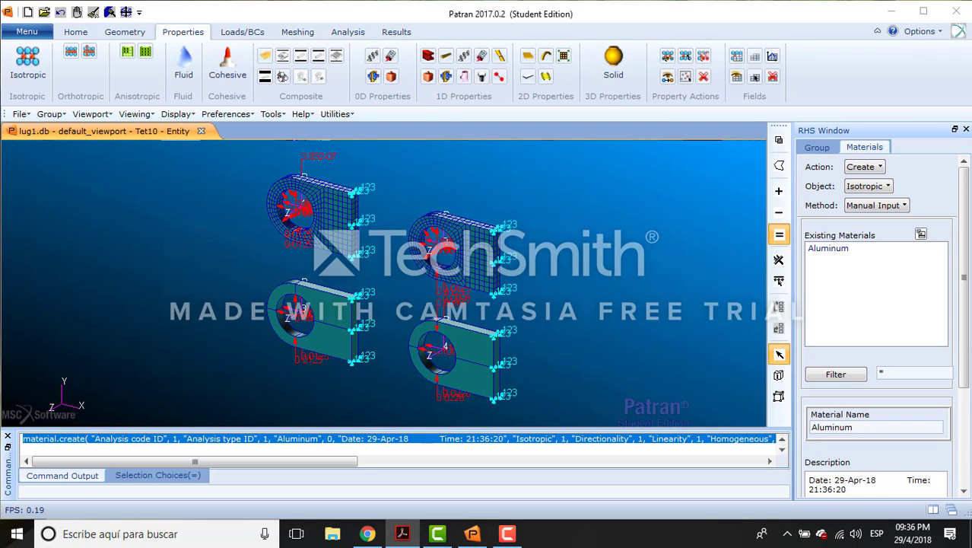
Start a 3D solid property set named Solid and assign Aluminum as its material.
click(613, 65)
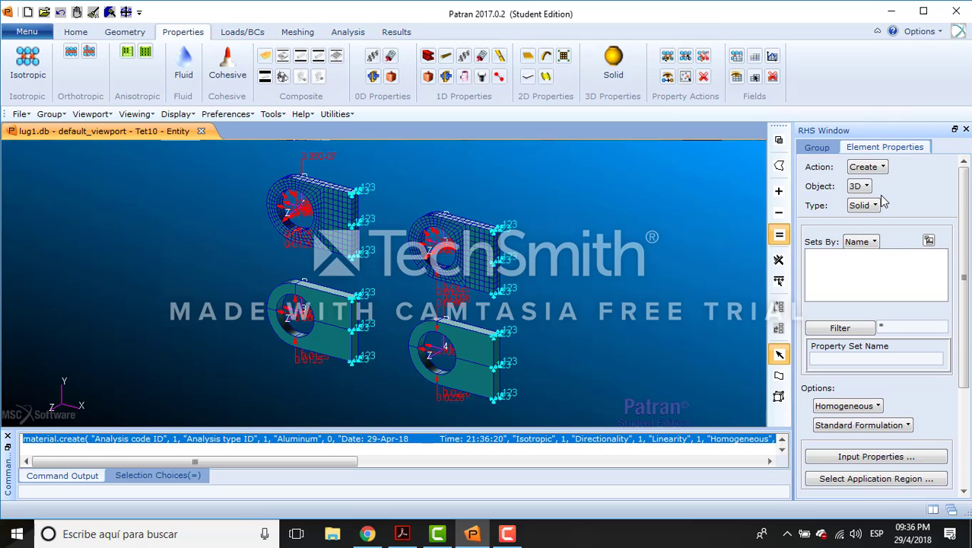
click(875, 358)
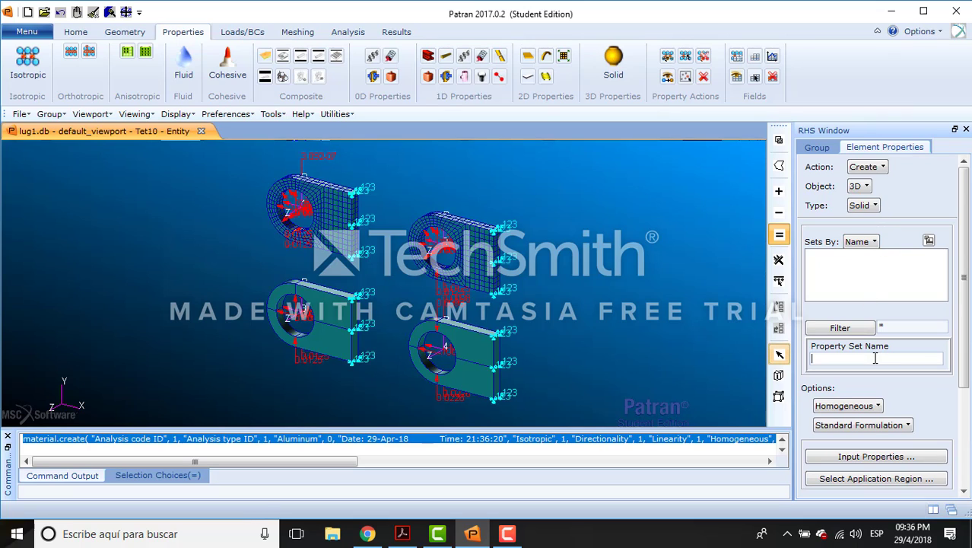
text(Solid)
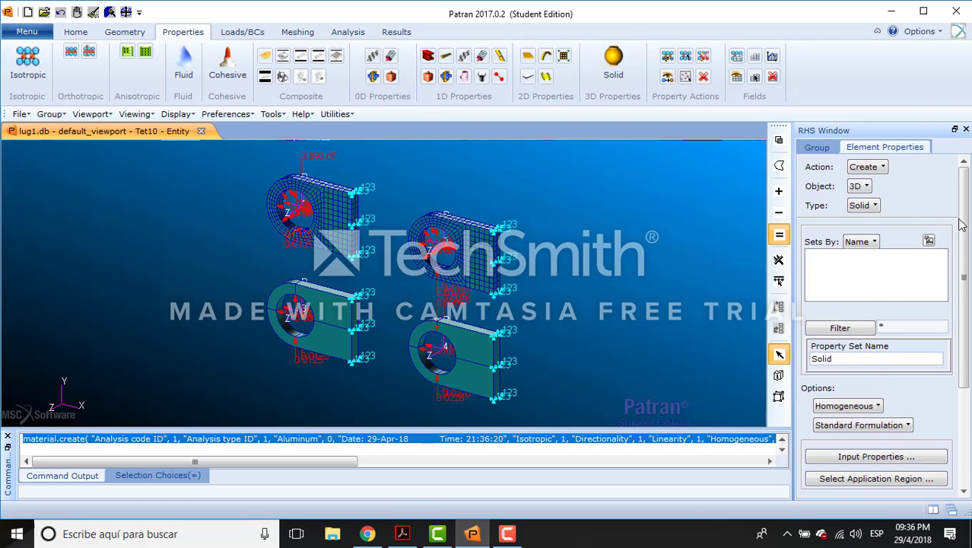
scroll(960, 209, down, 3)
click(875, 359)
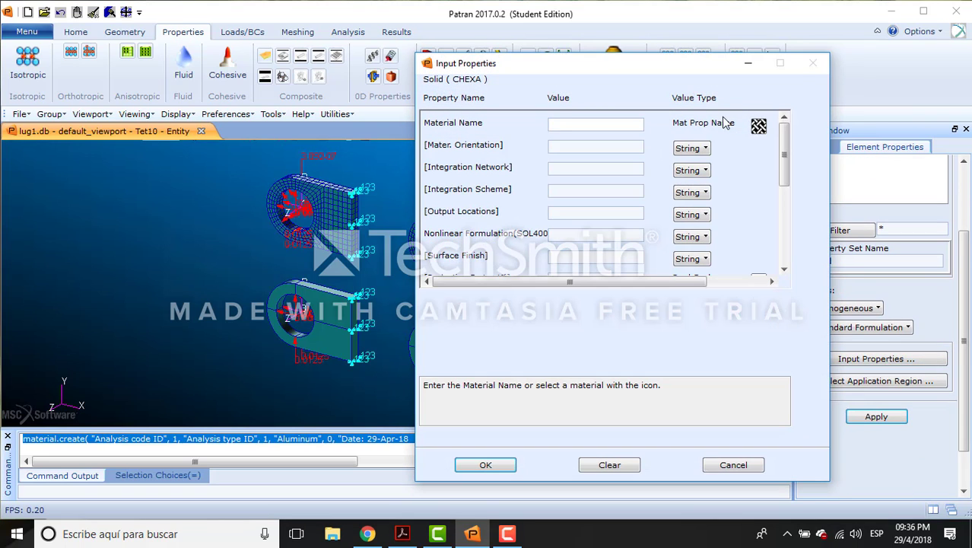
click(759, 126)
click(831, 127)
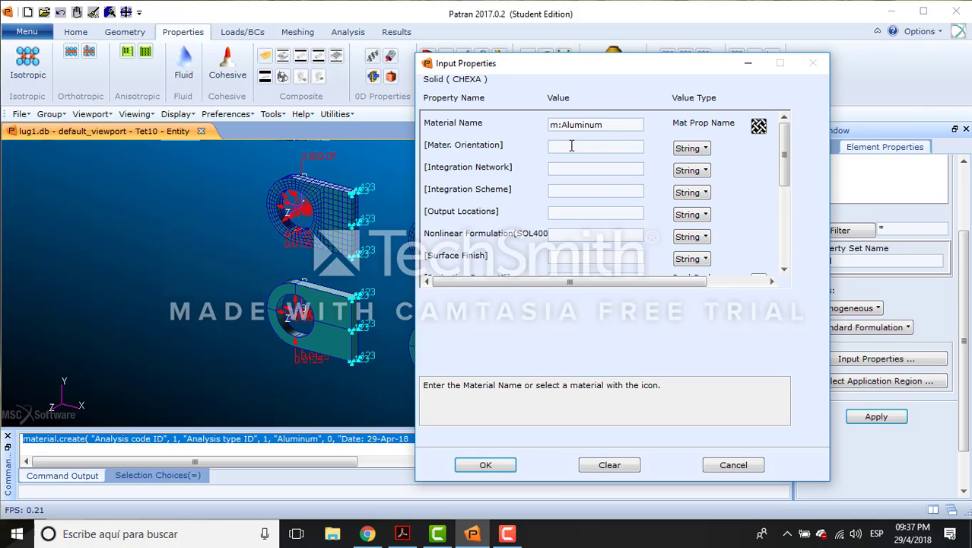
click(486, 465)
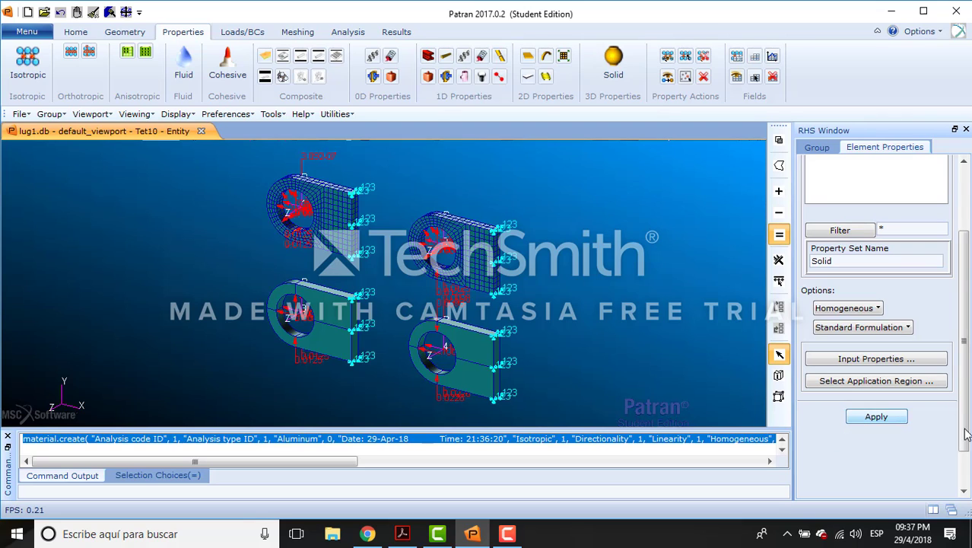
Add all the lug solids, Solid 8:15 22:41, to the application region and create the Solid property set.
click(840, 383)
drag(243, 156, 575, 431)
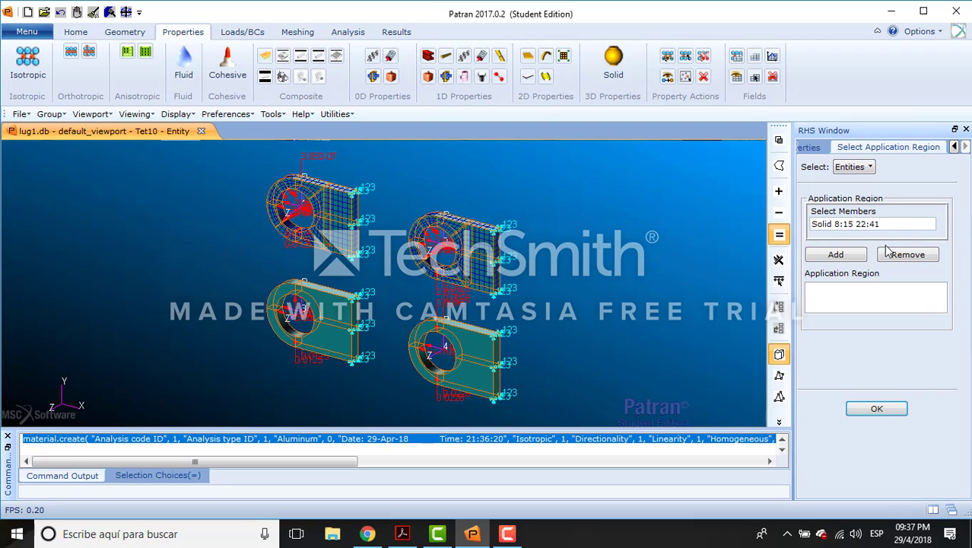
click(837, 255)
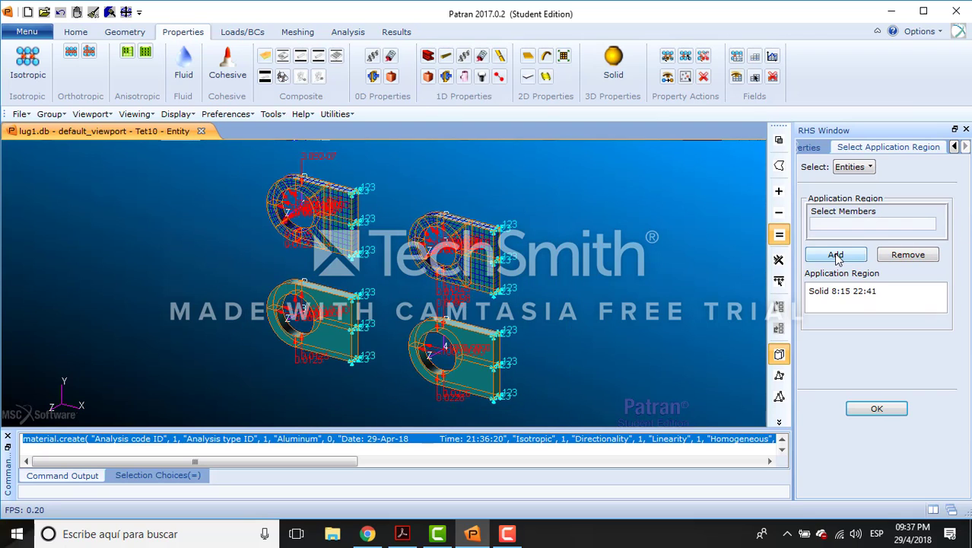
click(877, 410)
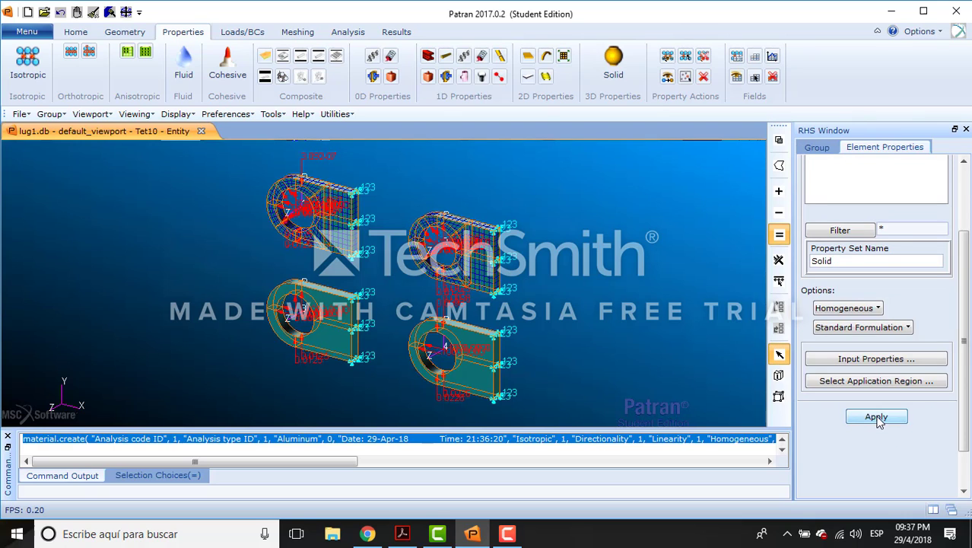
click(876, 417)
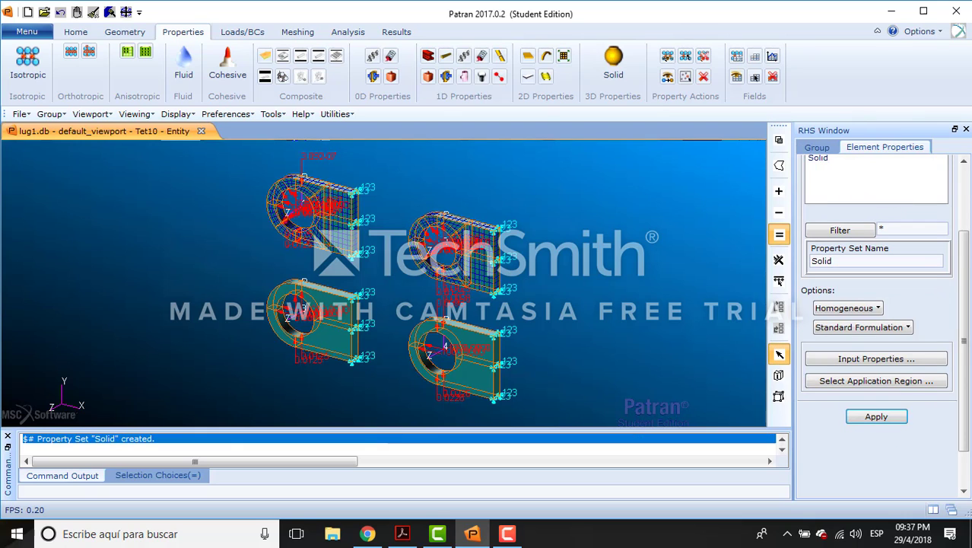
scroll(966, 265, up, 2)
scroll(966, 265, down, 1)
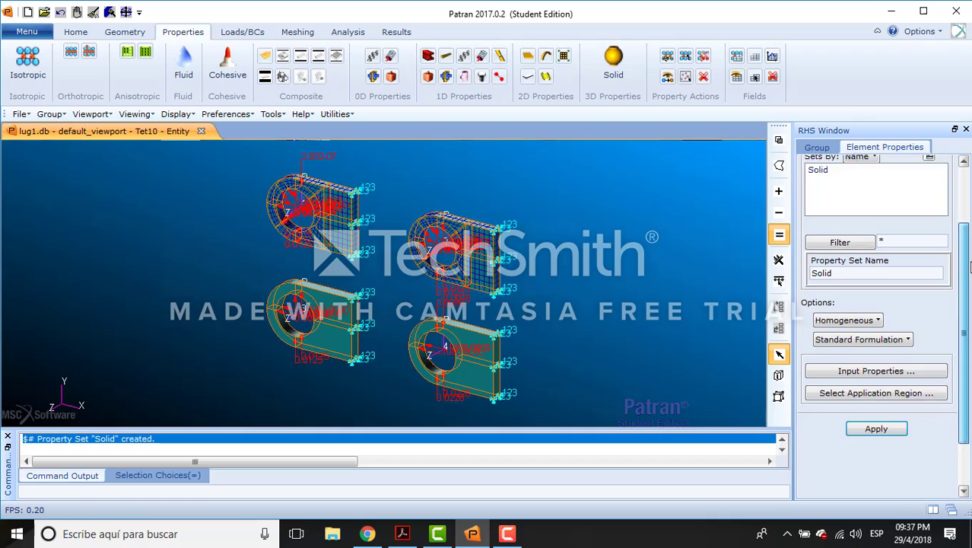
scroll(970, 265, down, 1)
key(alt+Tab)
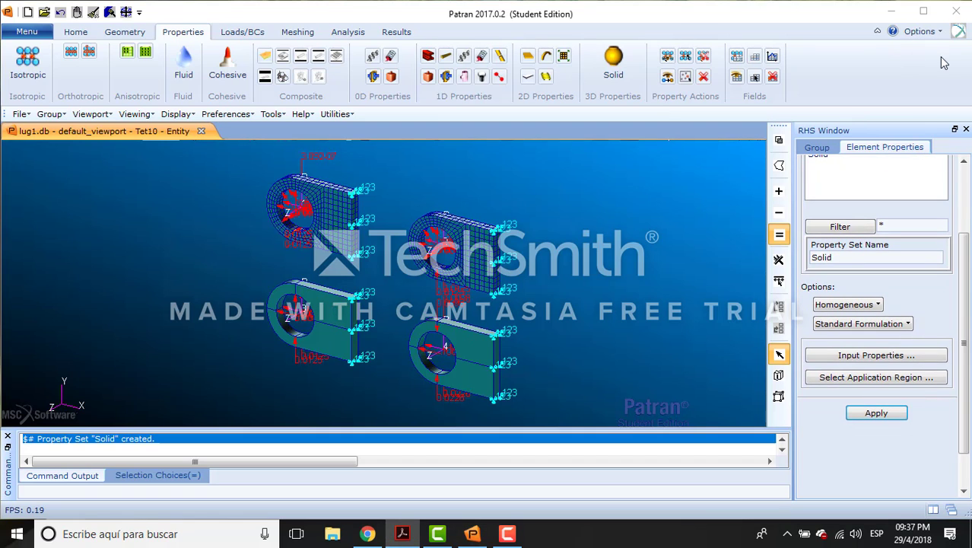
Review the loads and boundary conditions assigned to the Default load case, leaving them as they are.
click(242, 32)
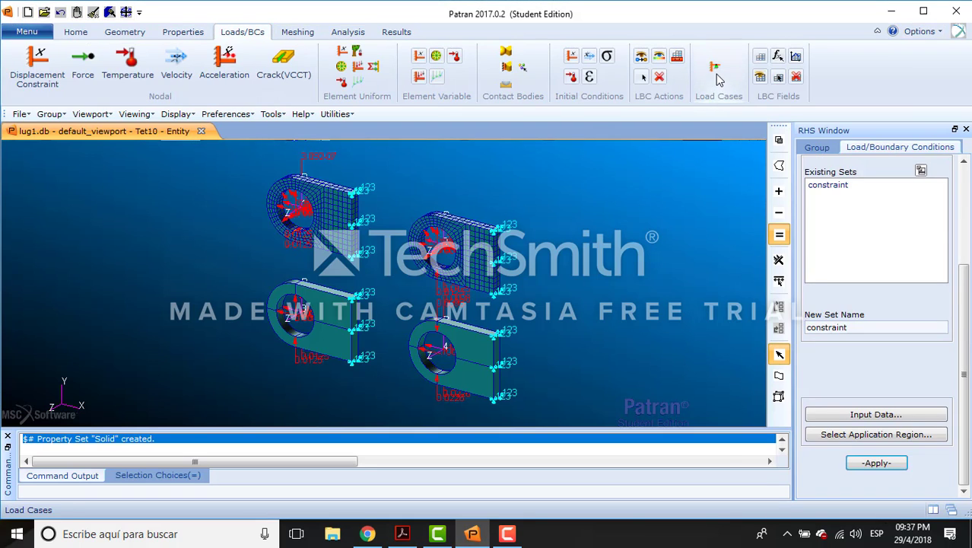
click(715, 70)
click(864, 167)
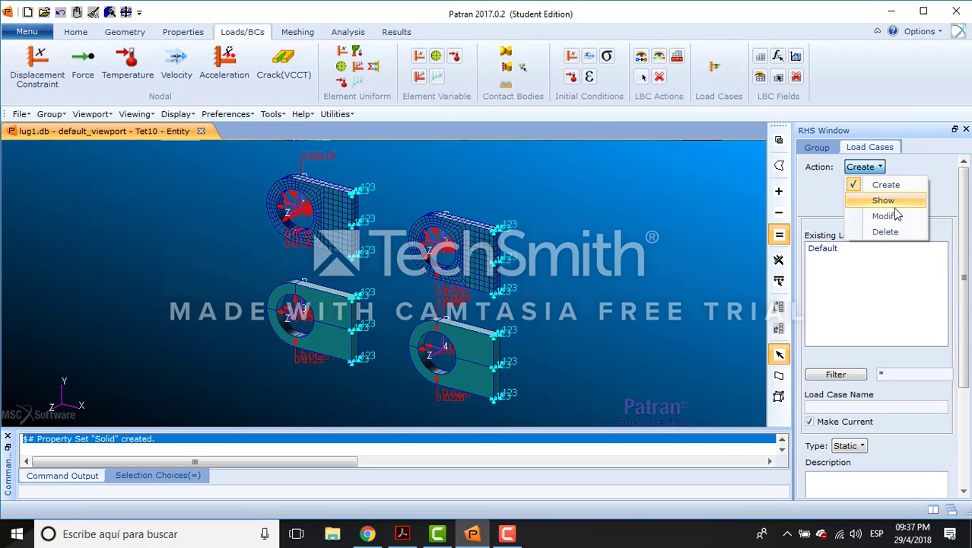
click(890, 216)
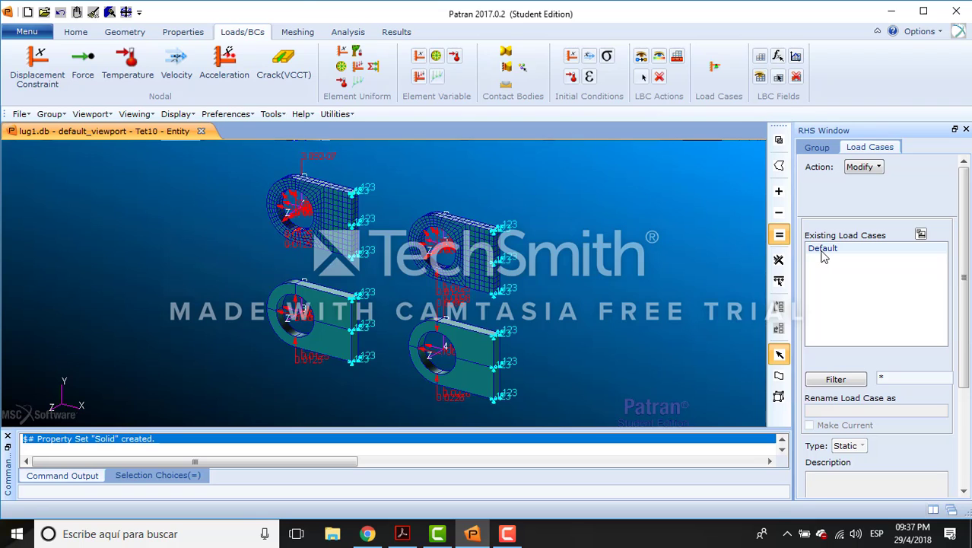
click(823, 250)
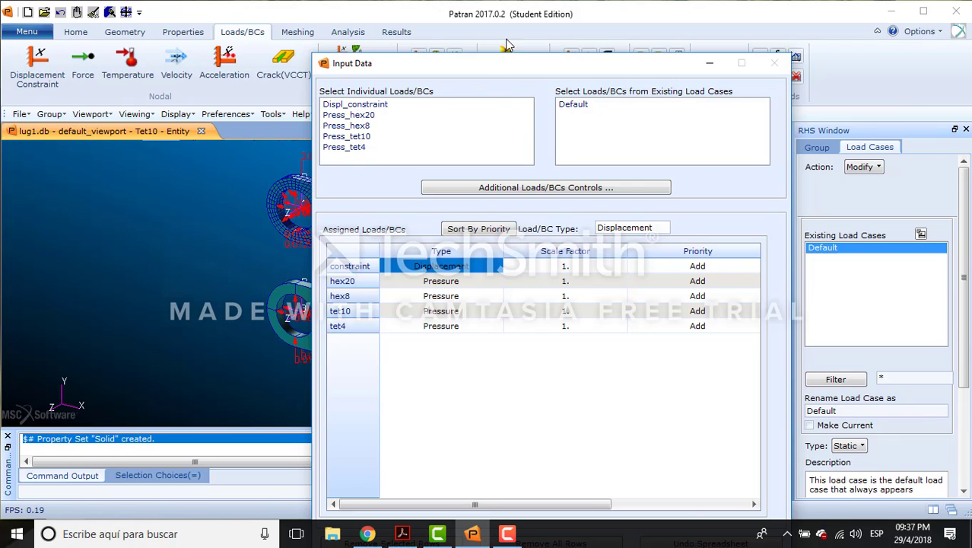
drag(499, 67, 515, 15)
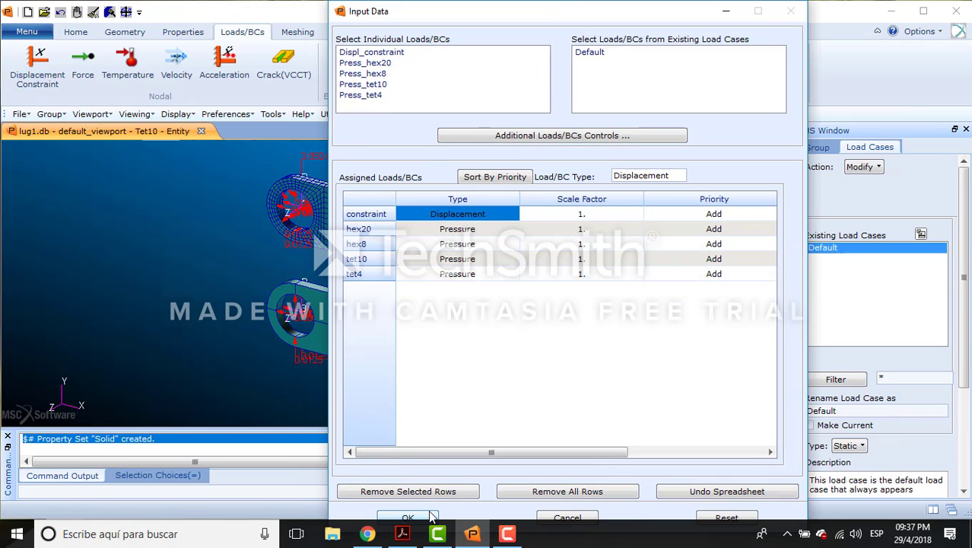
click(568, 518)
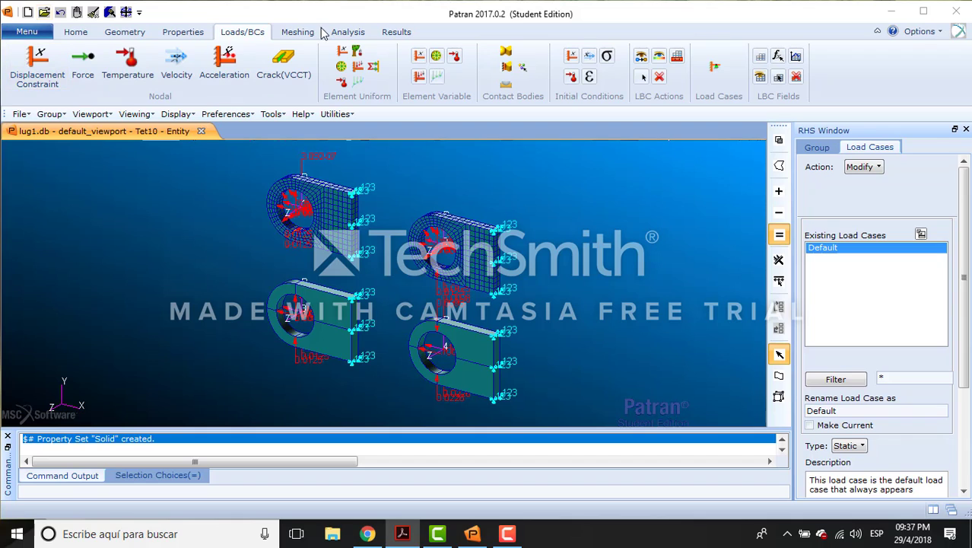
Set the entire-model analysis method to Analysis Deck.
click(347, 32)
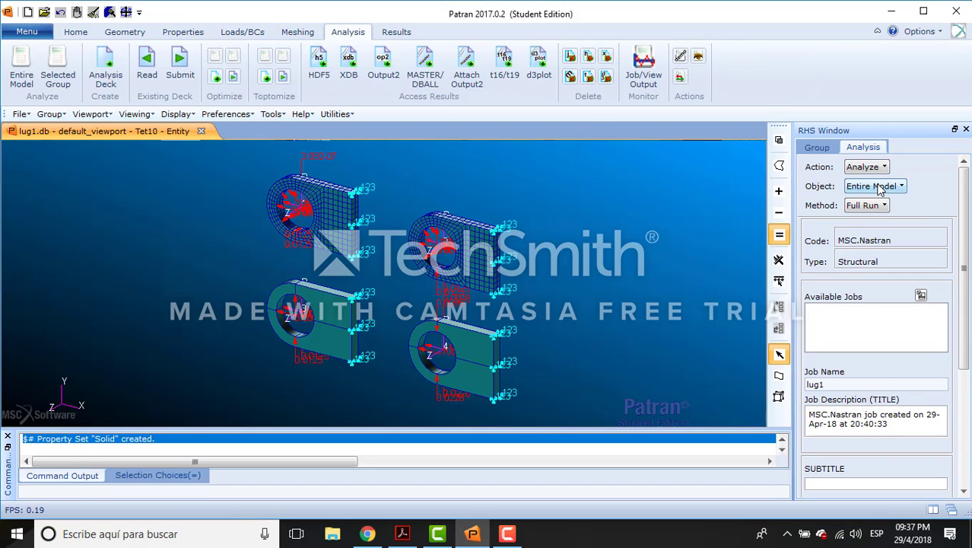
click(879, 206)
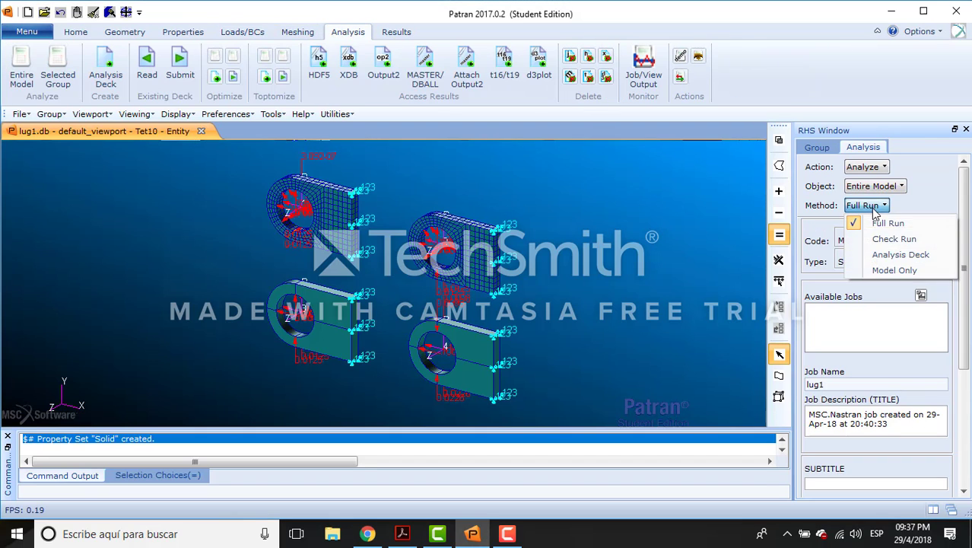
click(902, 255)
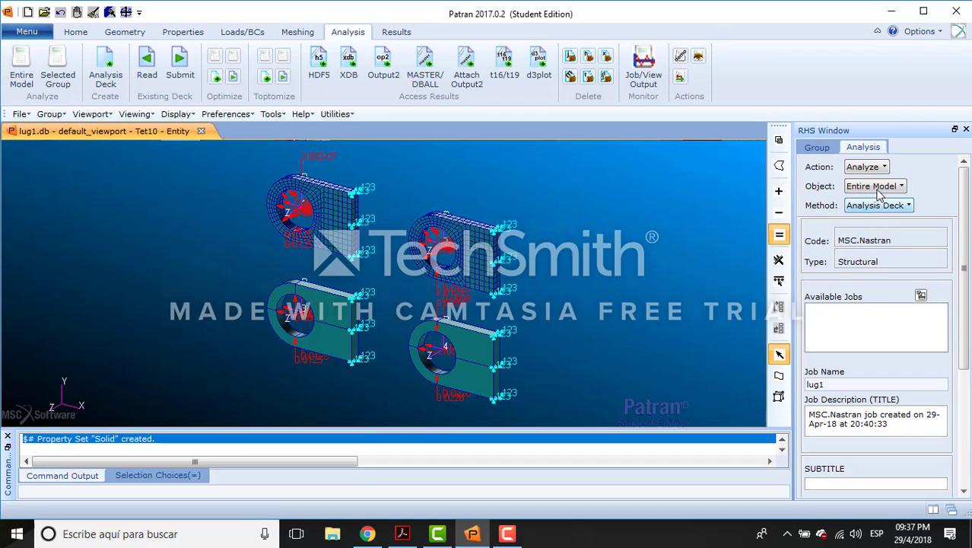
Set the bulk data card format to small in the translation parameters.
scroll(965, 217, down, 3)
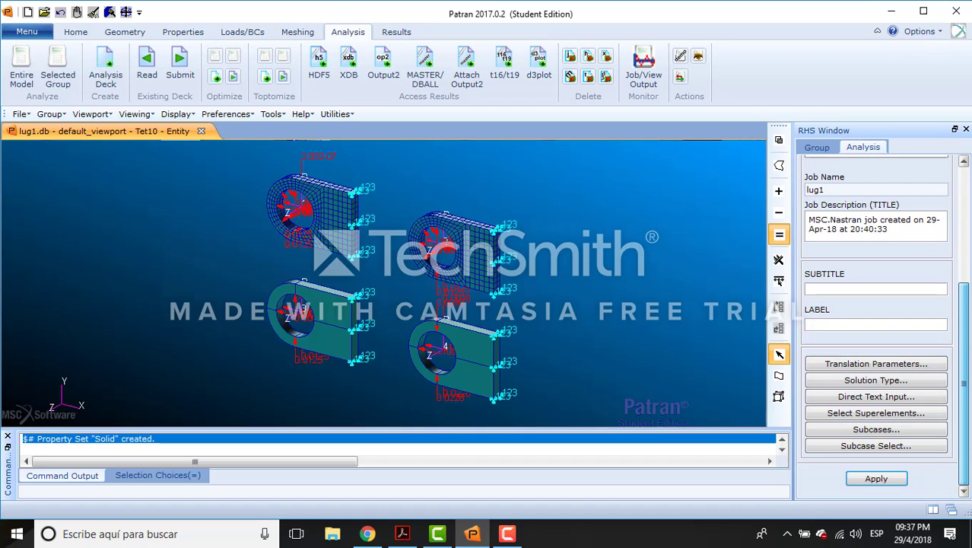
click(894, 364)
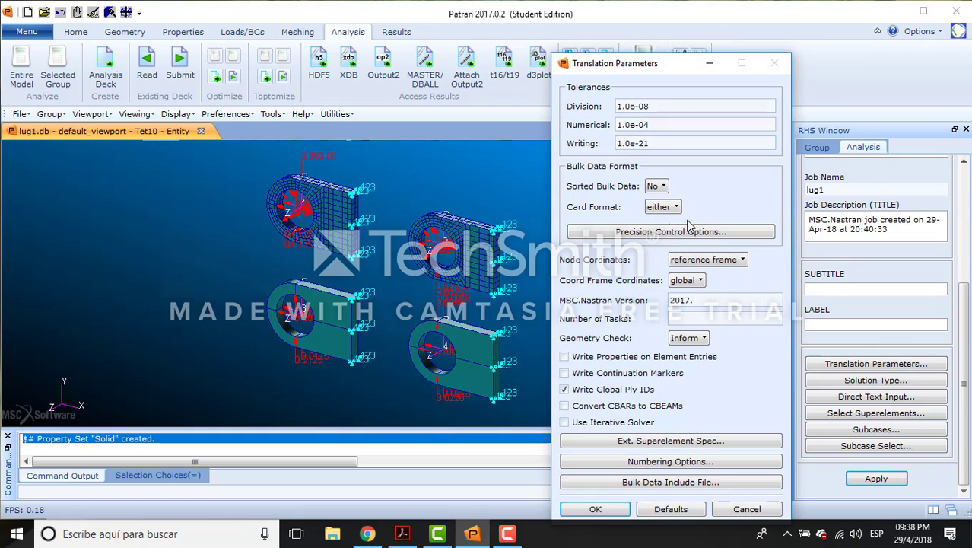
click(662, 207)
click(683, 225)
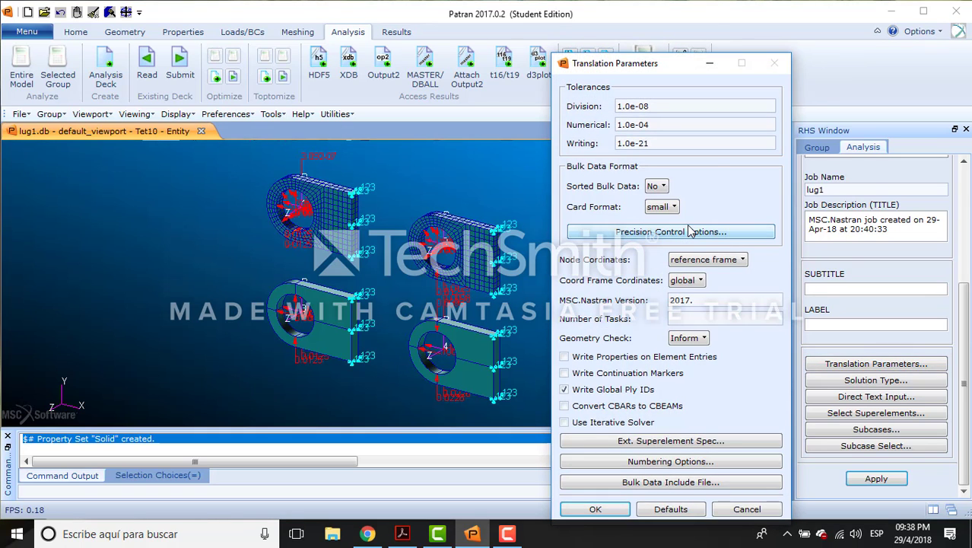
drag(667, 64, 700, 12)
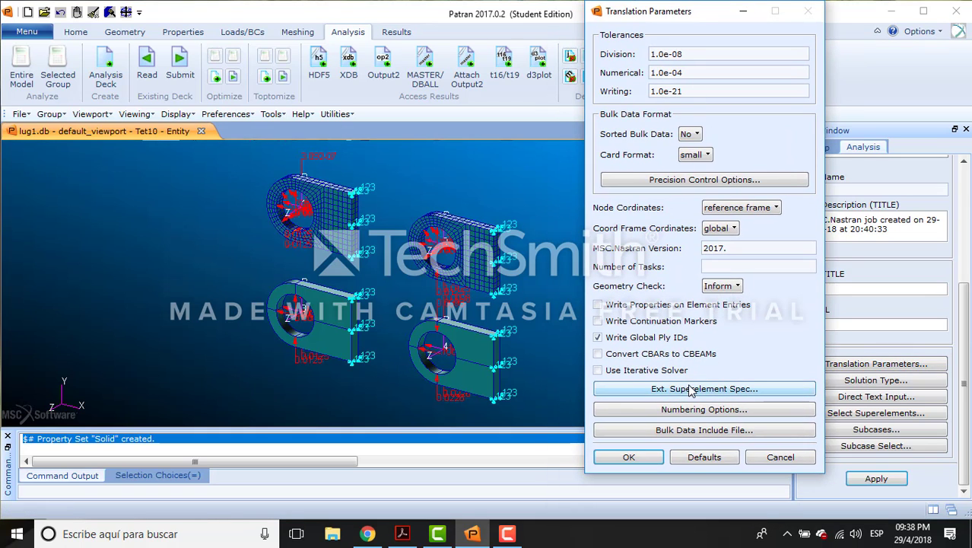
click(659, 460)
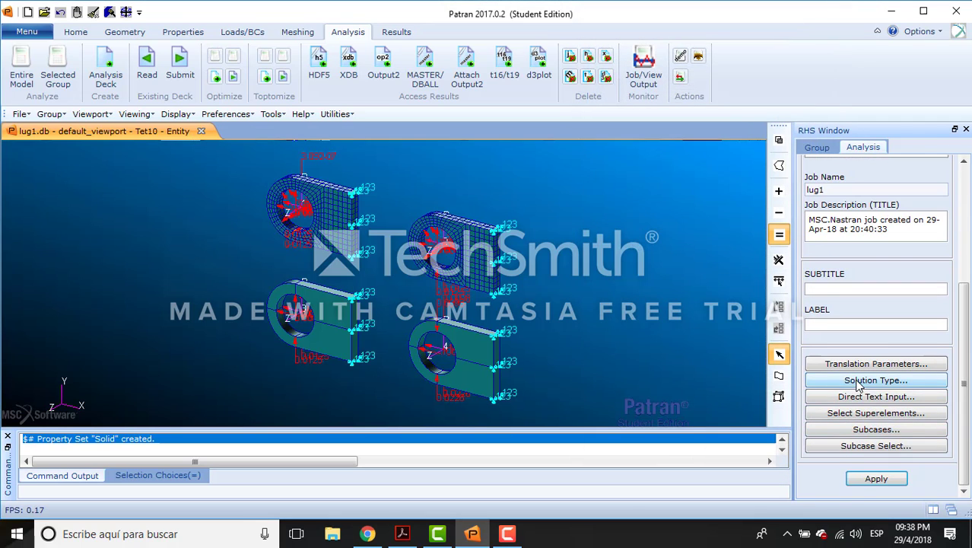
Check the solution type without changing it and generate the analysis deck for job lug1.
click(858, 381)
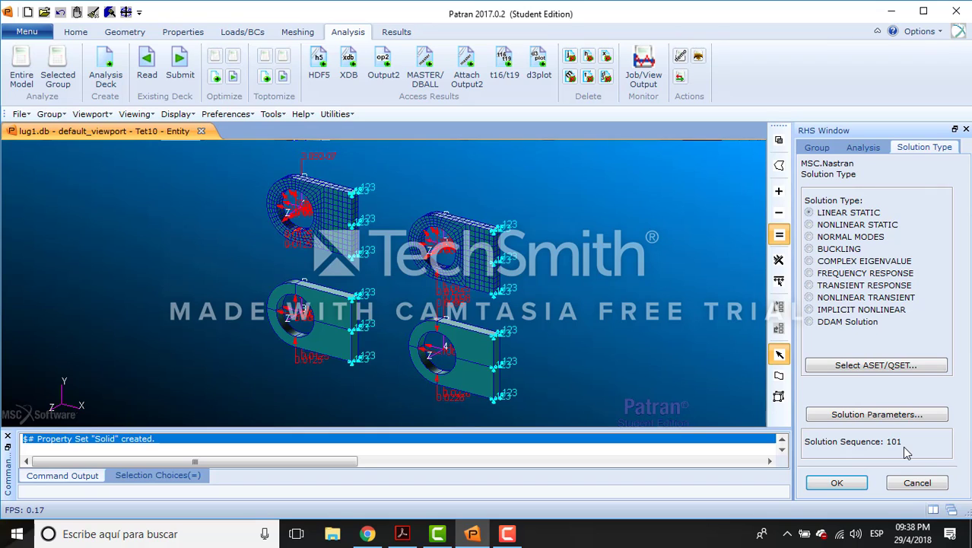
click(913, 483)
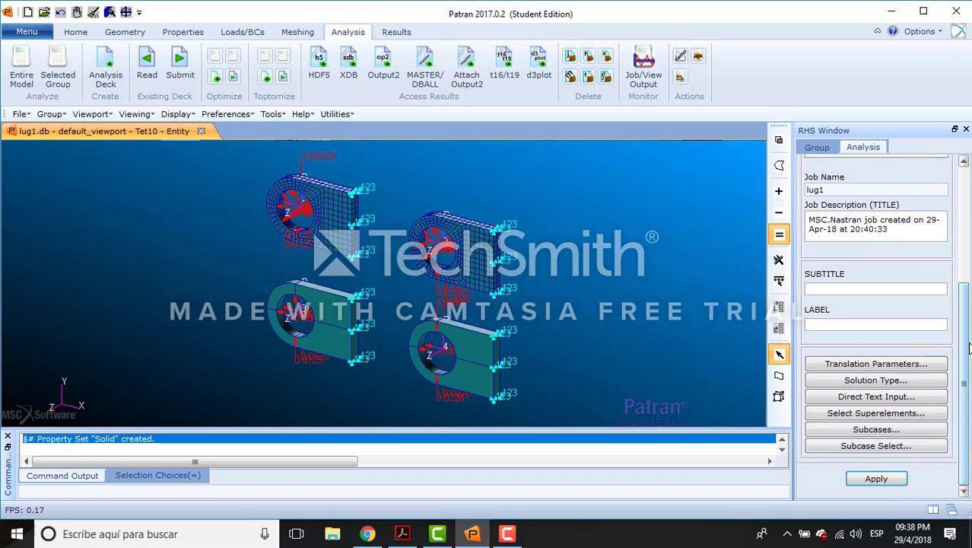
click(882, 478)
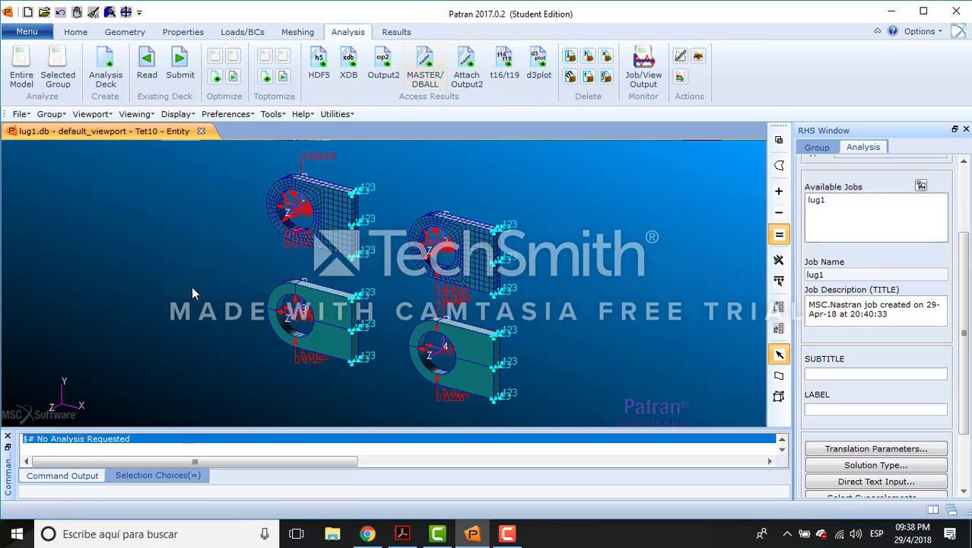
scroll(963, 343, down, 3)
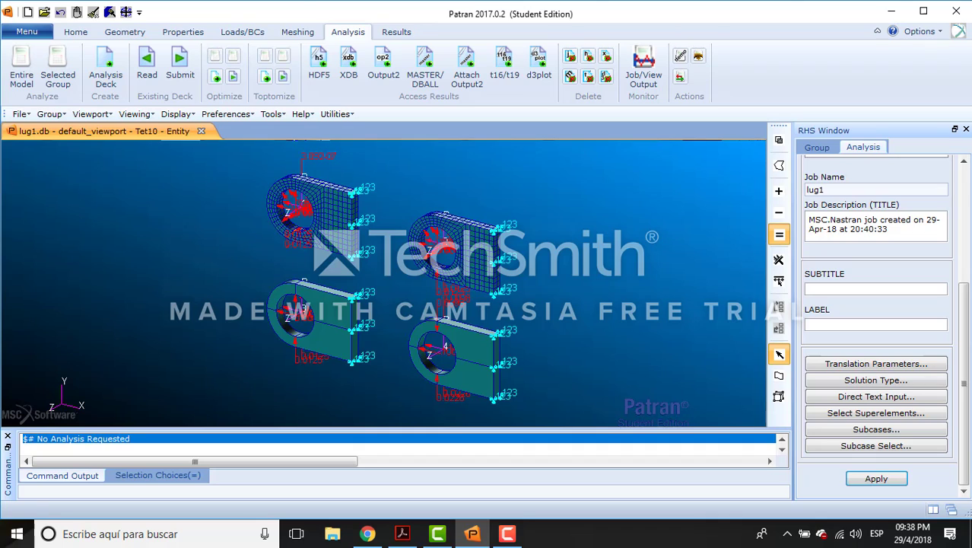
key(F10)
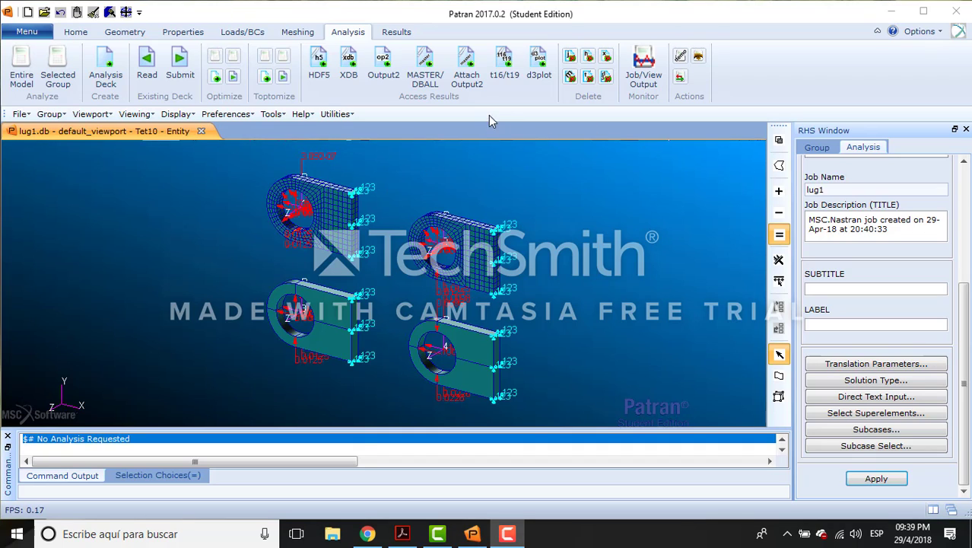
Switch to File Explorer and open the desktop's Workshop\Ws081 folder to check for the generated lug1 BDF file.
click(332, 534)
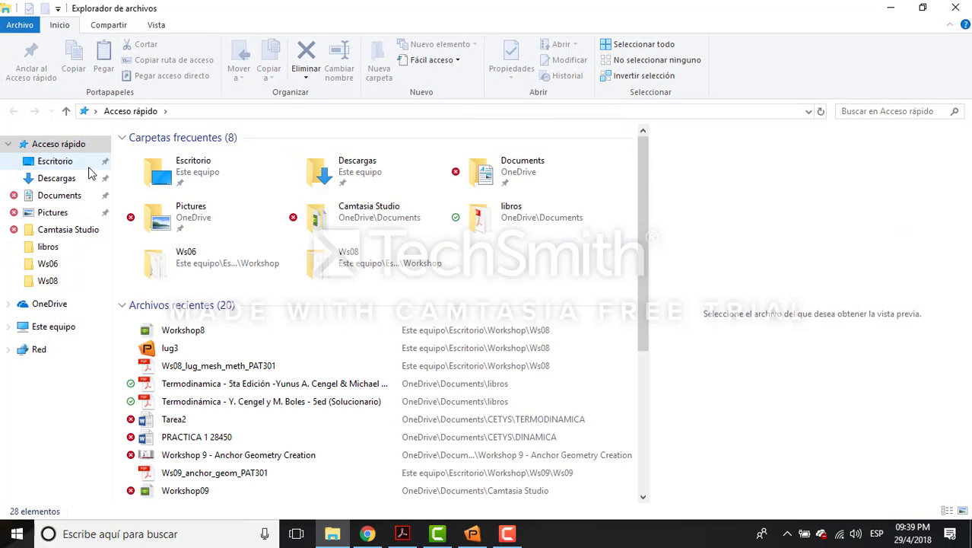
click(80, 165)
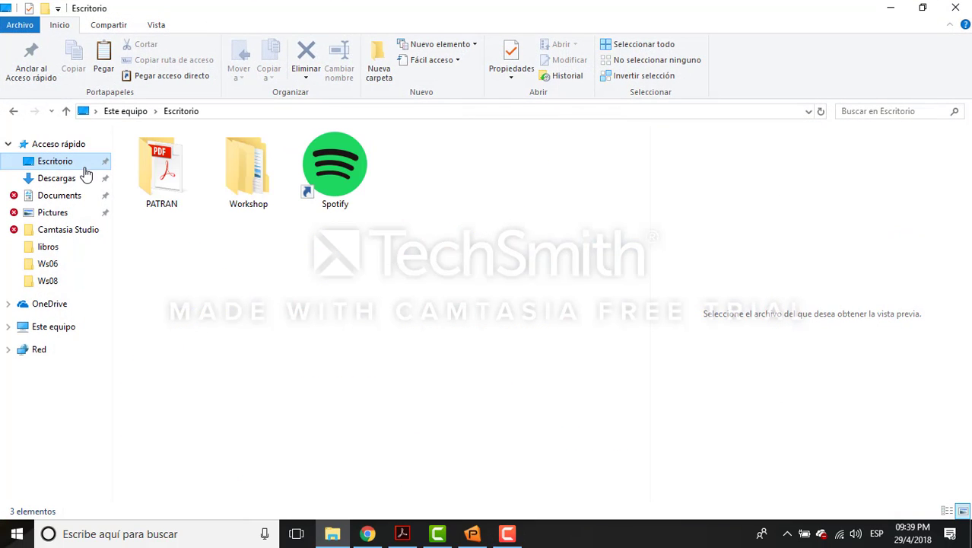
double_click(251, 177)
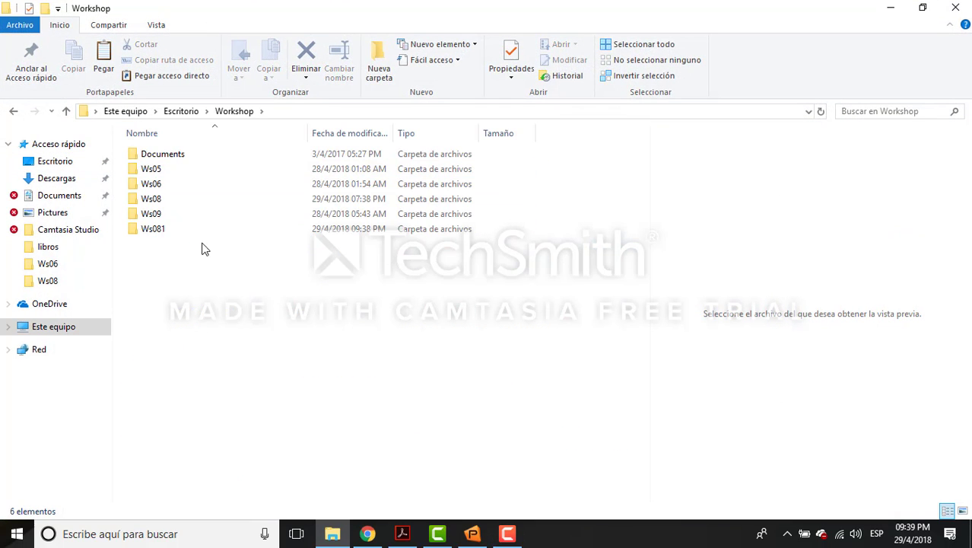
double_click(172, 229)
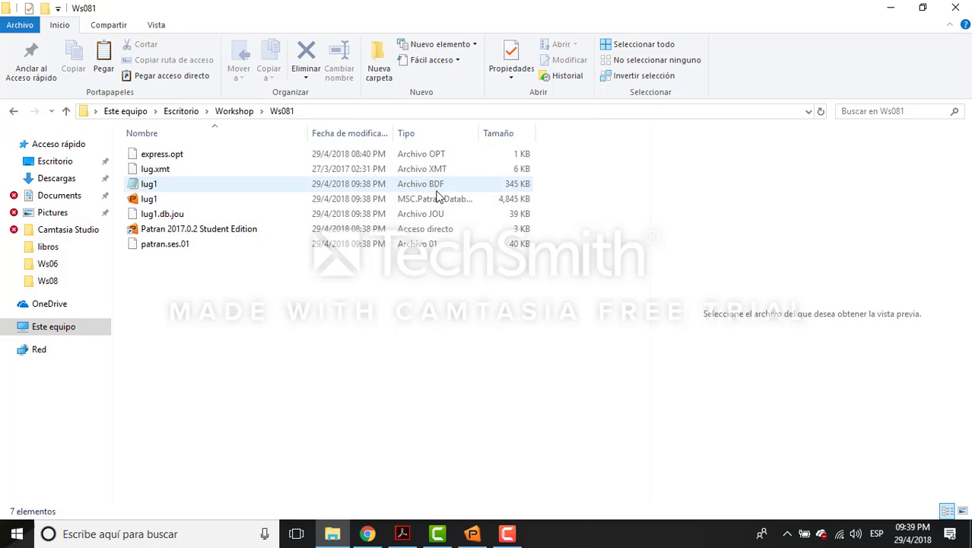
Launch MSC Nastran from the desktop and run the lug1.bdf input file from the Workshop\Ws081 folder.
click(970, 532)
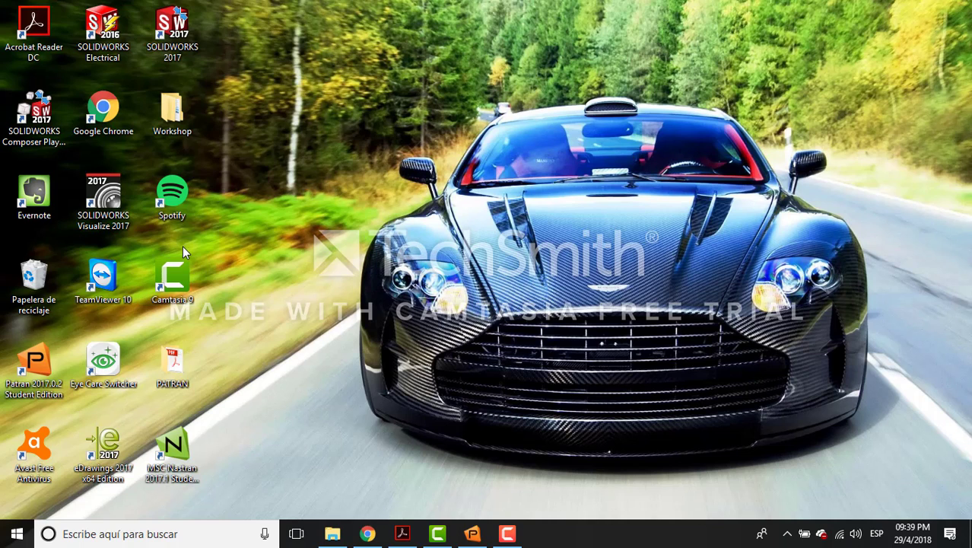
click(173, 449)
double_click(173, 449)
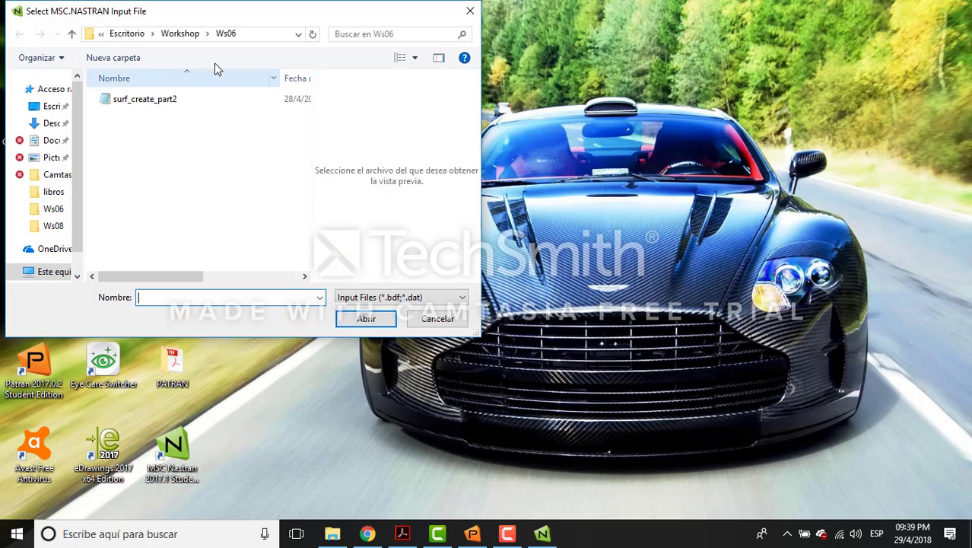
click(180, 34)
double_click(142, 176)
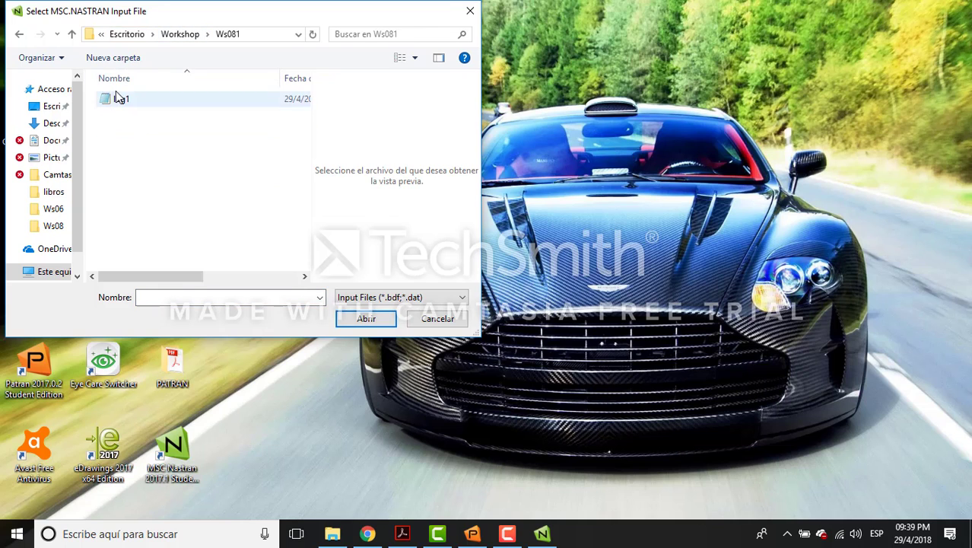
click(122, 101)
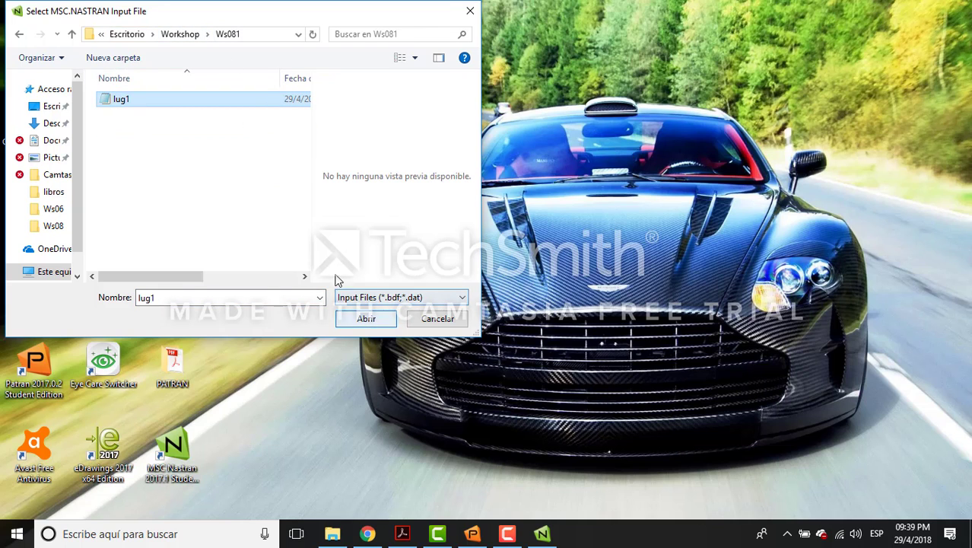
click(363, 321)
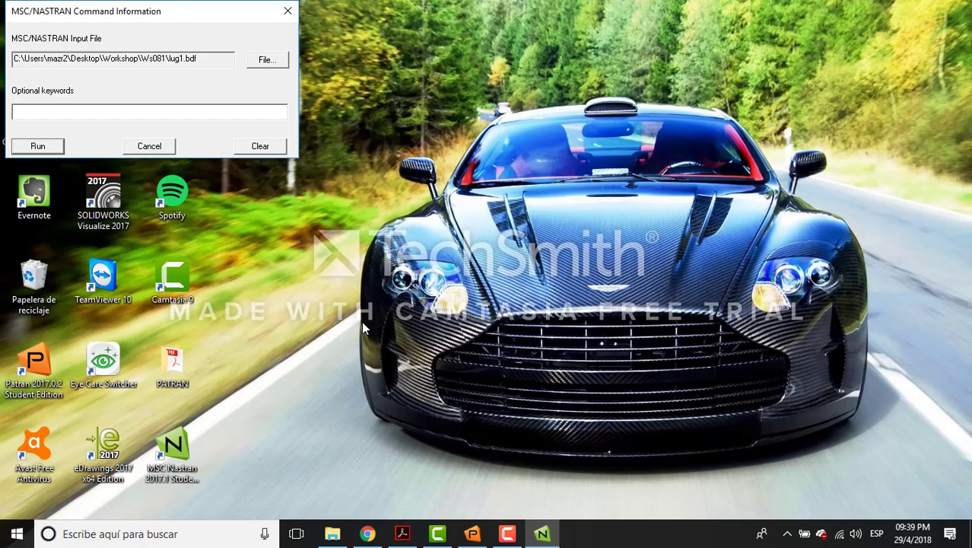
click(52, 149)
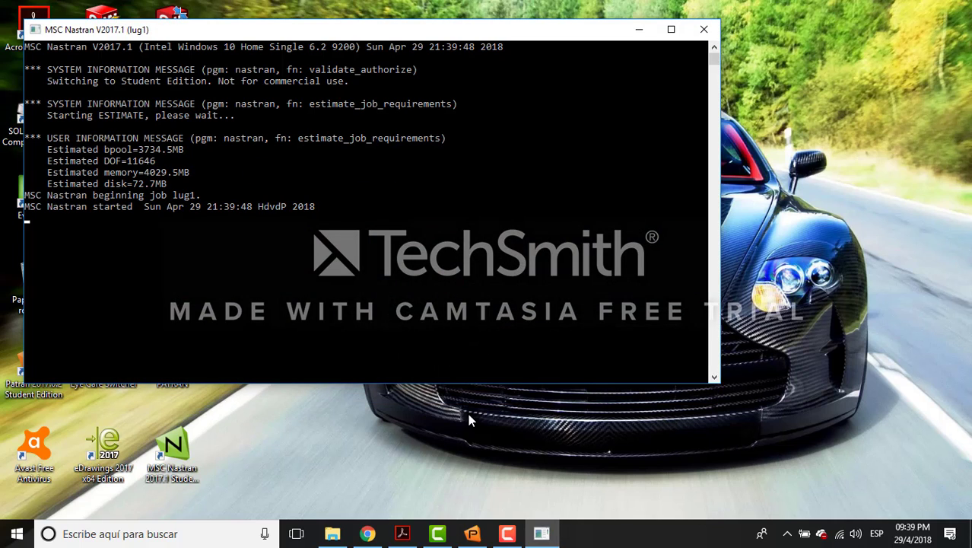
click(507, 534)
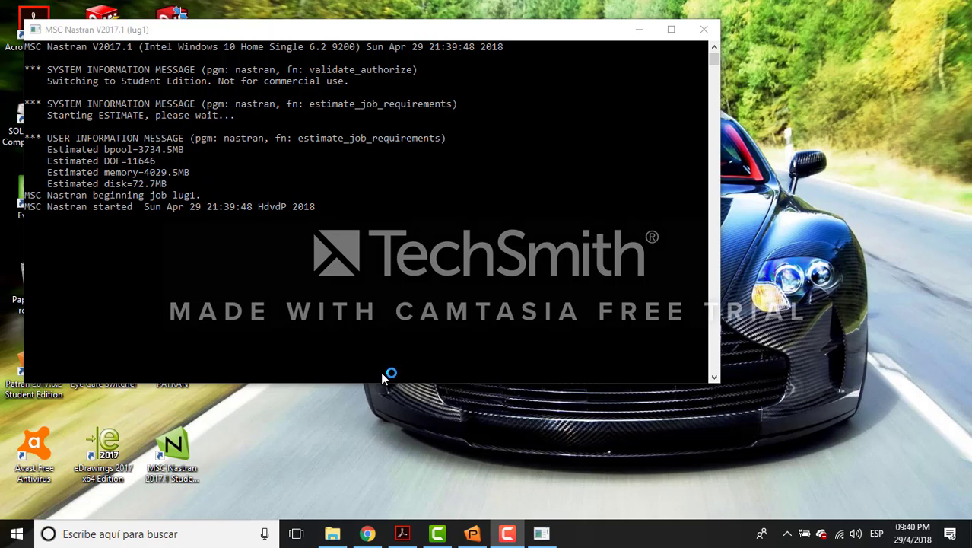
Return to the Ws081 folder in File Explorer and add the blocked lug1.t8108_48.bat to the Avast exceptions.
click(332, 533)
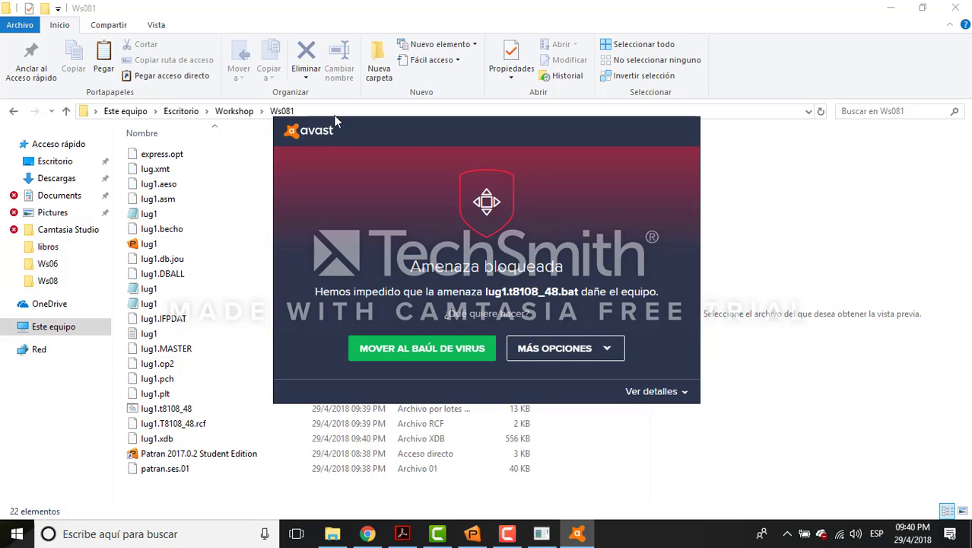
click(616, 354)
click(595, 374)
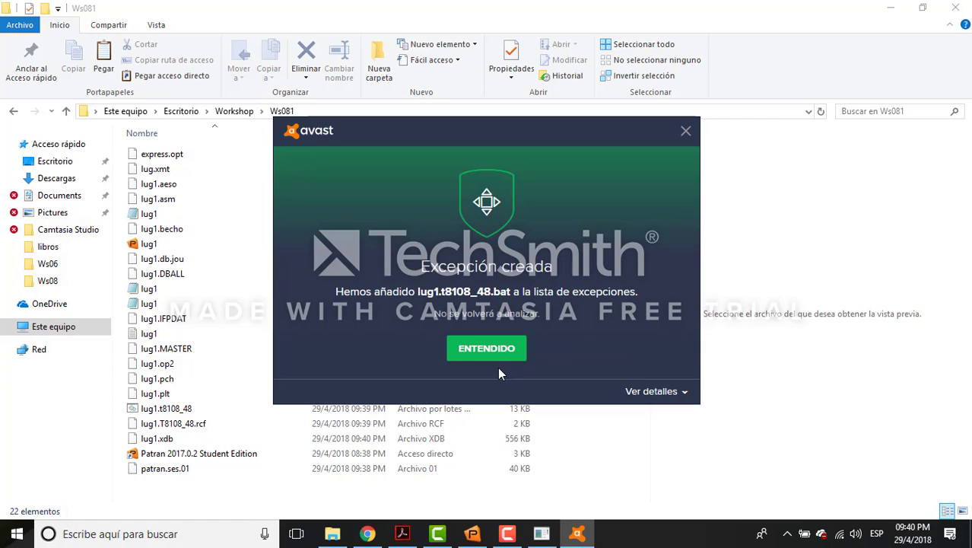
click(495, 348)
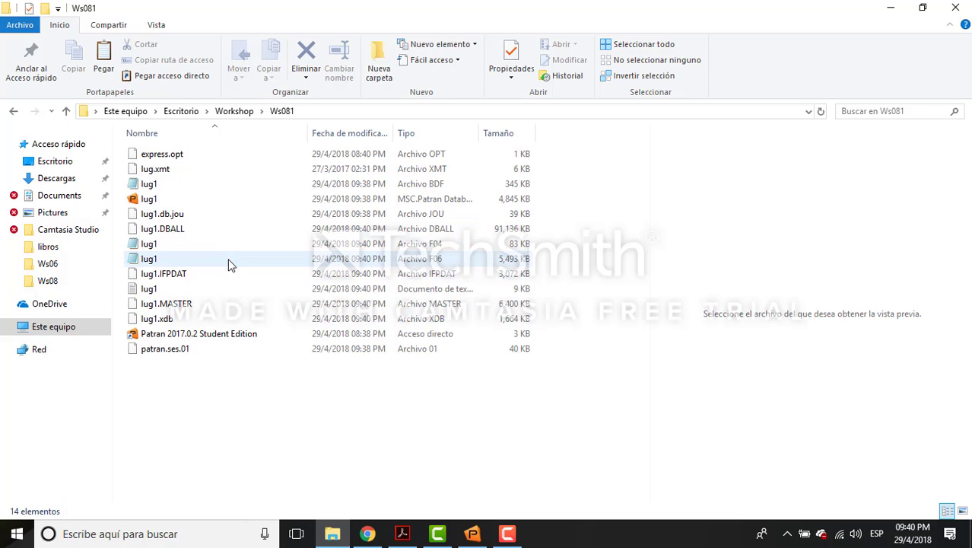
Open the lug1 F06 output file in Notepad and search it for "Warning".
double_click(230, 264)
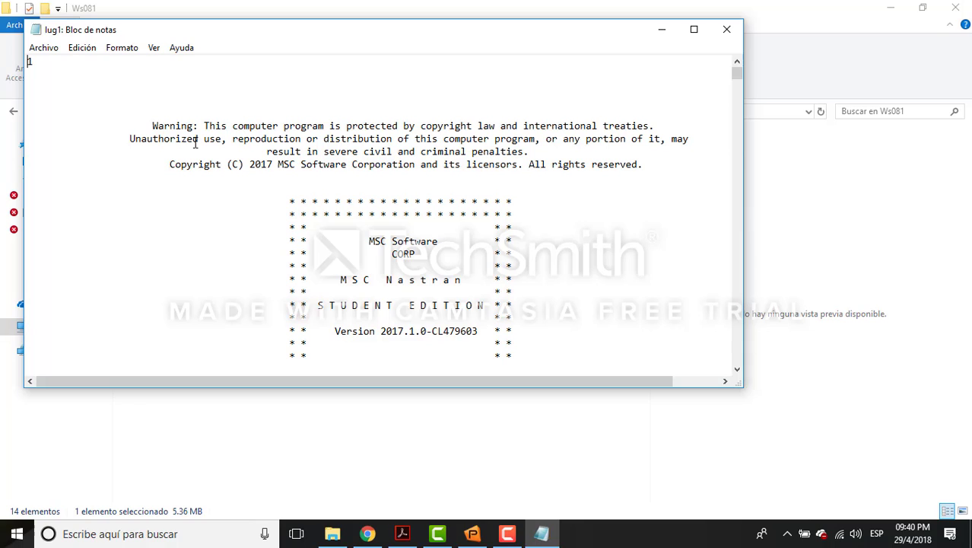
key(ctrl+b)
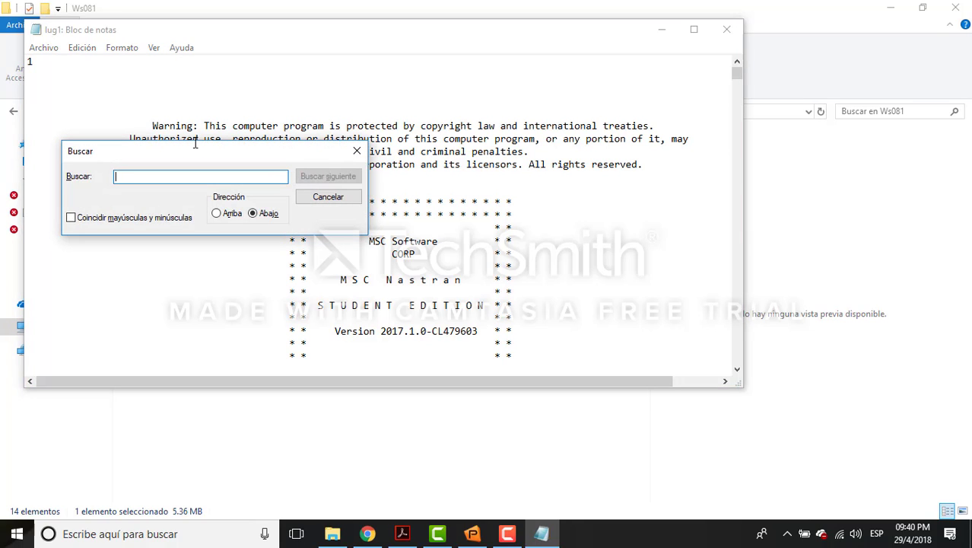
text(Warning)
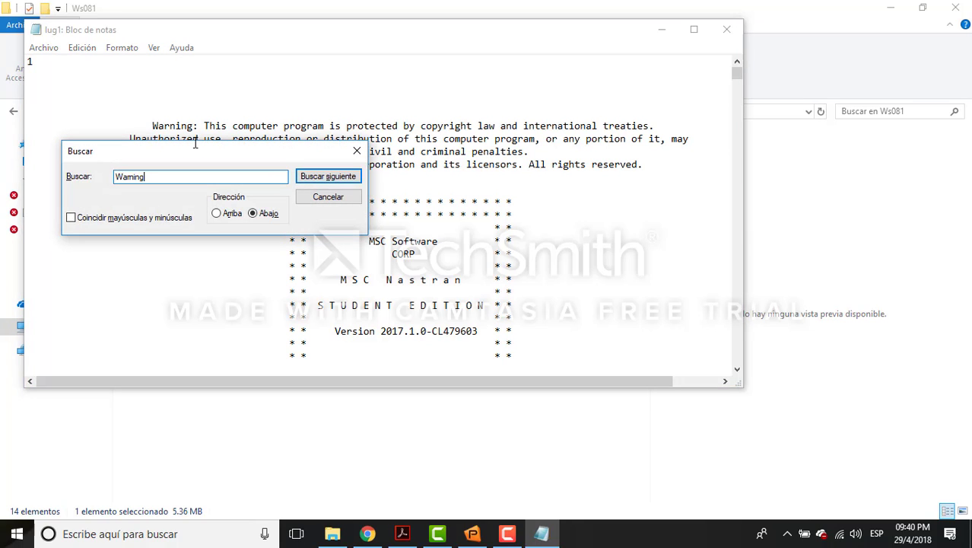
key(Return)
key(Return)
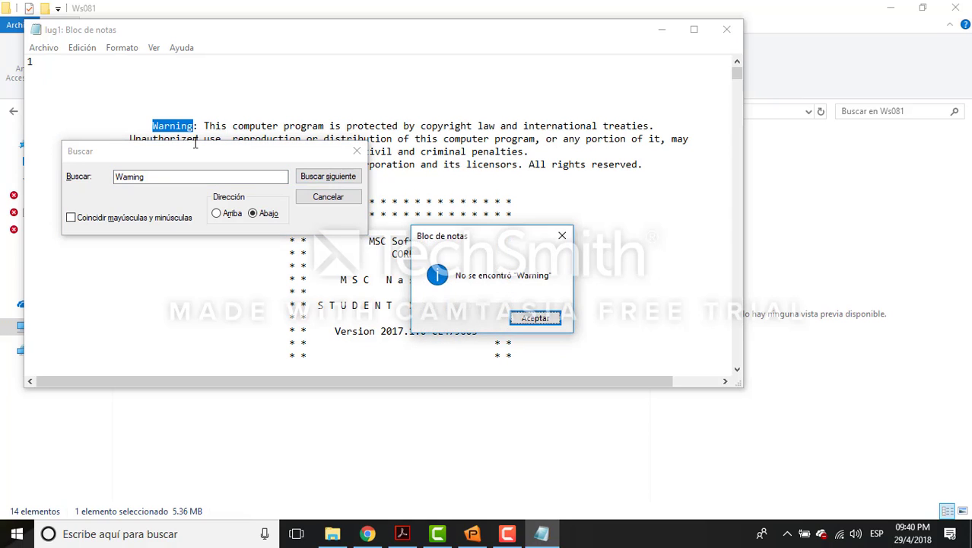
key(Return)
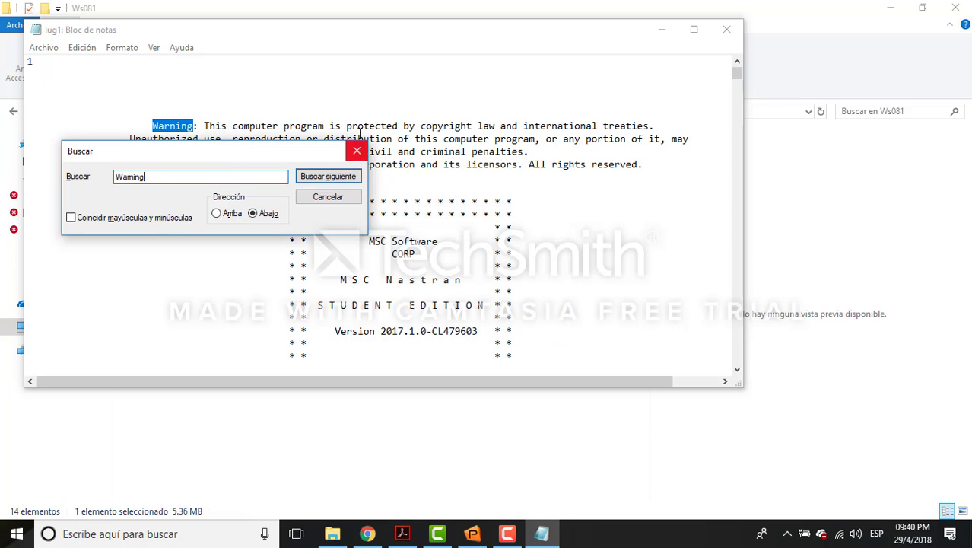
Search the F06 file for "Fatal" and close the file.
drag(187, 179, 70, 168)
text(Fatal)
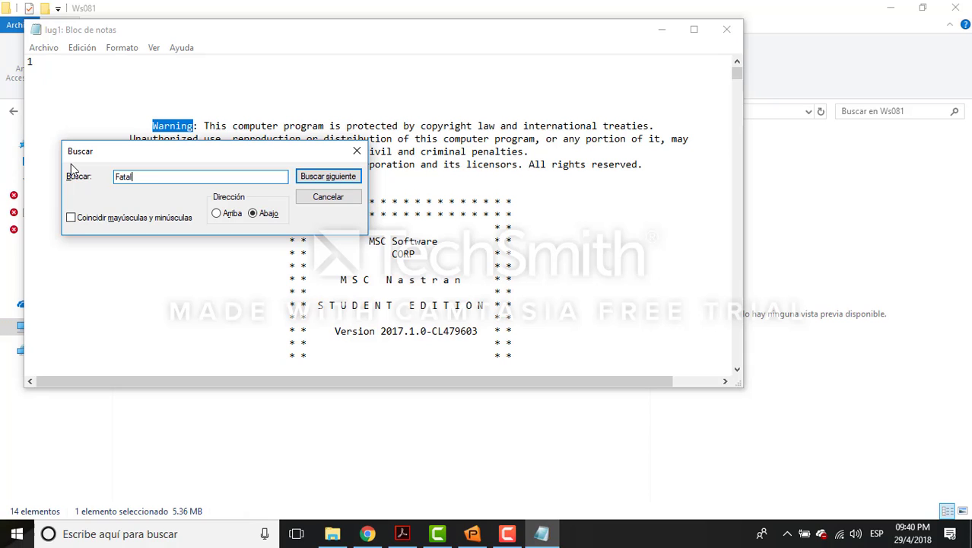
key(Return)
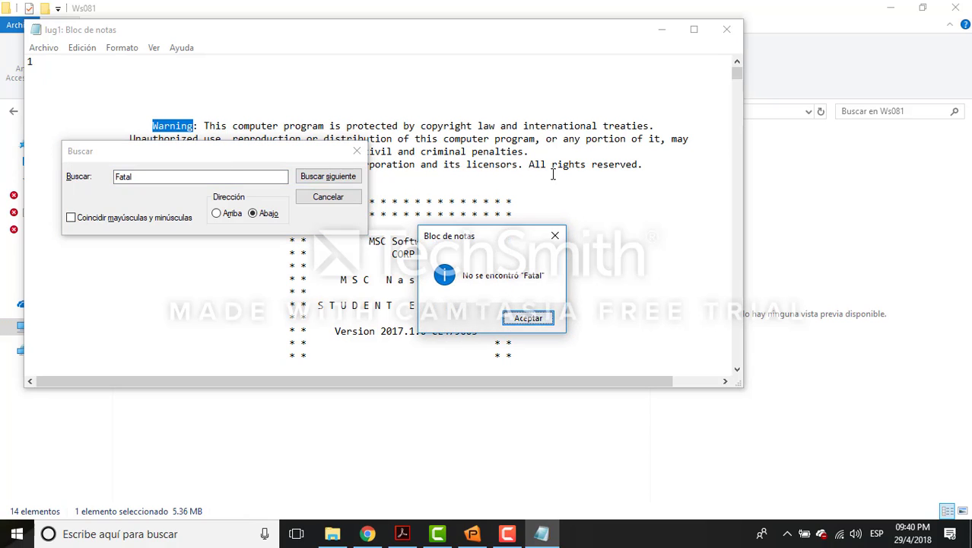
click(528, 318)
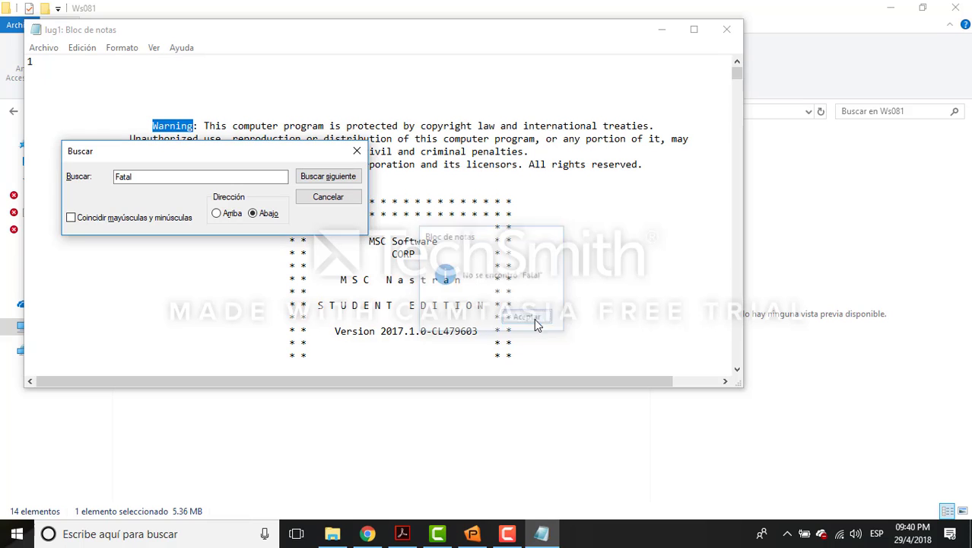
click(357, 150)
click(727, 31)
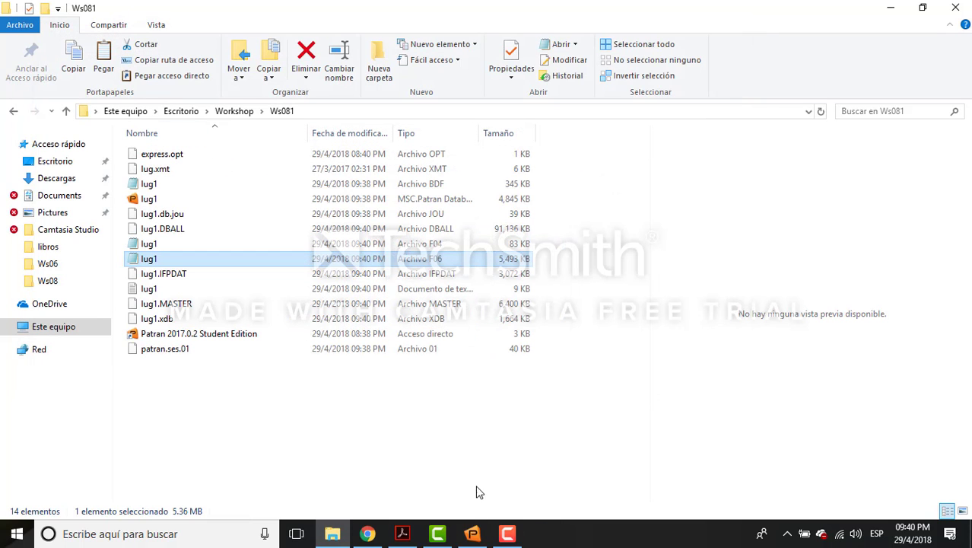
Switch back to Patran and attach the lug1.xdb results file to job lug1 as result entities.
click(472, 534)
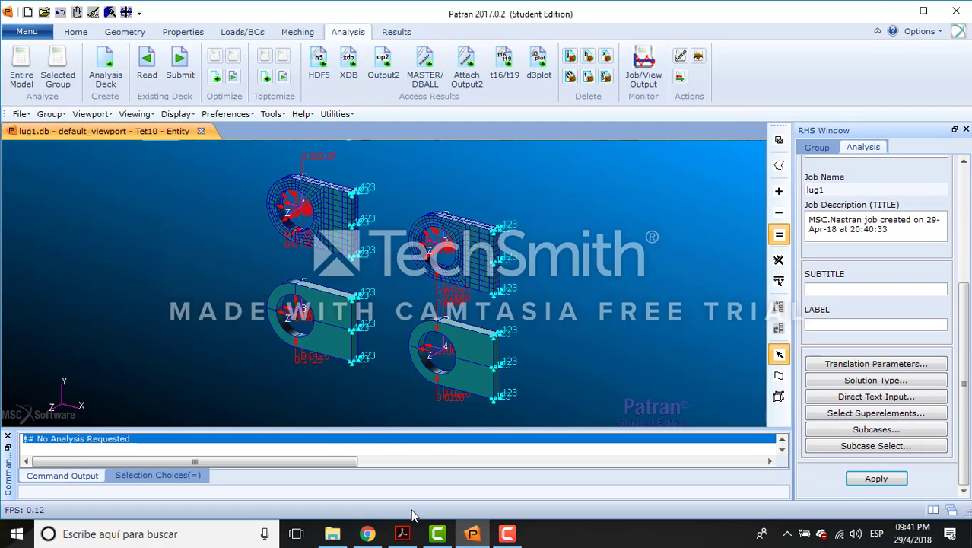
click(402, 534)
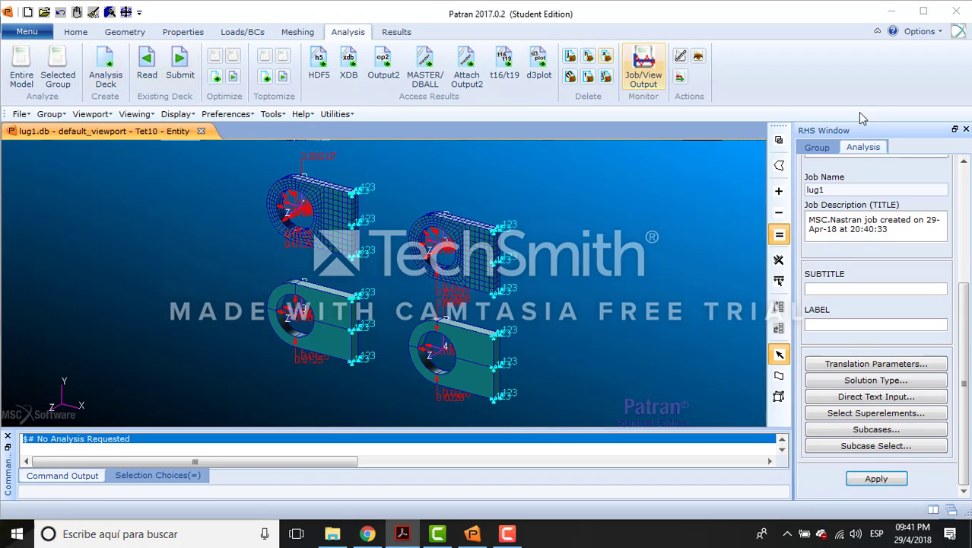
drag(959, 319, 960, 190)
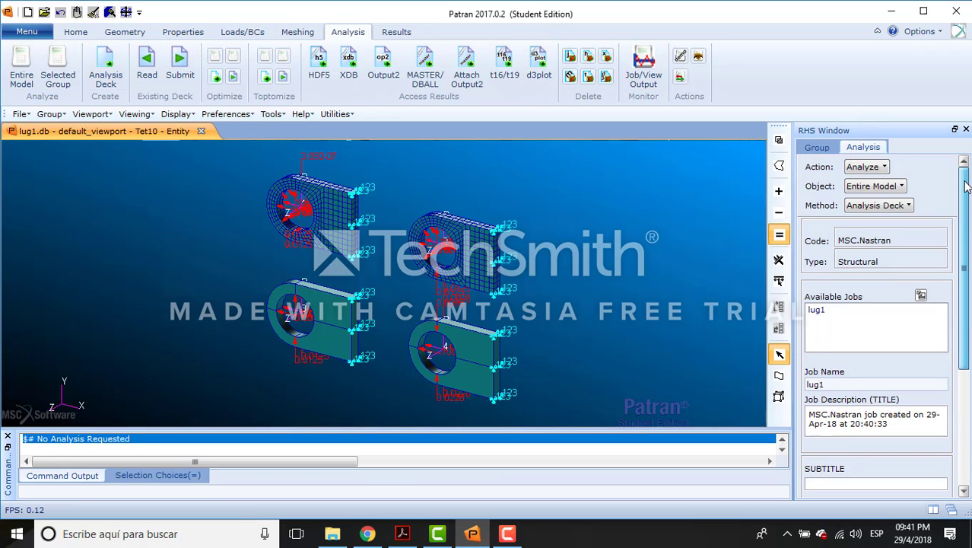
click(348, 62)
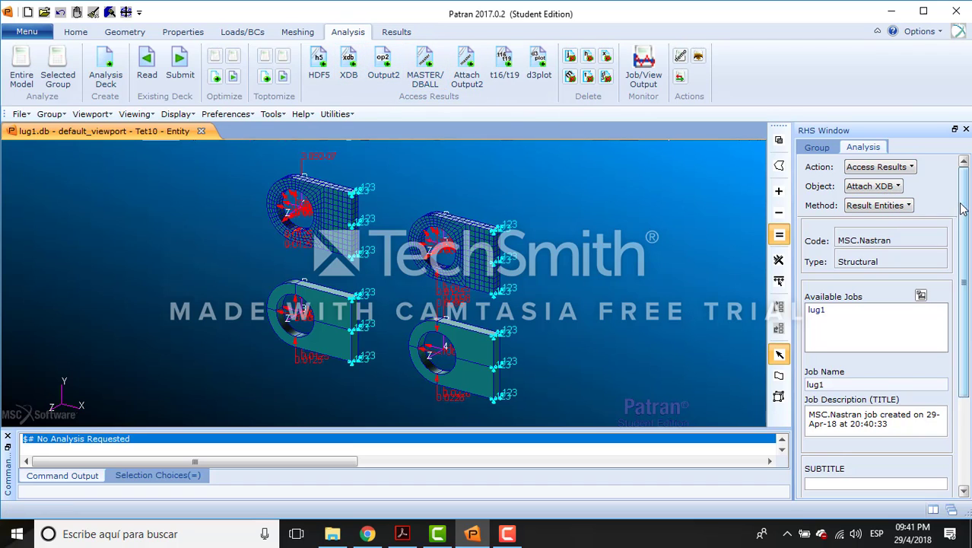
drag(959, 297, 957, 396)
click(888, 431)
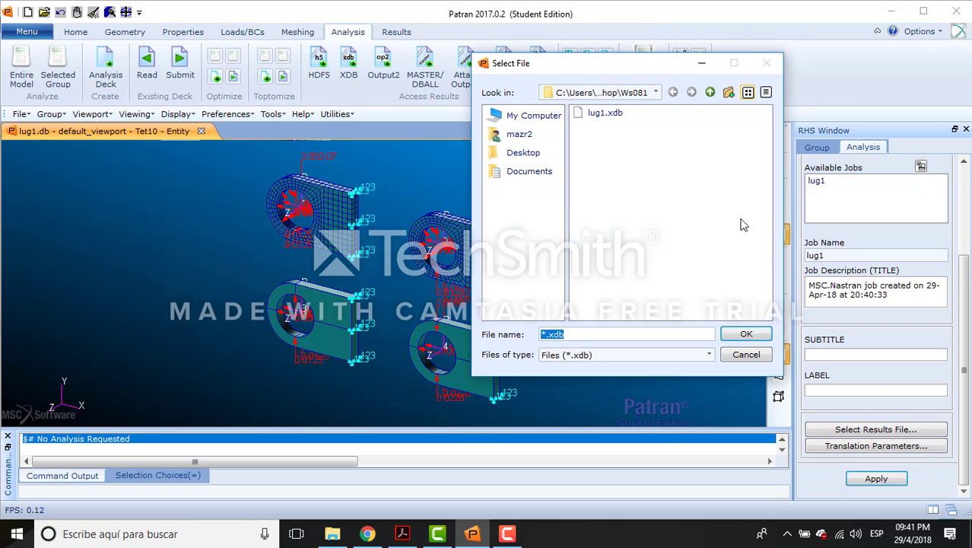
click(605, 112)
click(744, 335)
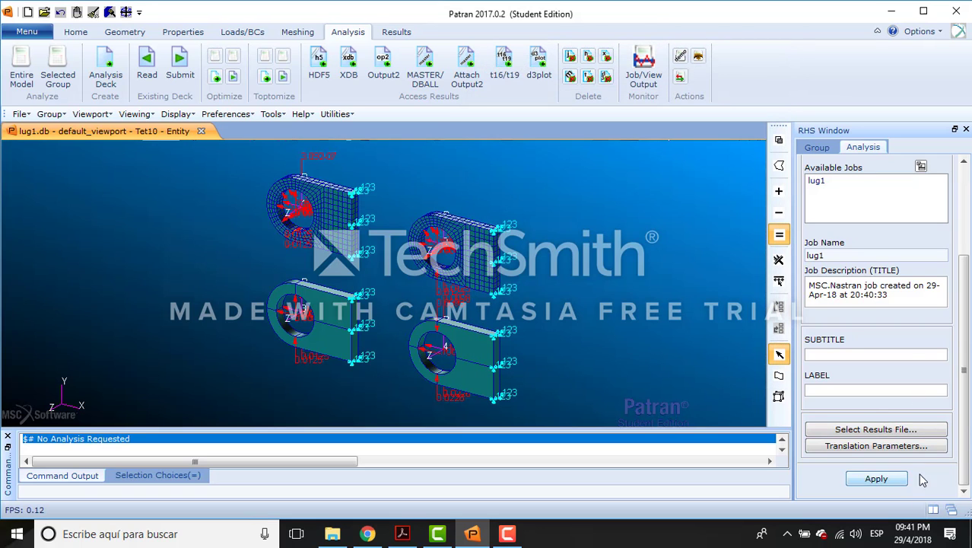
click(874, 478)
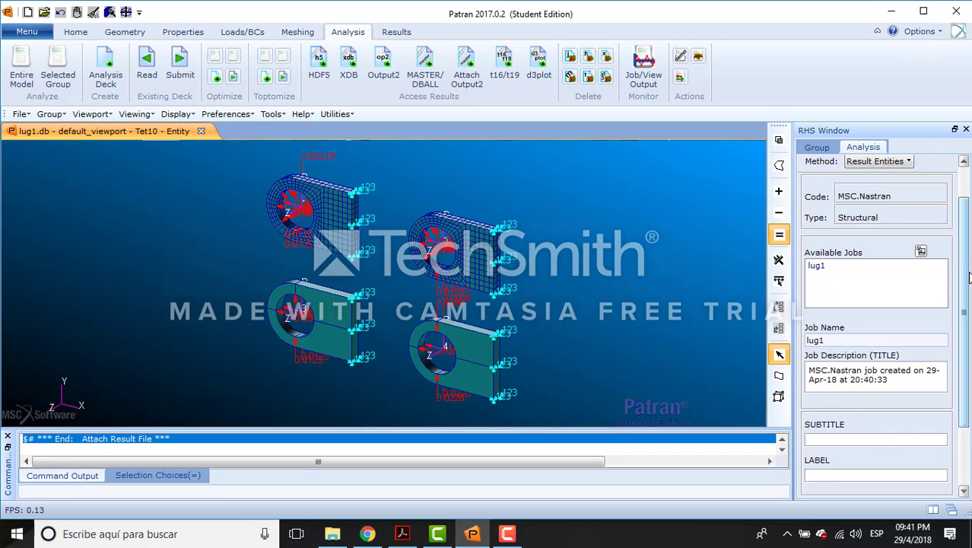
scroll(969, 278, up, 2)
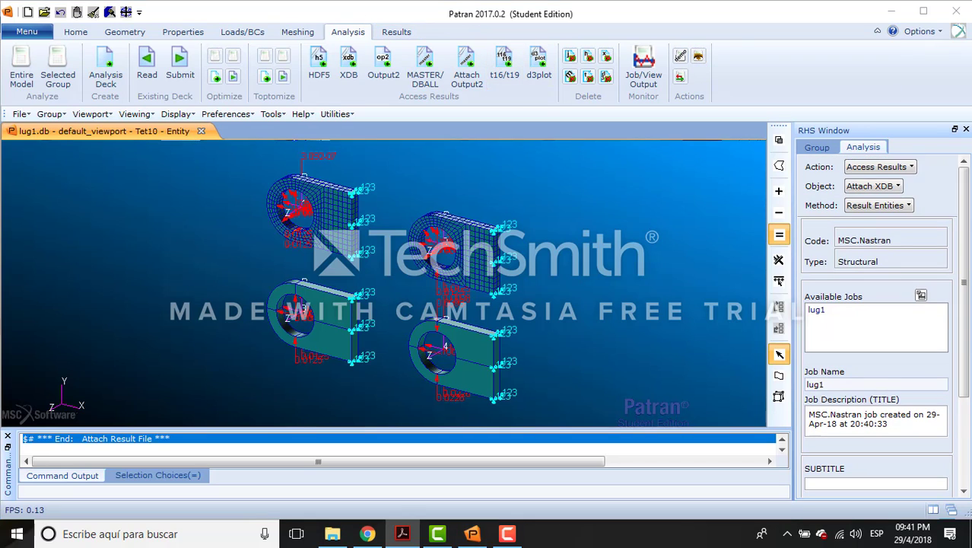
Set up a new deformation plot of the Displacements, Translational result for the default static subcase.
click(397, 32)
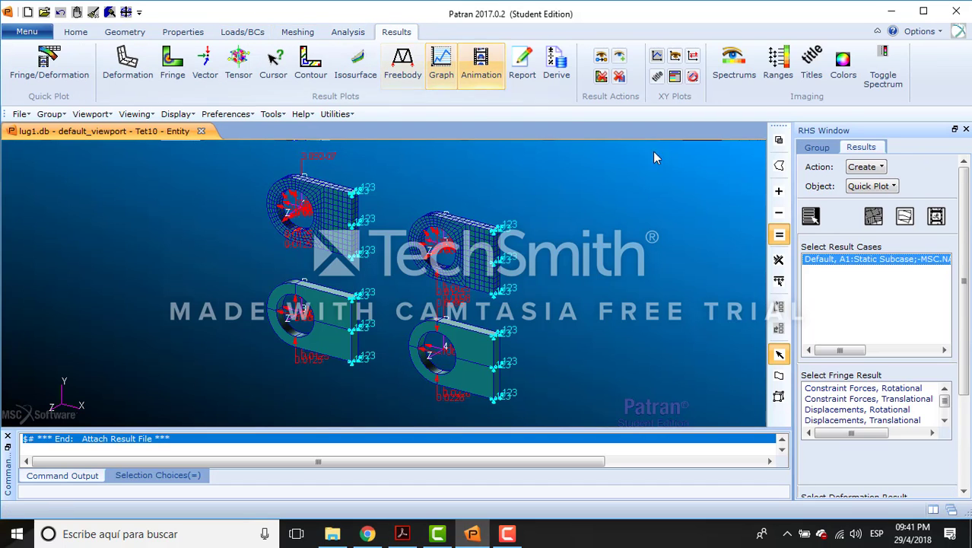
click(885, 190)
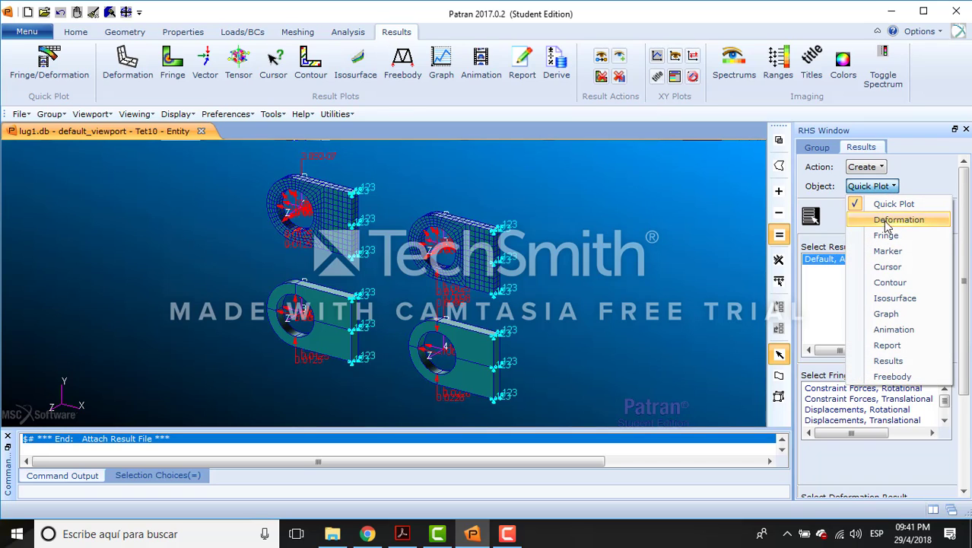
click(890, 219)
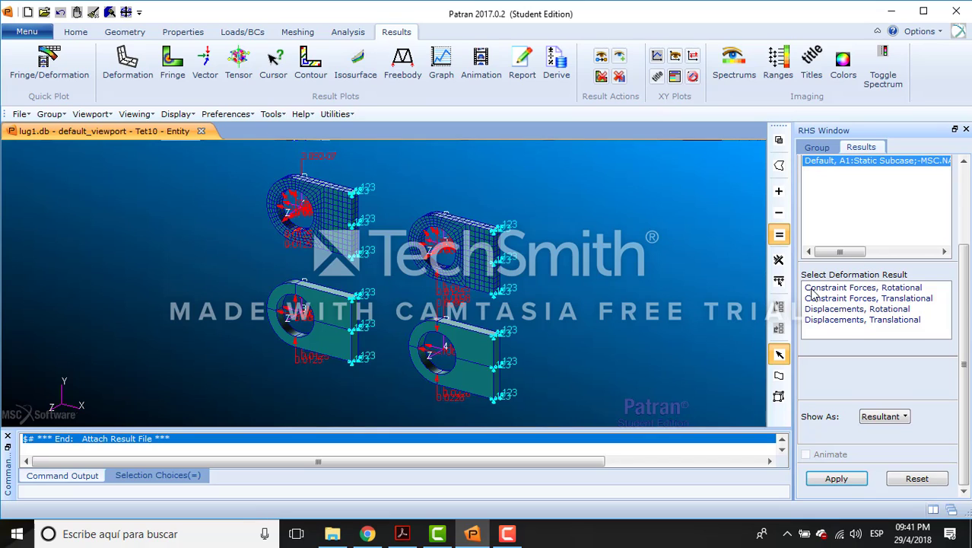
click(860, 319)
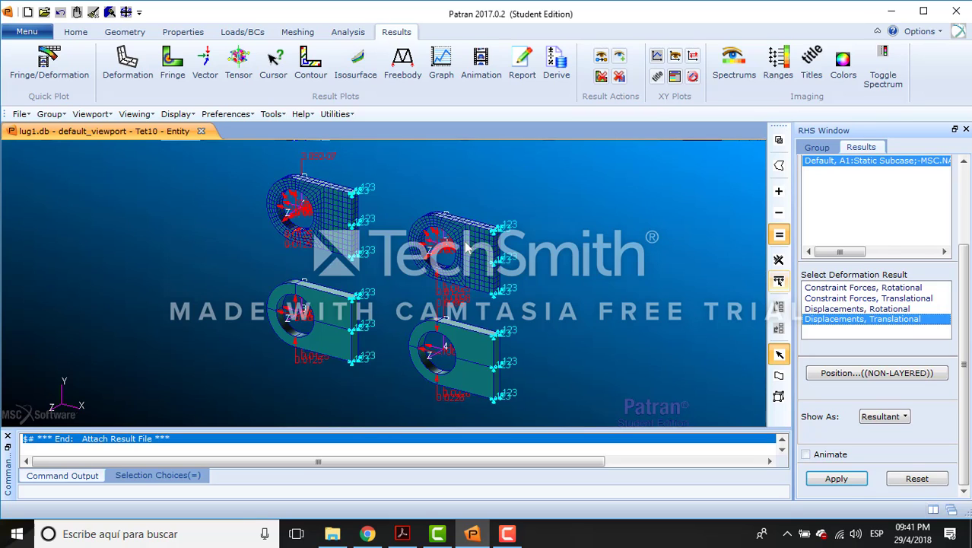
Turn off the undeformed shape and the title in the display attributes, and plot the deformation.
scroll(865, 203, up, 3)
click(873, 217)
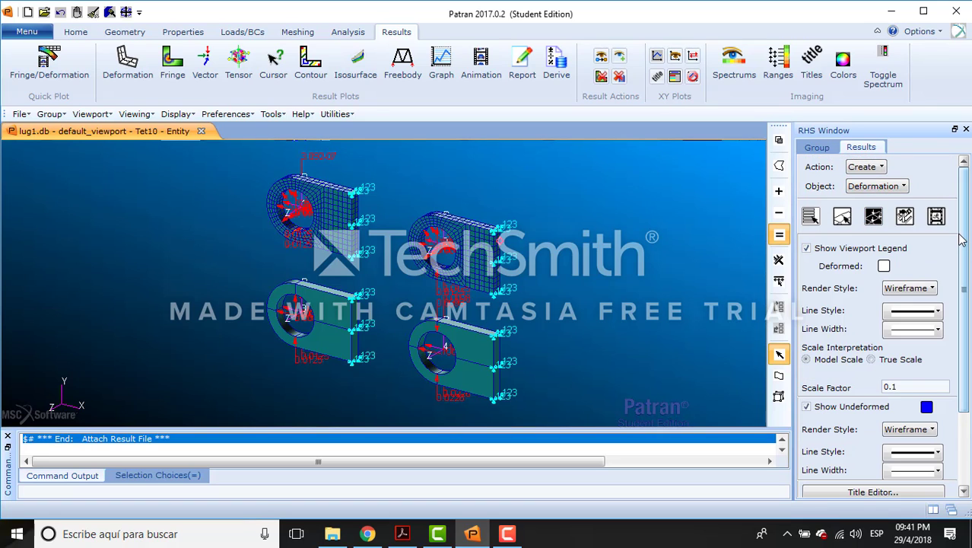
click(807, 406)
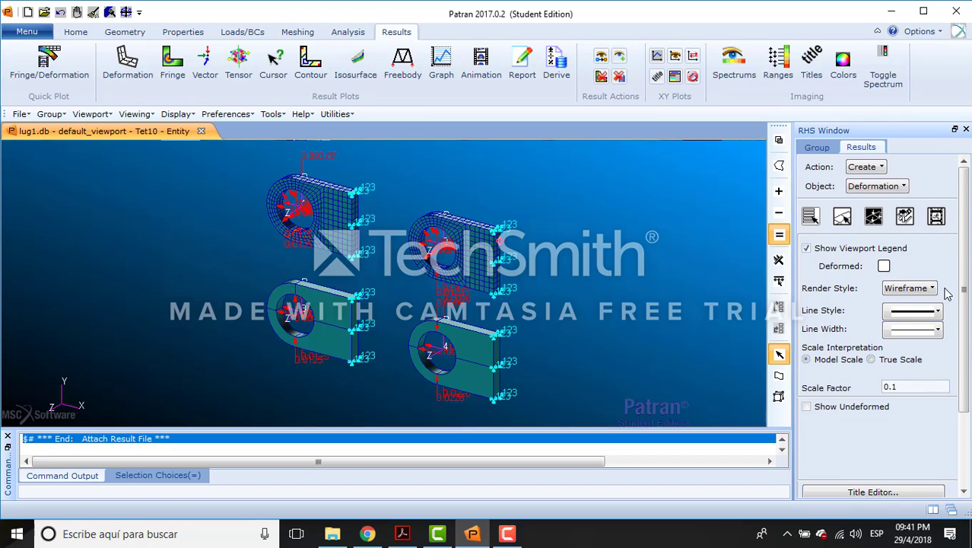
drag(964, 297, 964, 364)
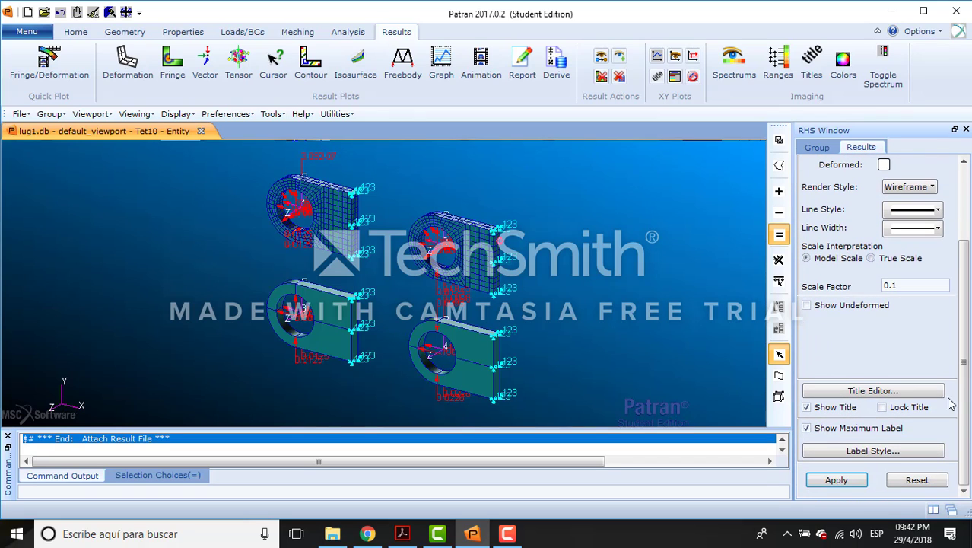
click(808, 407)
click(837, 480)
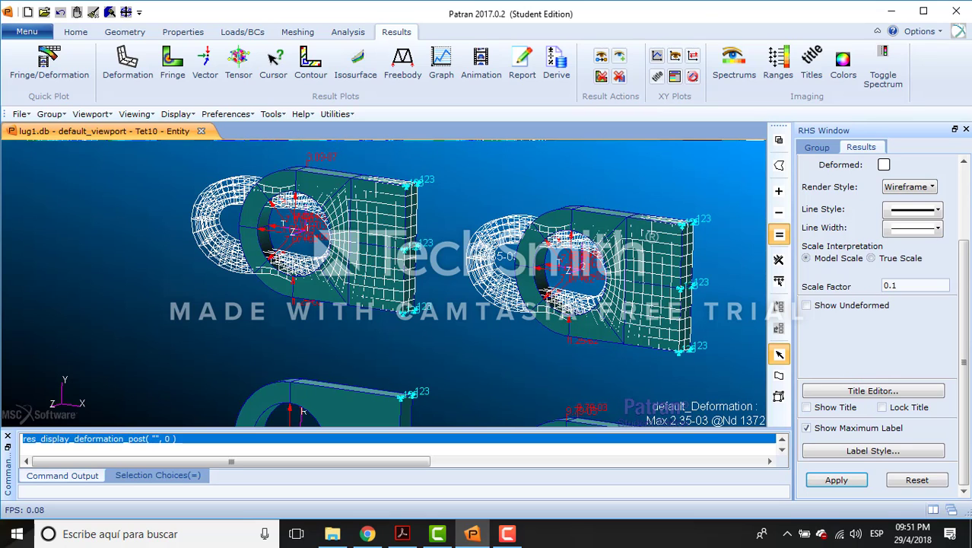
Switch to the workshop PDF in Acrobat Reader to compare its Step 31 deformation plot, and return to Patran.
key(alt+Tab)
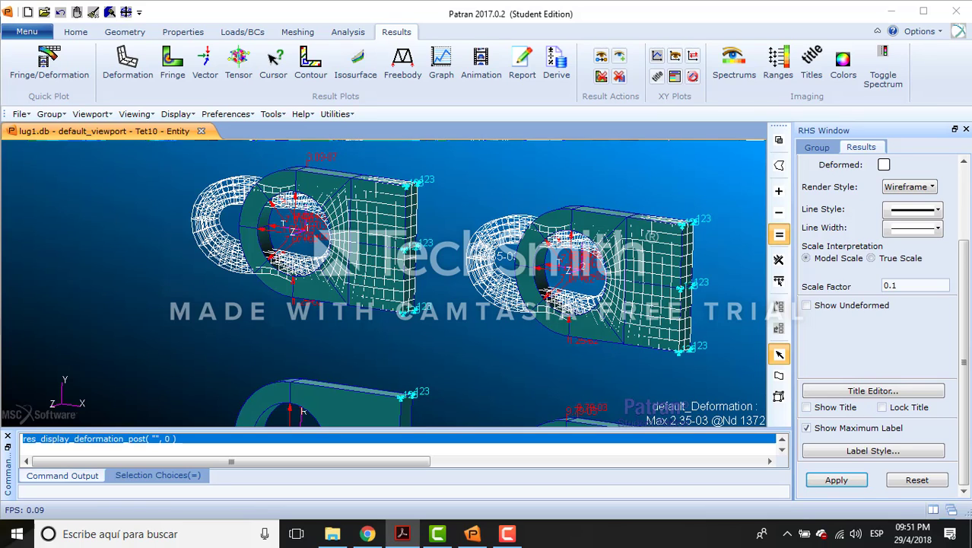
drag(837, 227, 582, 1)
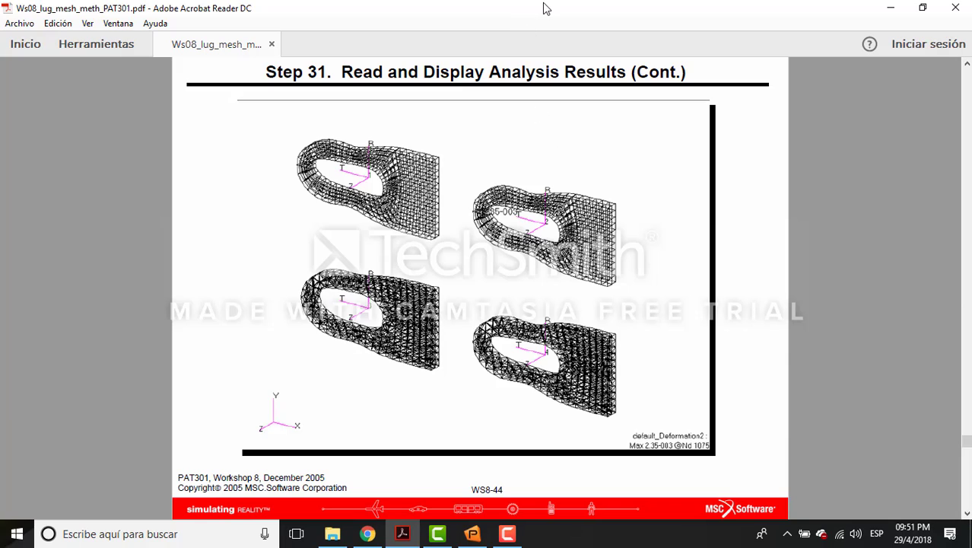
key(super+Down)
key(super+Down)
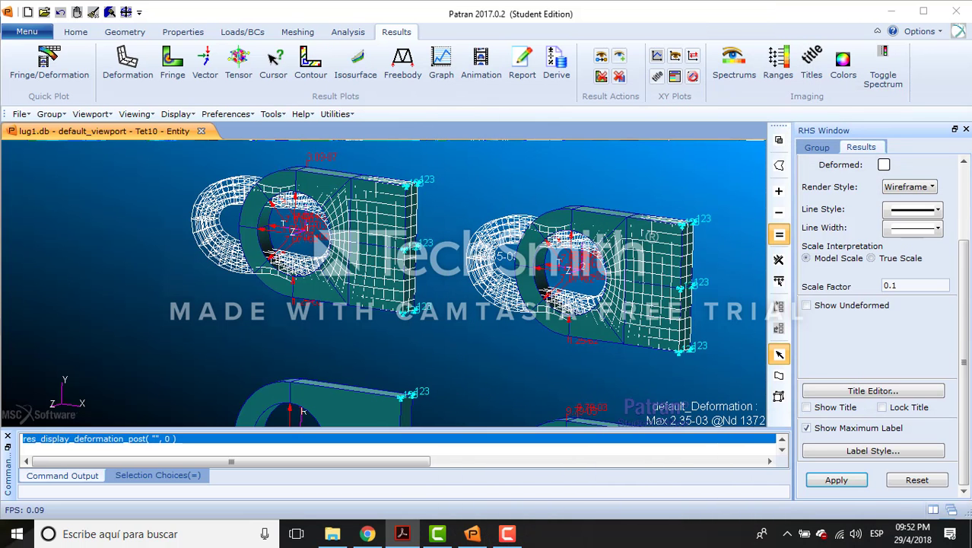
Erase all posted geometry from the viewport and close the Plot/Erase form.
click(75, 32)
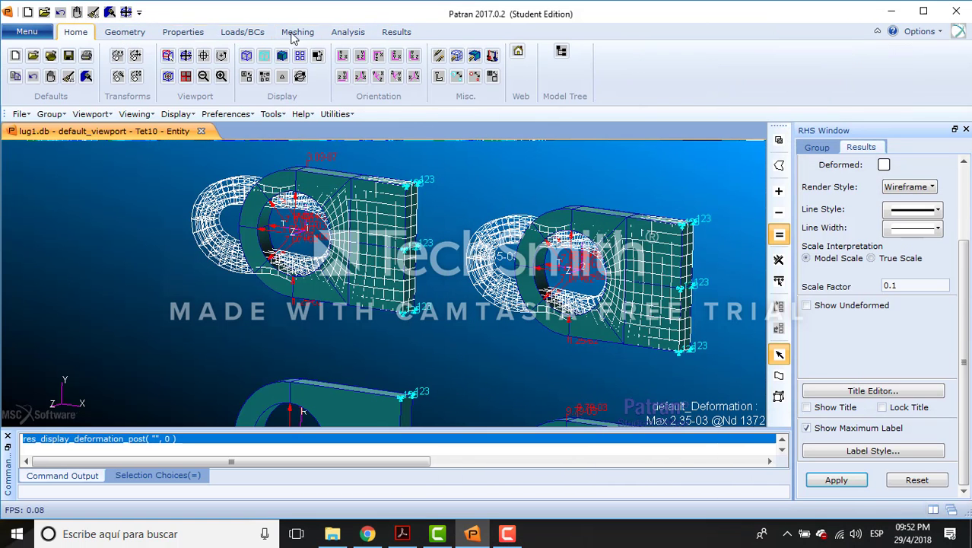
click(468, 61)
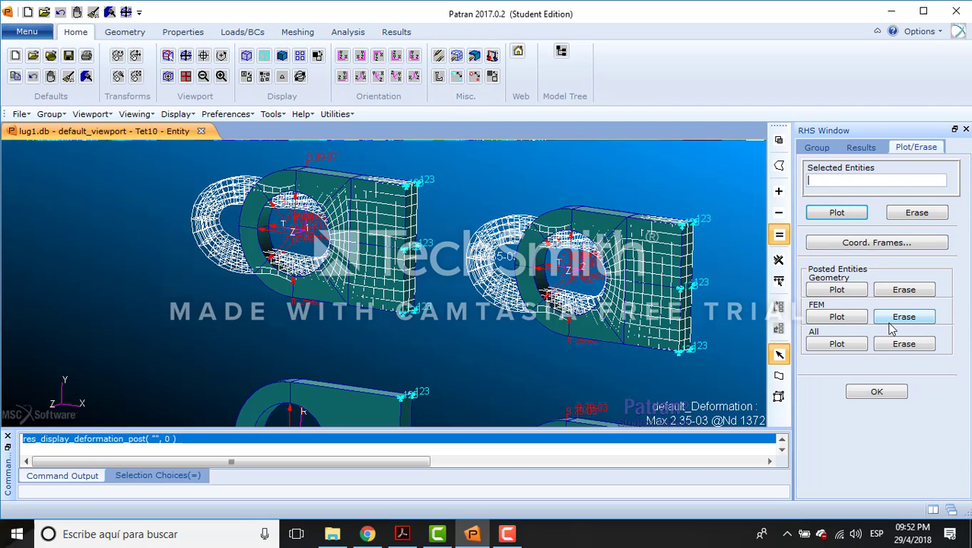
click(904, 290)
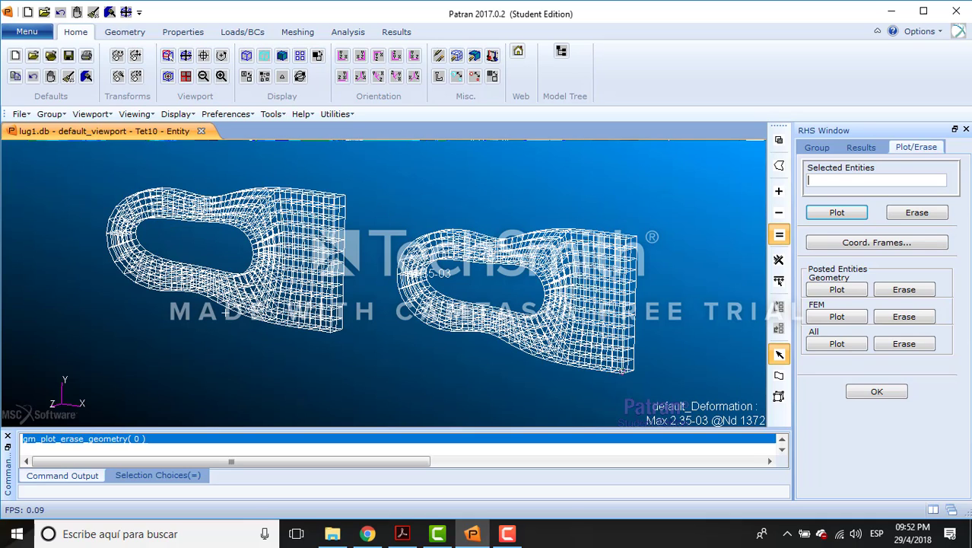
key(alt+Tab)
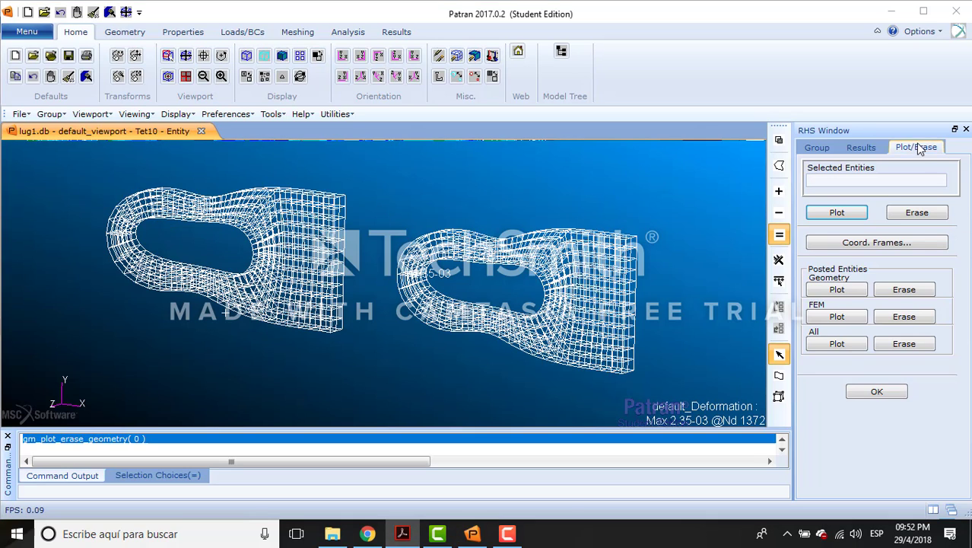
click(895, 393)
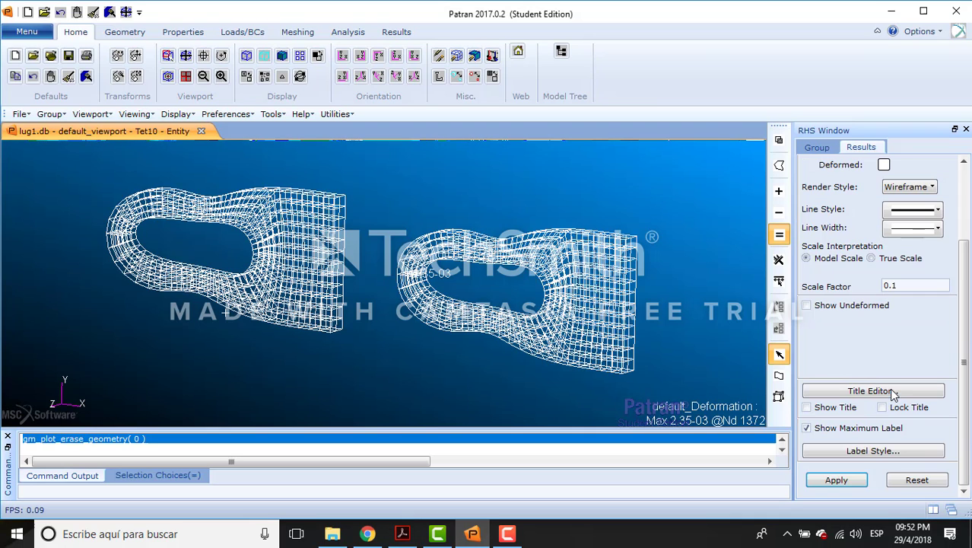
Create a fringe plot of the Stress Tensor result with von Mises as the quantity.
drag(965, 247, 965, 171)
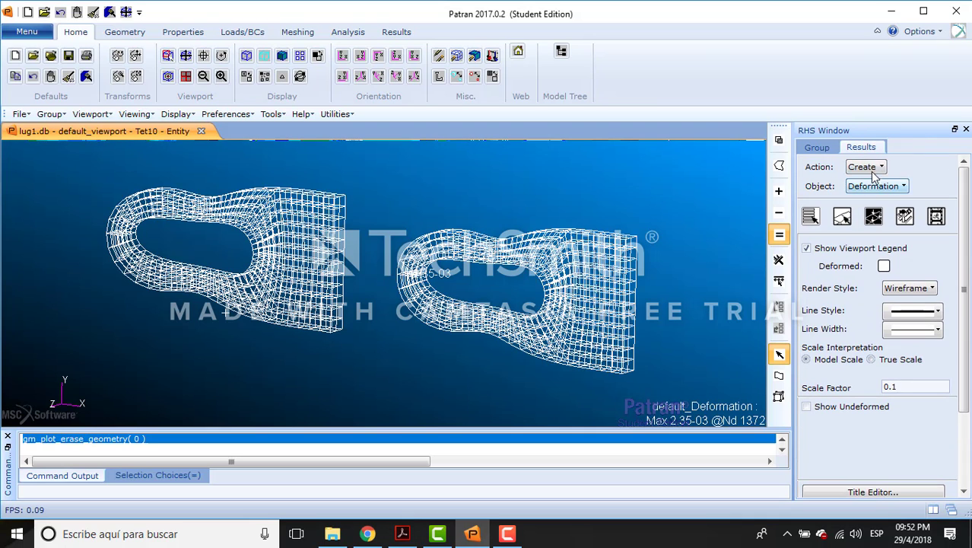
click(901, 186)
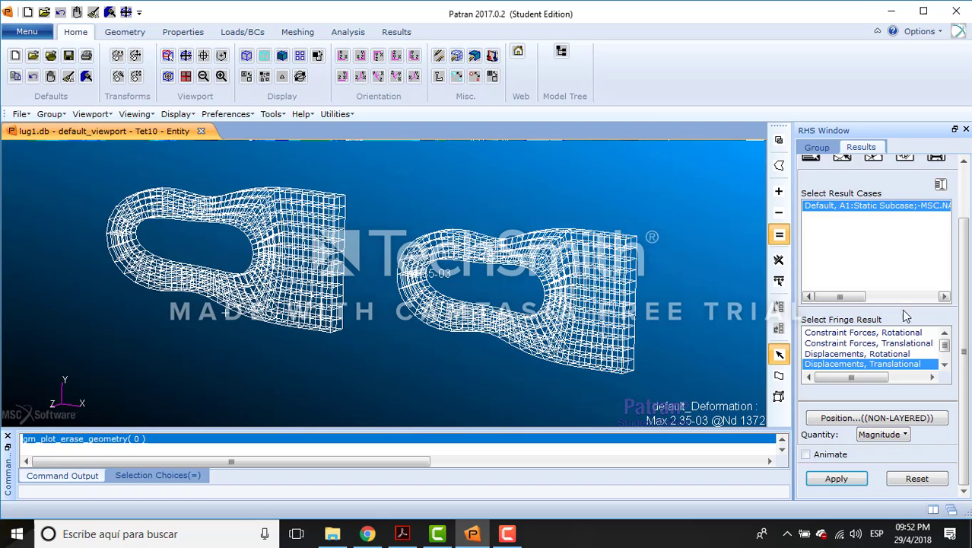
scroll(945, 354, down, 5)
click(875, 365)
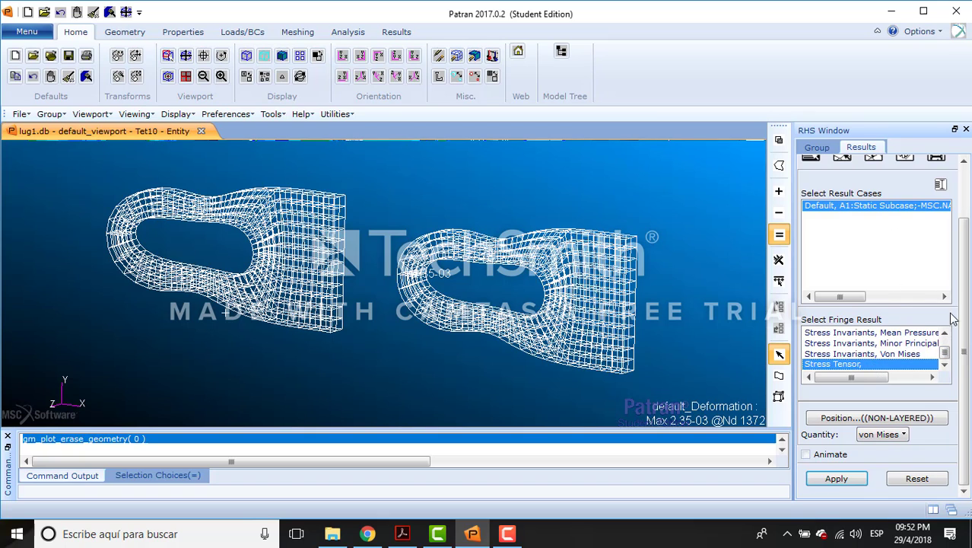
click(845, 481)
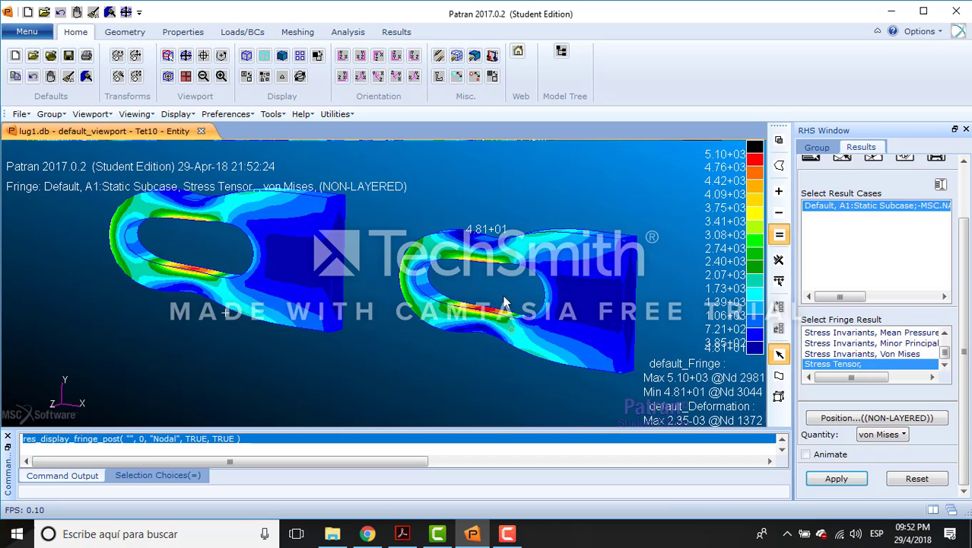
Bring up the workshop PDF in Acrobat Reader to compare its Step 31 stress fringe plot.
key(alt+Tab)
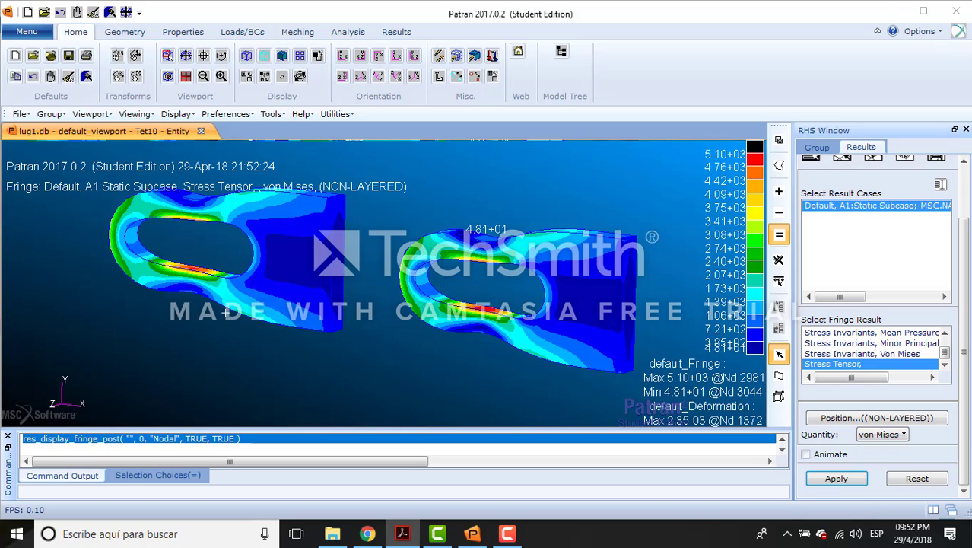
key(alt+Tab)
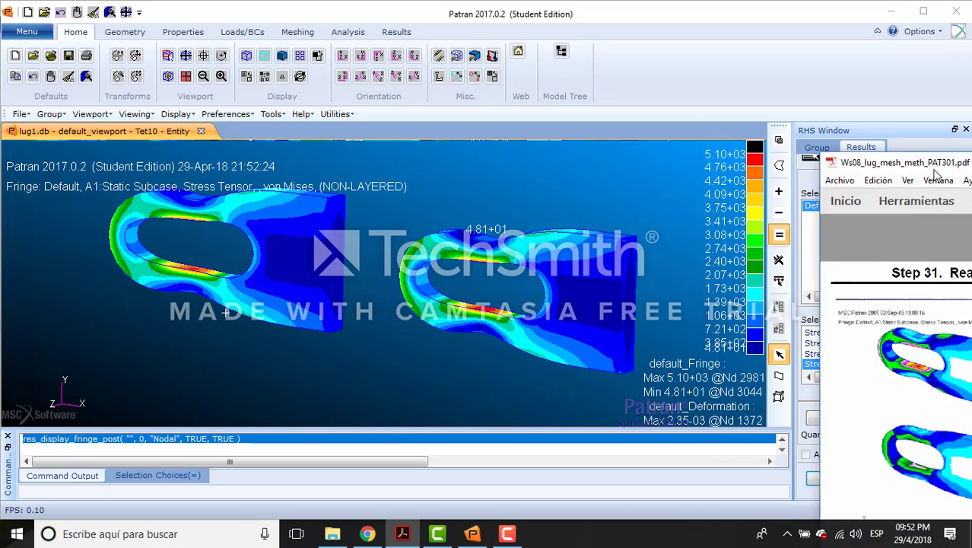